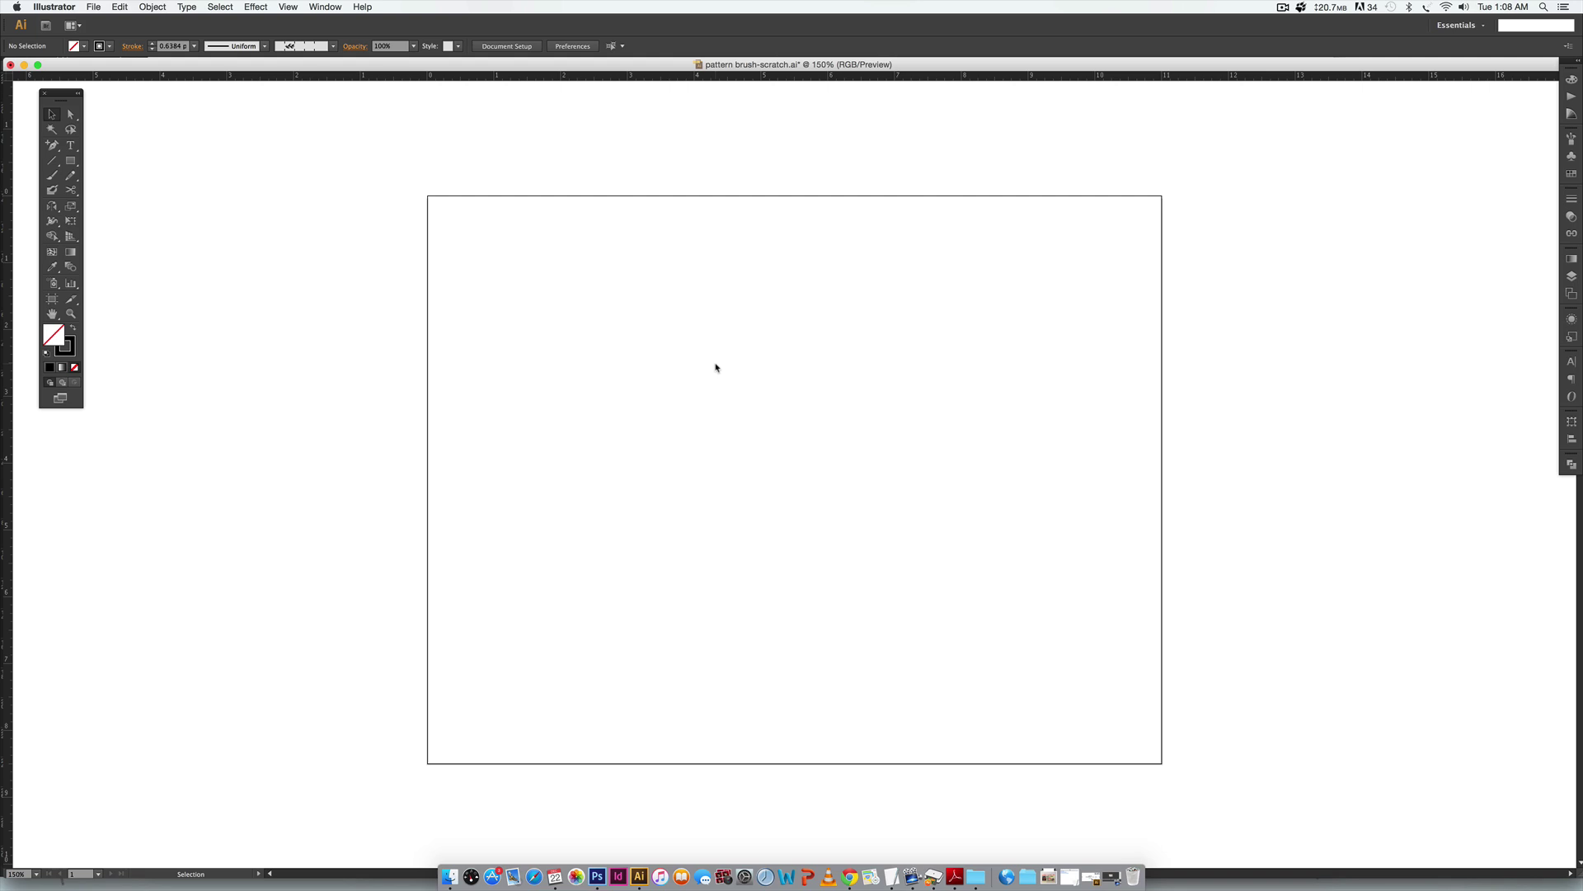
# Draw a freehand wavy path about 9.3 in wide across the artboard's upper half and apply the leaf-and-dot pattern brush.
pyautogui.moveTo(499, 372)
pyautogui.mouseDown()
pyautogui.moveTo(523, 343)
pyautogui.moveTo(905, 354)
pyautogui.moveTo(1085, 318)
pyautogui.moveTo(1120, 328)
pyautogui.mouseUp()
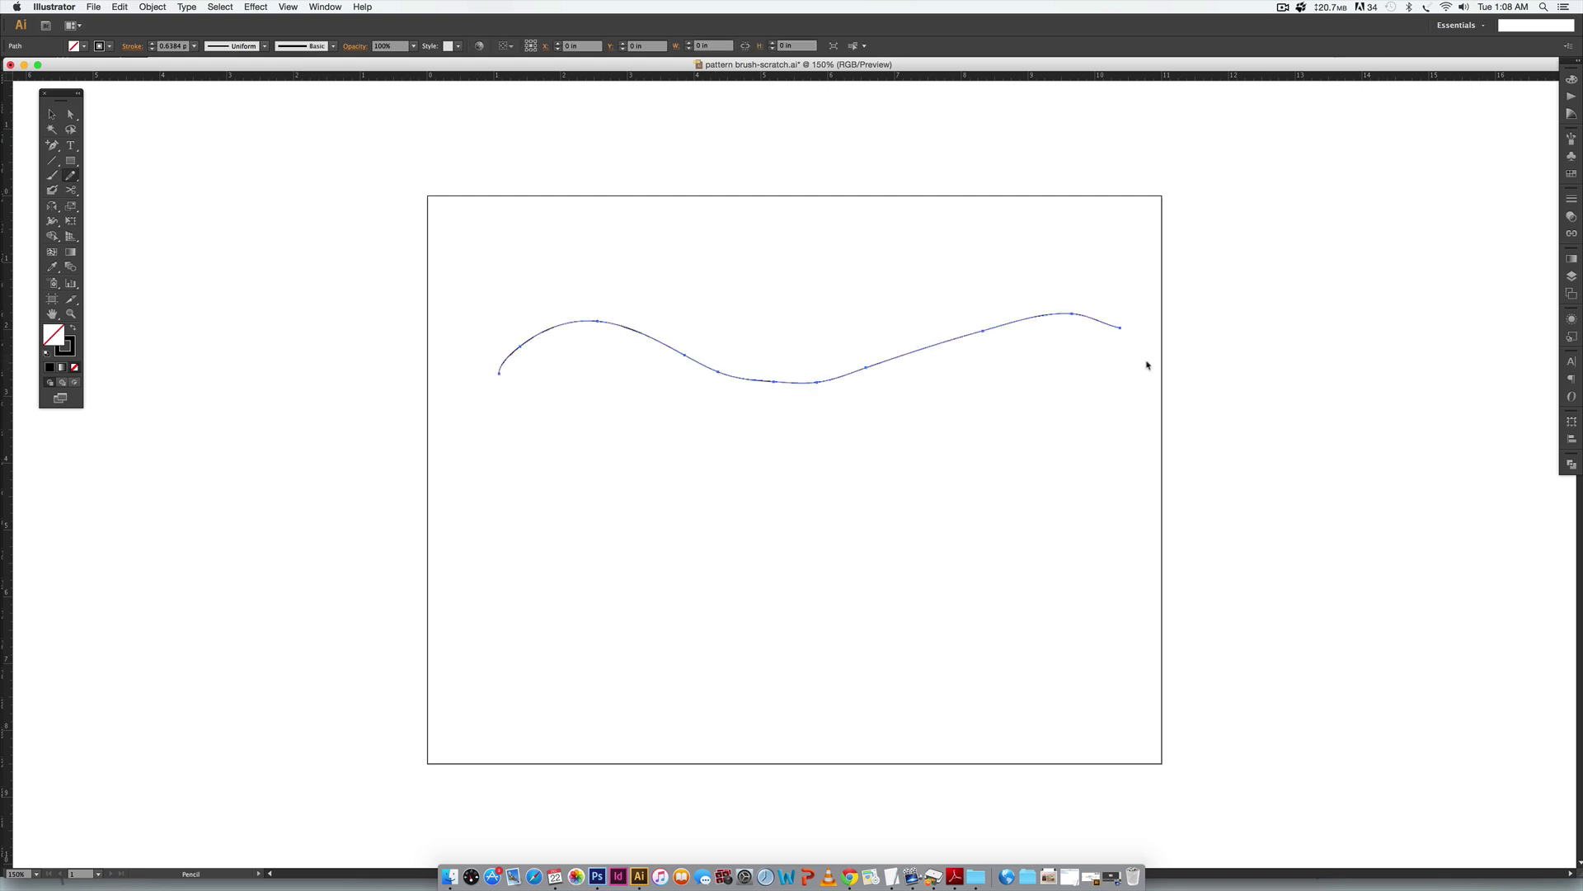
pyautogui.click(1571, 139)
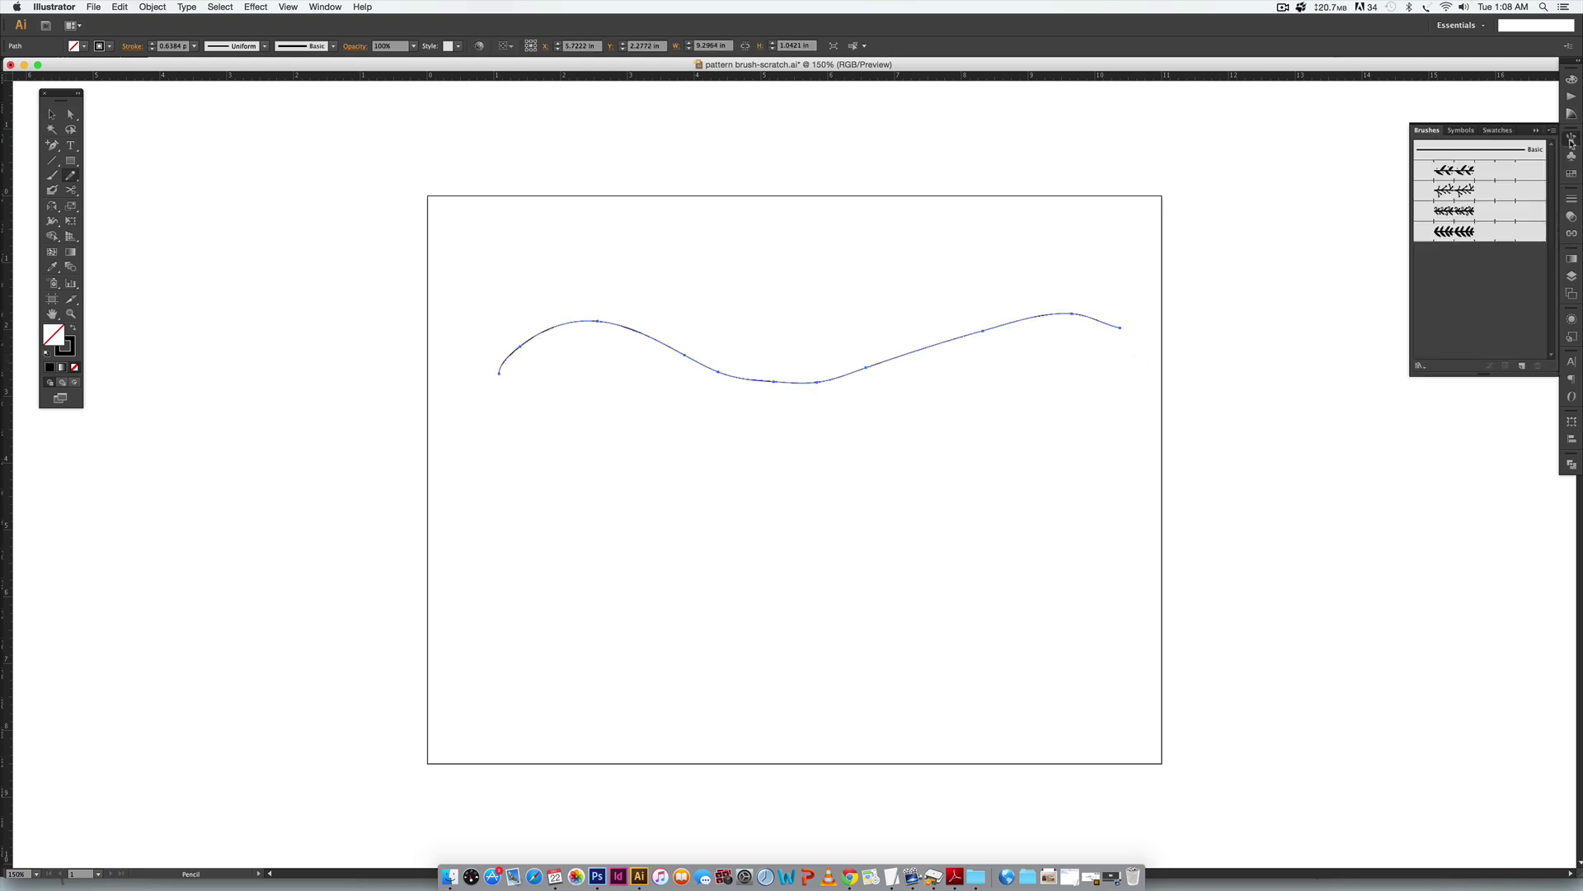
pyautogui.click(1490, 172)
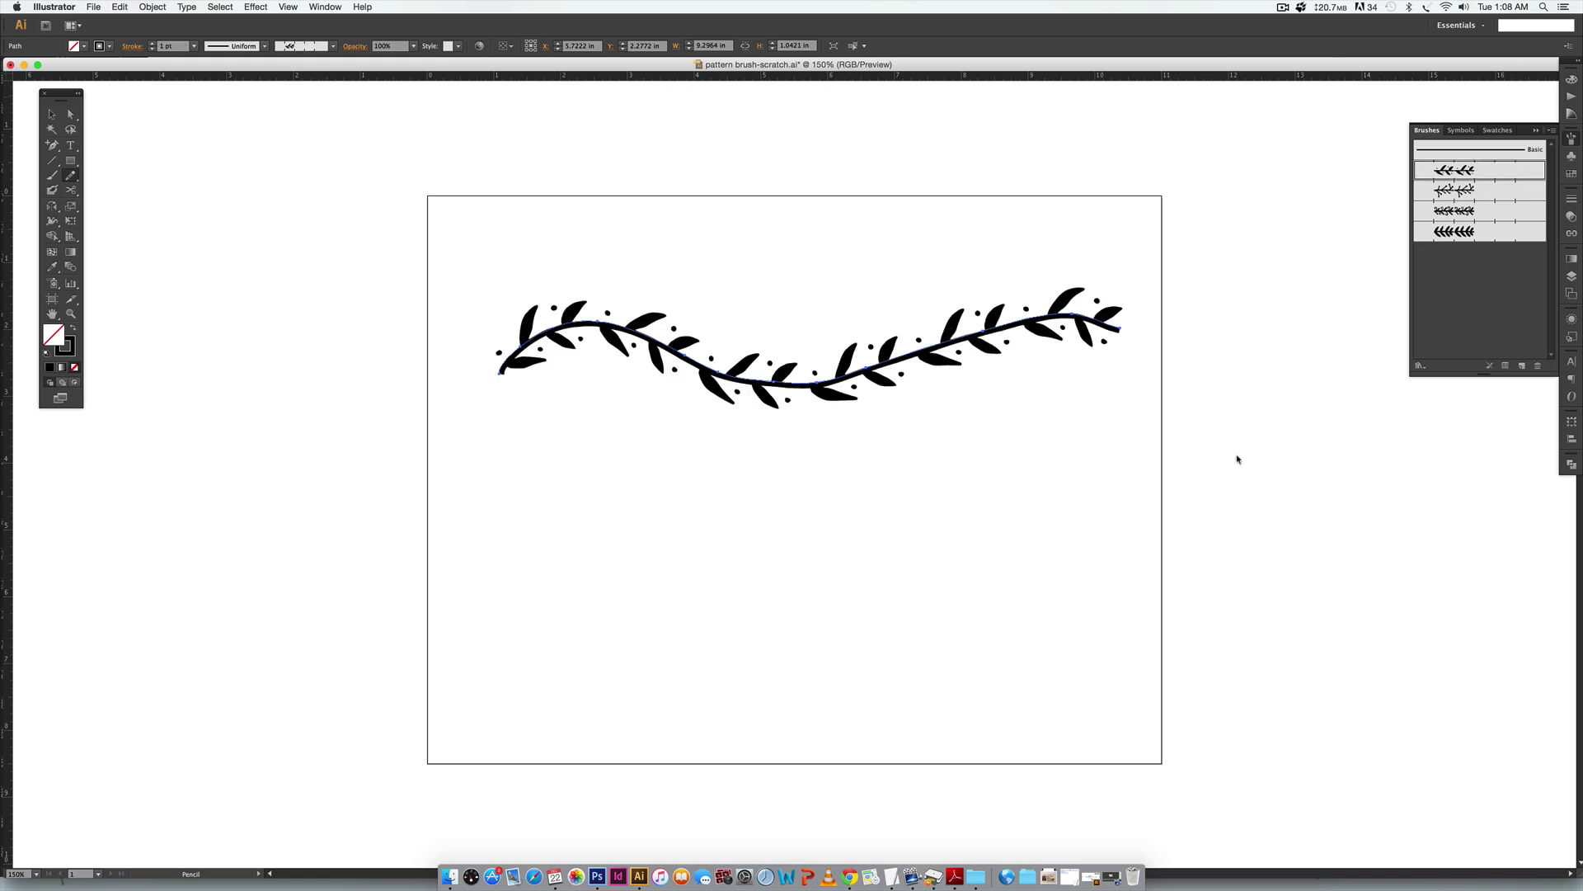
# Draw an unfilled circle about 5.6 in in diameter on the artboard, beneath the wavy vine.
pyautogui.moveTo(71, 161); pyautogui.dragTo(124, 190)
pyautogui.moveTo(775, 504); pyautogui.dragTo(959, 606)
pyautogui.press('v')
pyautogui.moveTo(929, 403); pyautogui.dragTo(930, 460)
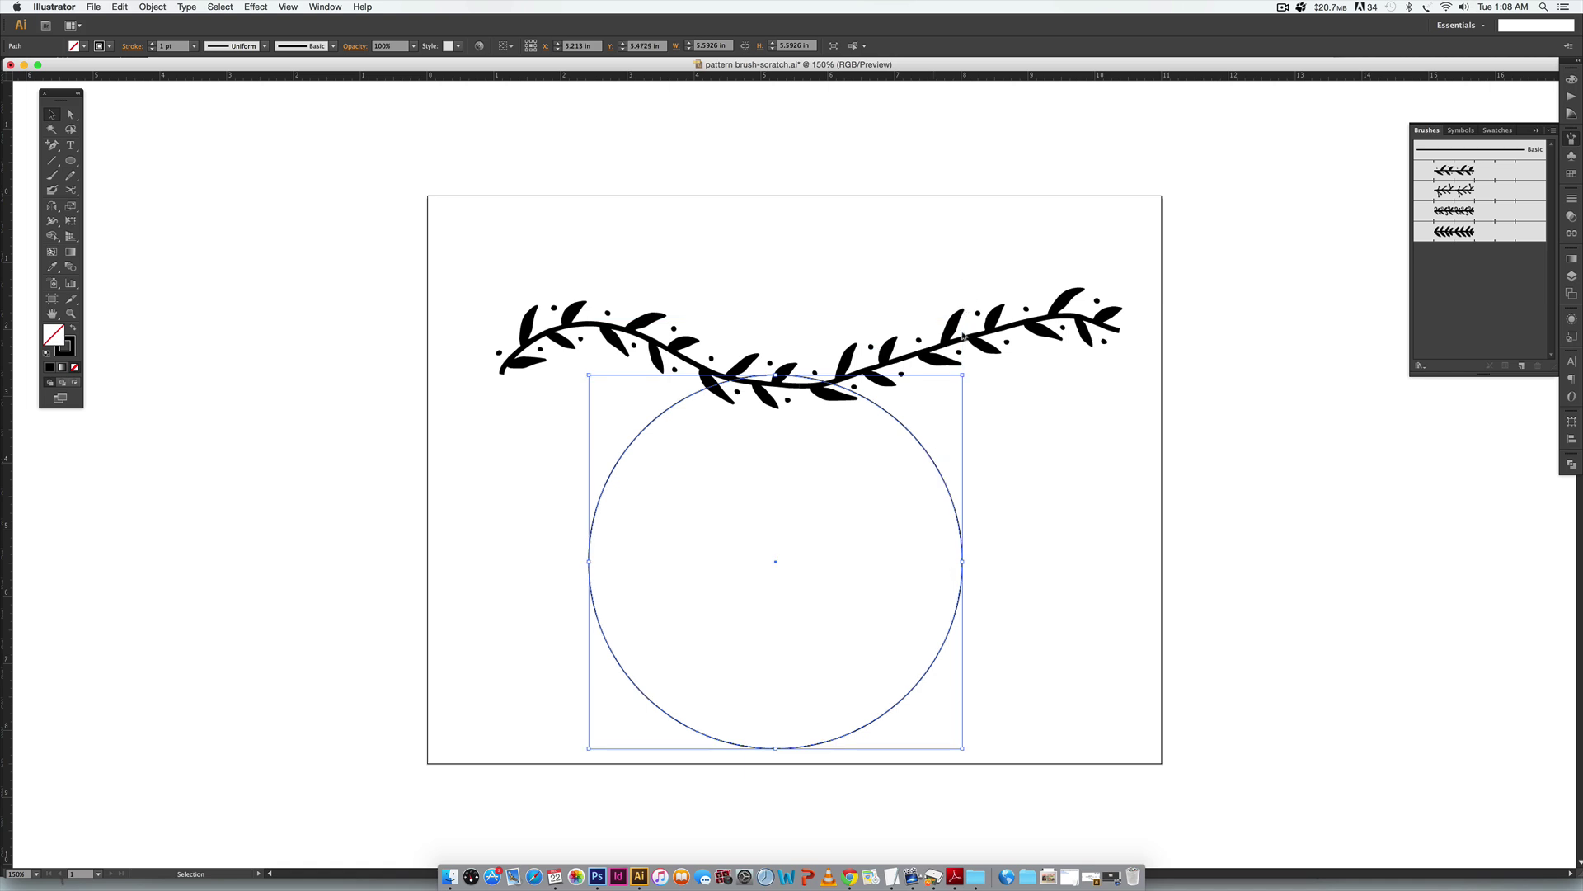
# Move the wavy vine above the artboard, and recentre the circle and style it with the leaf-and-dot pattern brush.
pyautogui.moveTo(961, 334); pyautogui.dragTo(965, 135)
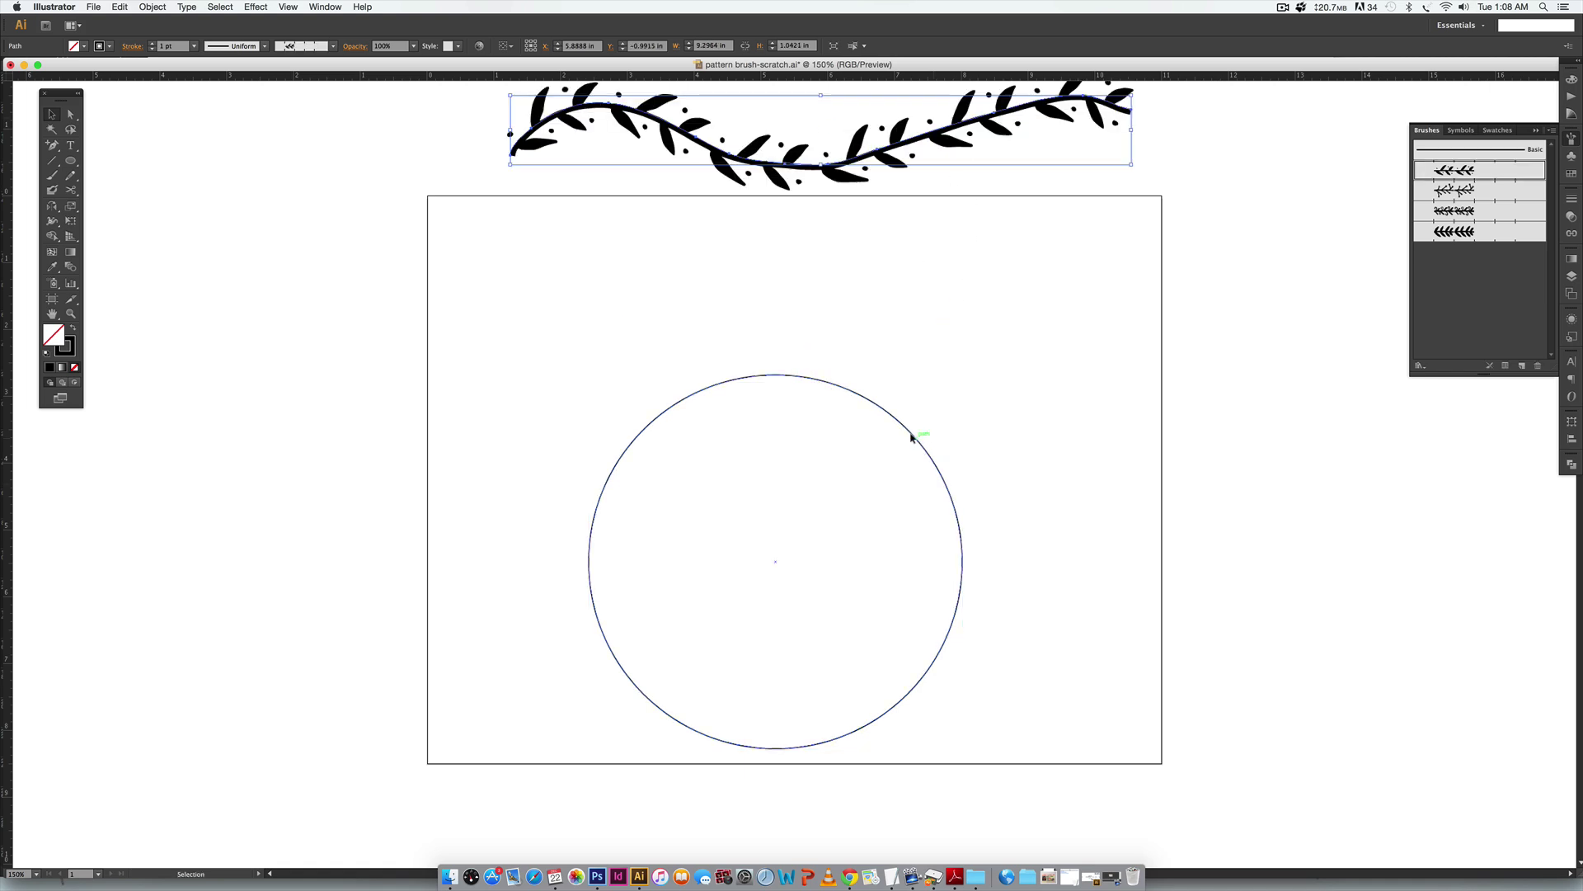
pyautogui.moveTo(917, 438); pyautogui.dragTo(945, 324)
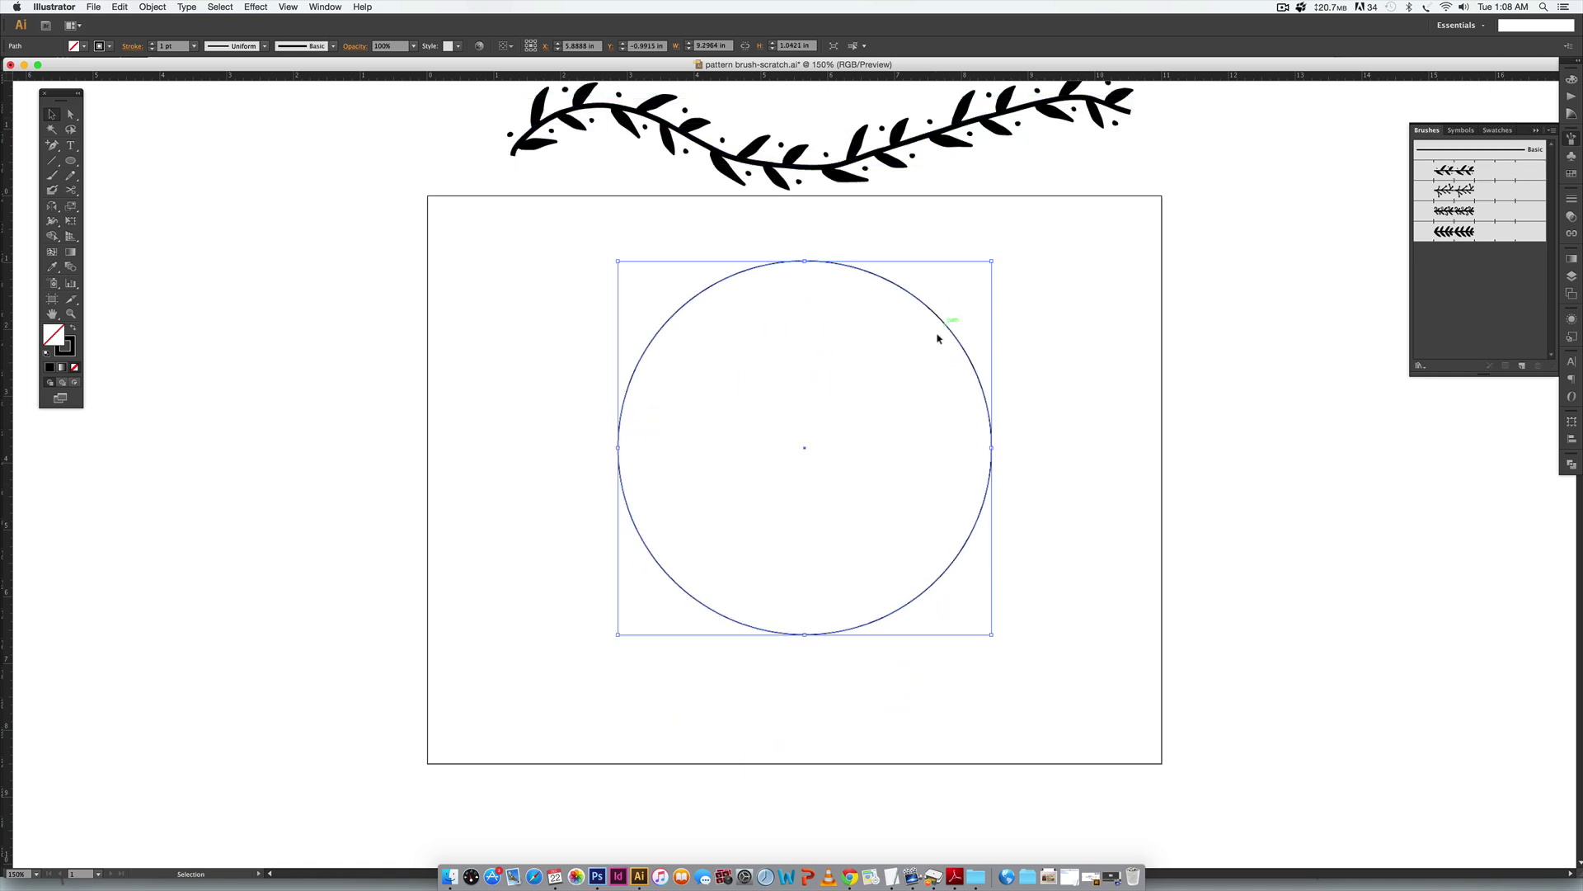
pyautogui.click(1476, 171)
pyautogui.click(1220, 528)
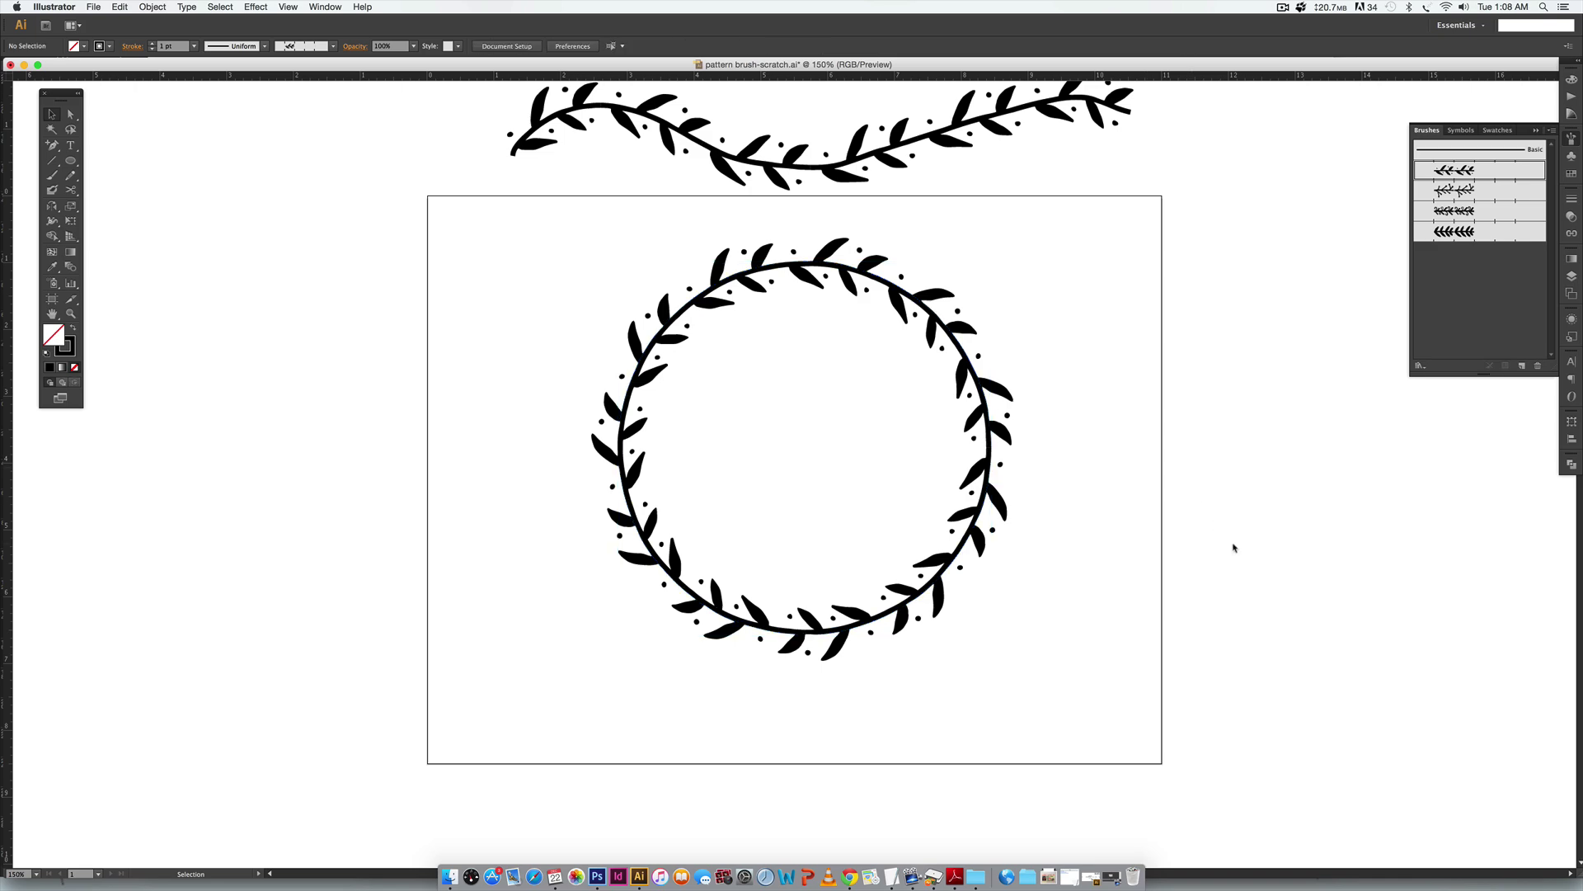
# Duplicate the leaf-and-dot wreath to its right and apply the berry-twig pattern brush to the copy.
pyautogui.moveTo(1166, 494); pyautogui.dragTo(736, 423)
pyautogui.moveTo(544, 297); pyautogui.dragTo(1222, 311)
pyautogui.click(1493, 192)
# Duplicate the berry-twig wreath to its right and apply the curled-sprig pattern brush to the copy.
pyautogui.moveTo(1399, 465); pyautogui.dragTo(897, 445)
pyautogui.moveTo(759, 339); pyautogui.dragTo(1245, 339)
pyautogui.click(1476, 211)
# Duplicate the curled-sprig wreath to its right and apply the dense-leaf pattern brush to the copy.
pyautogui.moveTo(1364, 292); pyautogui.dragTo(774, 283)
pyautogui.click(827, 354)
pyautogui.click(676, 363)
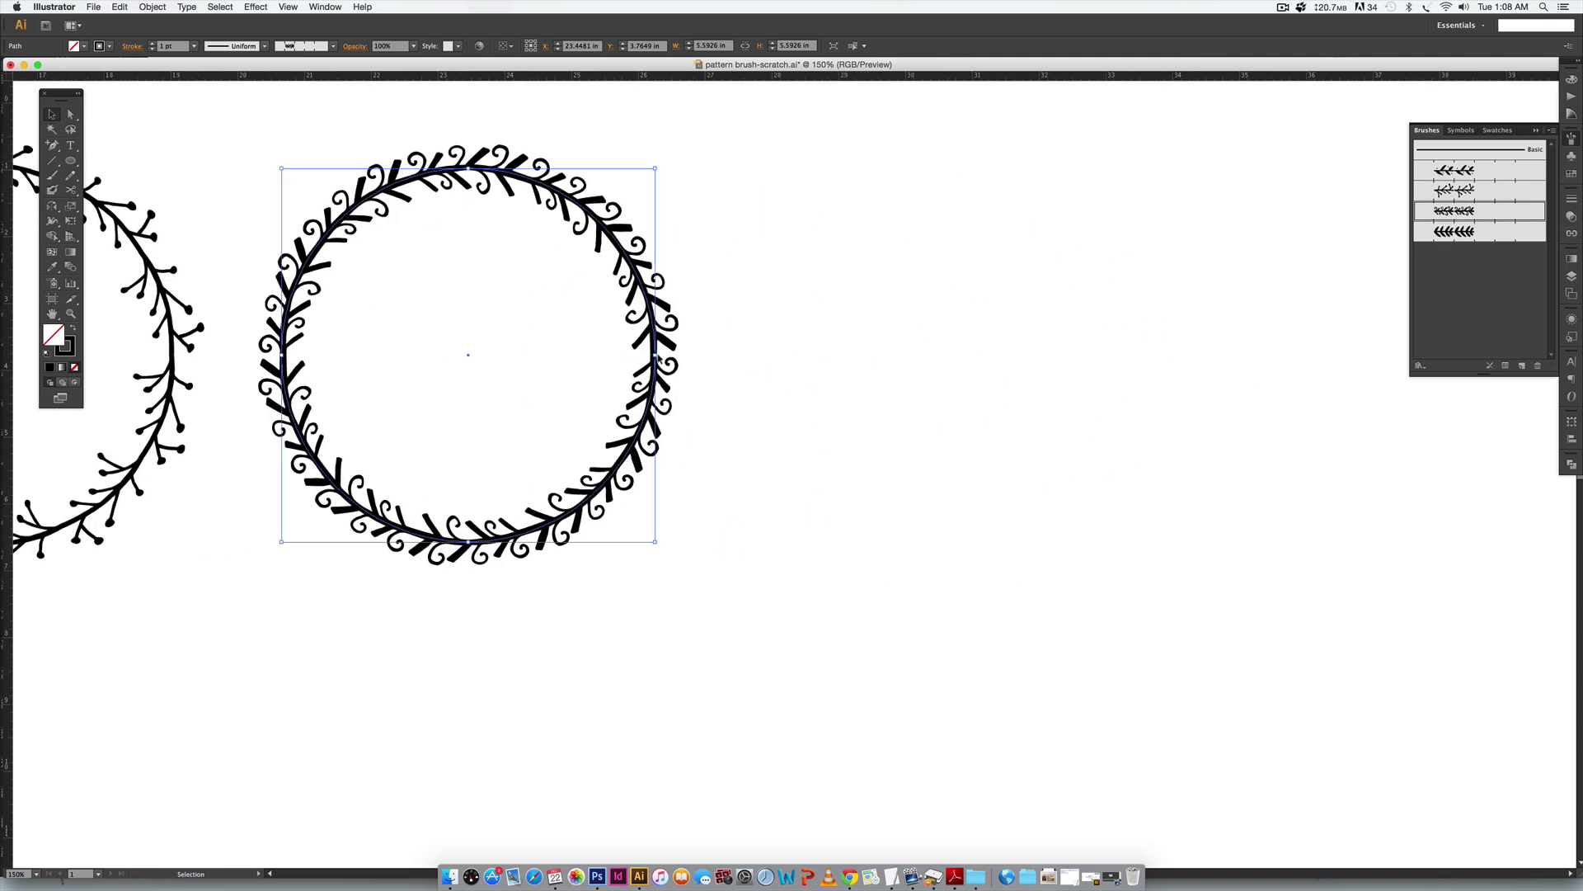
pyautogui.moveTo(656, 314); pyautogui.dragTo(1170, 315)
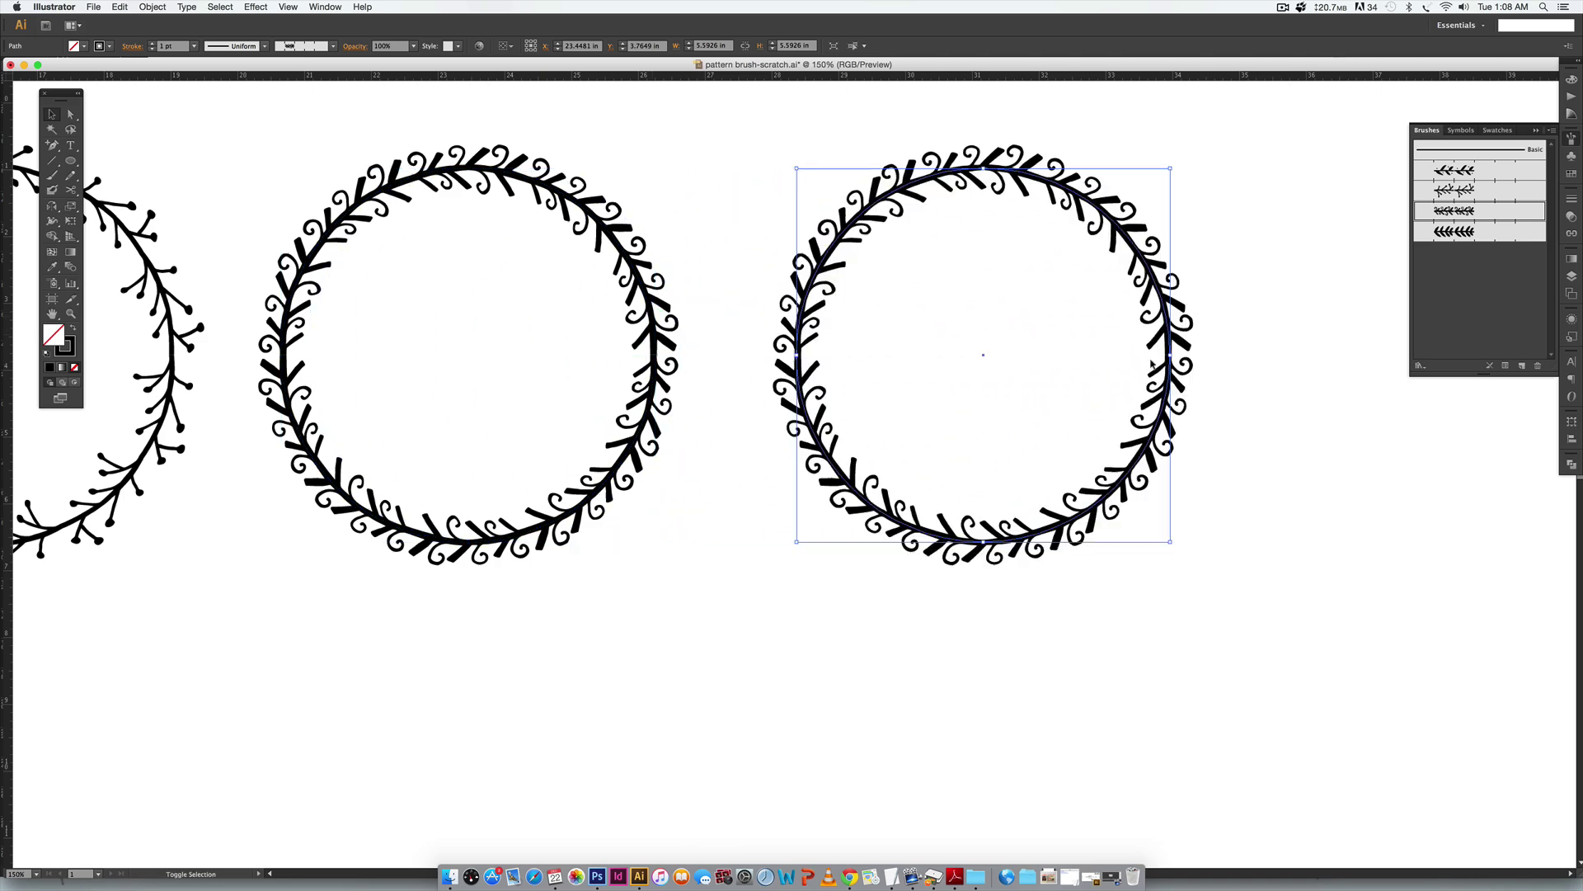
pyautogui.click(1504, 235)
pyautogui.click(1212, 657)
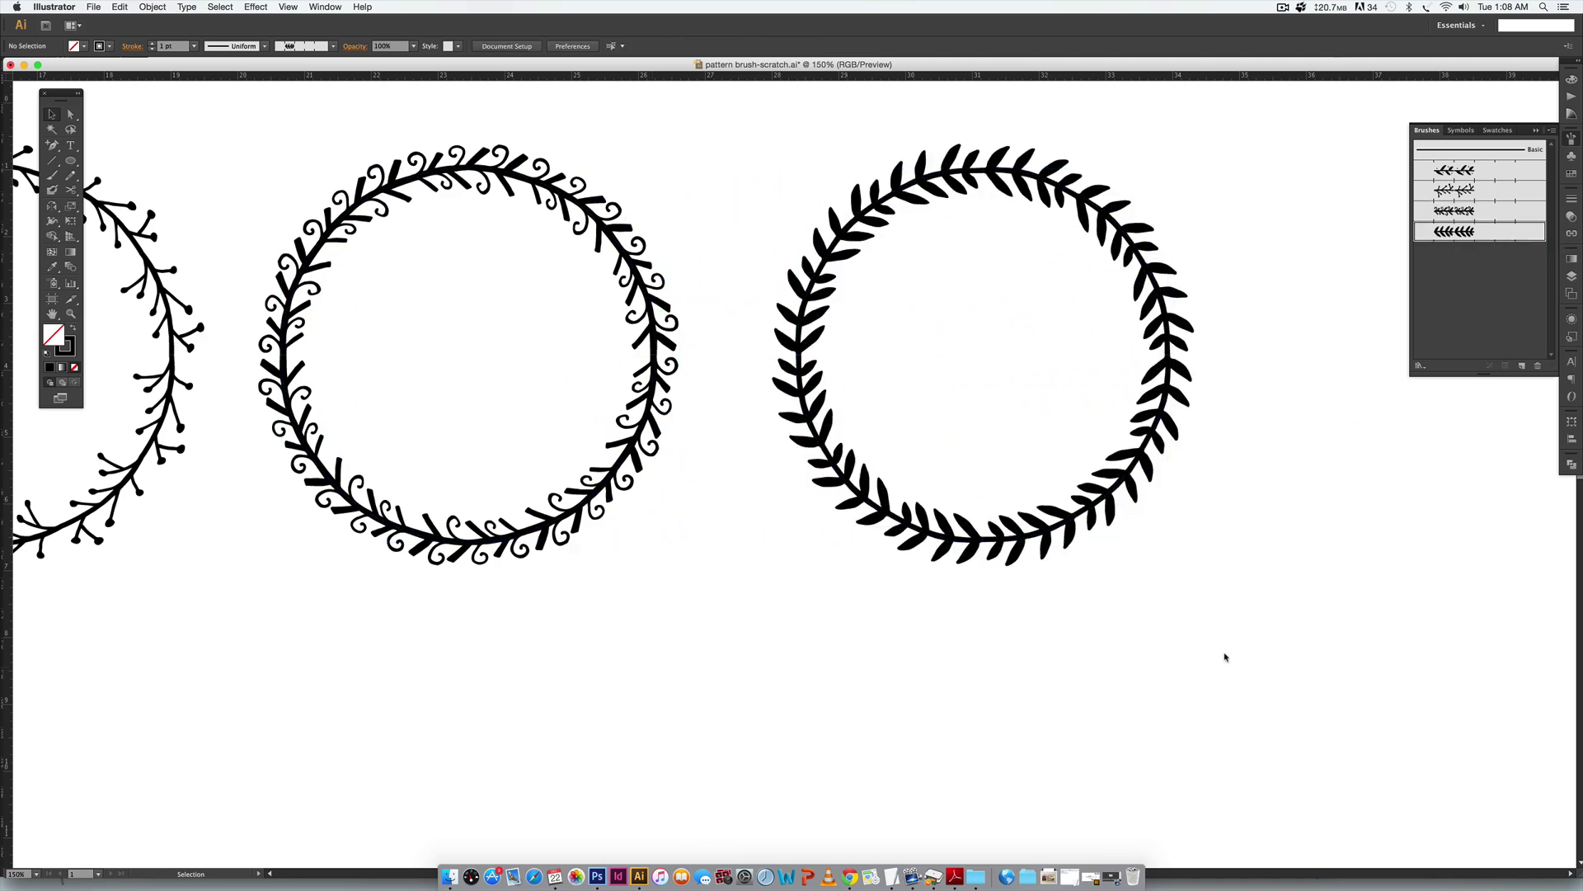
# Draw a long freehand path with a loop below the row of wreaths and apply the curled-sprig pattern brush to it.
pyautogui.press('super+minus')
pyautogui.press('super+minus')
pyautogui.press('super+minus')
pyautogui.moveTo(346, 623); pyautogui.dragTo(746, 626)
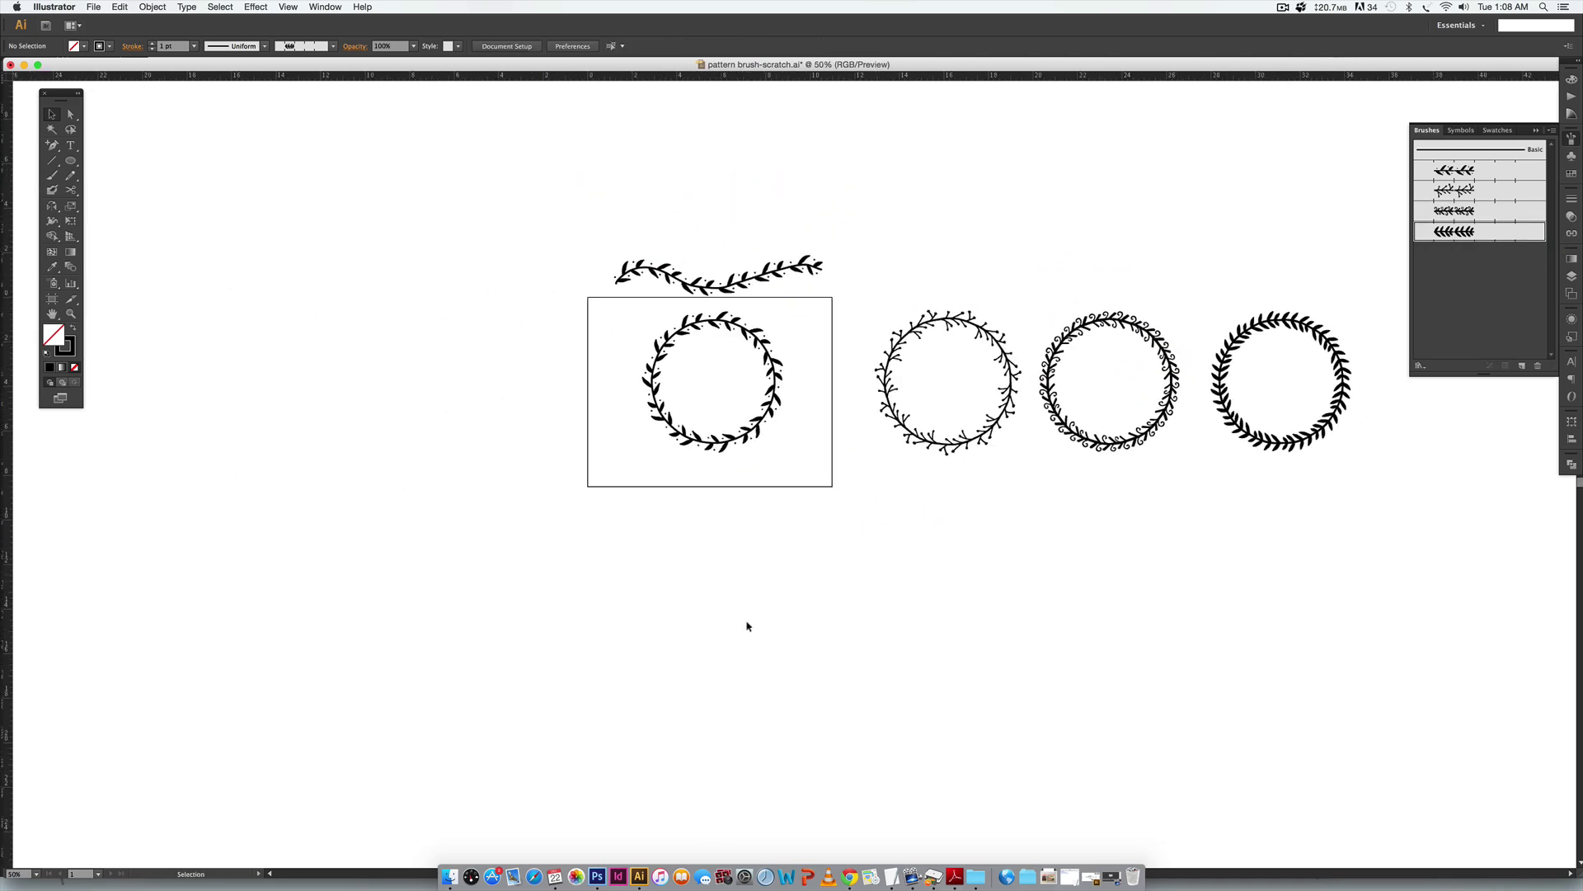
pyautogui.press('n')
pyautogui.moveTo(634, 534)
pyautogui.mouseDown()
pyautogui.moveTo(640, 566)
pyautogui.moveTo(817, 578)
pyautogui.moveTo(918, 518)
pyautogui.moveTo(884, 531)
pyautogui.moveTo(935, 609)
pyautogui.moveTo(1205, 513)
pyautogui.moveTo(1421, 516)
pyautogui.moveTo(1398, 587)
pyautogui.mouseUp()
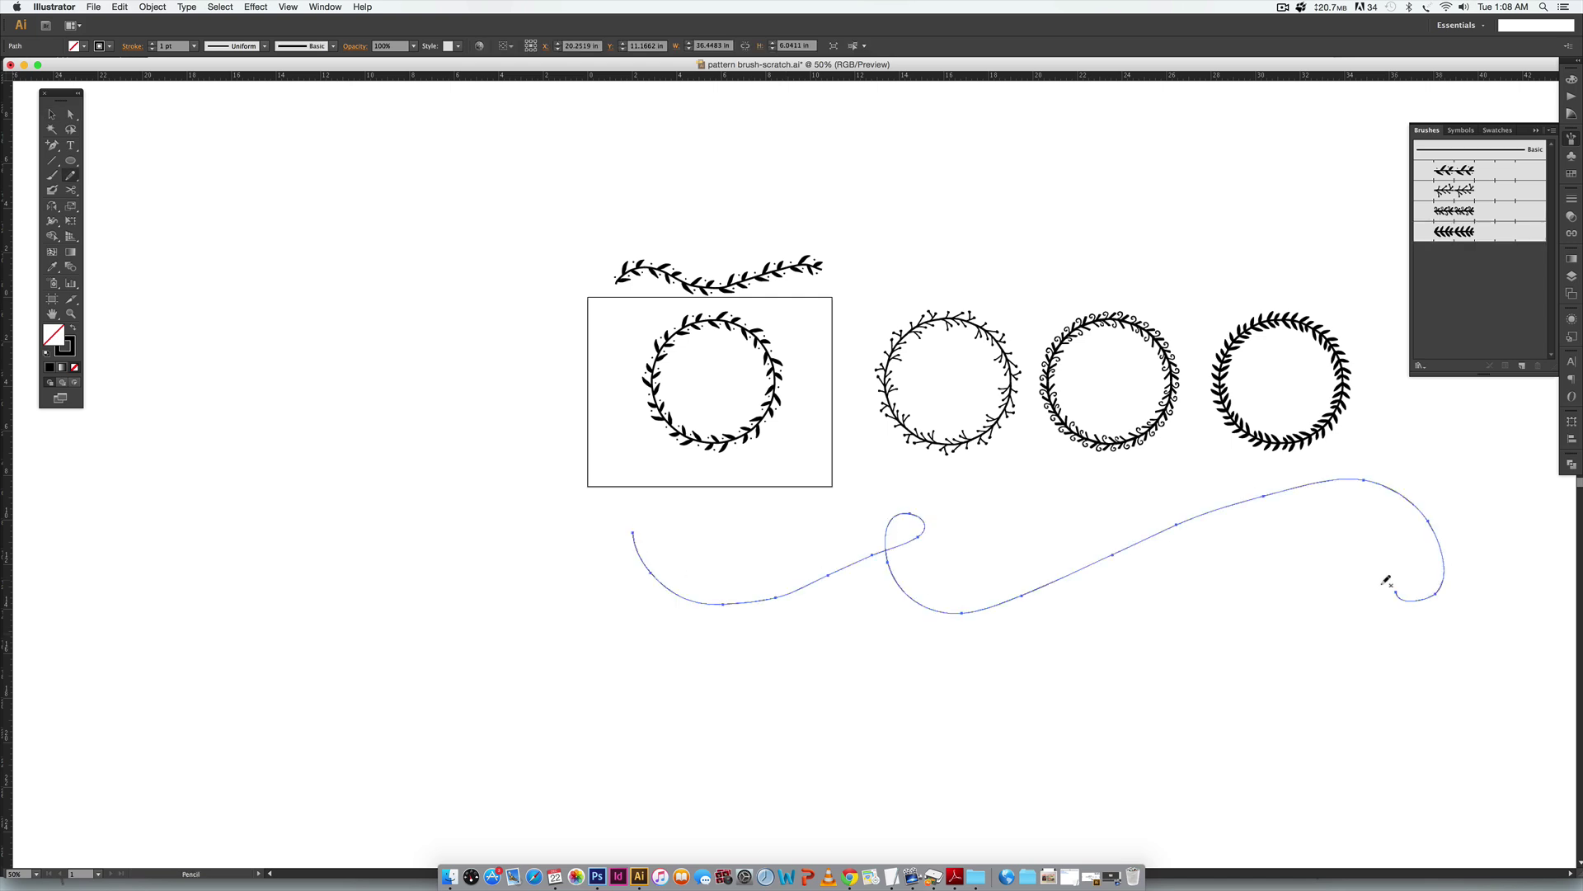
pyautogui.click(1483, 214)
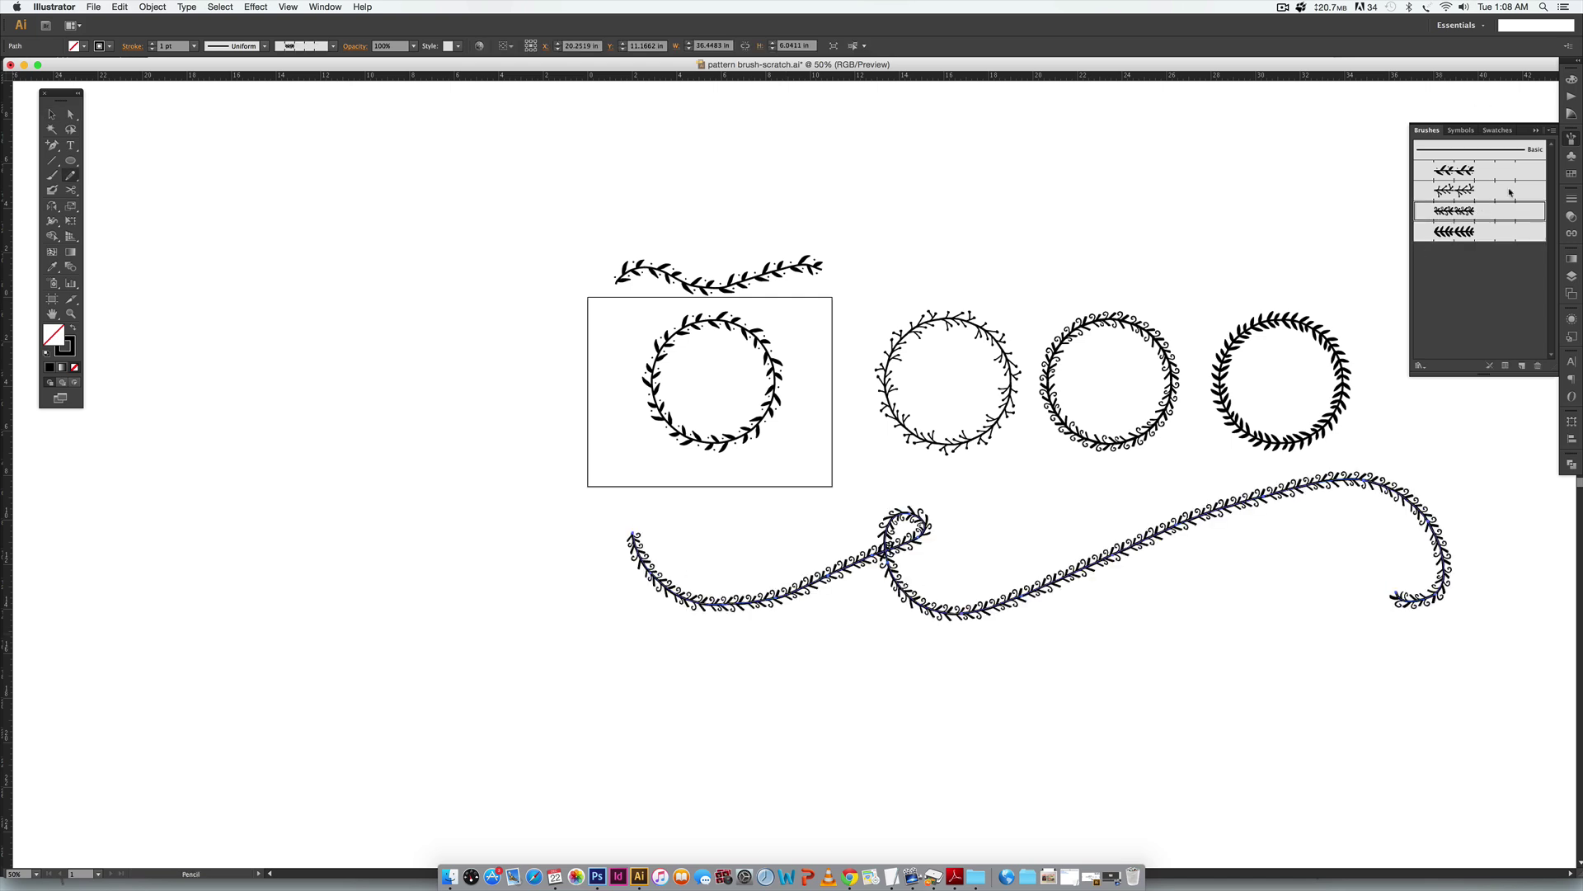
pyautogui.press('v')
pyautogui.click(1105, 732)
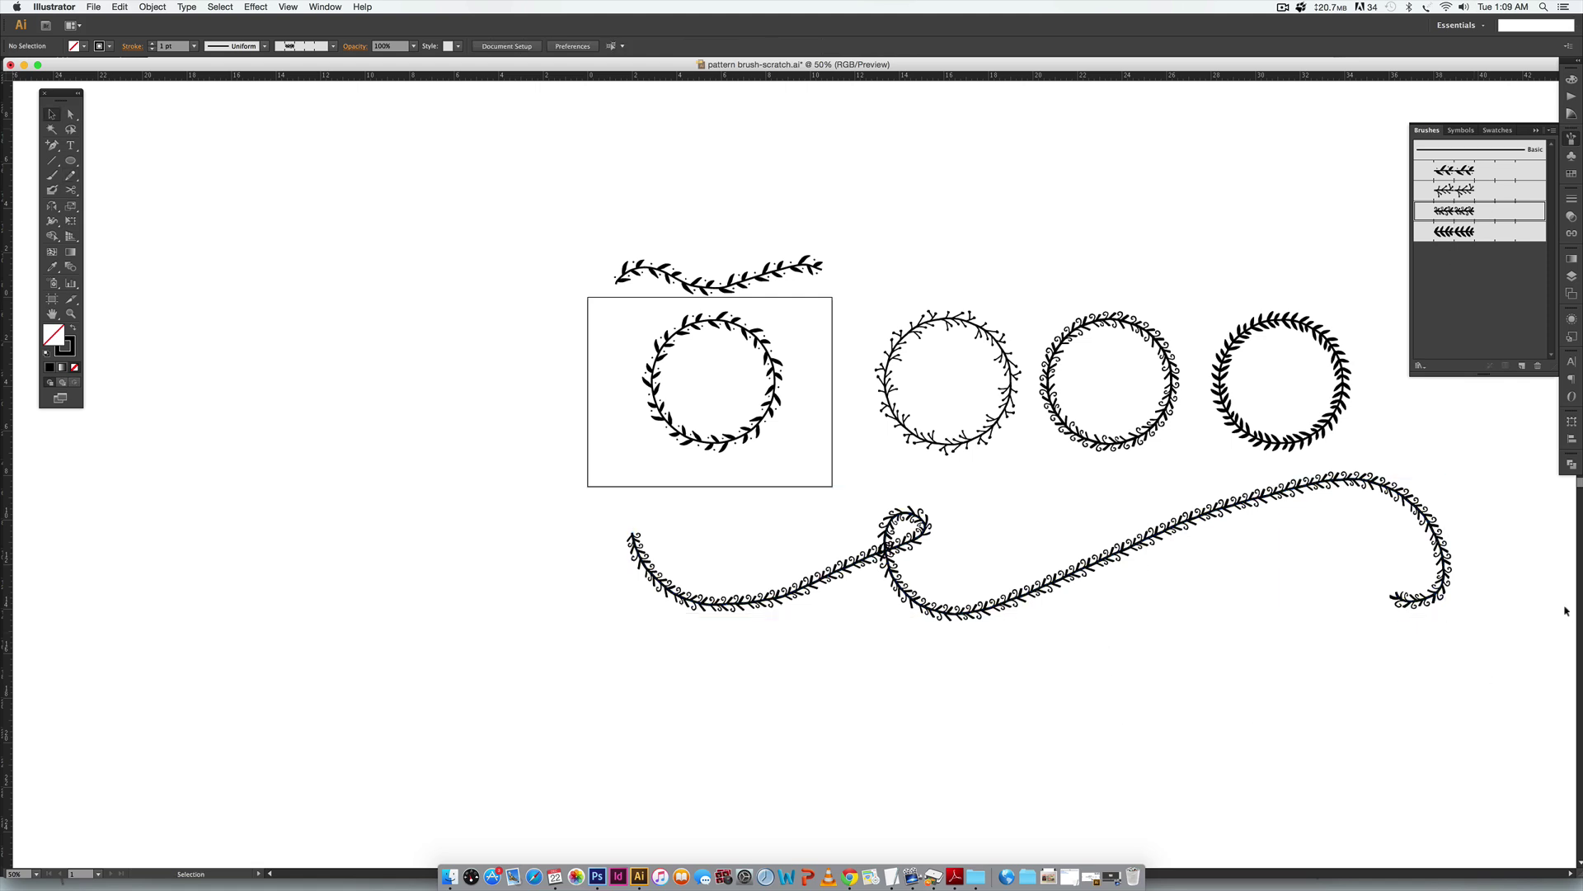
# Examine the four wreaths up close to compare how each pattern brush follows its circle.
pyautogui.hscroll(5, 1200, 218)
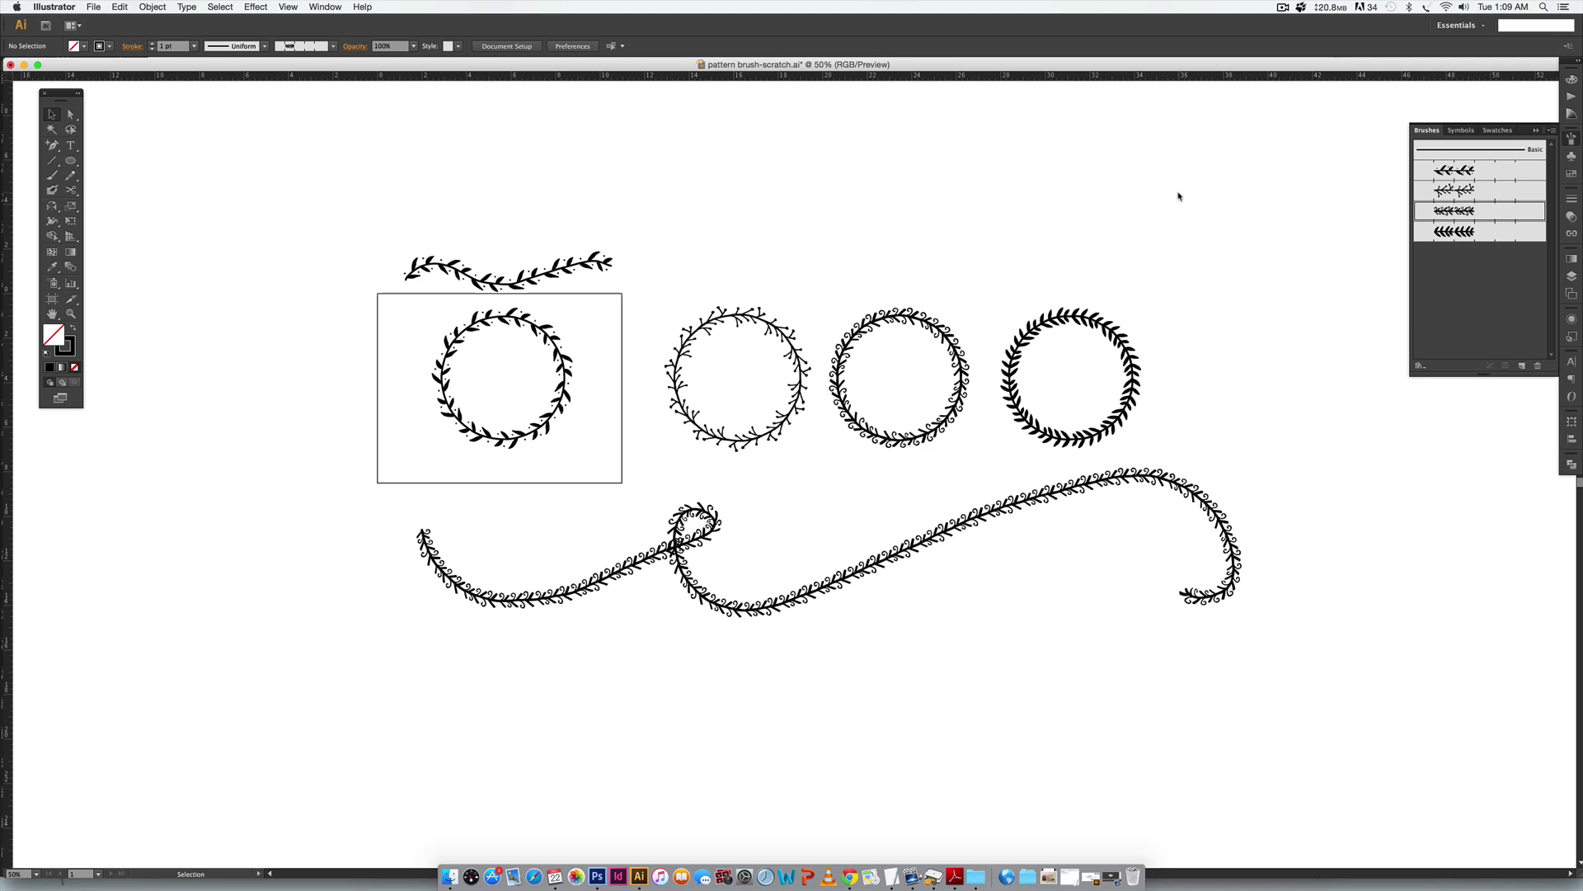
pyautogui.press('z')
pyautogui.moveTo(608, 231); pyautogui.dragTo(920, 485)
pyautogui.hscroll(-10, 517, 469)
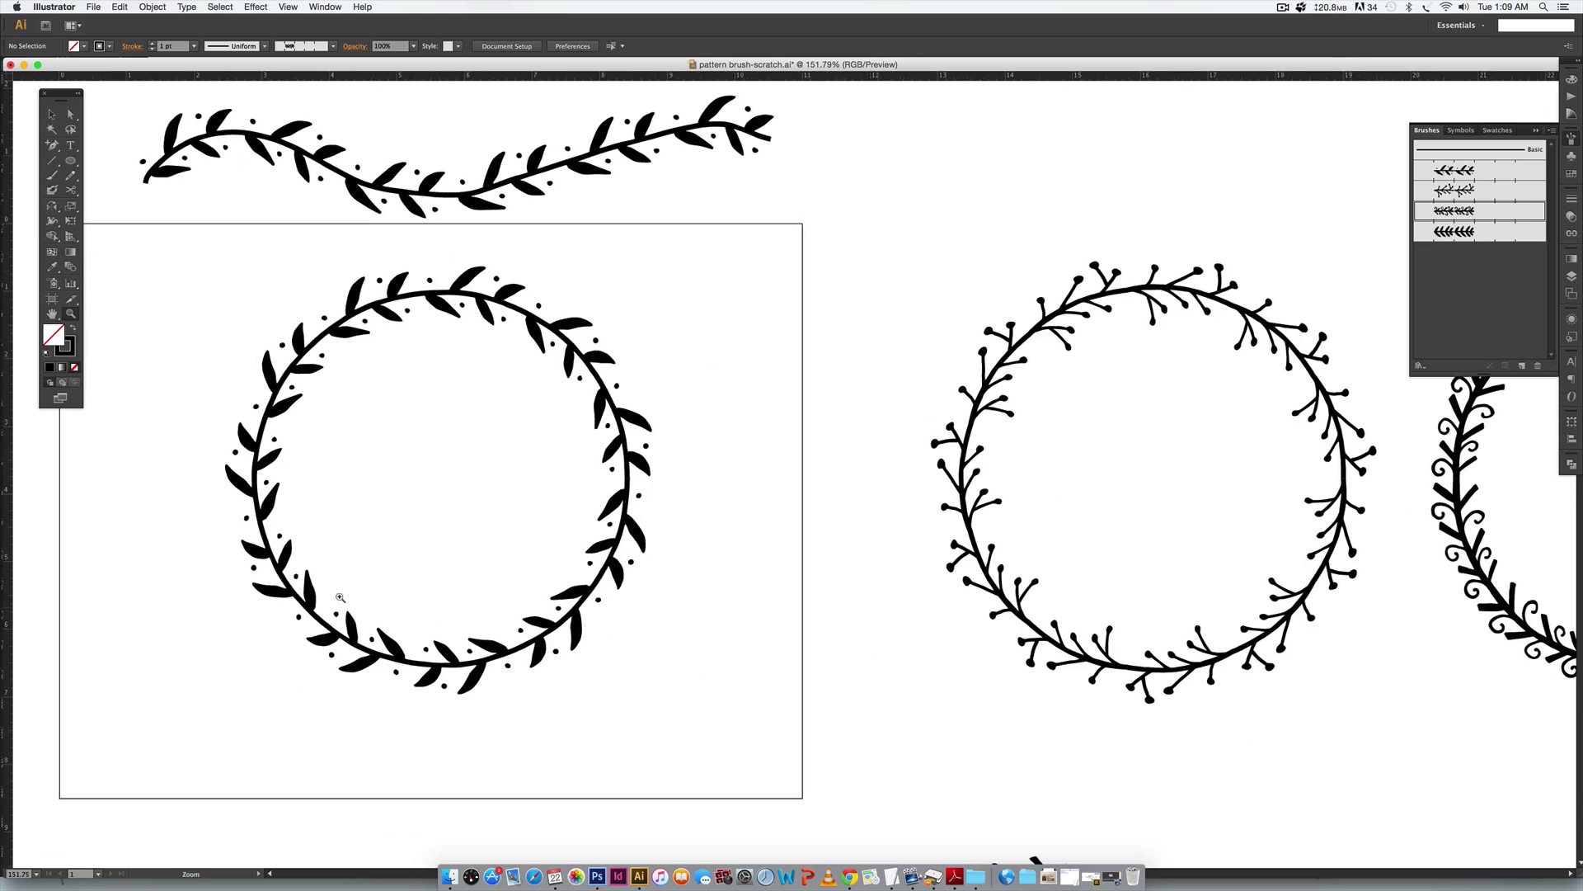
pyautogui.moveTo(1047, 436); pyautogui.dragTo(358, 452)
pyautogui.hscroll(10, 1117, 434)
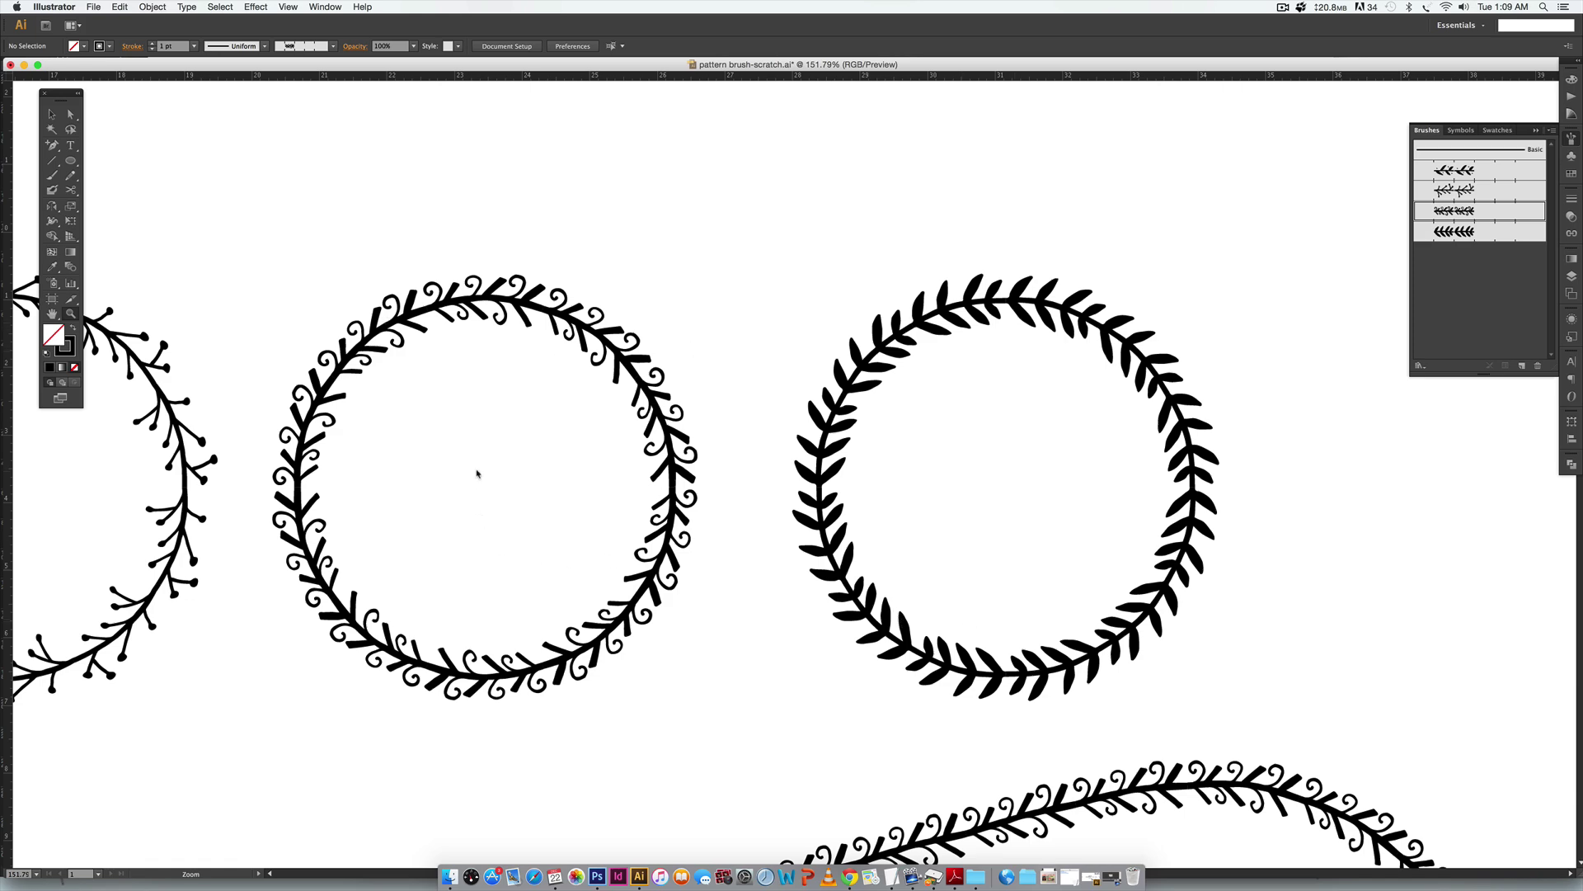
pyautogui.moveTo(357, 463); pyautogui.dragTo(1131, 418)
pyautogui.hscroll(-10, 858, 452)
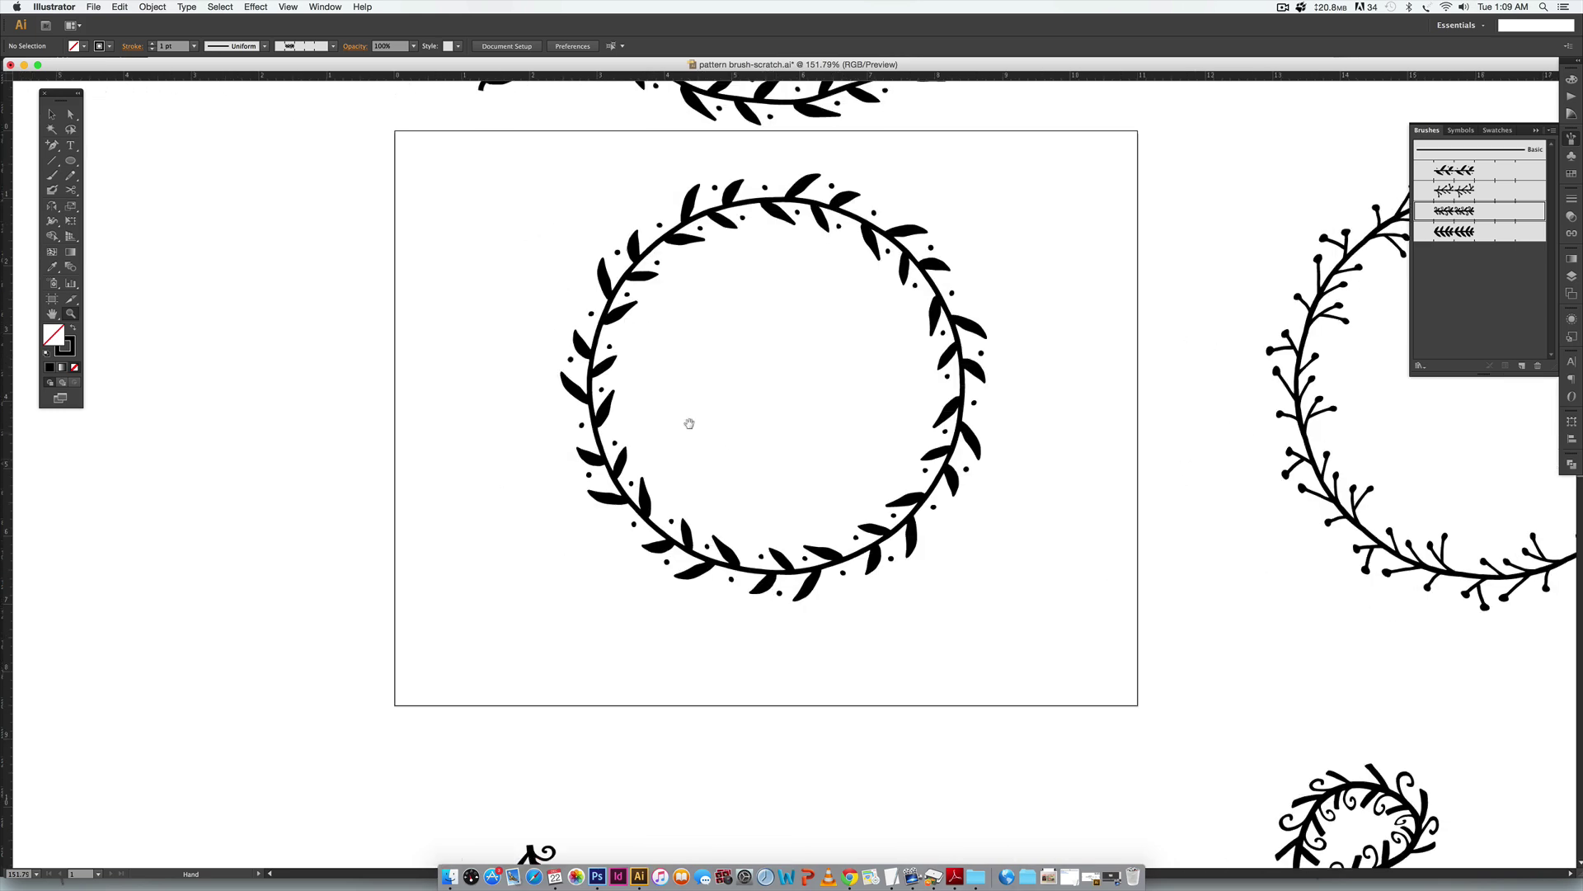
# Create a new Letter-size landscape document, 11 by 8.5 in, in CMYK color mode with 300 ppi raster effects.
pyautogui.press('v')
pyautogui.click(94, 7)
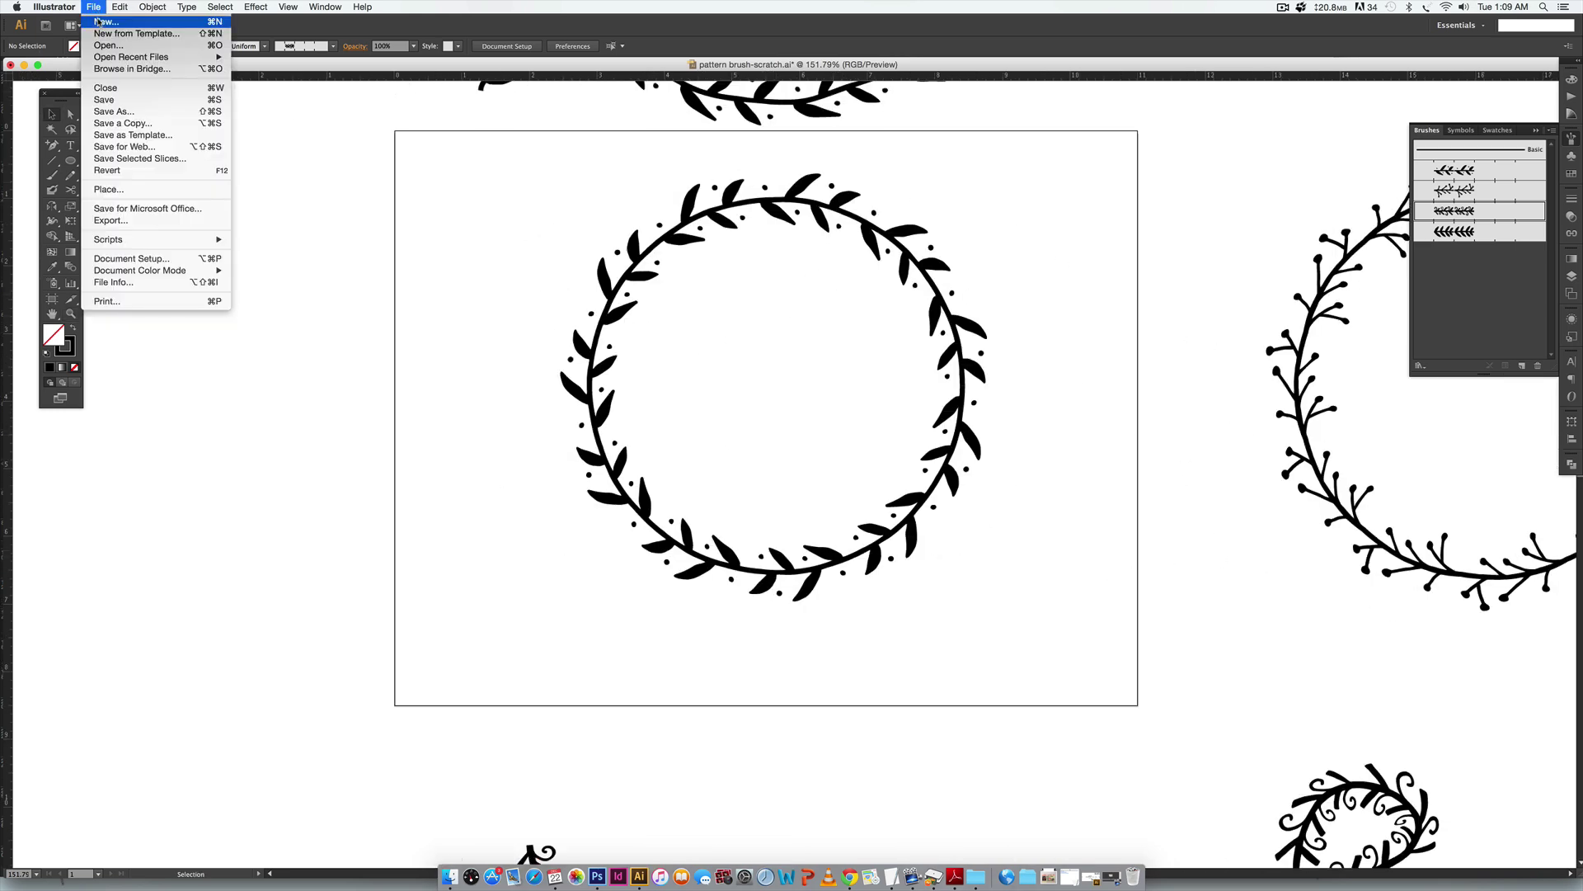
pyautogui.click(106, 22)
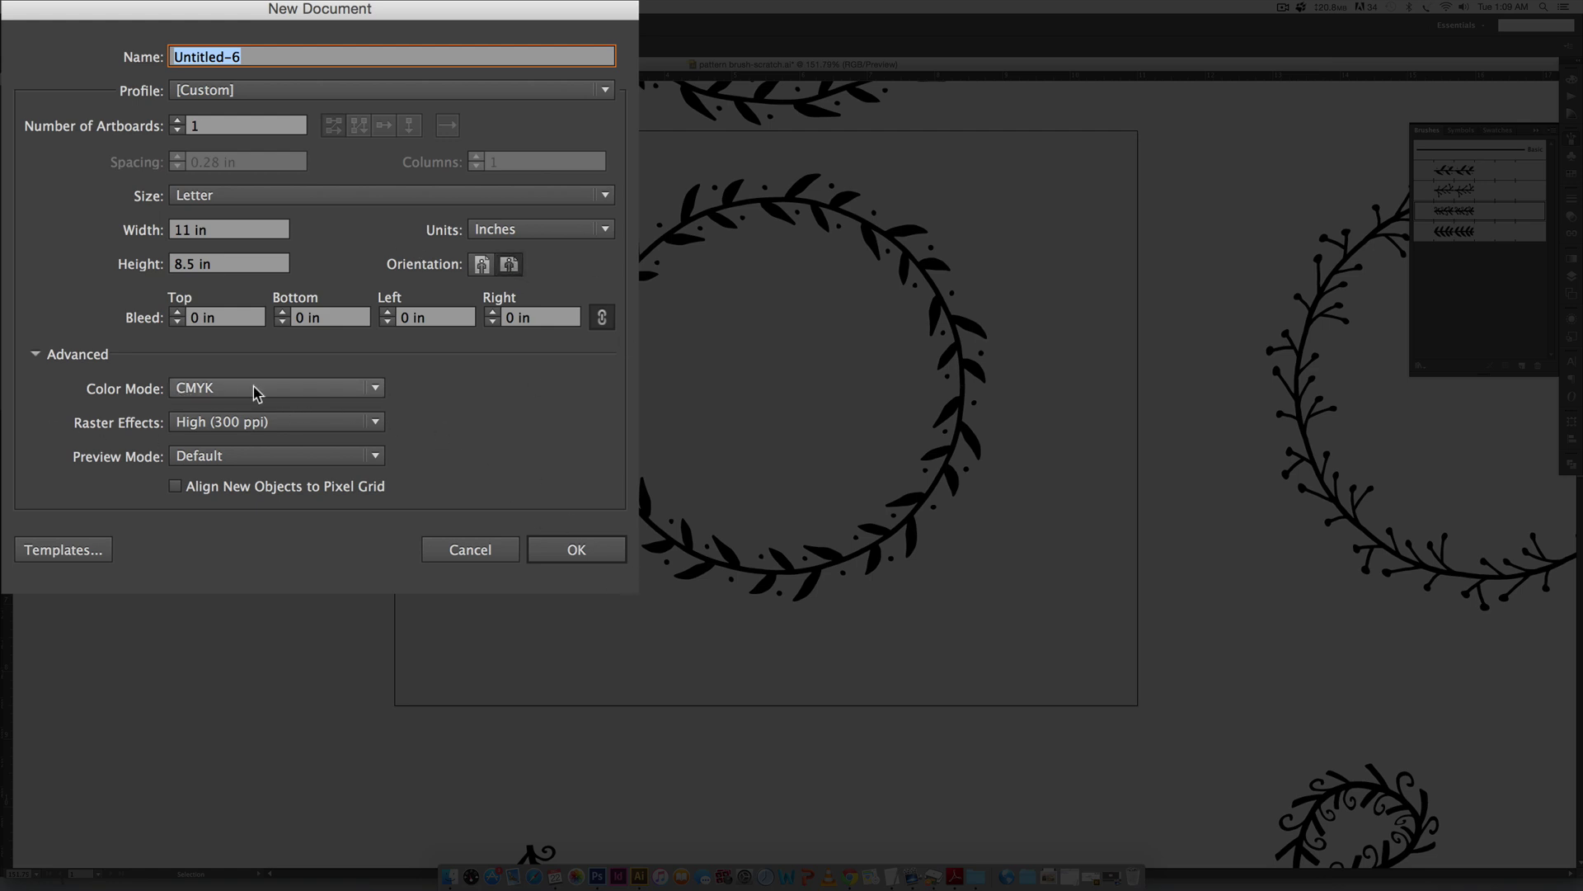
pyautogui.click(576, 550)
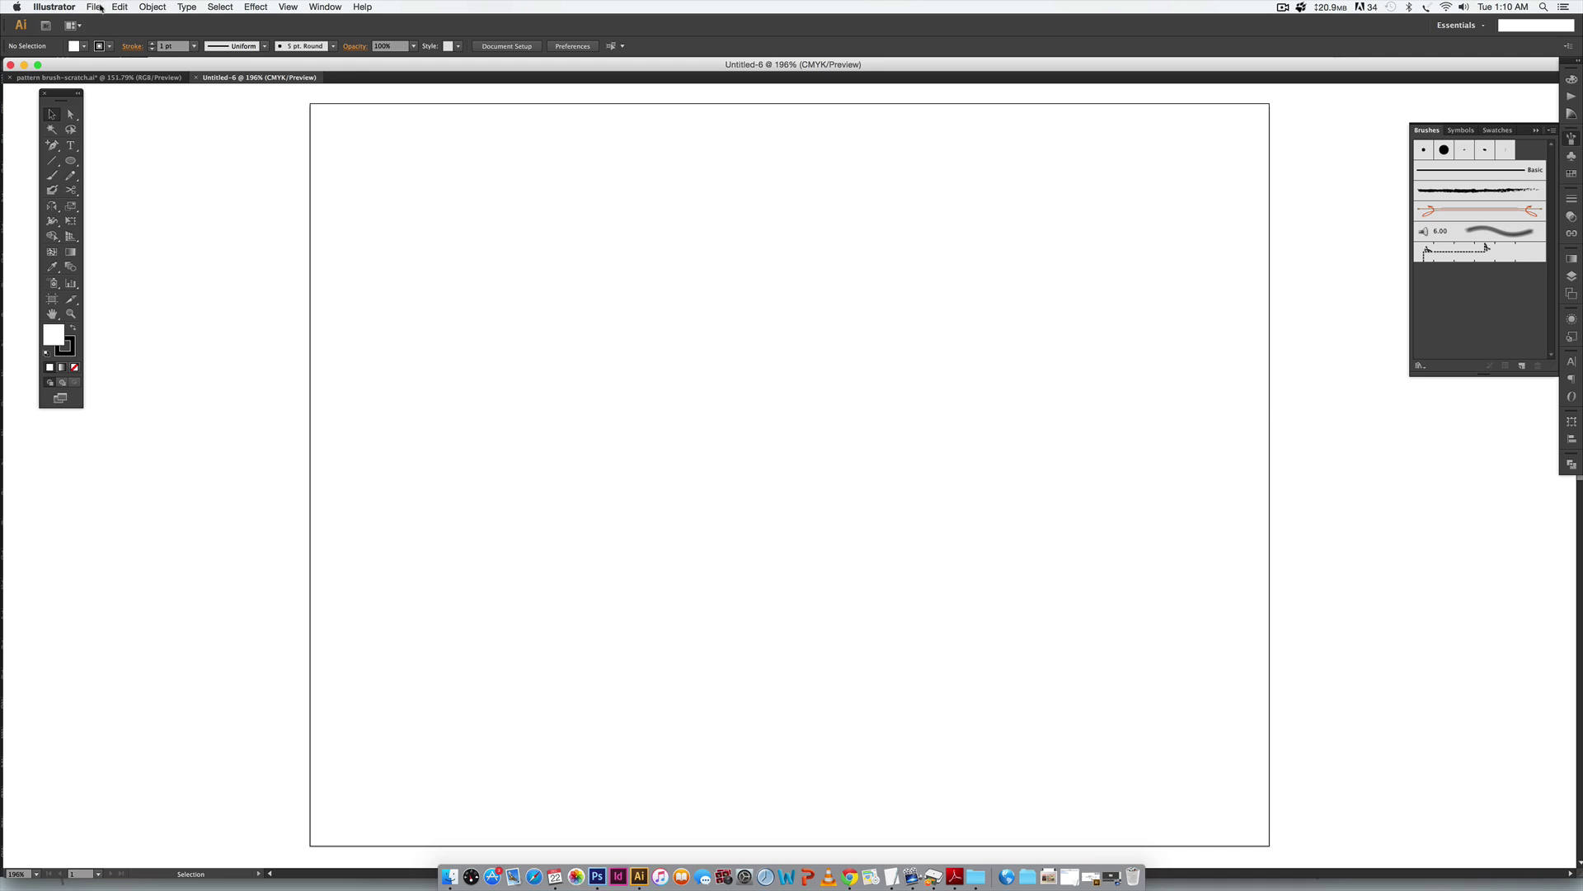
# Place mini-doodle.jpg as a linked image and scale it down proportionally to about 2.65 by 3.87 in.
pyautogui.click(98, 7)
pyautogui.click(108, 189)
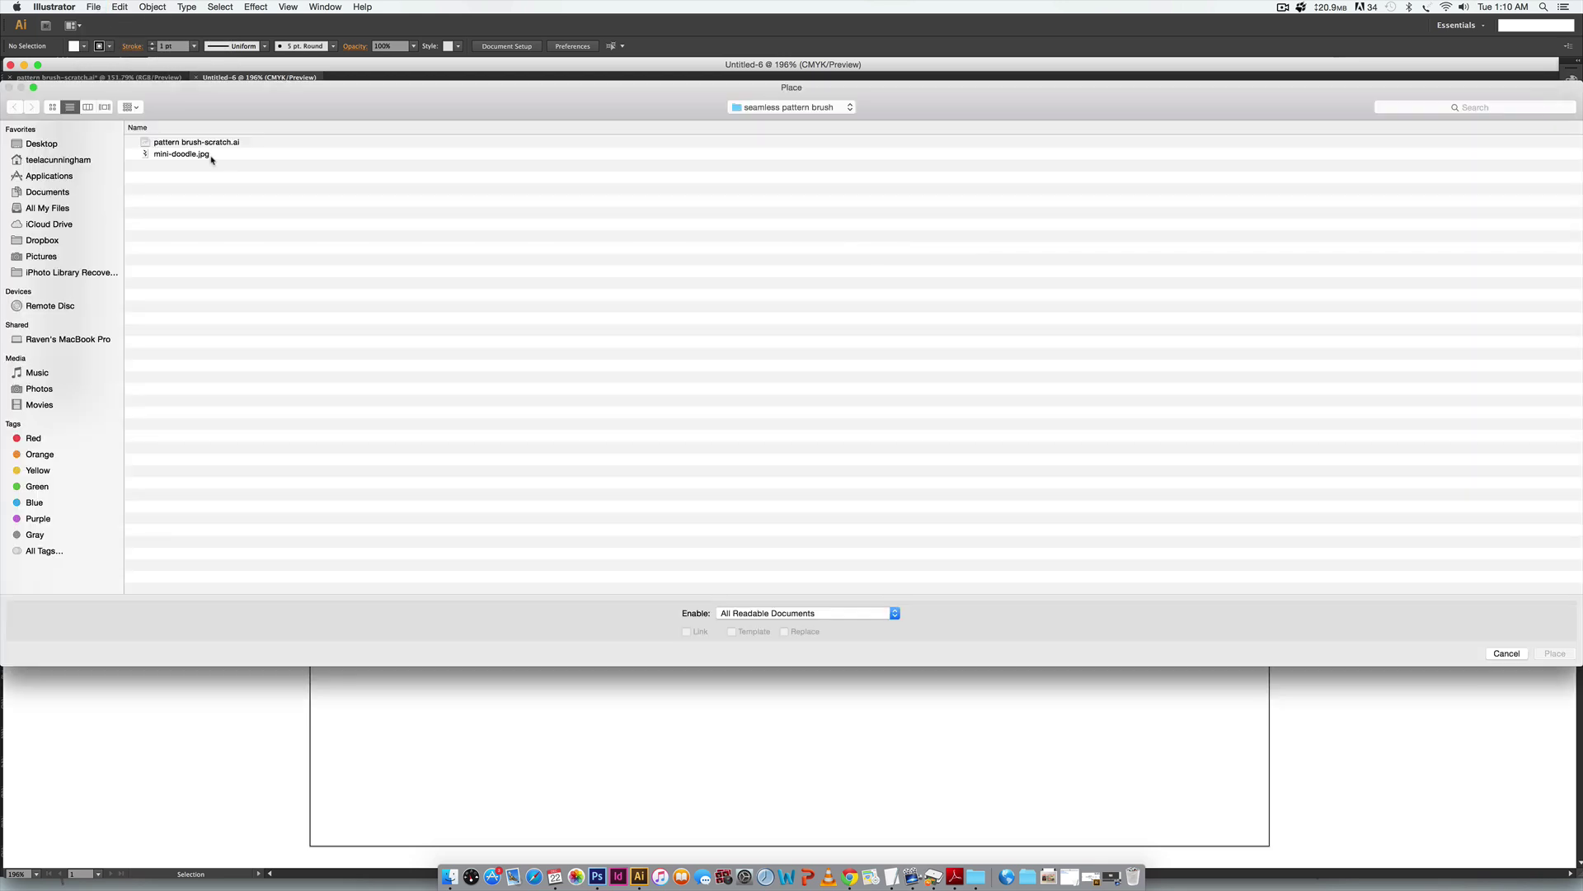
pyautogui.click(189, 154)
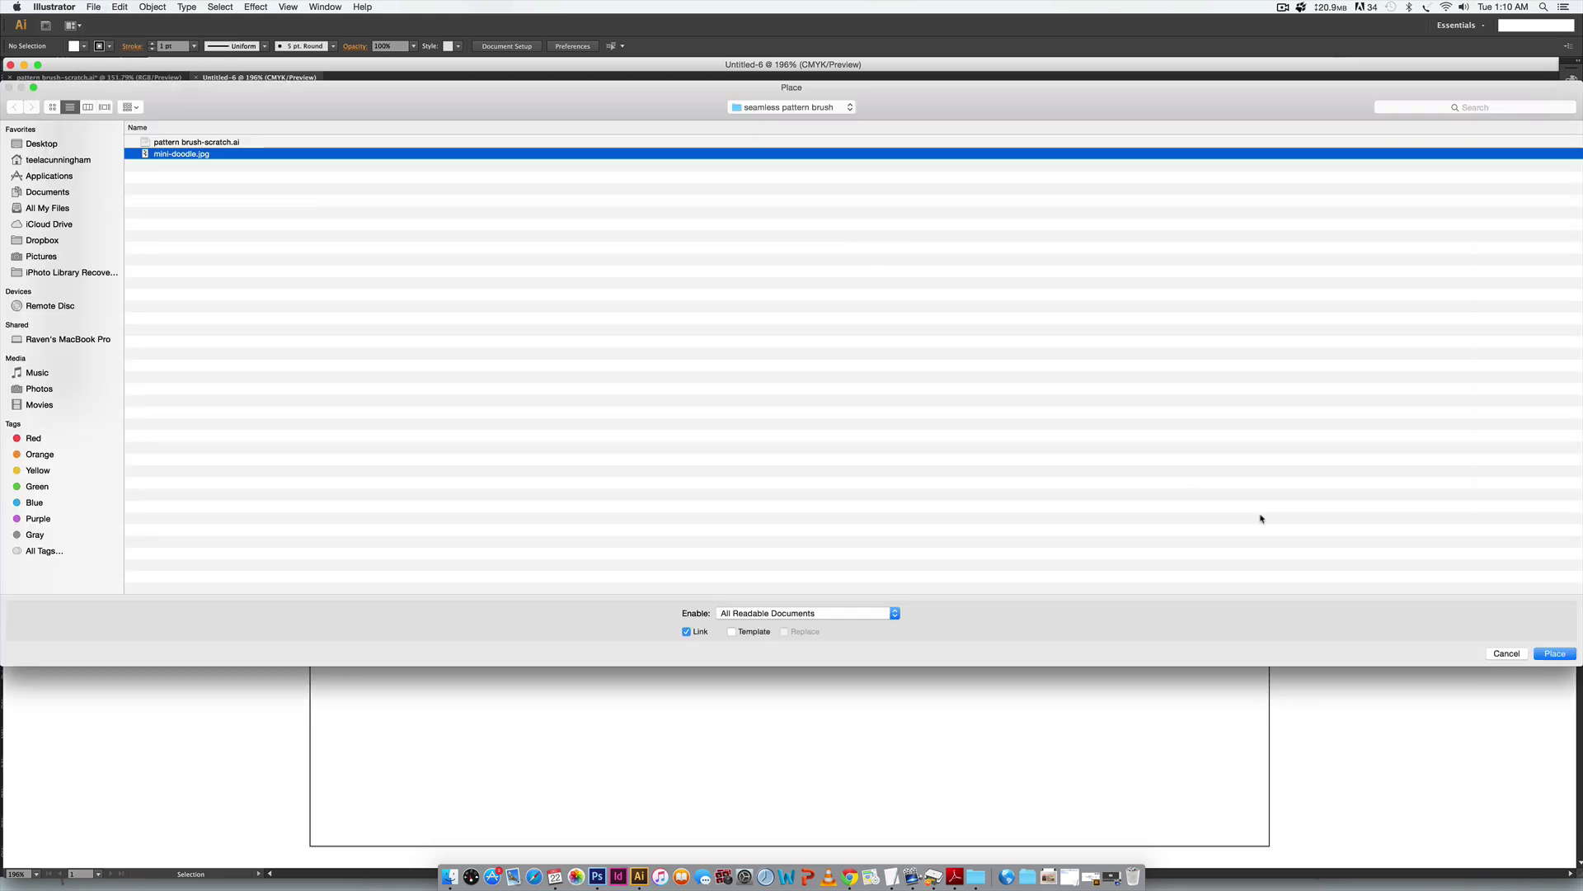
pyautogui.click(1540, 656)
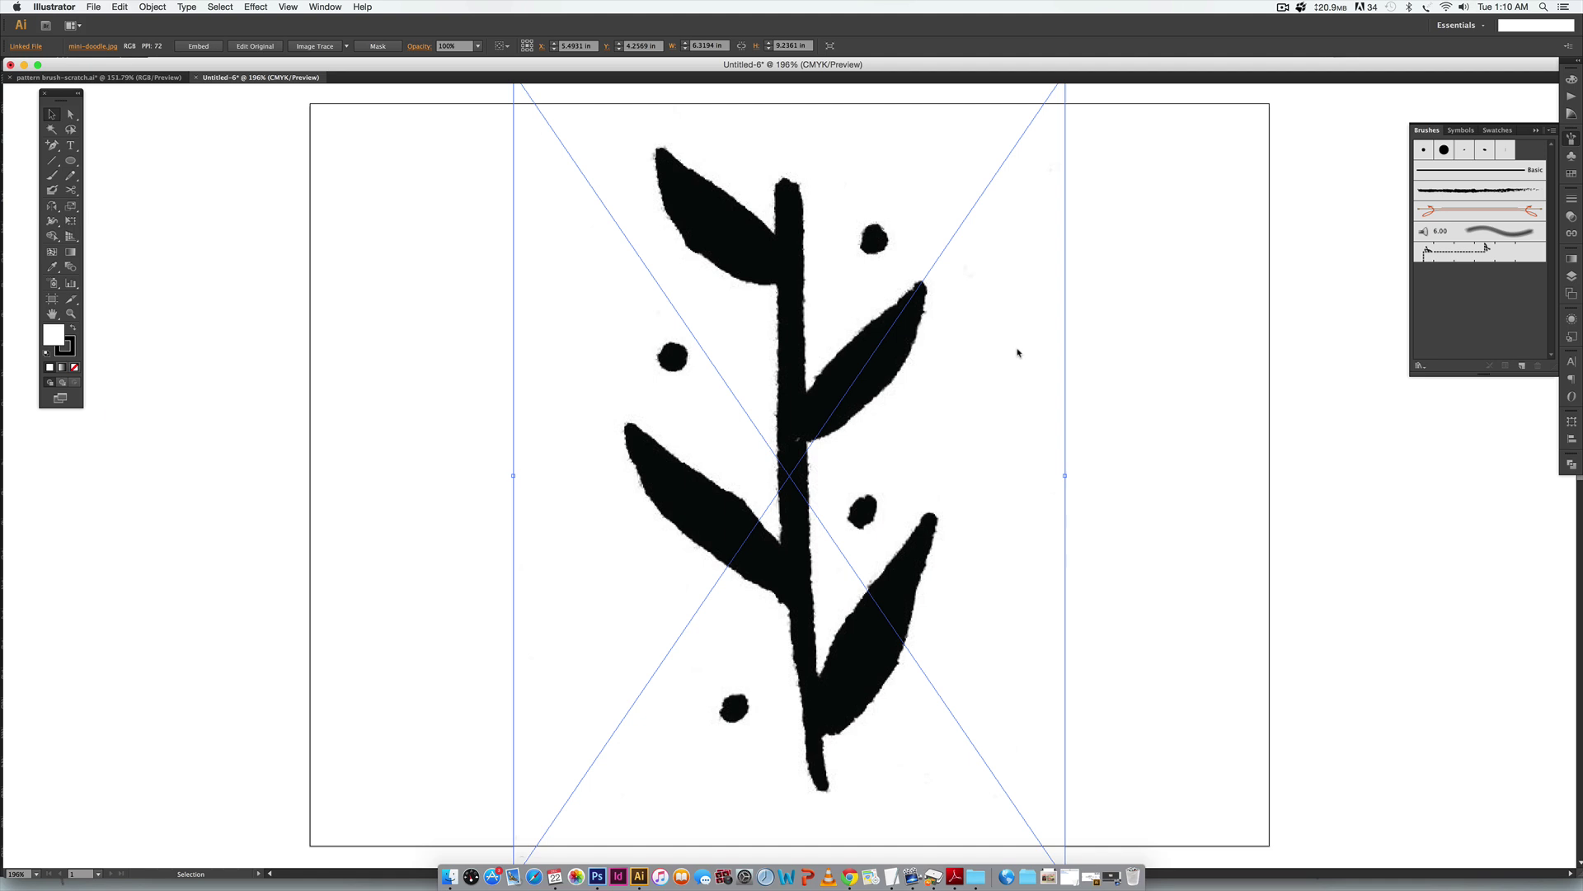
pyautogui.moveTo(1065, 475); pyautogui.dragTo(907, 463)
pyautogui.click(1076, 515)
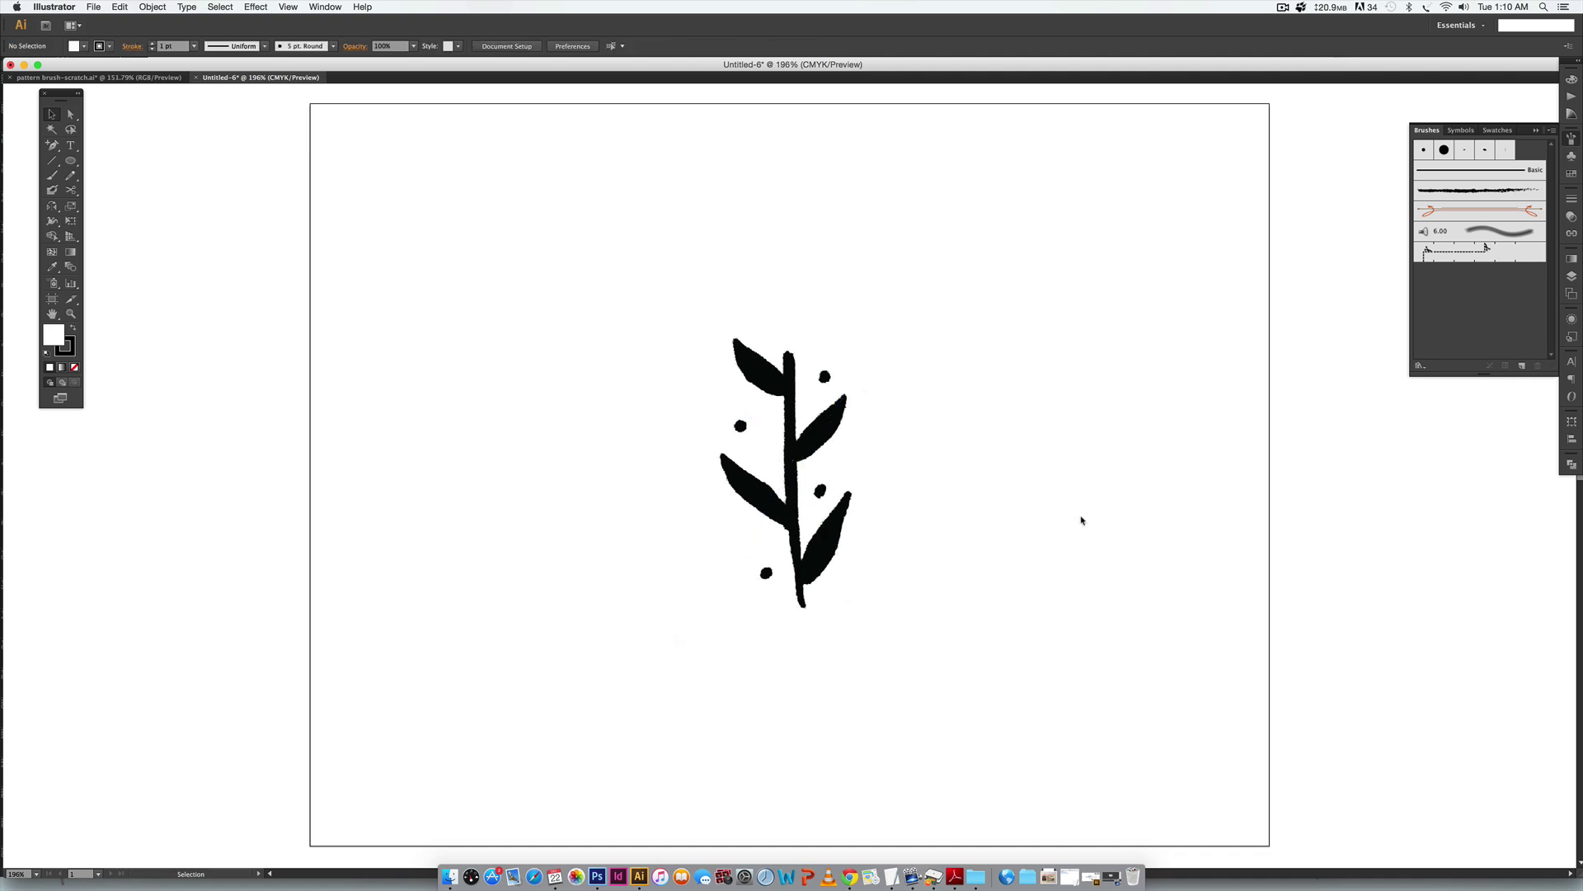
# Run Image Trace on the placed doodle with the default preset and expand the result into vector paths.
pyautogui.press('a')
pyautogui.click(855, 464)
pyautogui.press('super+equal')
pyautogui.press('super+equal')
pyautogui.press('v')
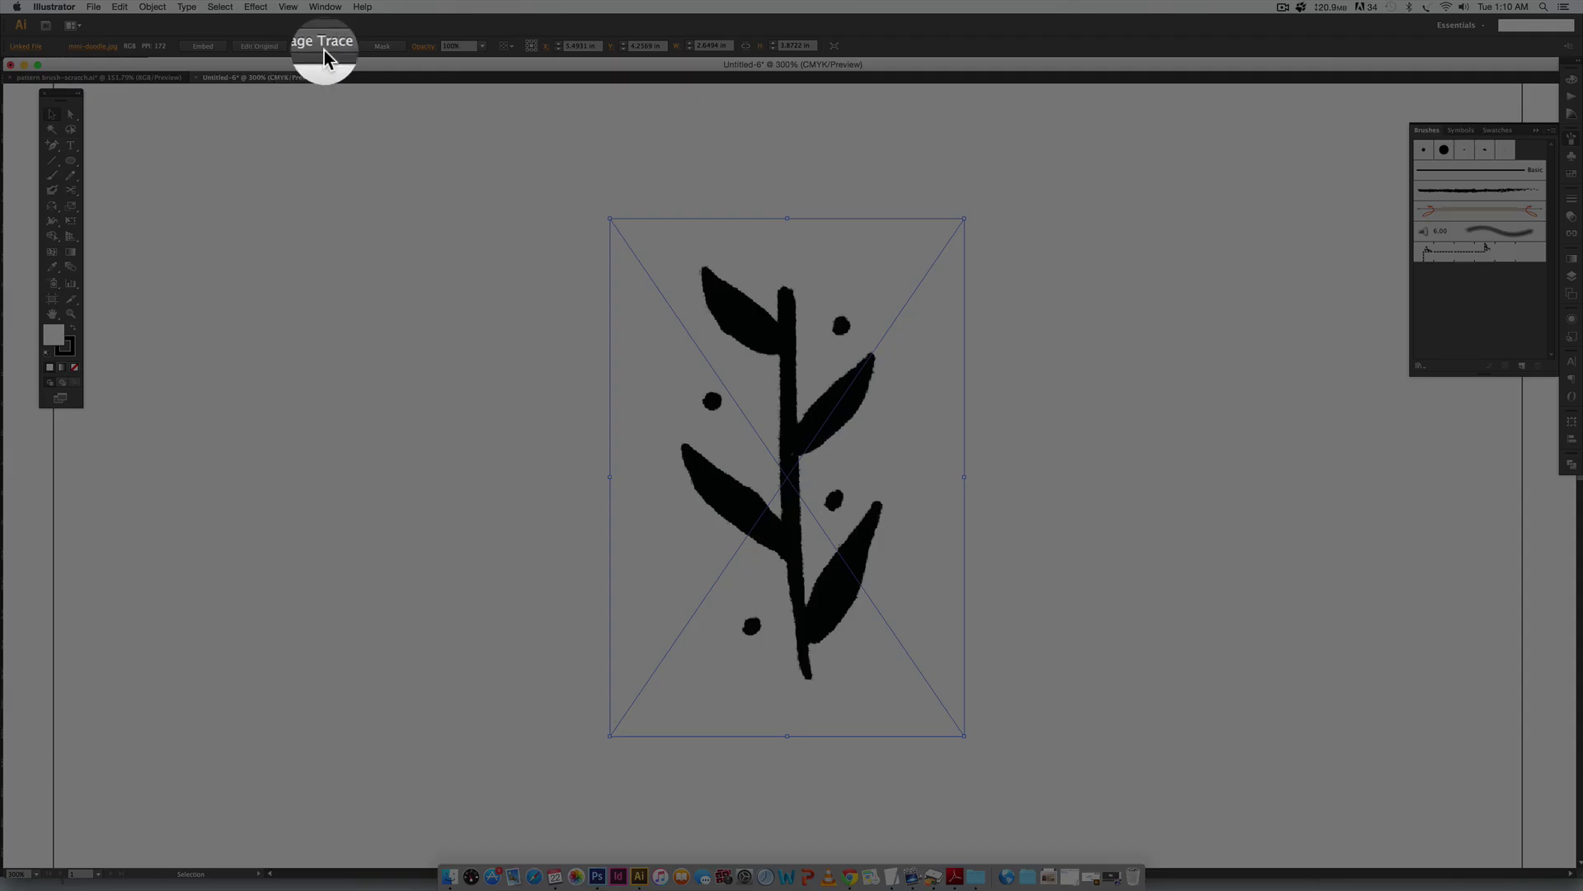
pyautogui.click(324, 47)
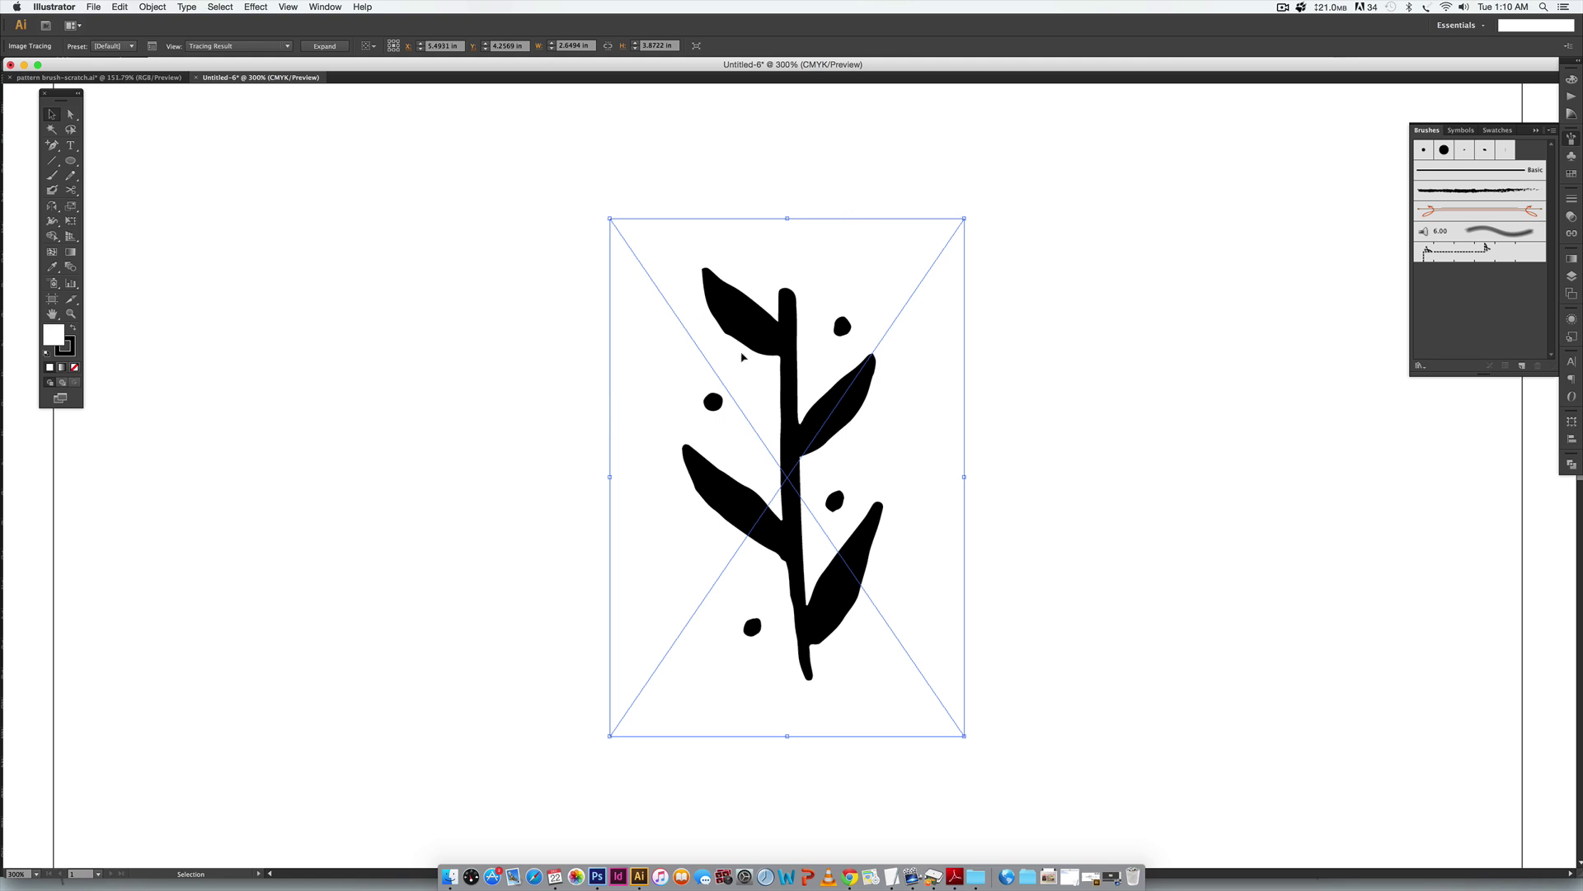
pyautogui.click(324, 45)
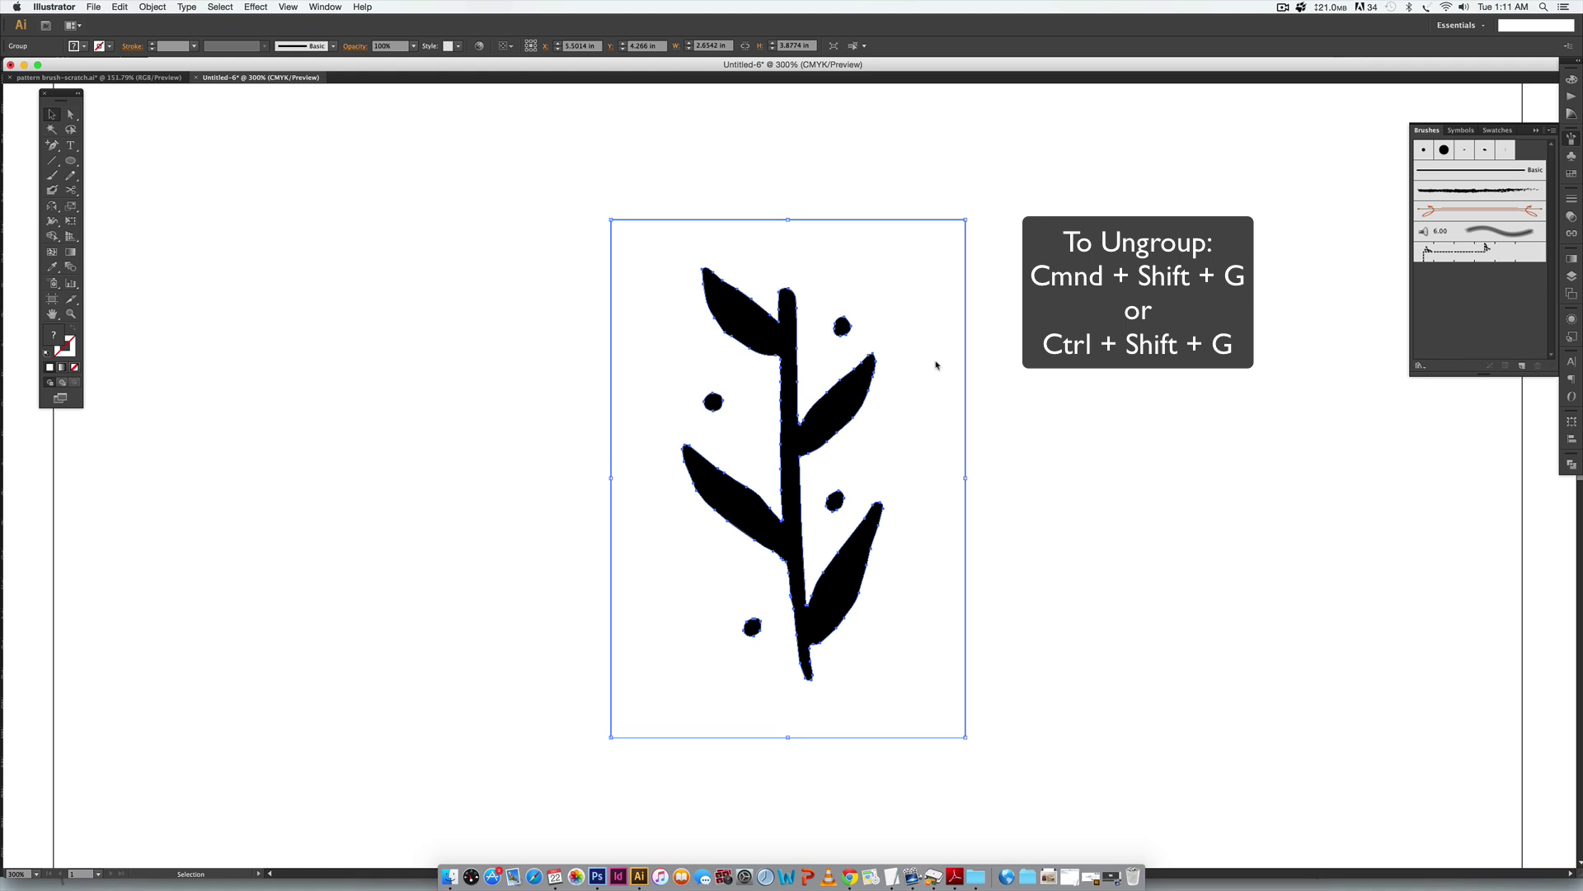
# Ungroup the traced doodle and delete its white areas with the Magic Wand, keeping only the black shapes.
pyautogui.press('super+shift+g')
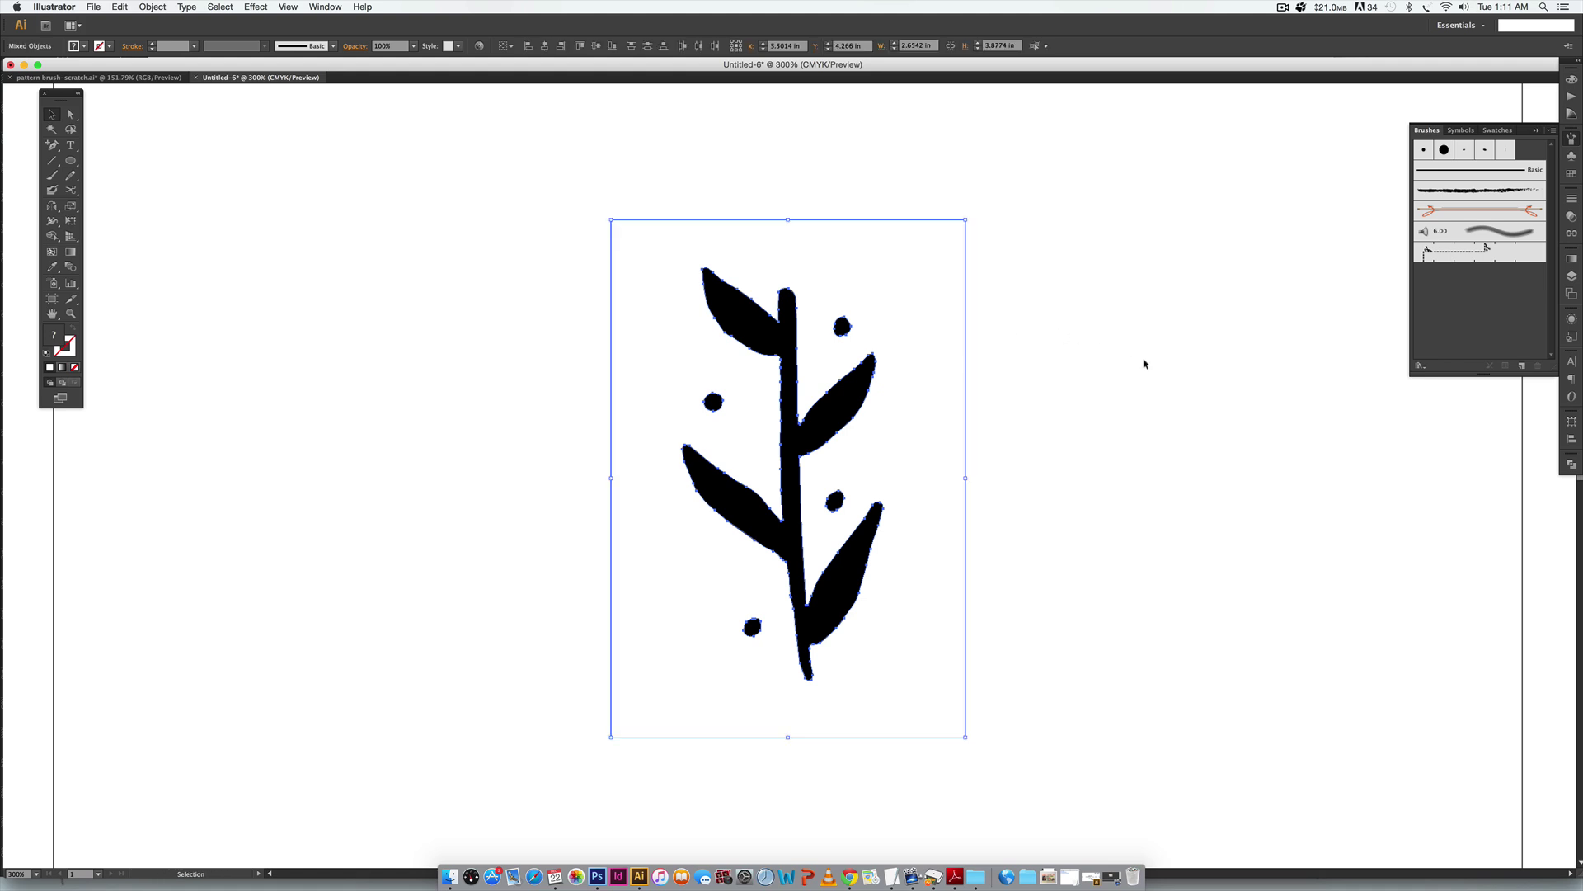
pyautogui.click(1047, 368)
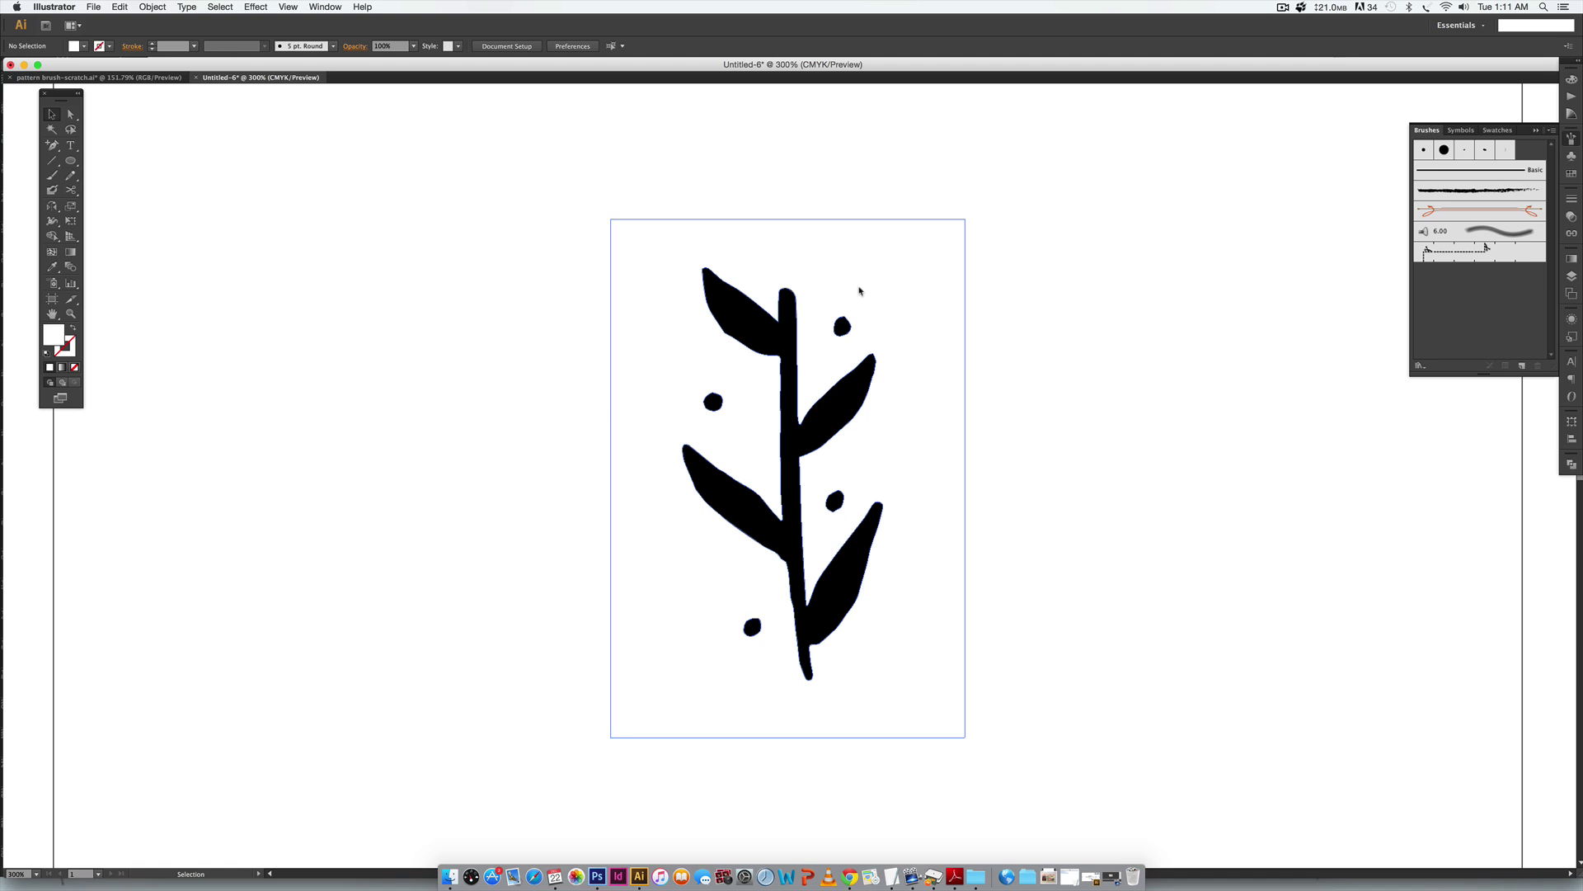
pyautogui.press('y')
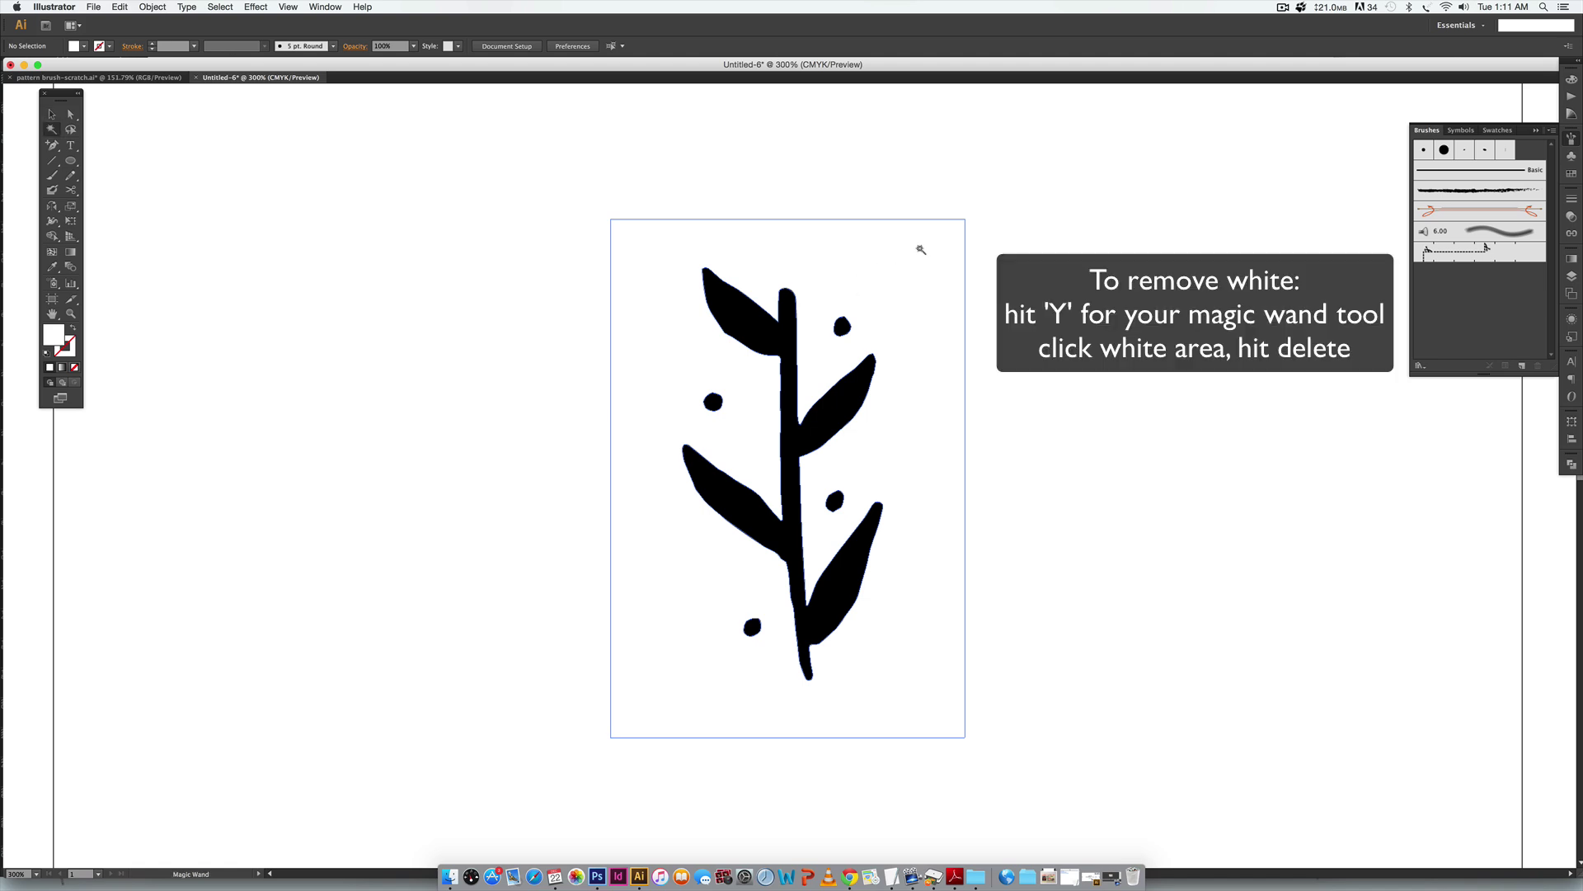
pyautogui.click(881, 258)
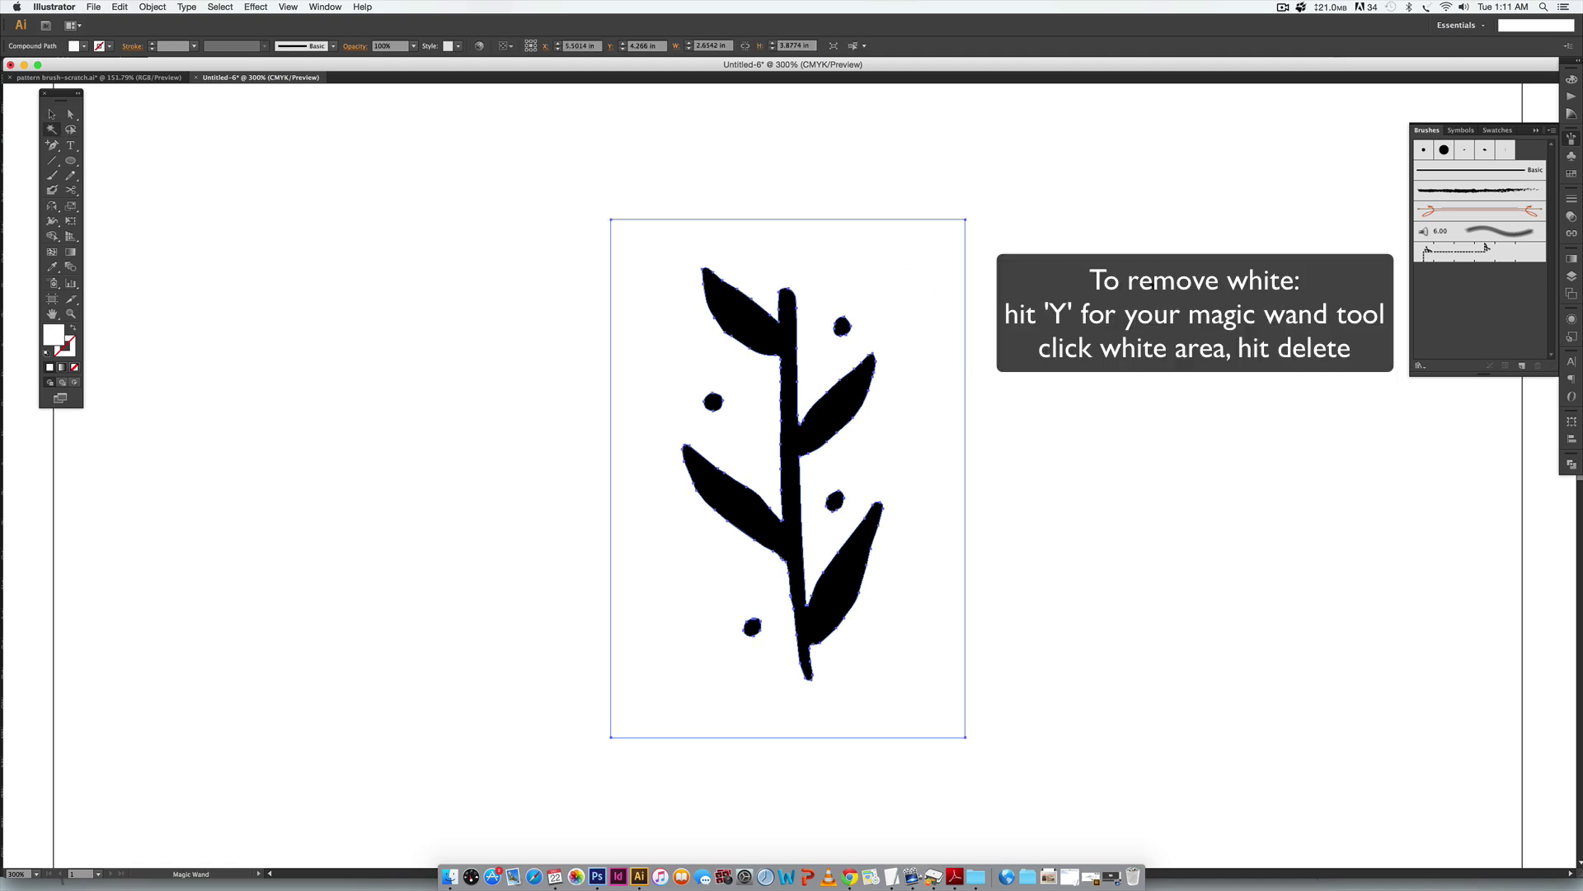
pyautogui.press('Delete')
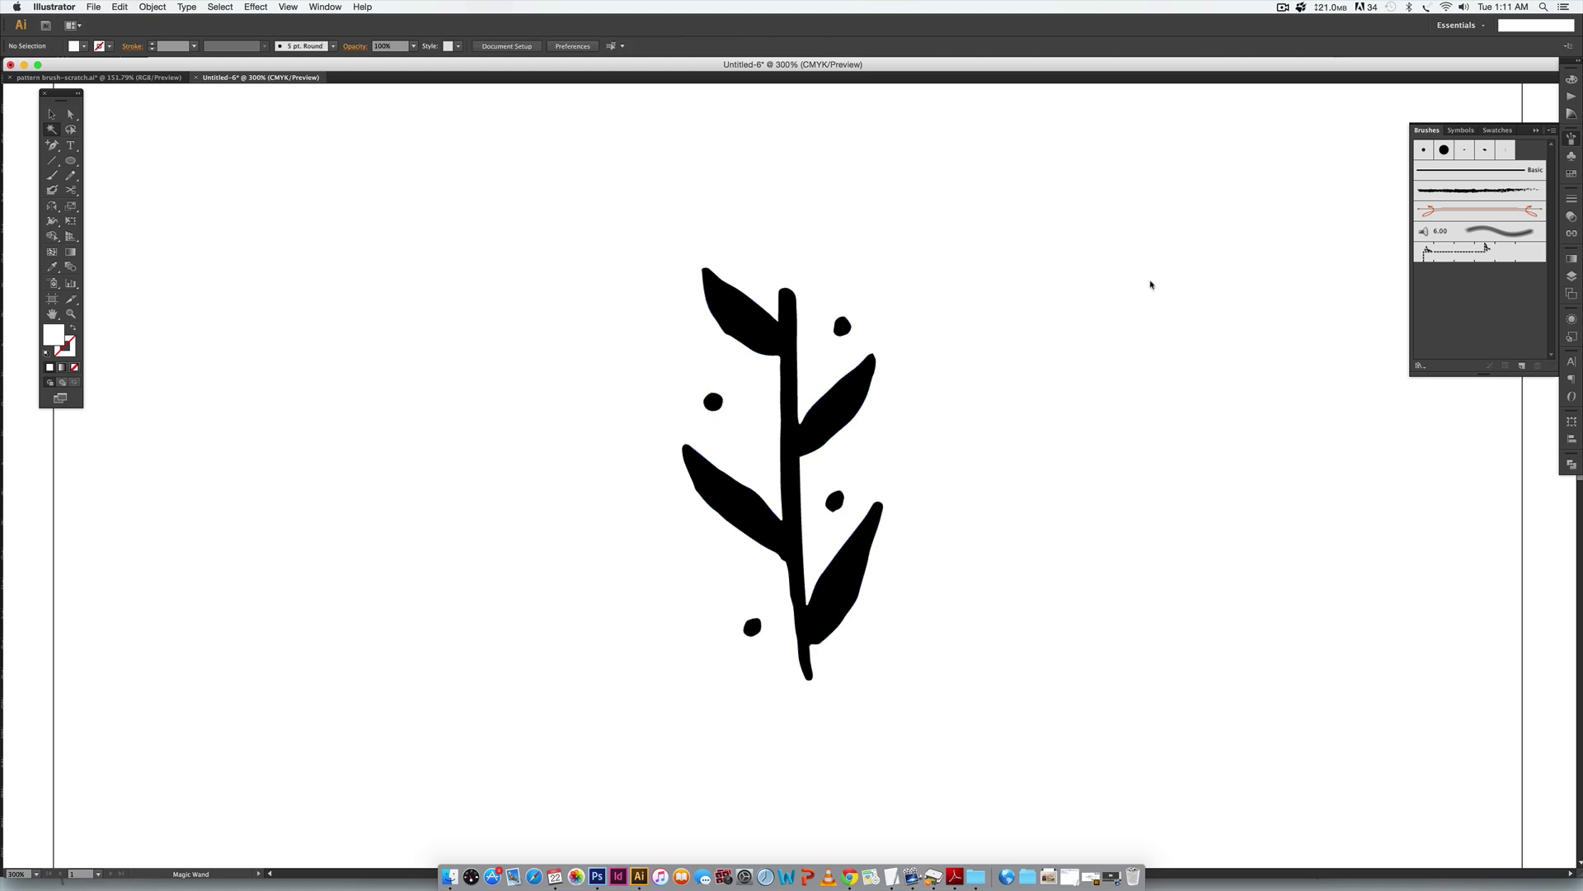
pyautogui.press('v')
pyautogui.click(811, 410)
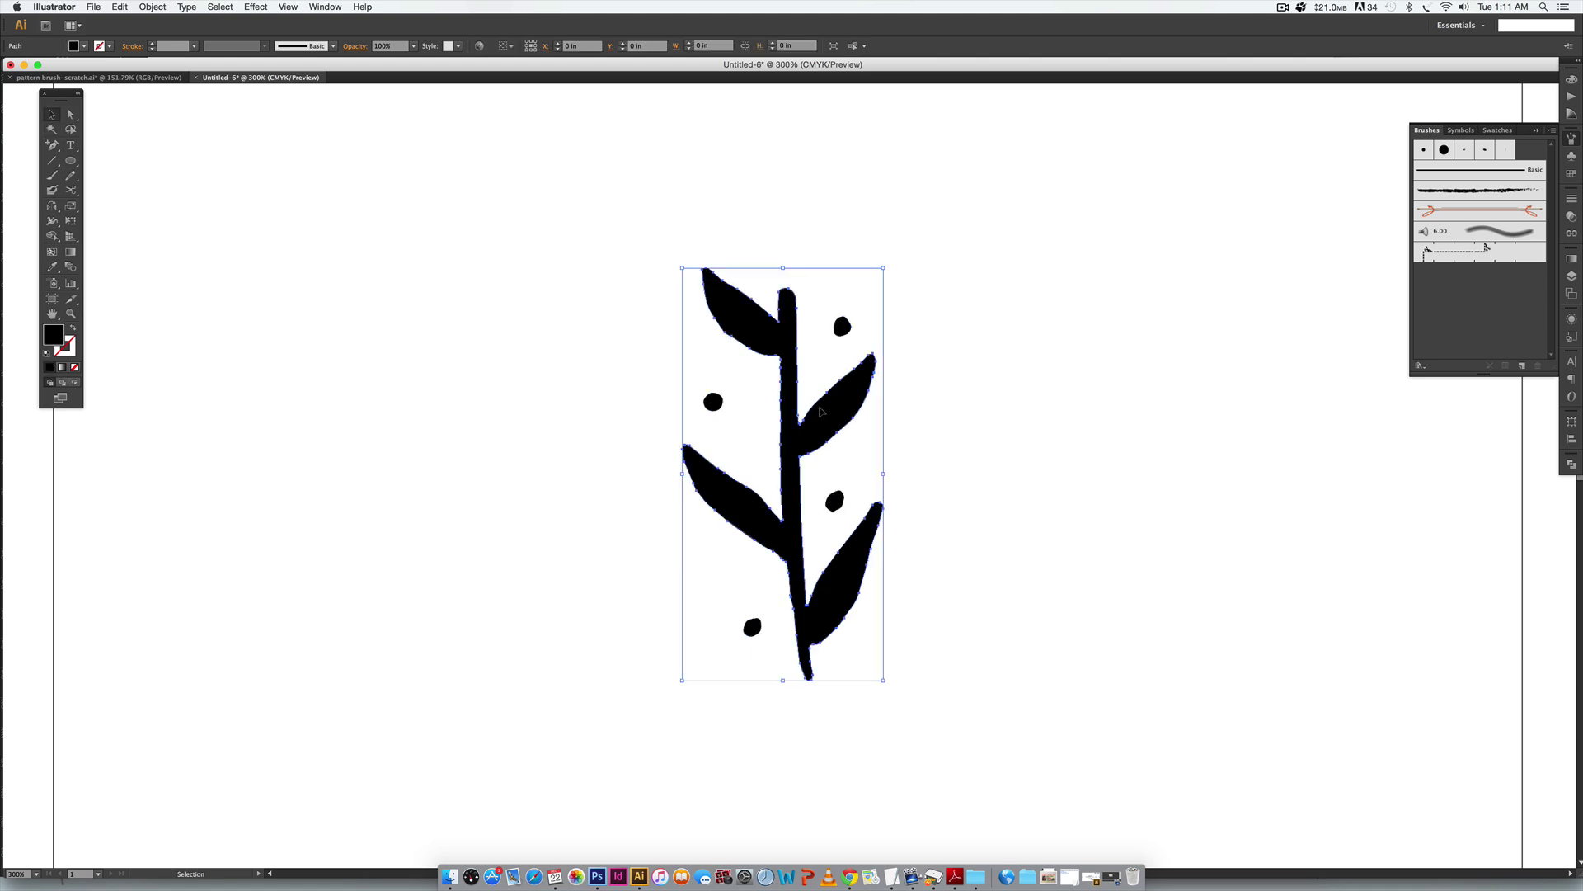
pyautogui.click(952, 464)
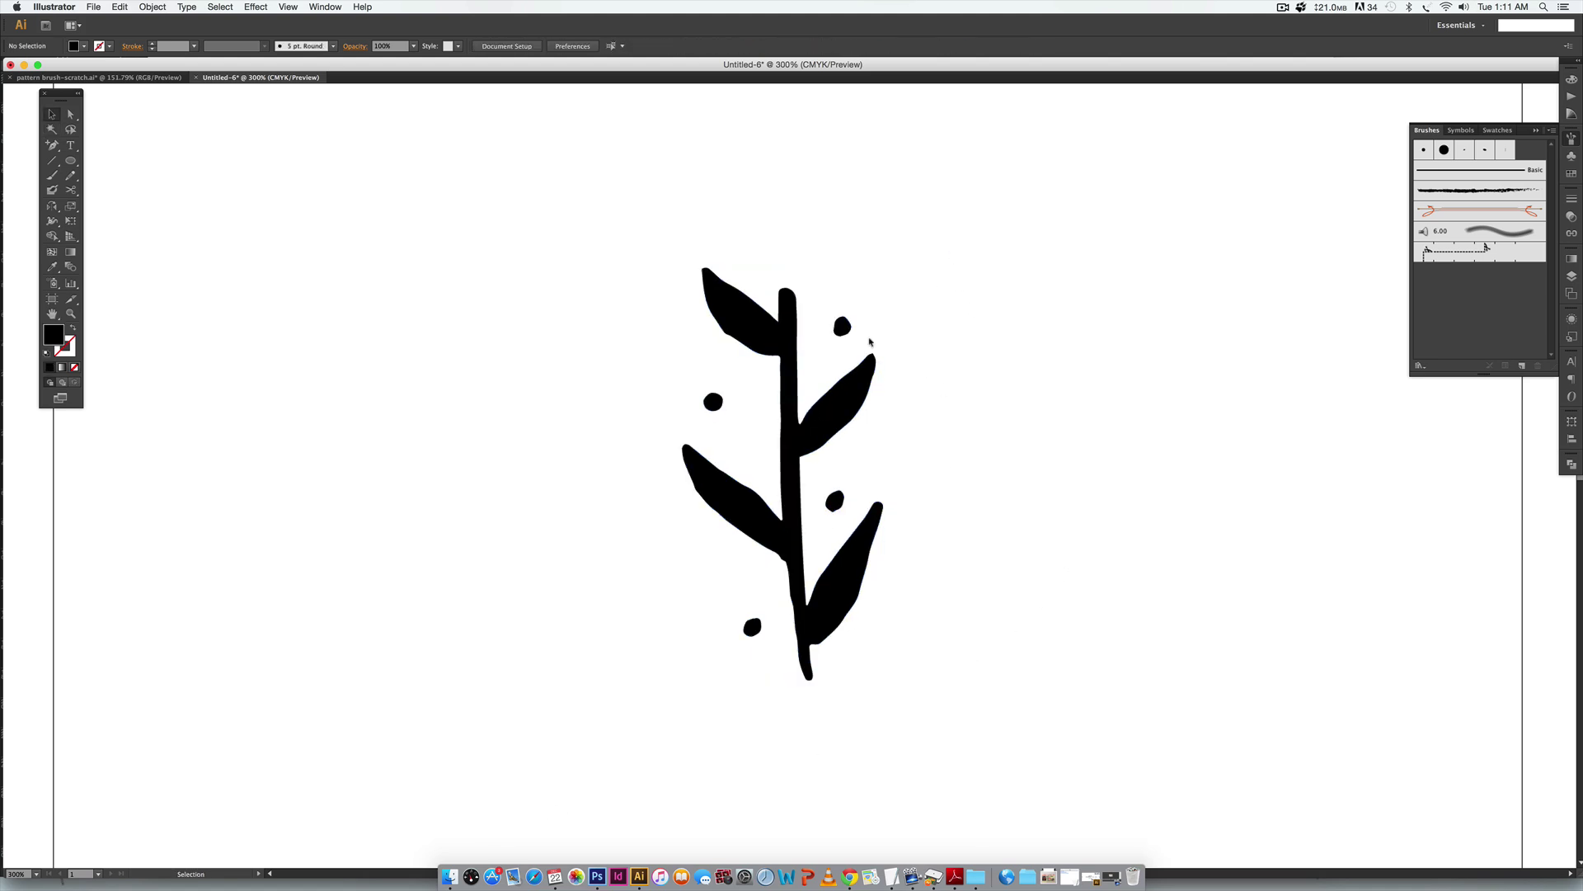
# Group the doodle's stem, leaves and separate dots into one object.
pyautogui.click(842, 326)
pyautogui.click(713, 402)
pyautogui.click(836, 501)
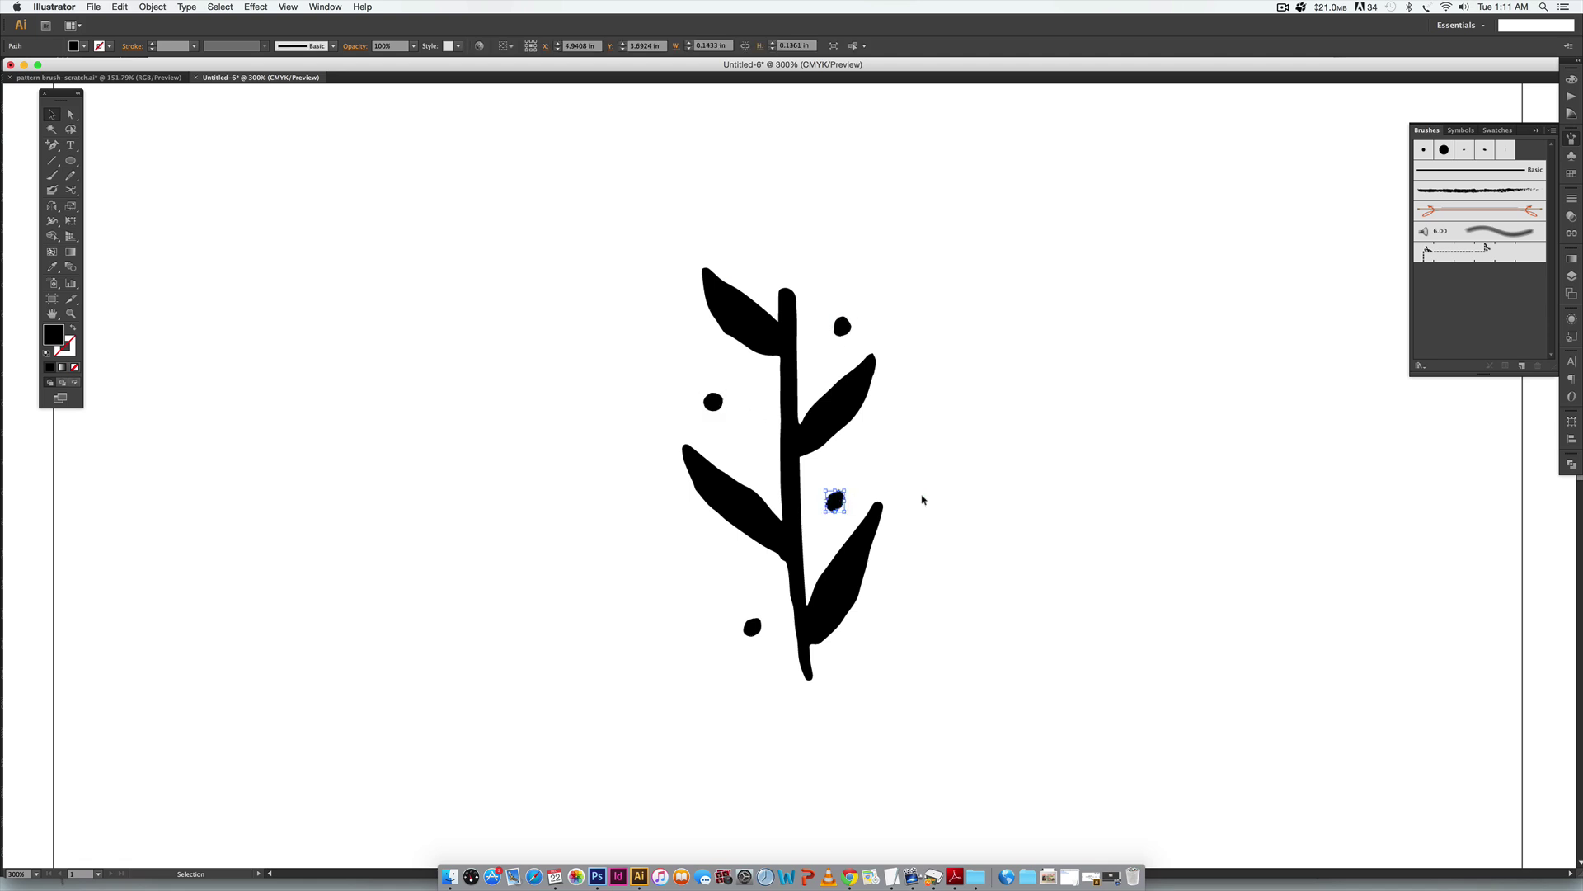
pyautogui.click(1142, 484)
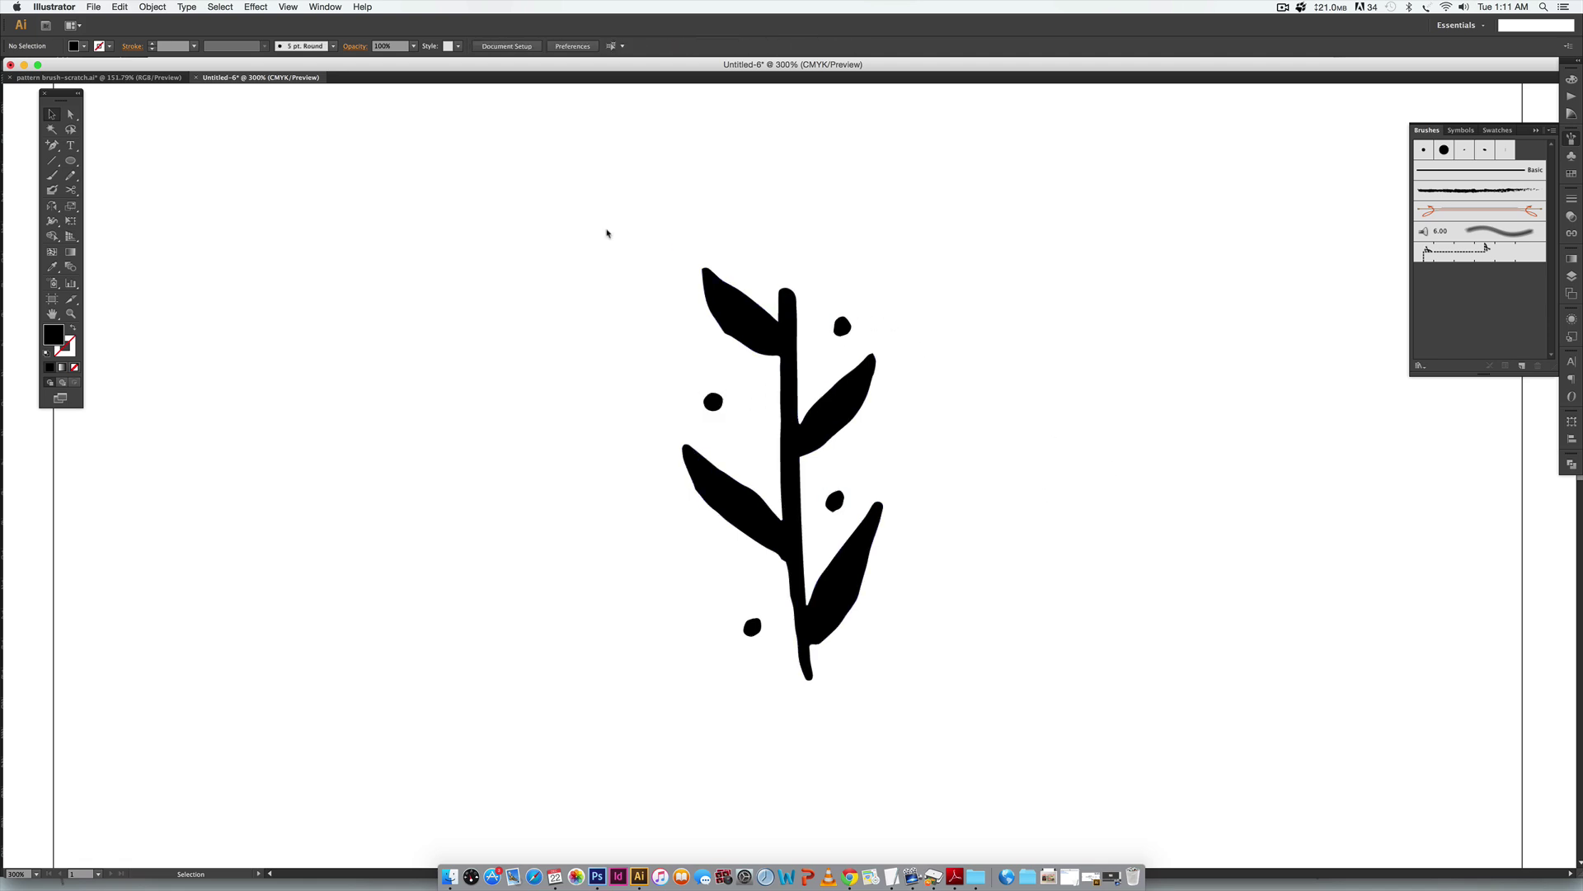
pyautogui.moveTo(641, 206)
pyautogui.mouseDown()
pyautogui.moveTo(954, 770)
pyautogui.moveTo(947, 753)
pyautogui.mouseUp()
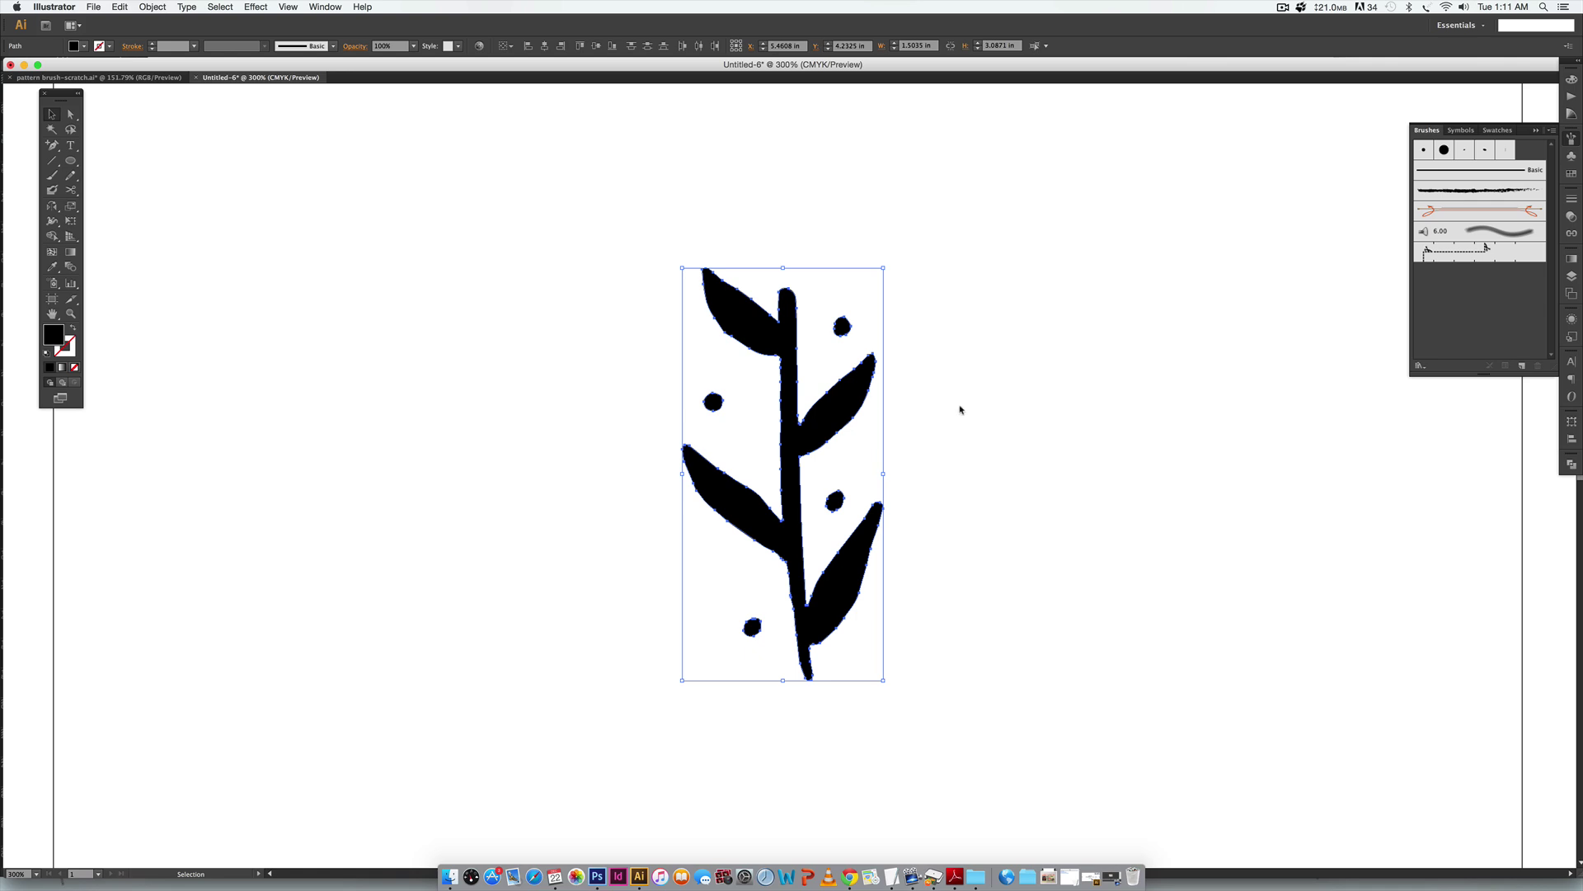
pyautogui.press('super+g')
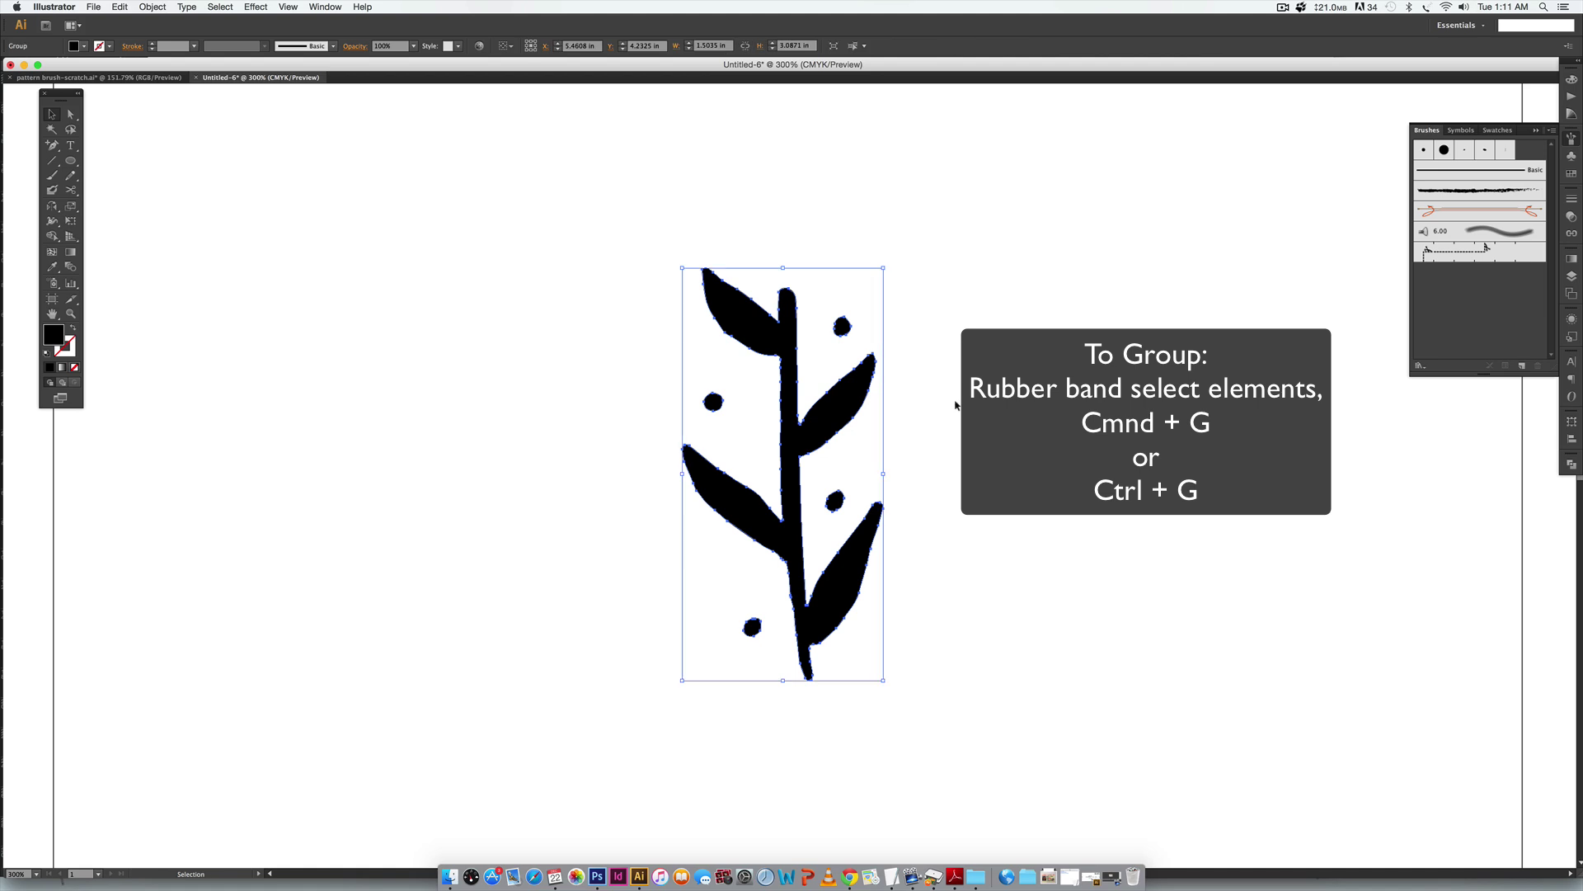
pyautogui.click(956, 396)
# Smooth the lower and upper edges of the top-left leaf by redrawing them with the Pencil tool.
pyautogui.press('z')
pyautogui.moveTo(530, 159); pyautogui.dragTo(1000, 478)
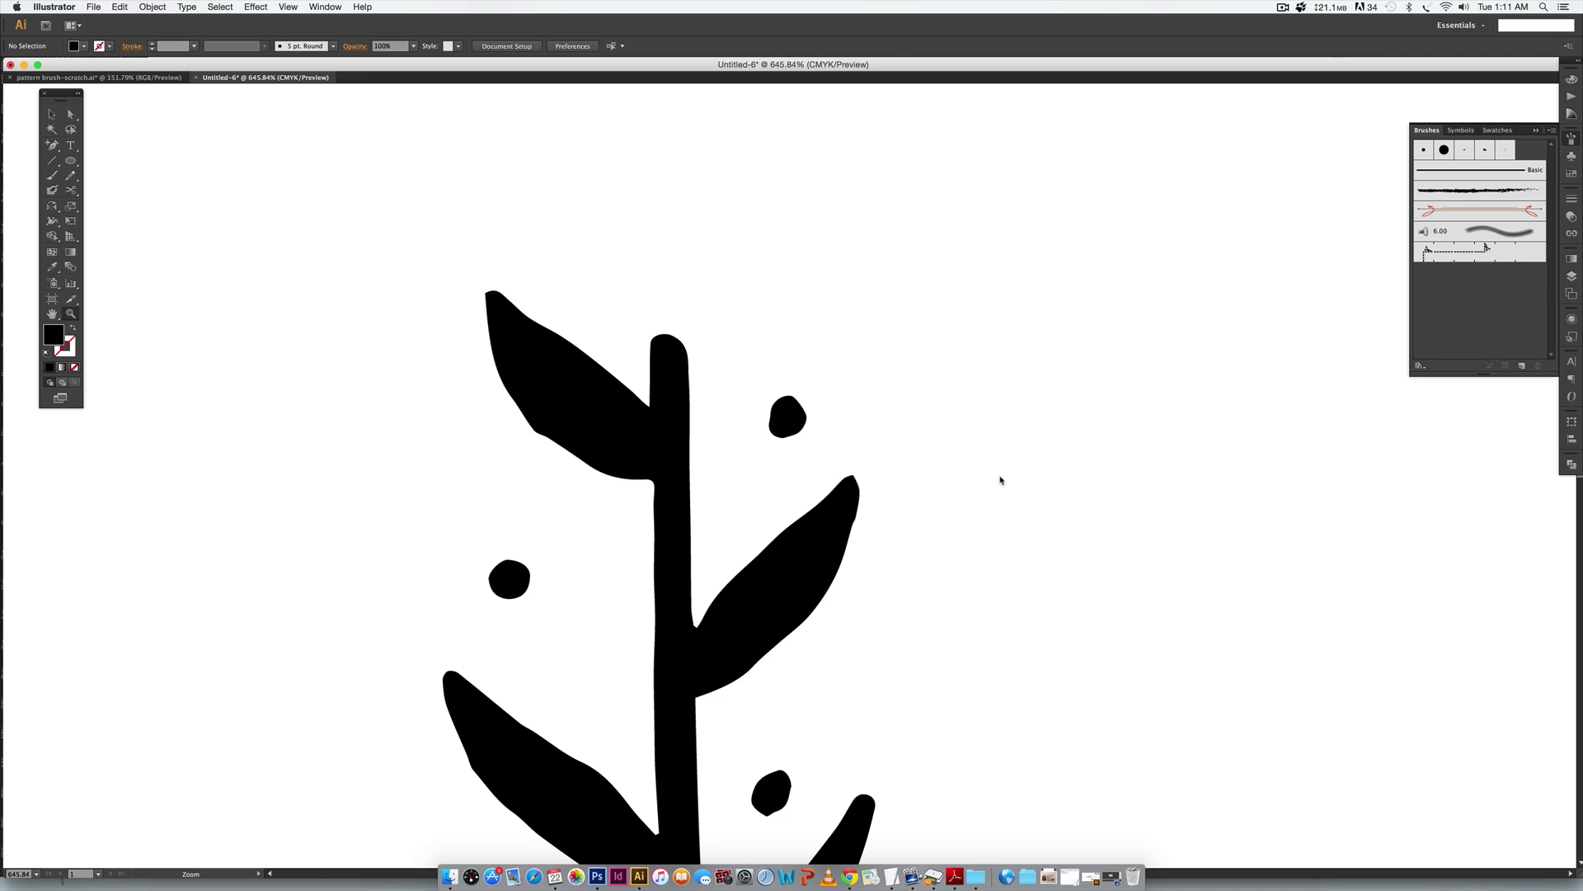
pyautogui.press('super+equal')
pyautogui.moveTo(627, 410); pyautogui.dragTo(915, 412)
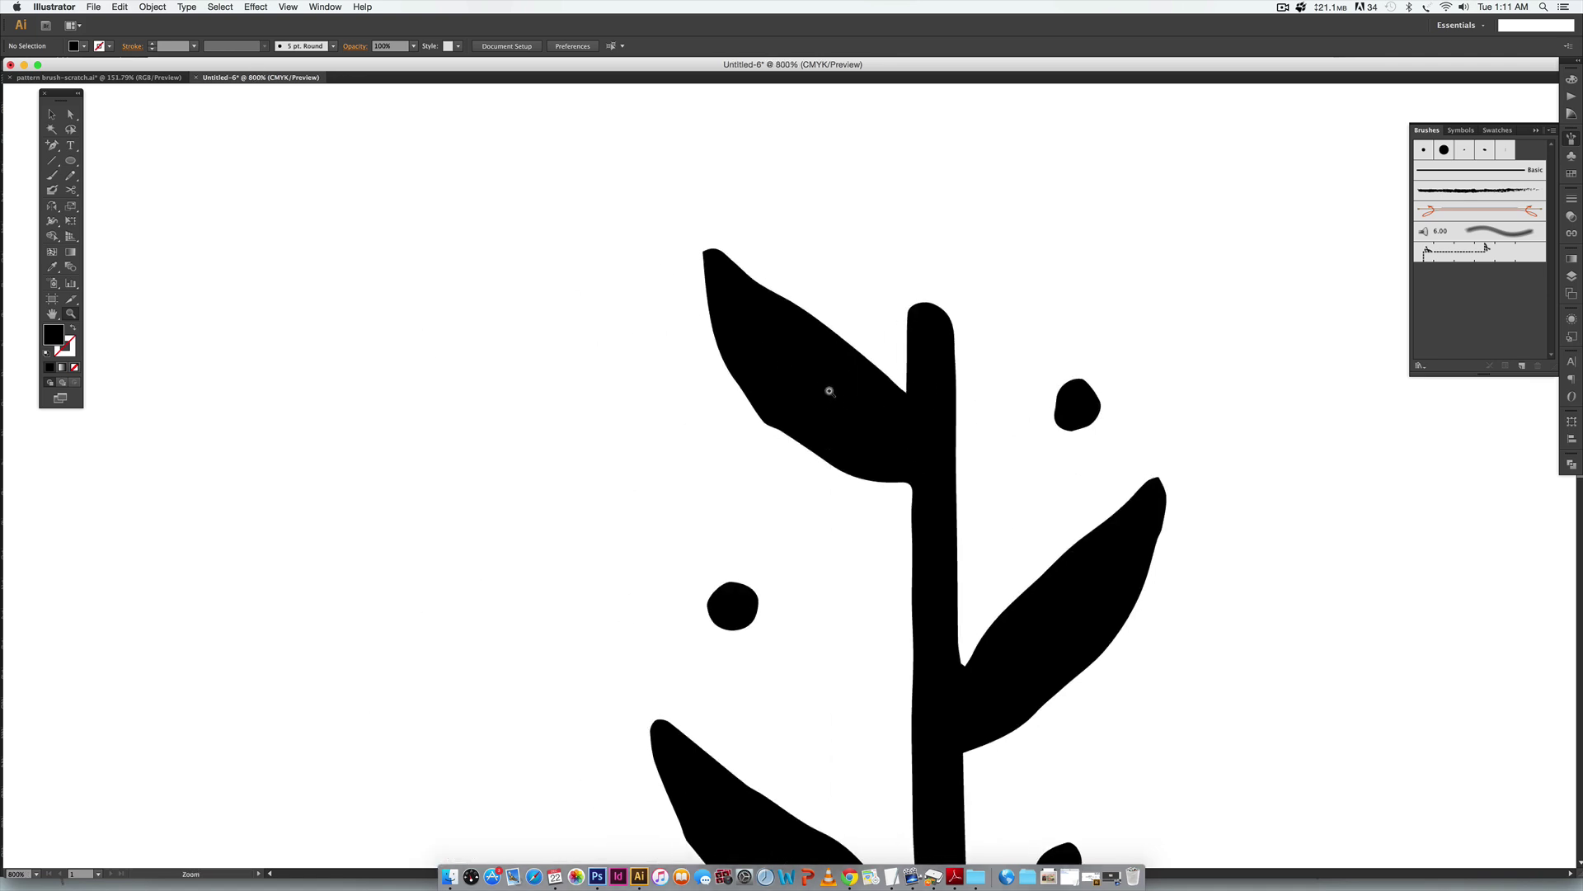
pyautogui.press('v')
pyautogui.click(876, 401)
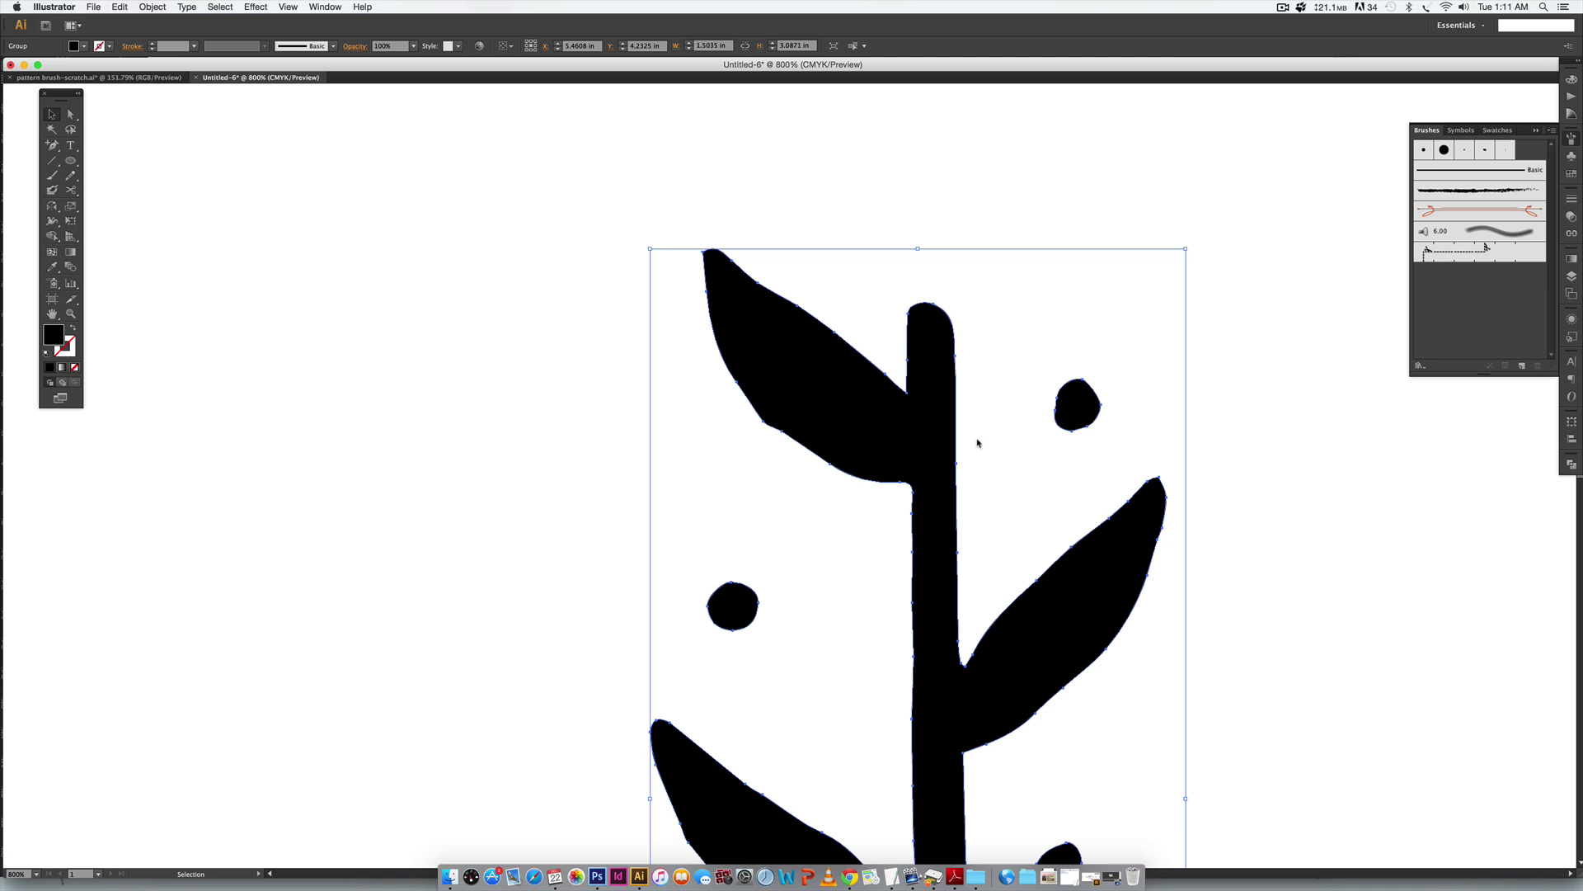
pyautogui.press('n')
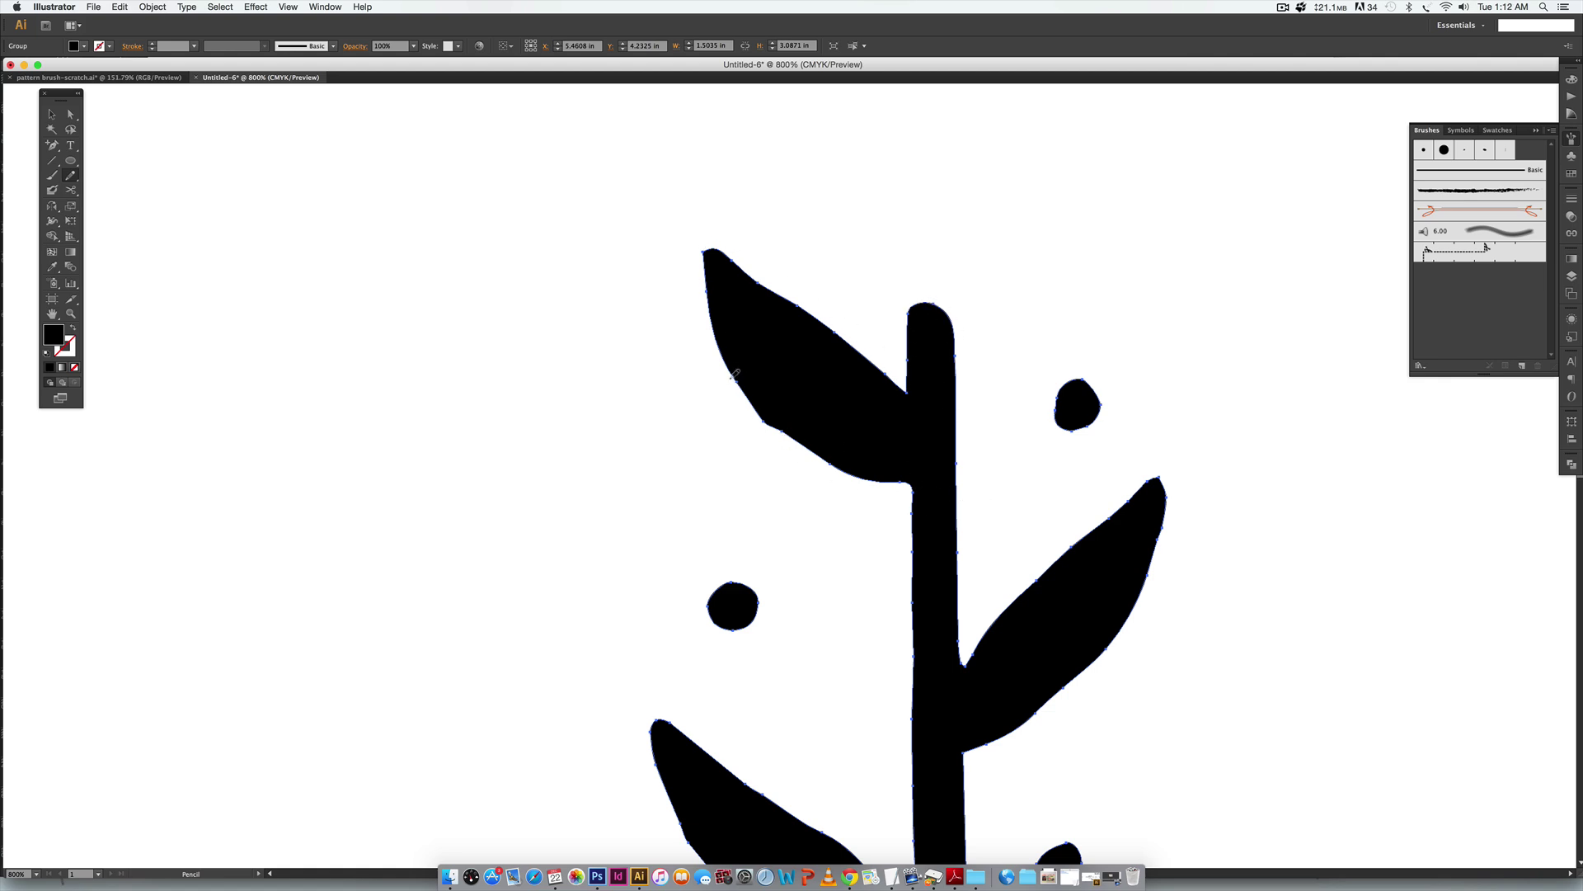
pyautogui.moveTo(728, 360)
pyautogui.mouseDown()
pyautogui.moveTo(774, 437)
pyautogui.moveTo(864, 475)
pyautogui.mouseUp()
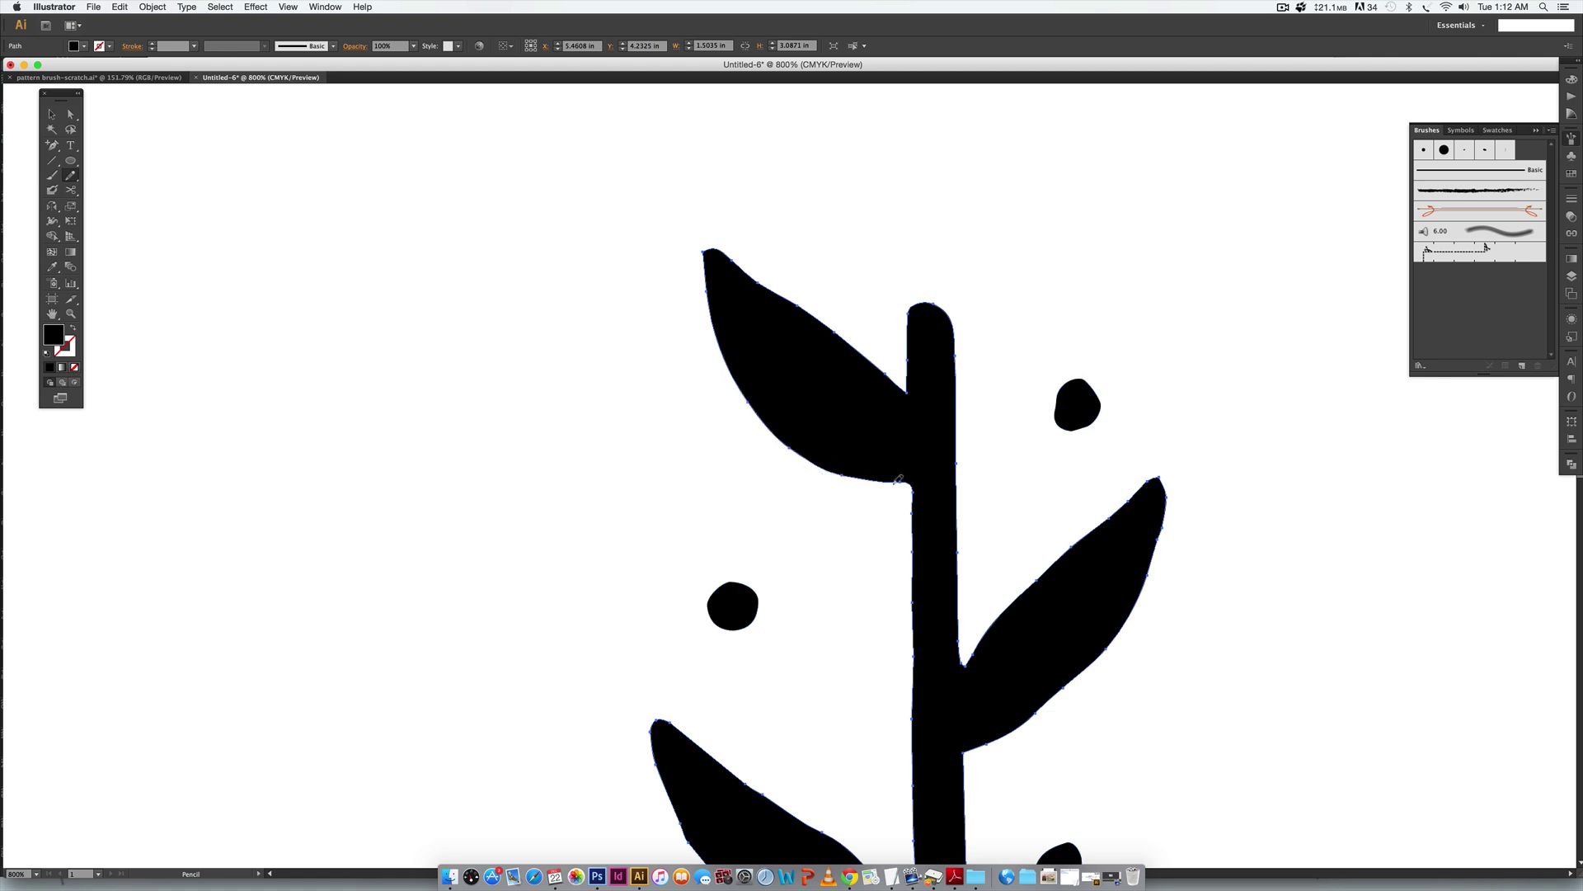
pyautogui.moveTo(746, 266); pyautogui.dragTo(897, 368)
# Redraw the upper-right leaf's tip, underside and joint with the stem using the Pencil tool.
pyautogui.scroll(-3, 1088, 512)
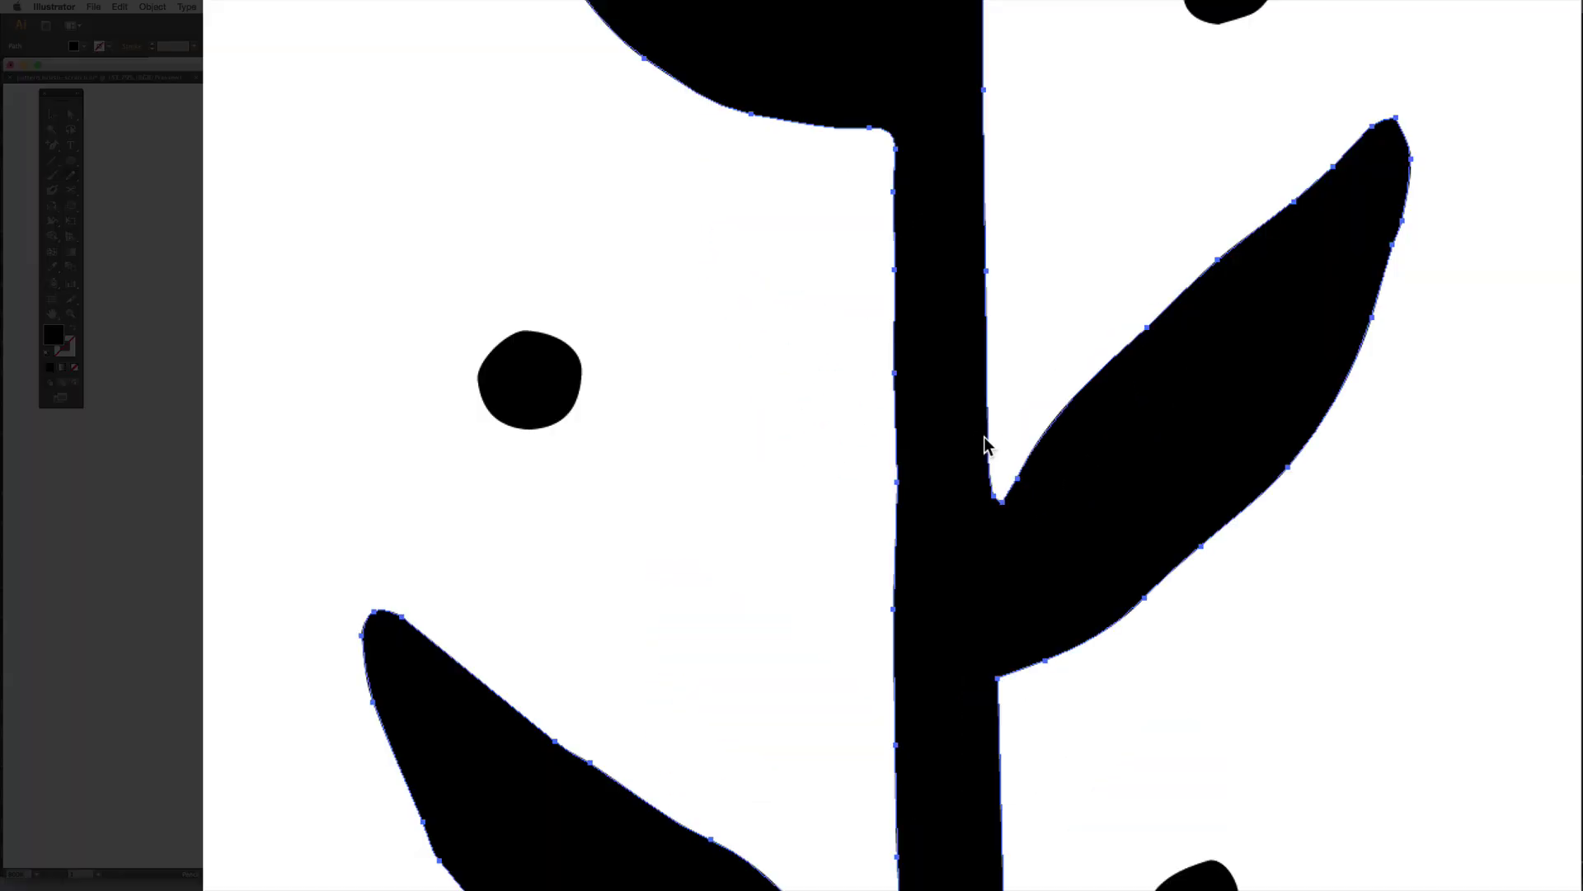
pyautogui.moveTo(955, 467)
pyautogui.mouseDown()
pyautogui.moveTo(982, 522)
pyautogui.moveTo(1017, 459)
pyautogui.mouseUp()
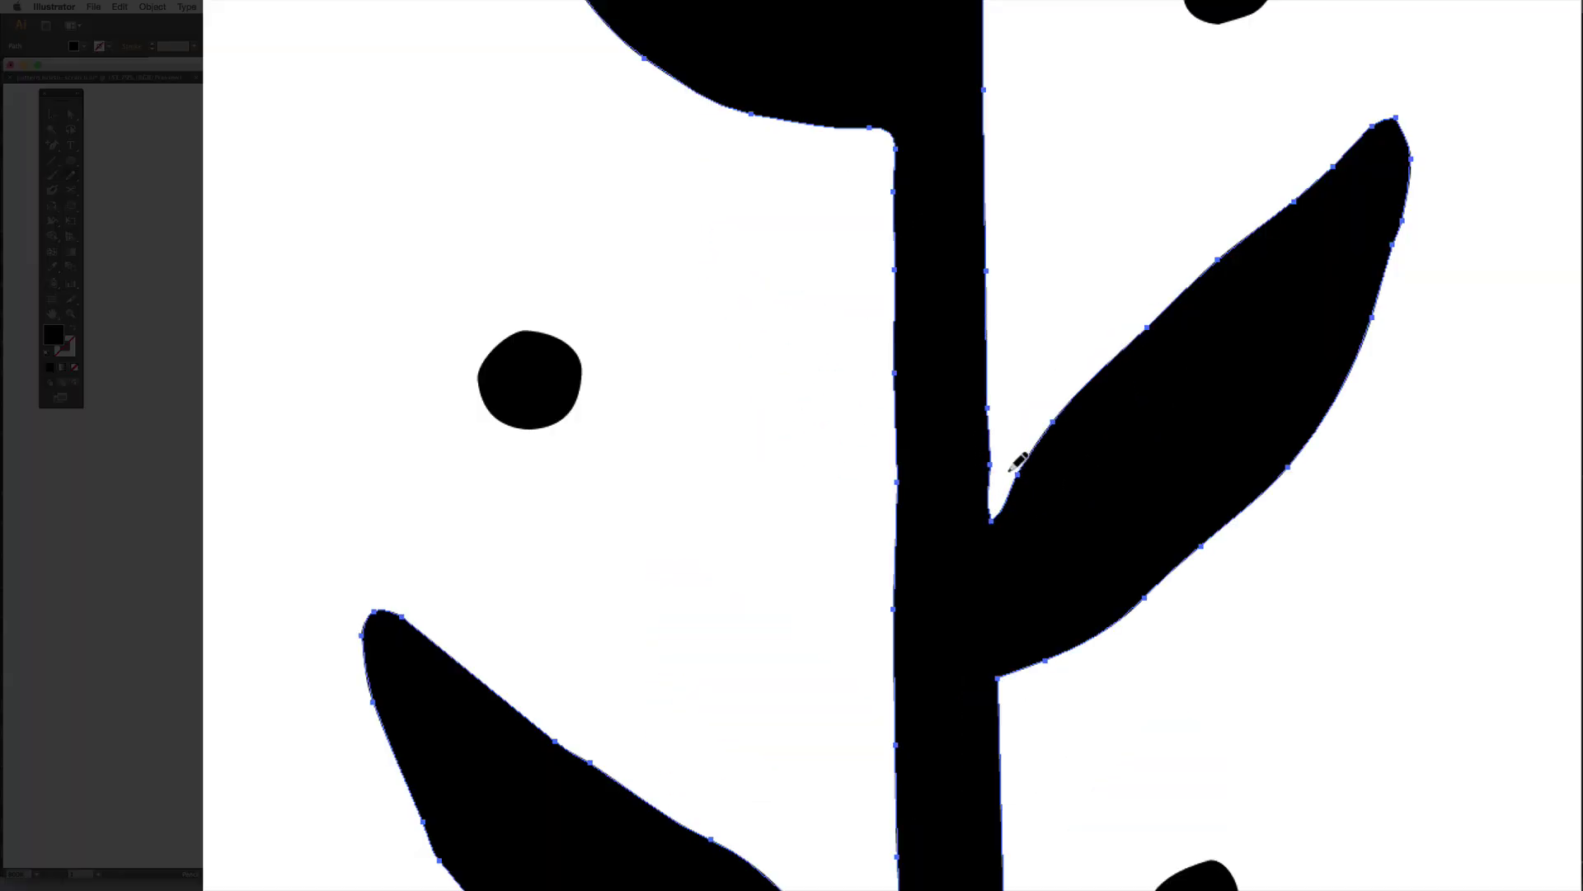
pyautogui.moveTo(977, 396)
pyautogui.mouseDown()
pyautogui.moveTo(983, 497)
pyautogui.moveTo(1056, 435)
pyautogui.mouseUp()
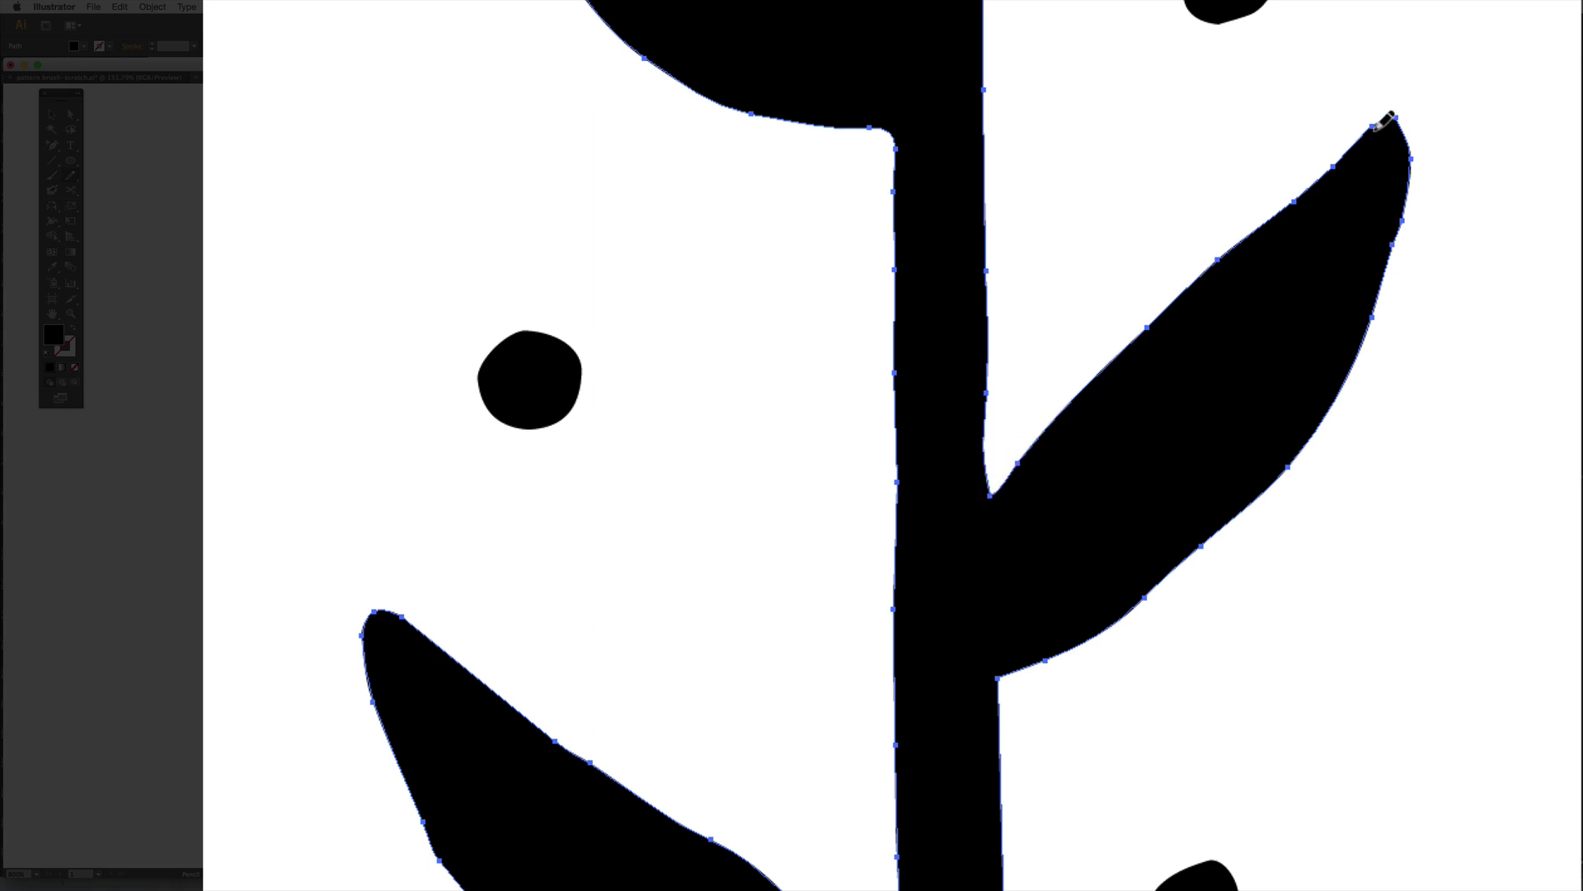
pyautogui.moveTo(1330, 173)
pyautogui.mouseDown()
pyautogui.moveTo(1384, 125)
pyautogui.moveTo(1404, 140)
pyautogui.mouseUp()
pyautogui.moveTo(1043, 667)
pyautogui.mouseDown()
pyautogui.moveTo(1212, 523)
pyautogui.moveTo(1254, 519)
pyautogui.mouseUp()
pyautogui.moveTo(1171, 568); pyautogui.dragTo(1293, 469)
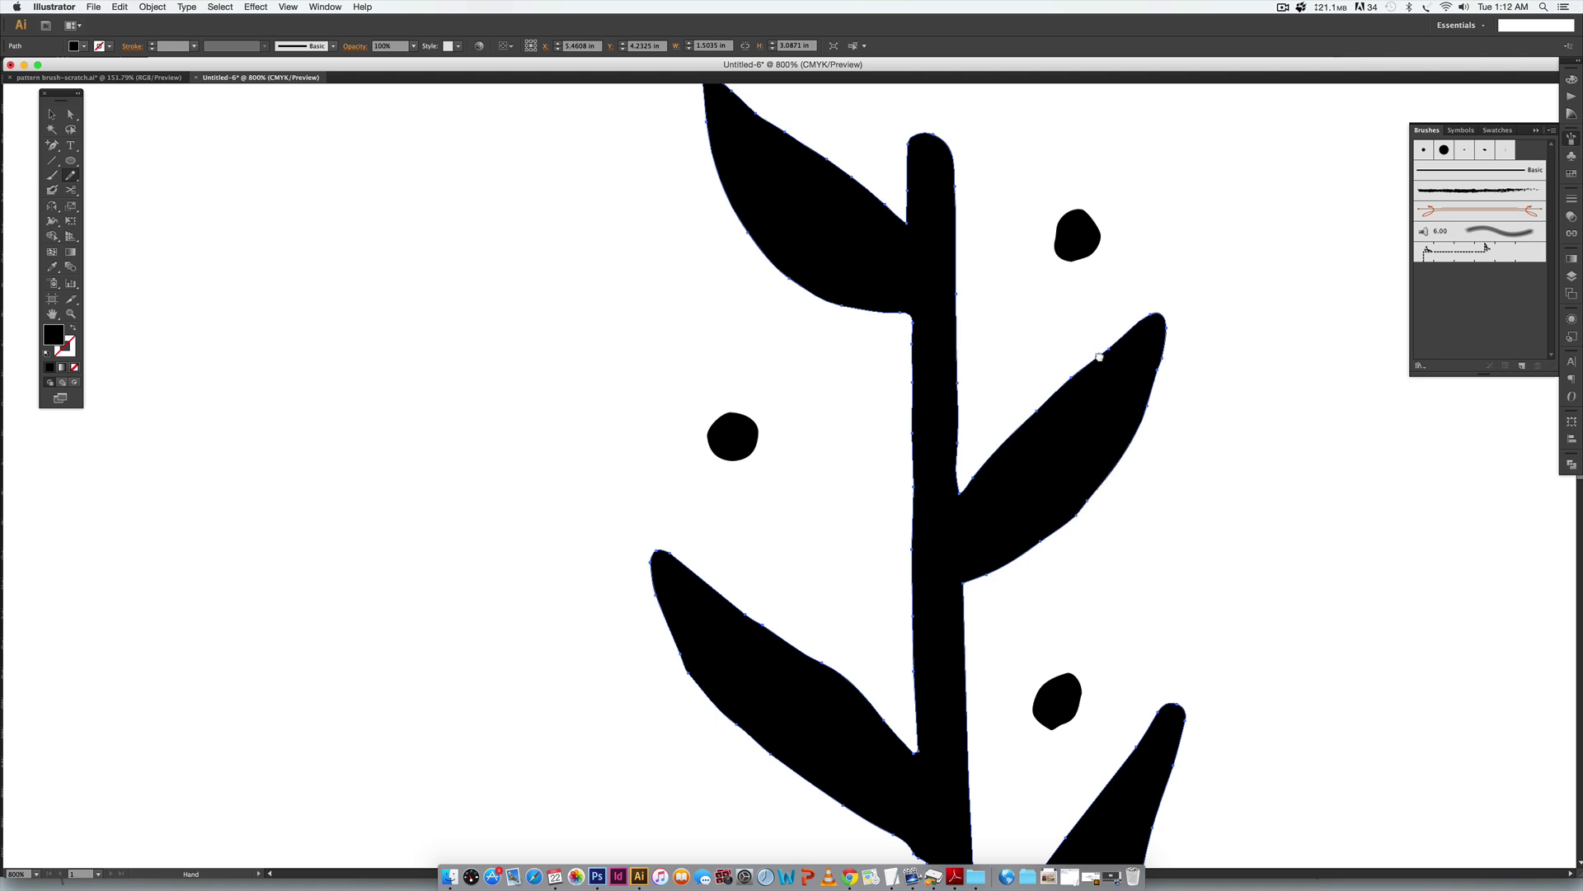
# Smooth the two lower leaves and redraw the stem's bottom end as a blunt tip with the Pencil tool.
pyautogui.scroll(-5, 1113, 354)
pyautogui.scroll(-3, 671, 448)
pyautogui.moveTo(741, 564)
pyautogui.mouseDown()
pyautogui.moveTo(778, 742)
pyautogui.moveTo(794, 652)
pyautogui.moveTo(919, 528)
pyautogui.mouseUp()
pyautogui.moveTo(804, 504)
pyautogui.mouseDown()
pyautogui.moveTo(785, 545)
pyautogui.moveTo(799, 505)
pyautogui.moveTo(809, 654)
pyautogui.mouseUp()
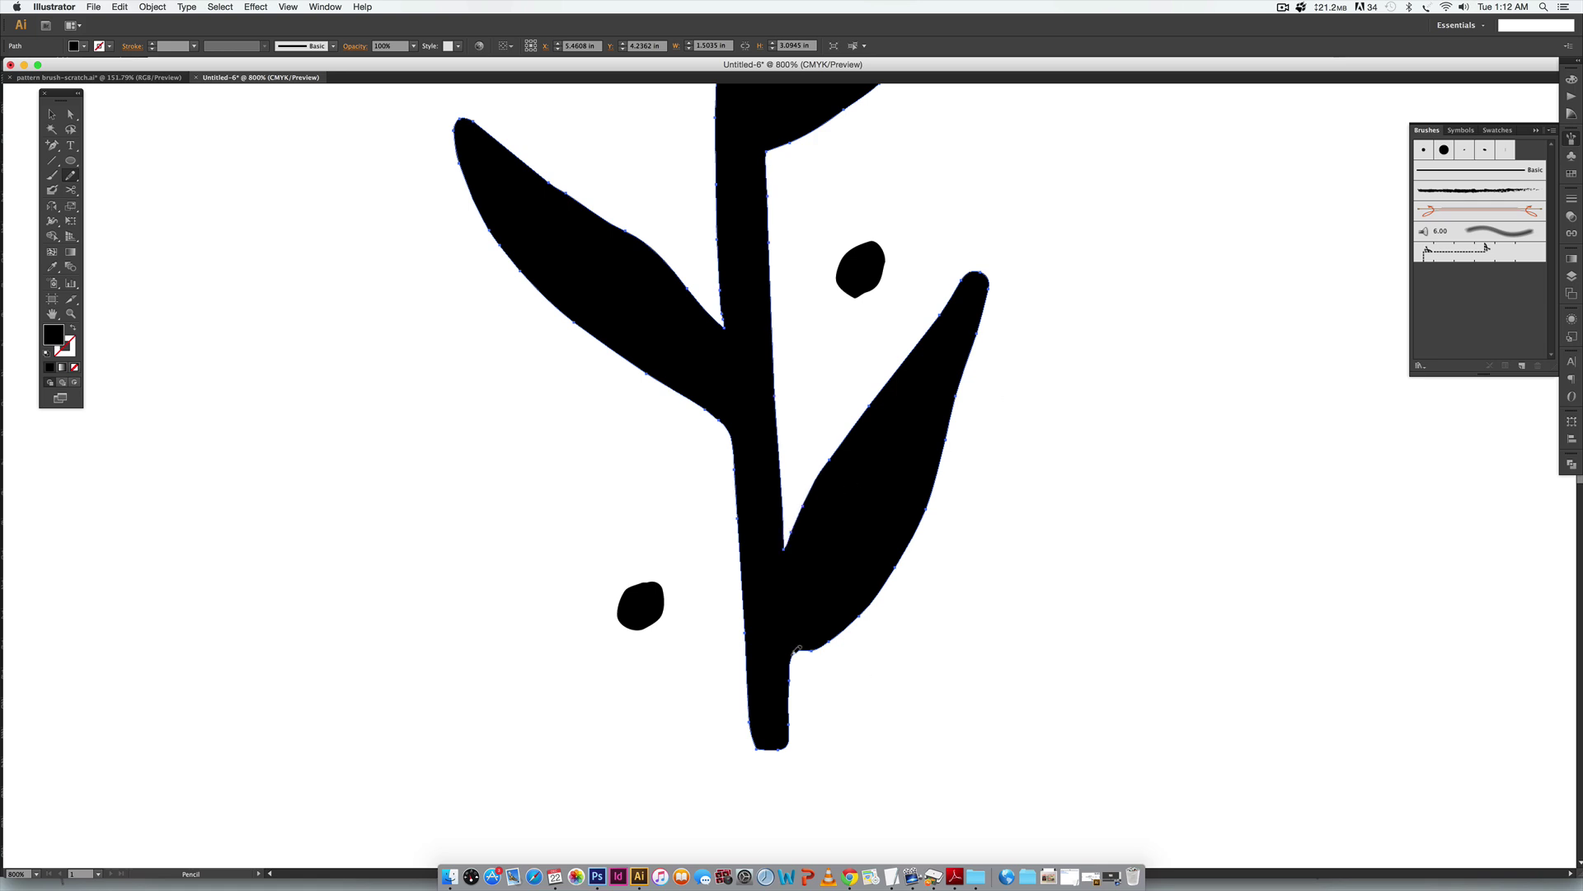
pyautogui.scroll(-2, 825, 495)
# Round out the uneven outlines of the dots around the stem with the Pencil tool.
pyautogui.scroll(5, 954, 426)
pyautogui.press('v')
pyautogui.press('n')
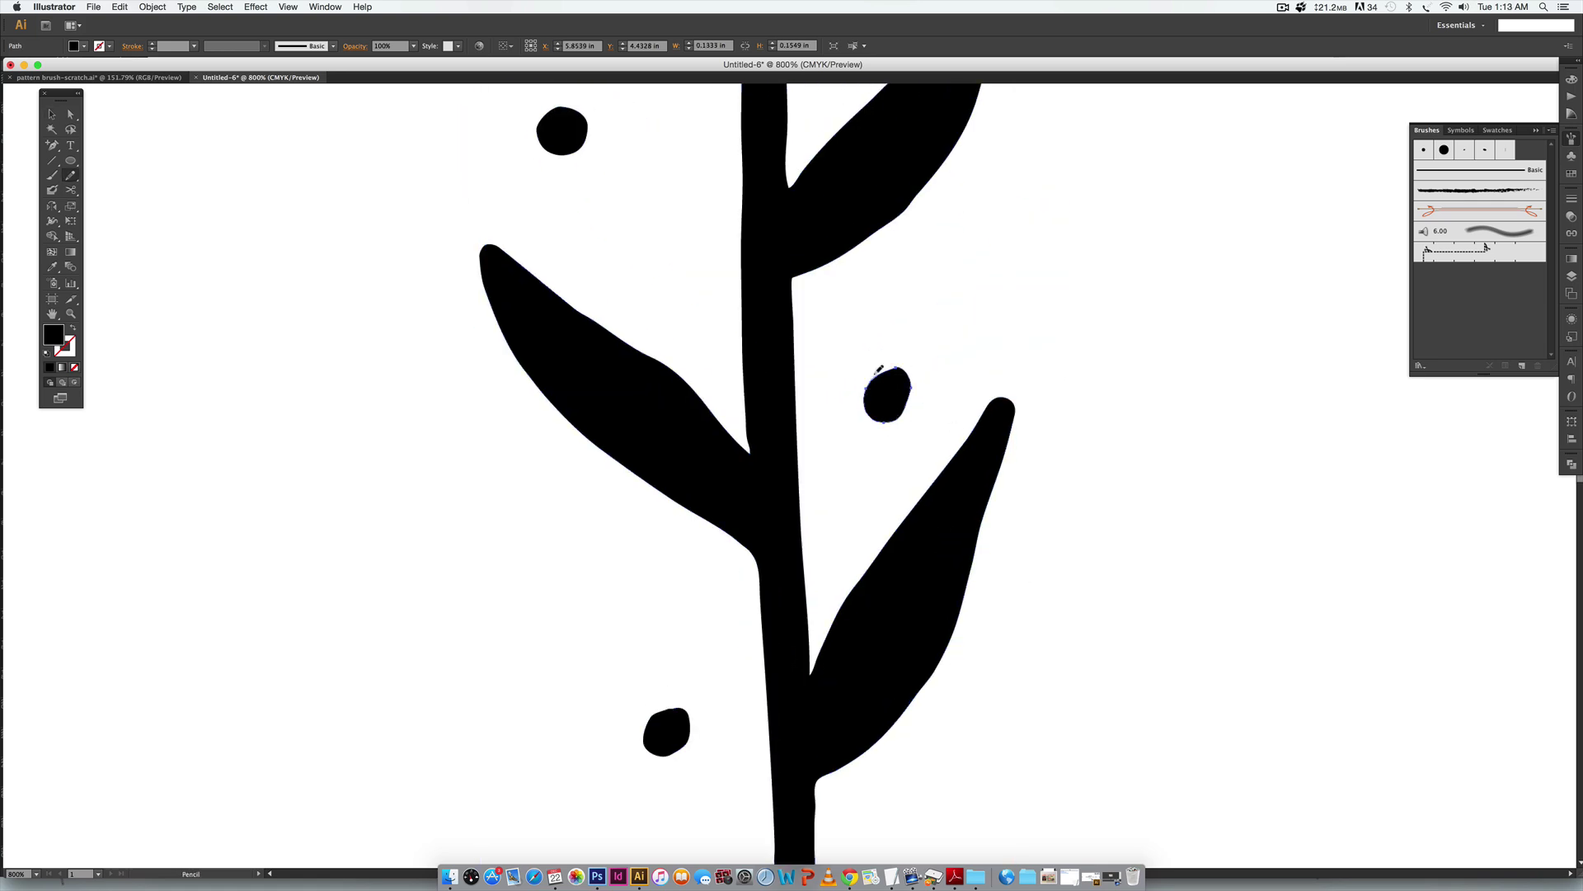
pyautogui.scroll(-3, 874, 387)
pyautogui.scroll(5, 959, 594)
pyautogui.scroll(3, 959, 594)
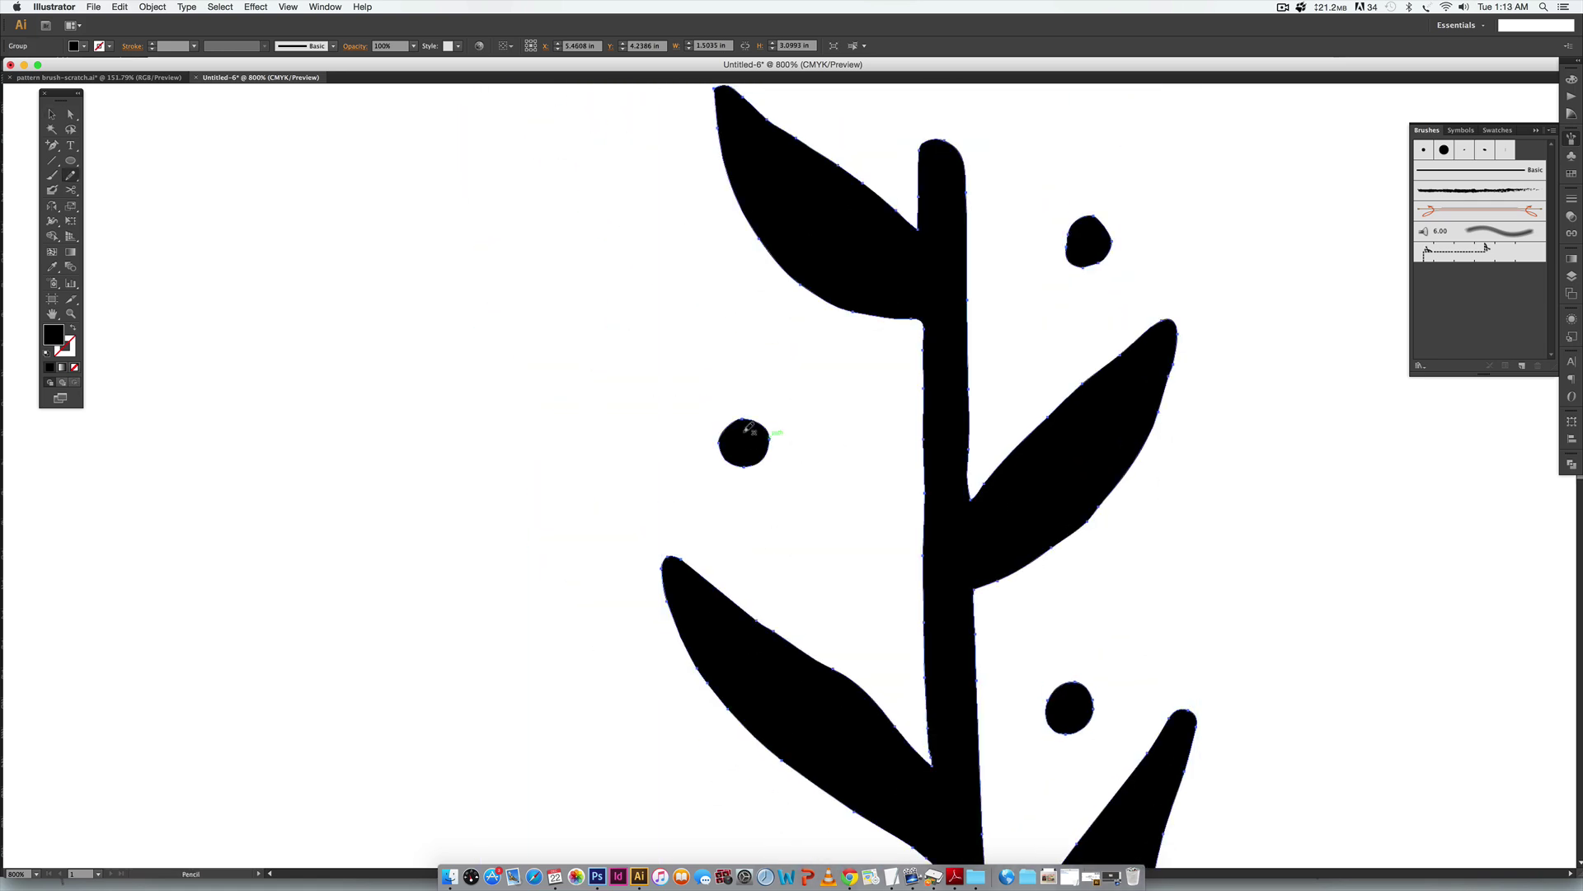
pyautogui.hscroll(3, 824, 454)
pyautogui.moveTo(903, 313)
pyautogui.mouseDown()
pyautogui.moveTo(948, 289)
pyautogui.moveTo(907, 312)
pyautogui.mouseUp()
pyautogui.press('super+minus')
pyautogui.scroll(2, 1049, 283)
pyautogui.press('v')
pyautogui.click(1052, 287)
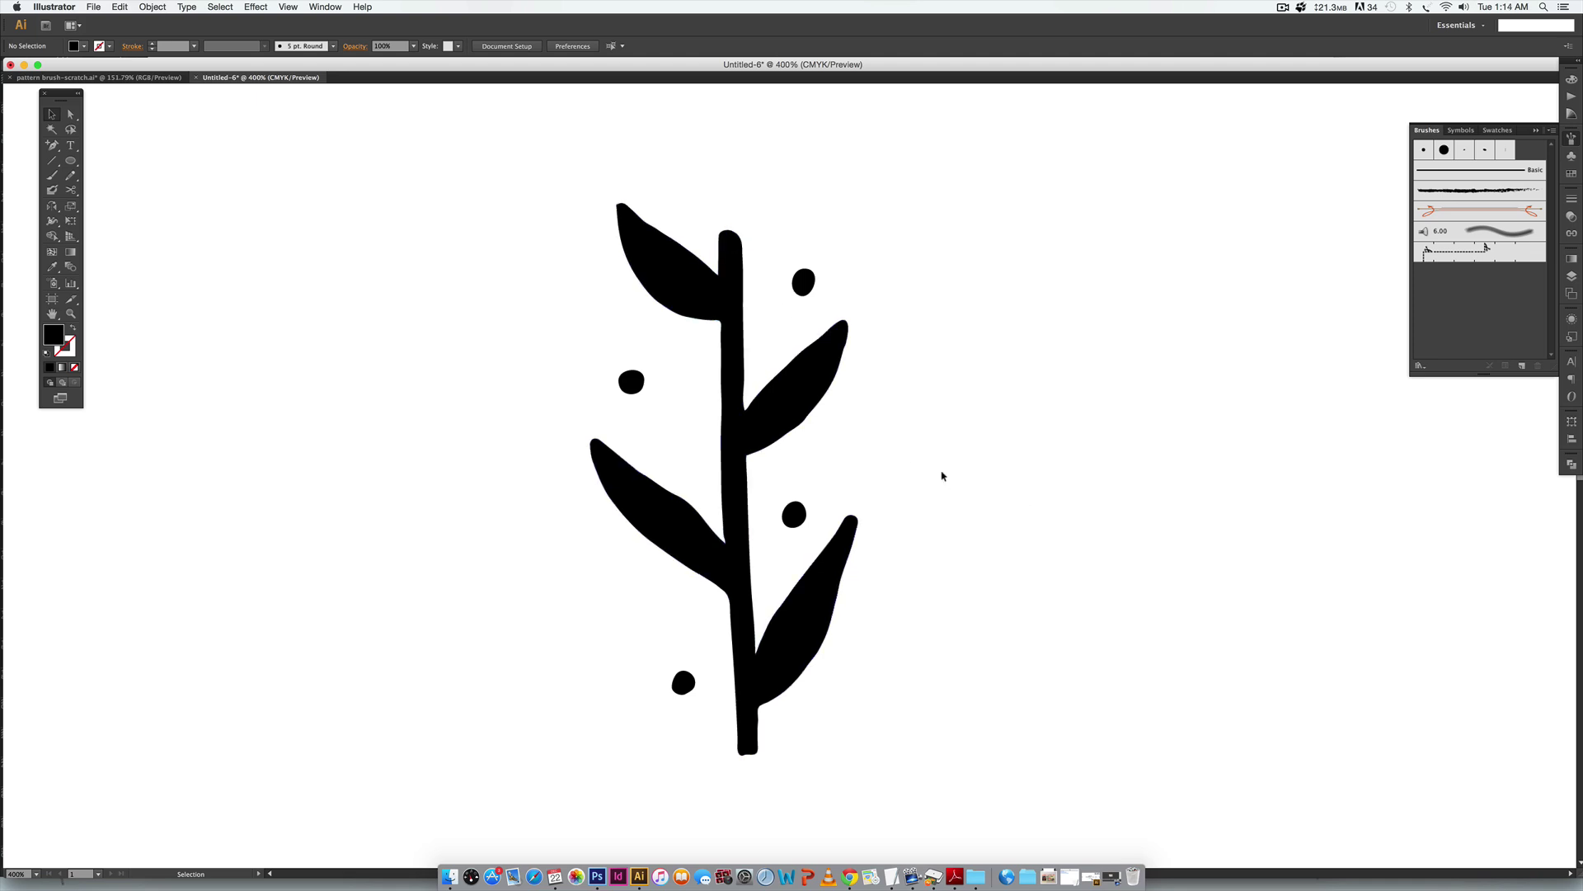
# Show the rulers and place a vertical guide through the top of the stem.
pyautogui.scroll(-2, 948, 482)
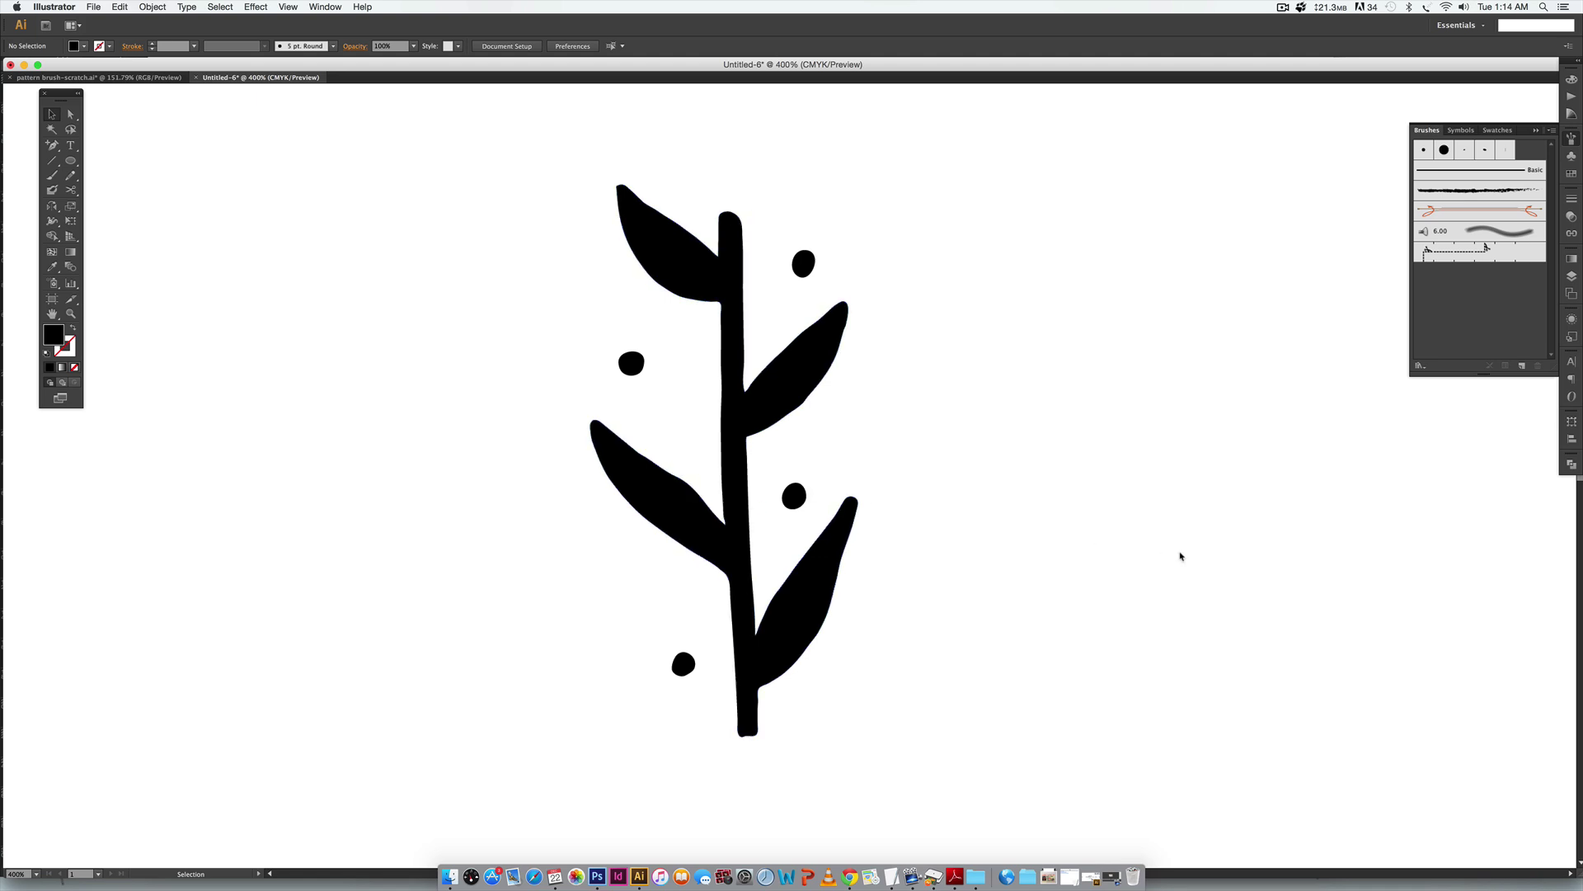
pyautogui.hscroll(-3, 973, 573)
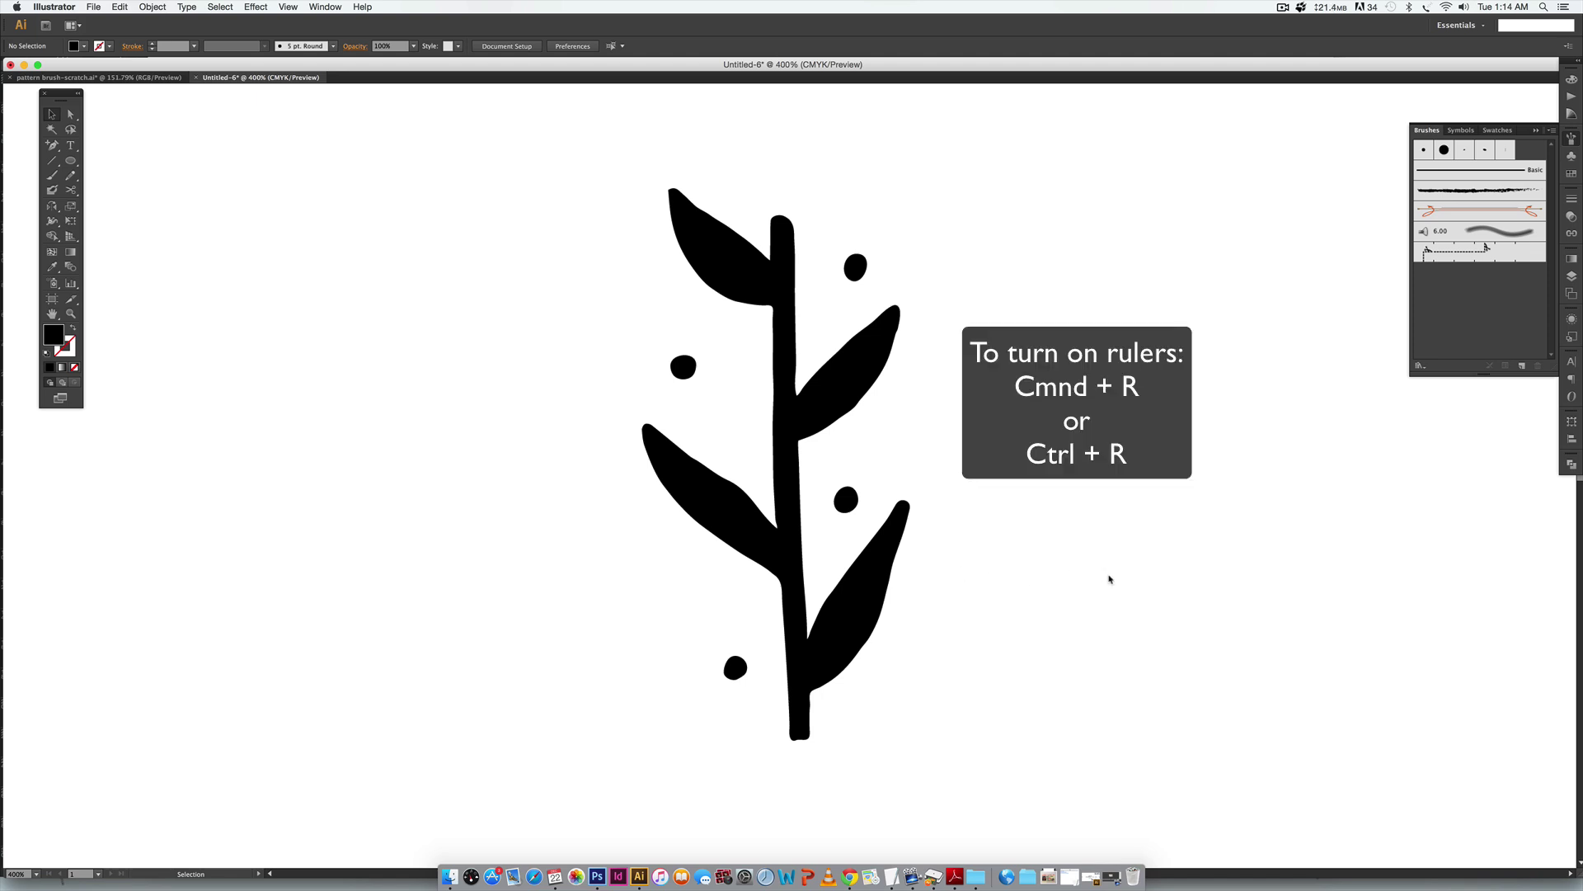
pyautogui.press('super+r')
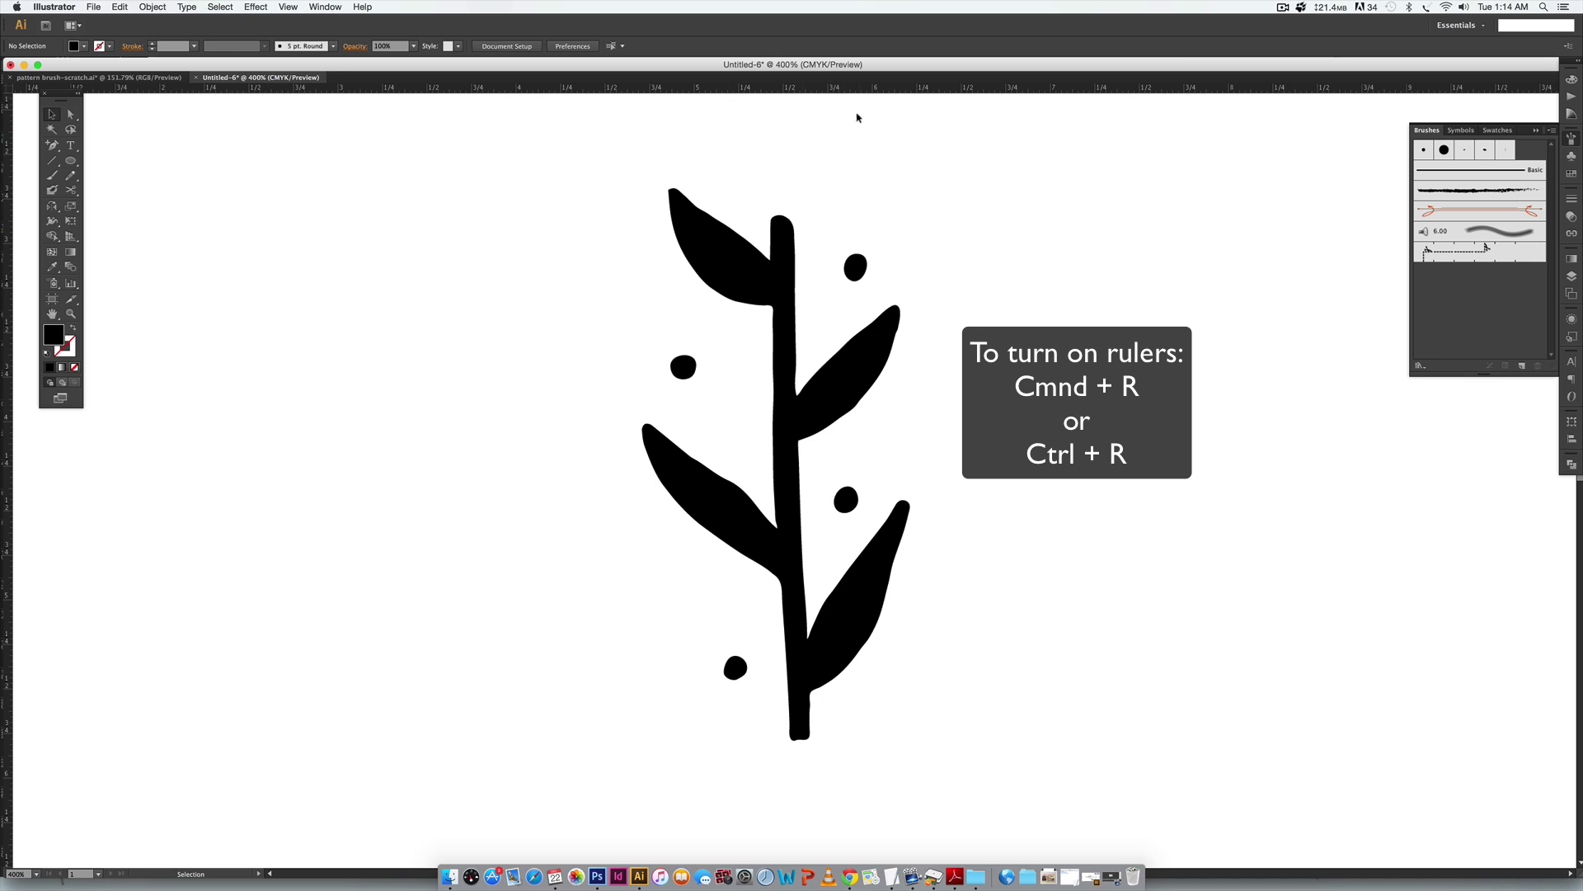
pyautogui.moveTo(6, 506); pyautogui.dragTo(781, 475)
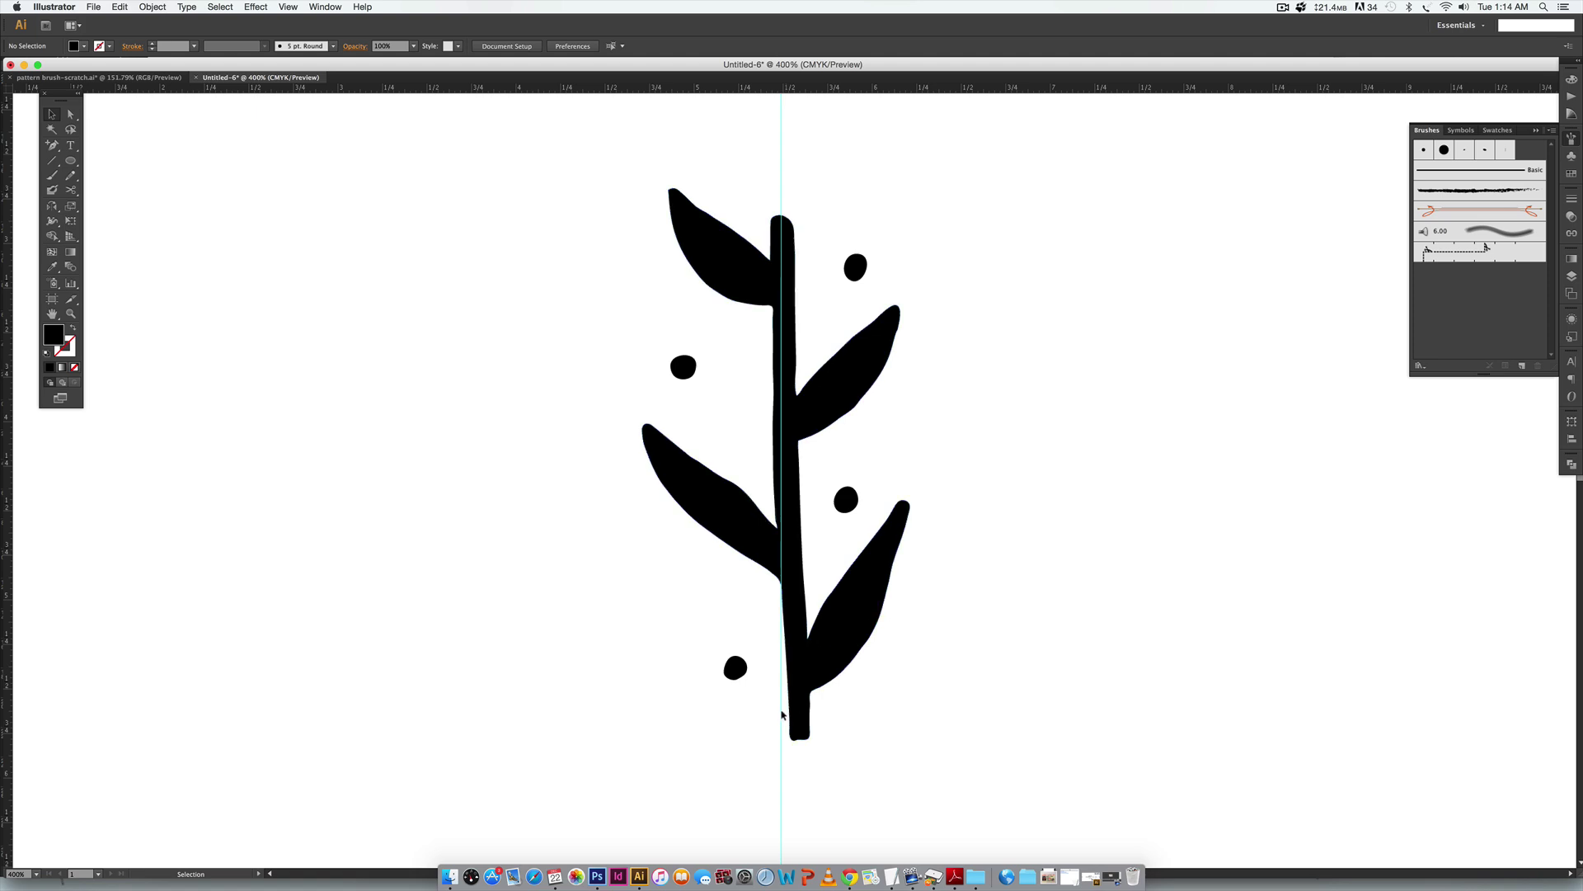
# Rotate the grouped doodle slightly clockwise and shift it so the stem lines up with the vertical guide.
pyautogui.click(835, 385)
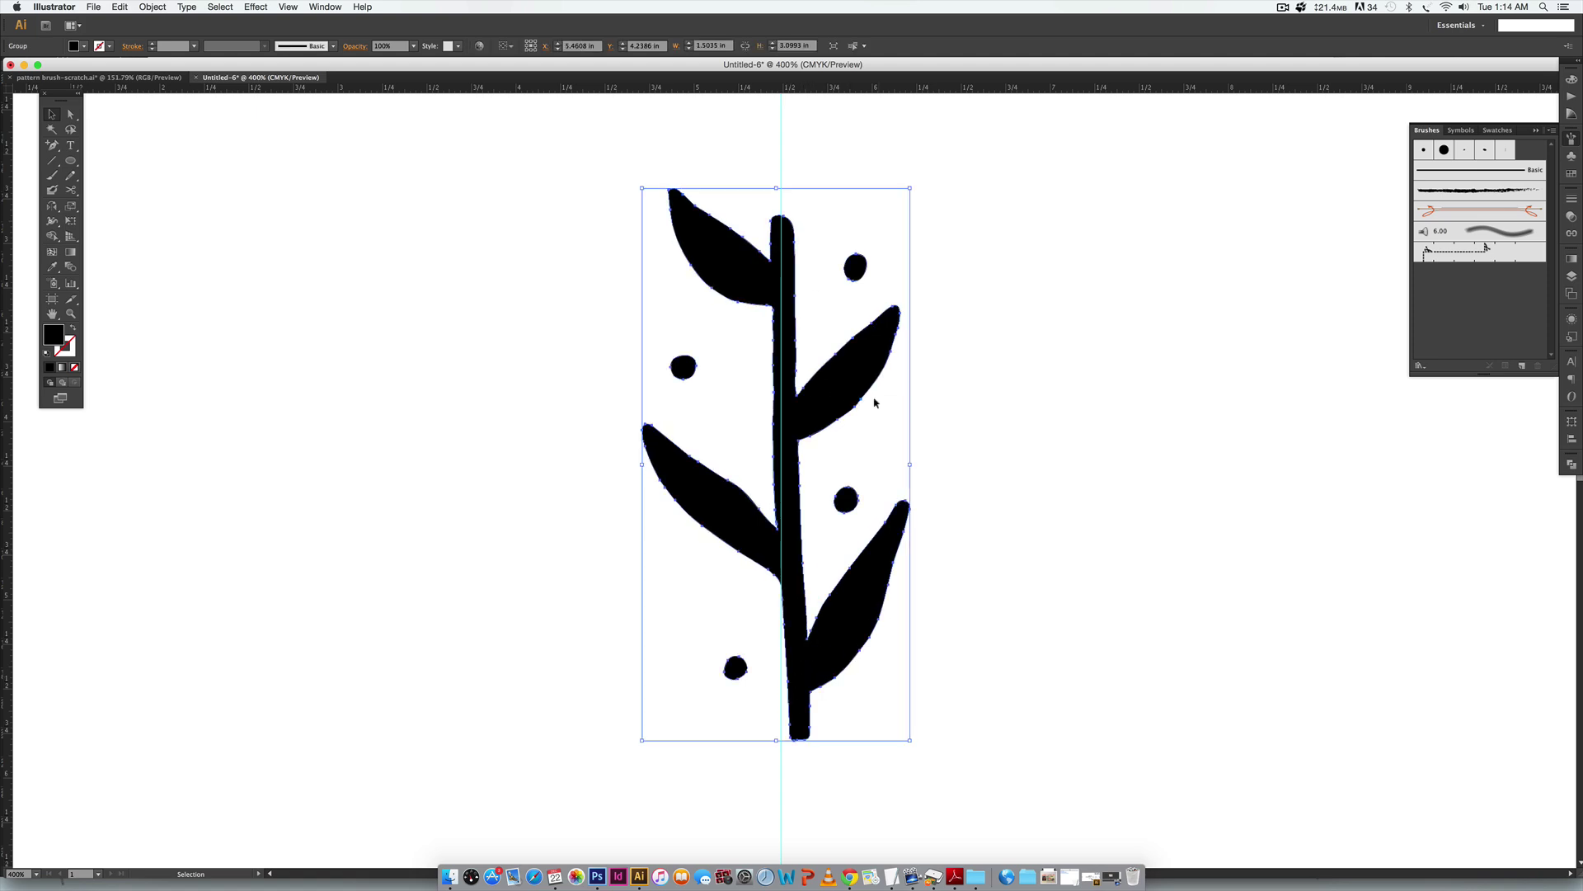
pyautogui.moveTo(915, 187); pyautogui.dragTo(919, 182)
pyautogui.moveTo(852, 355); pyautogui.dragTo(842, 355)
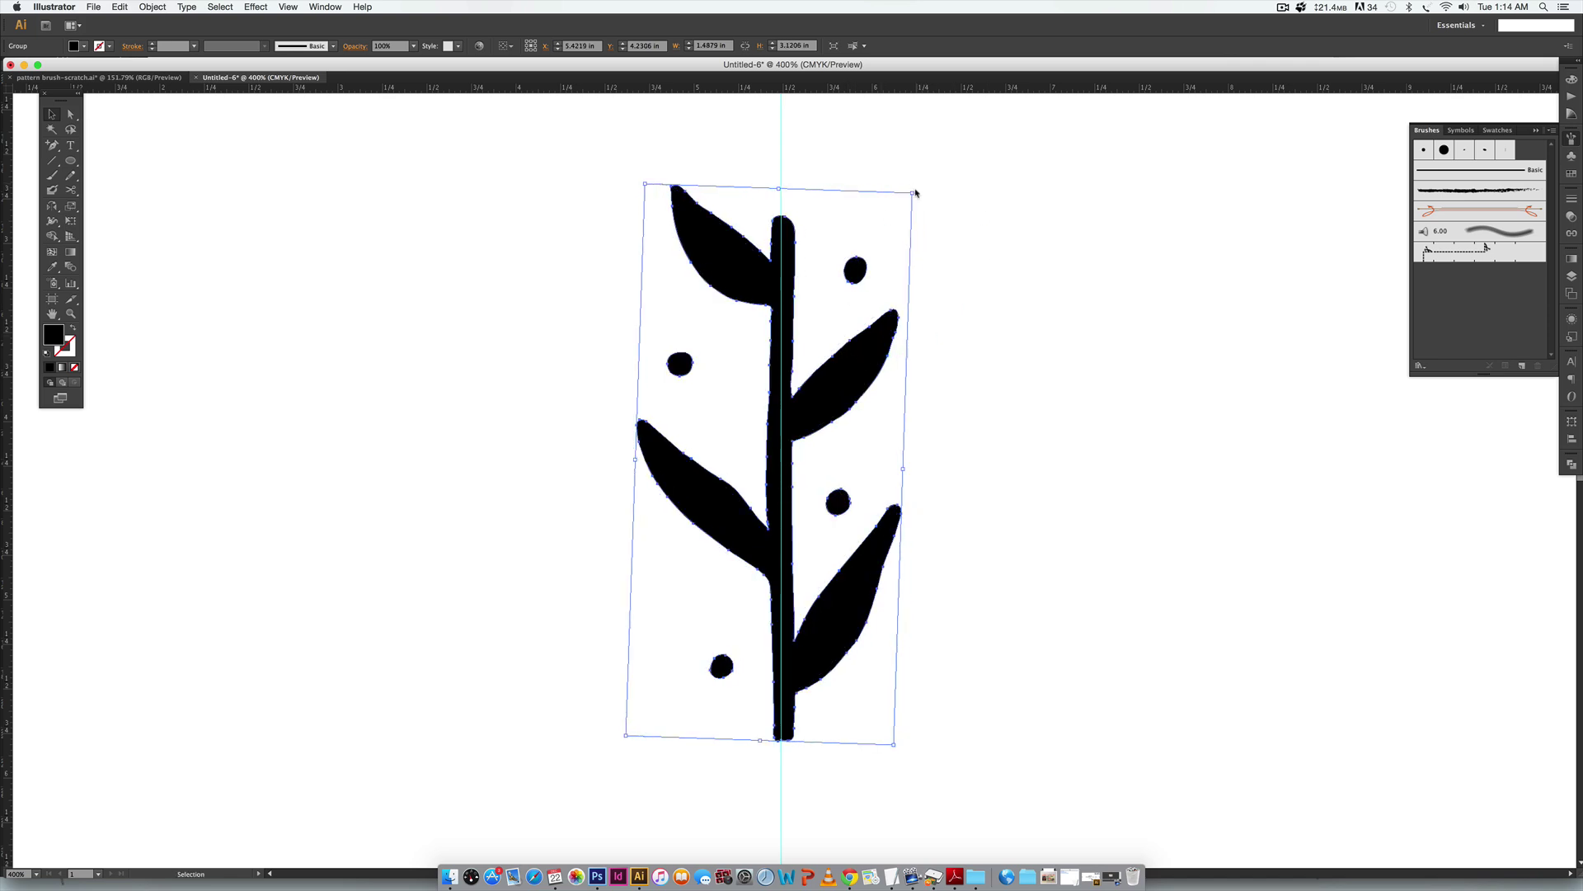
pyautogui.click(1081, 298)
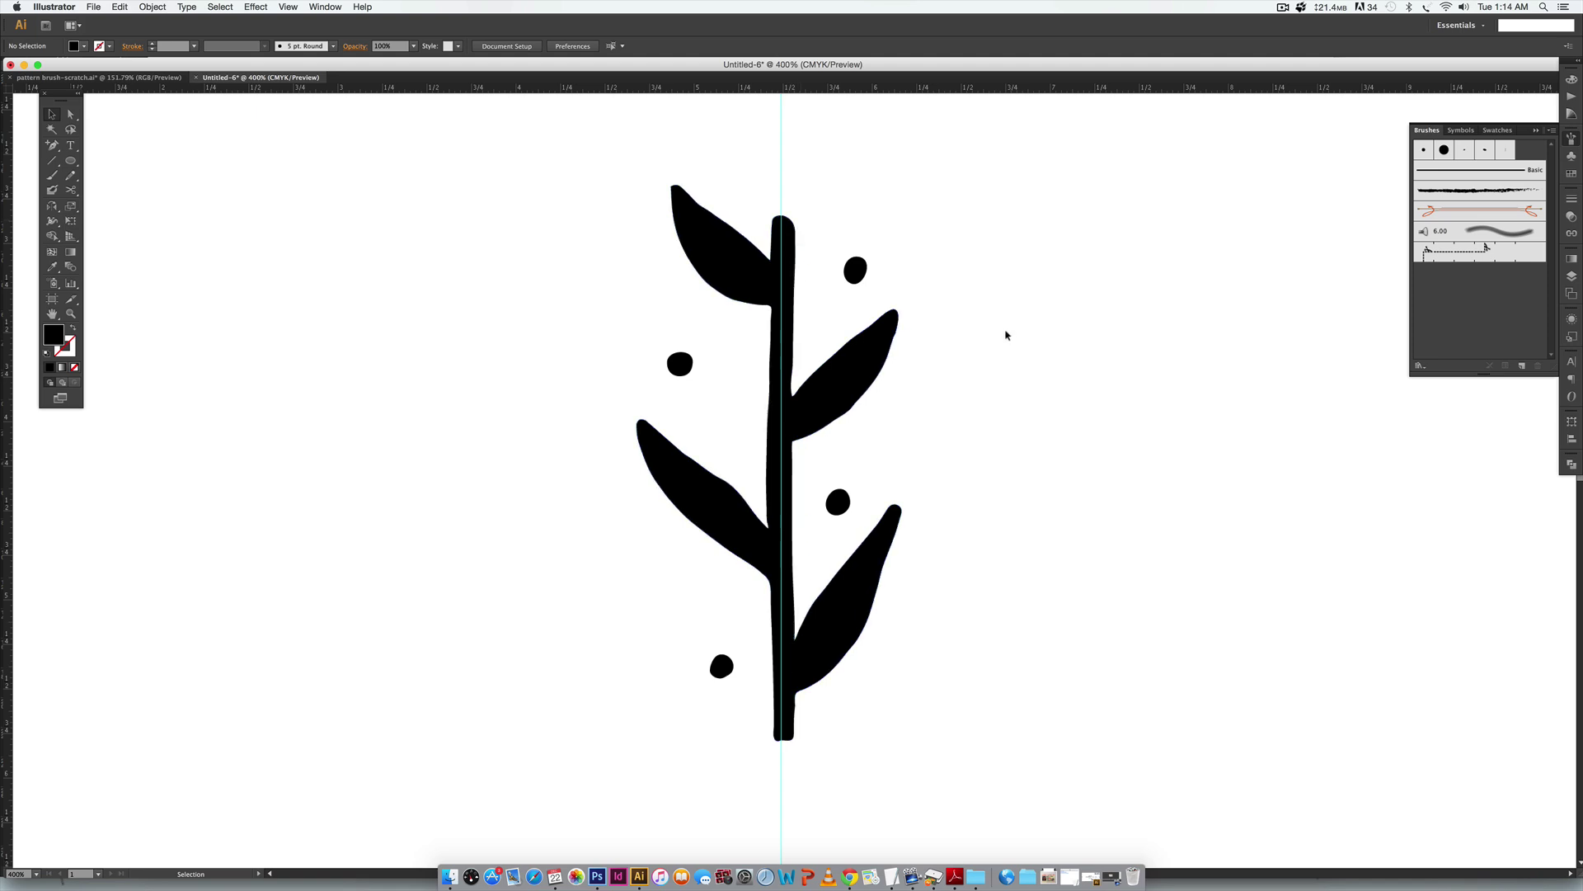
# Select the anchor points at the stem's top with Direct Selection and nudge them up until the stem extends past the highest leaf.
pyautogui.scroll(2, 820, 190)
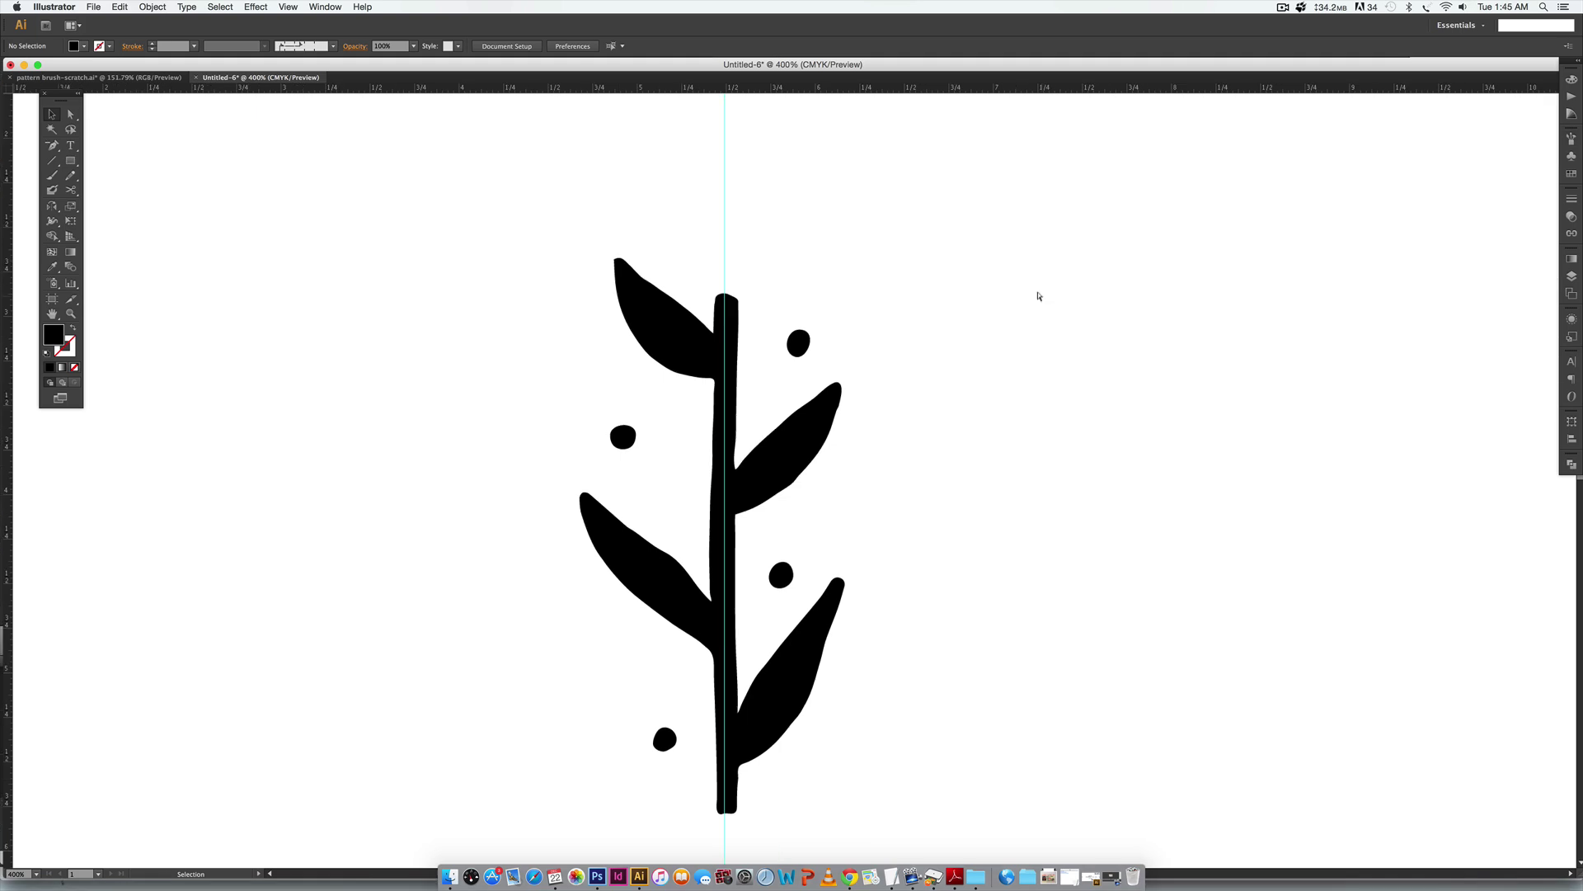
pyautogui.press('a')
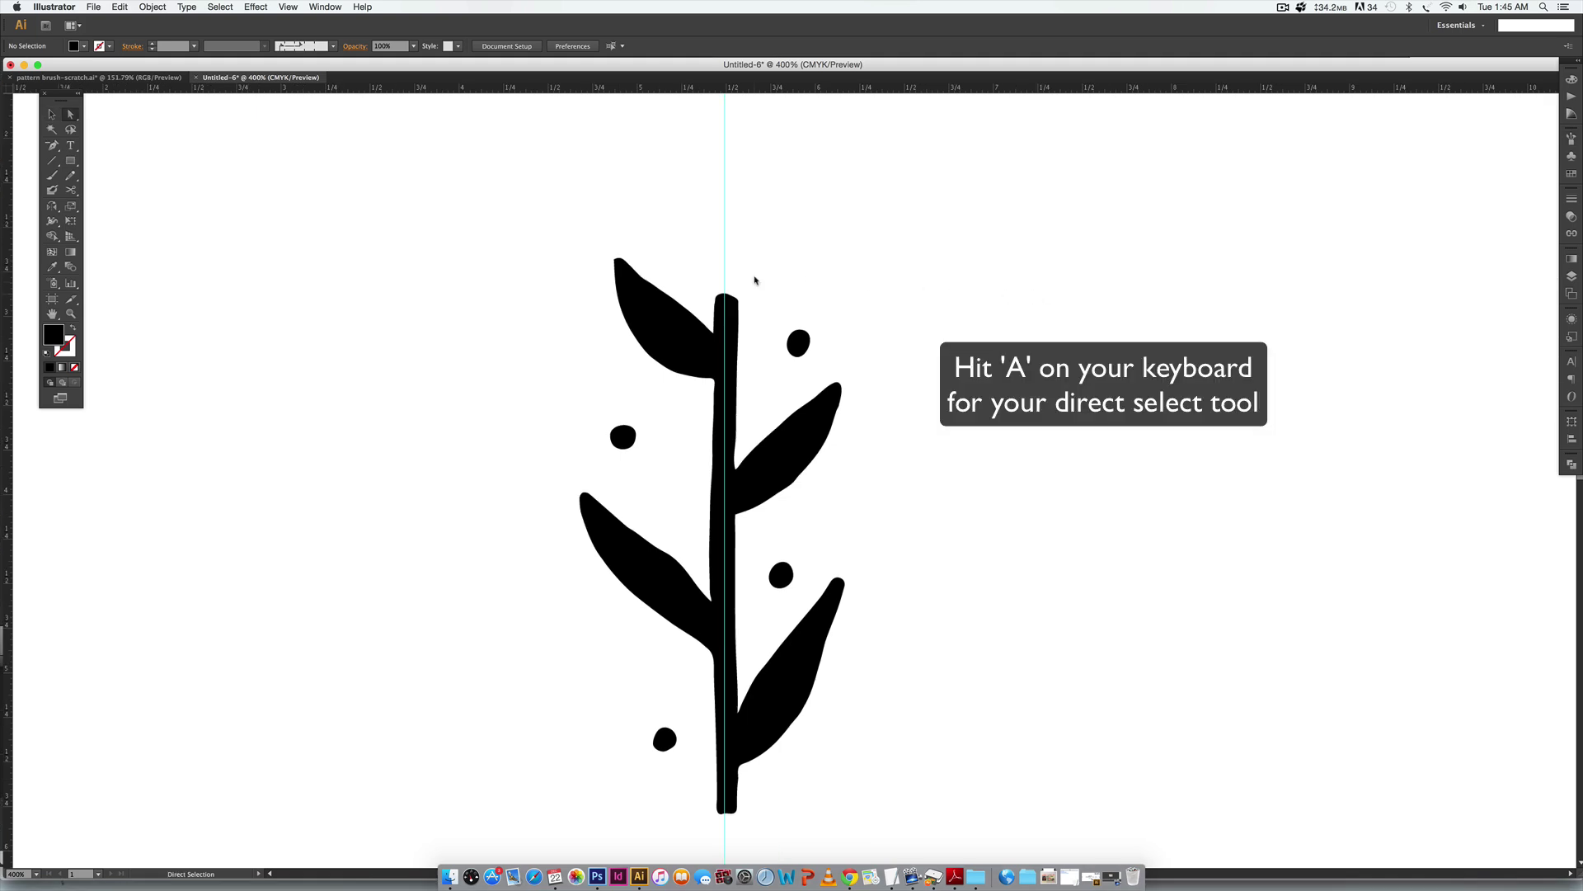
pyautogui.moveTo(710, 278); pyautogui.dragTo(752, 311)
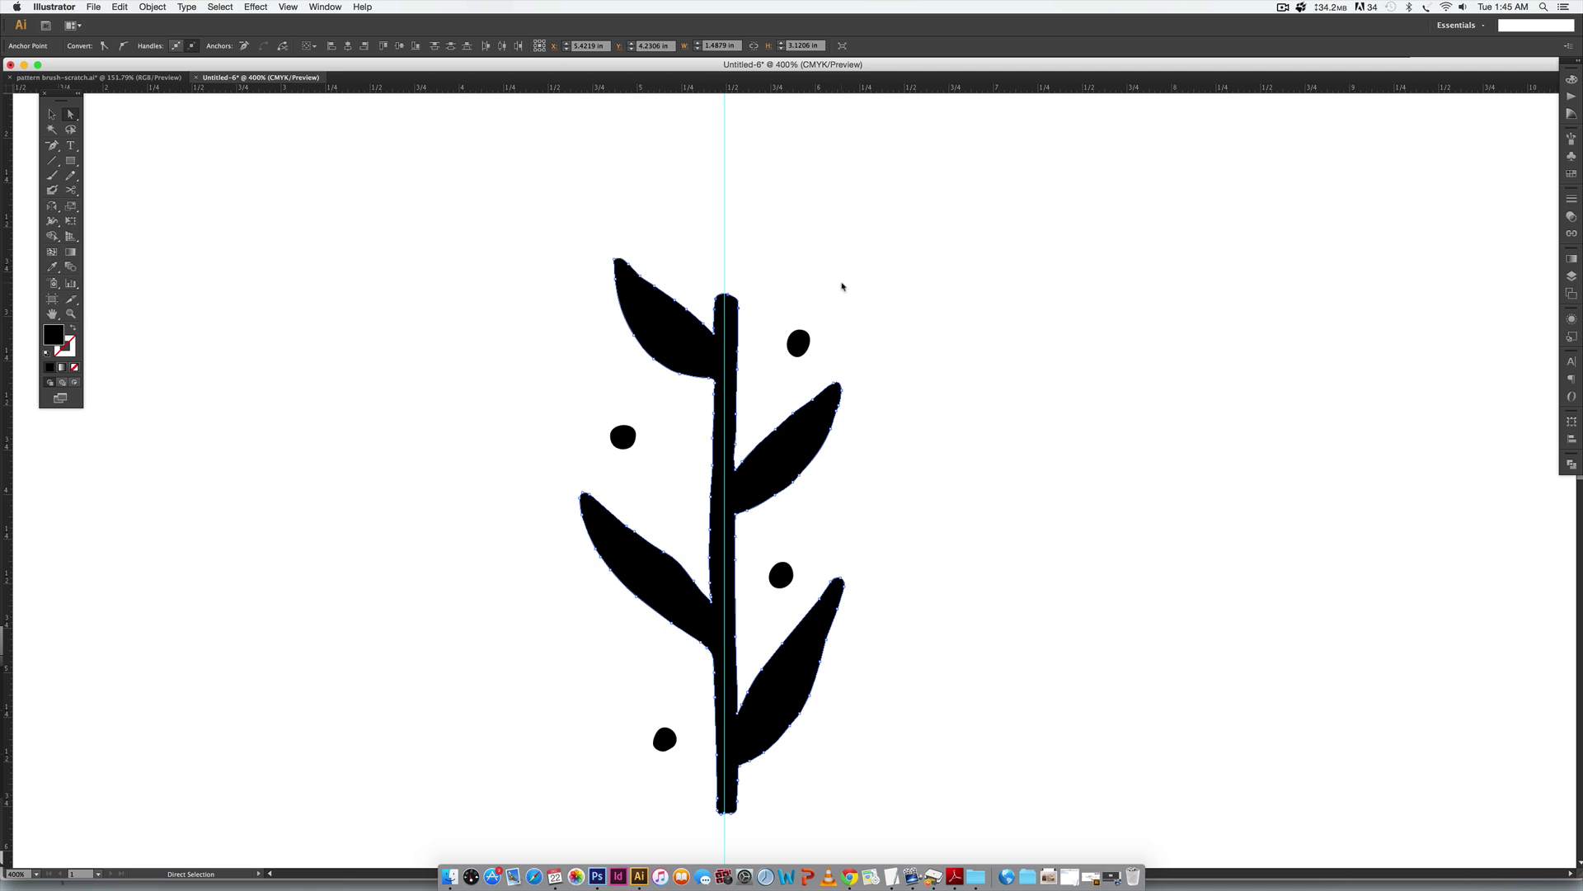
pyautogui.press('Up')
pyautogui.press('Up')
pyautogui.press('Up')
pyautogui.press('Up')
pyautogui.press('Up')
pyautogui.press('Up')
pyautogui.press('Up')
pyautogui.press('Up')
pyautogui.press('Up')
pyautogui.press('Up')
pyautogui.press('Up')
pyautogui.press('Up')
pyautogui.press('Up')
pyautogui.press('Up')
pyautogui.press('Up')
pyautogui.press('Up')
pyautogui.press('Up')
pyautogui.press('Up')
pyautogui.press('Up')
pyautogui.press('Up')
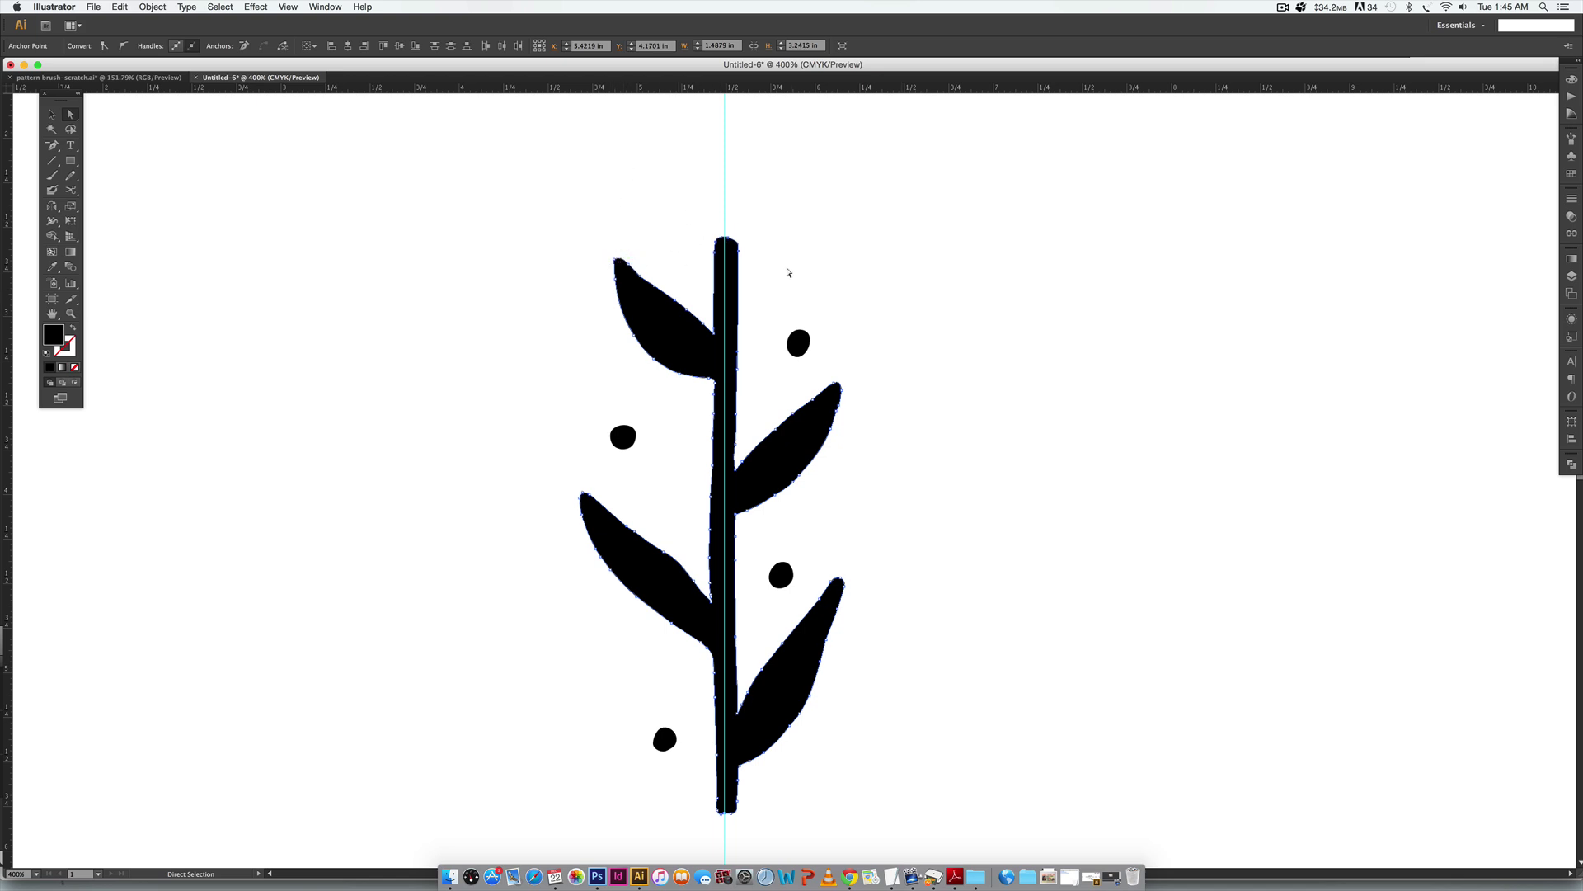
pyautogui.click(891, 244)
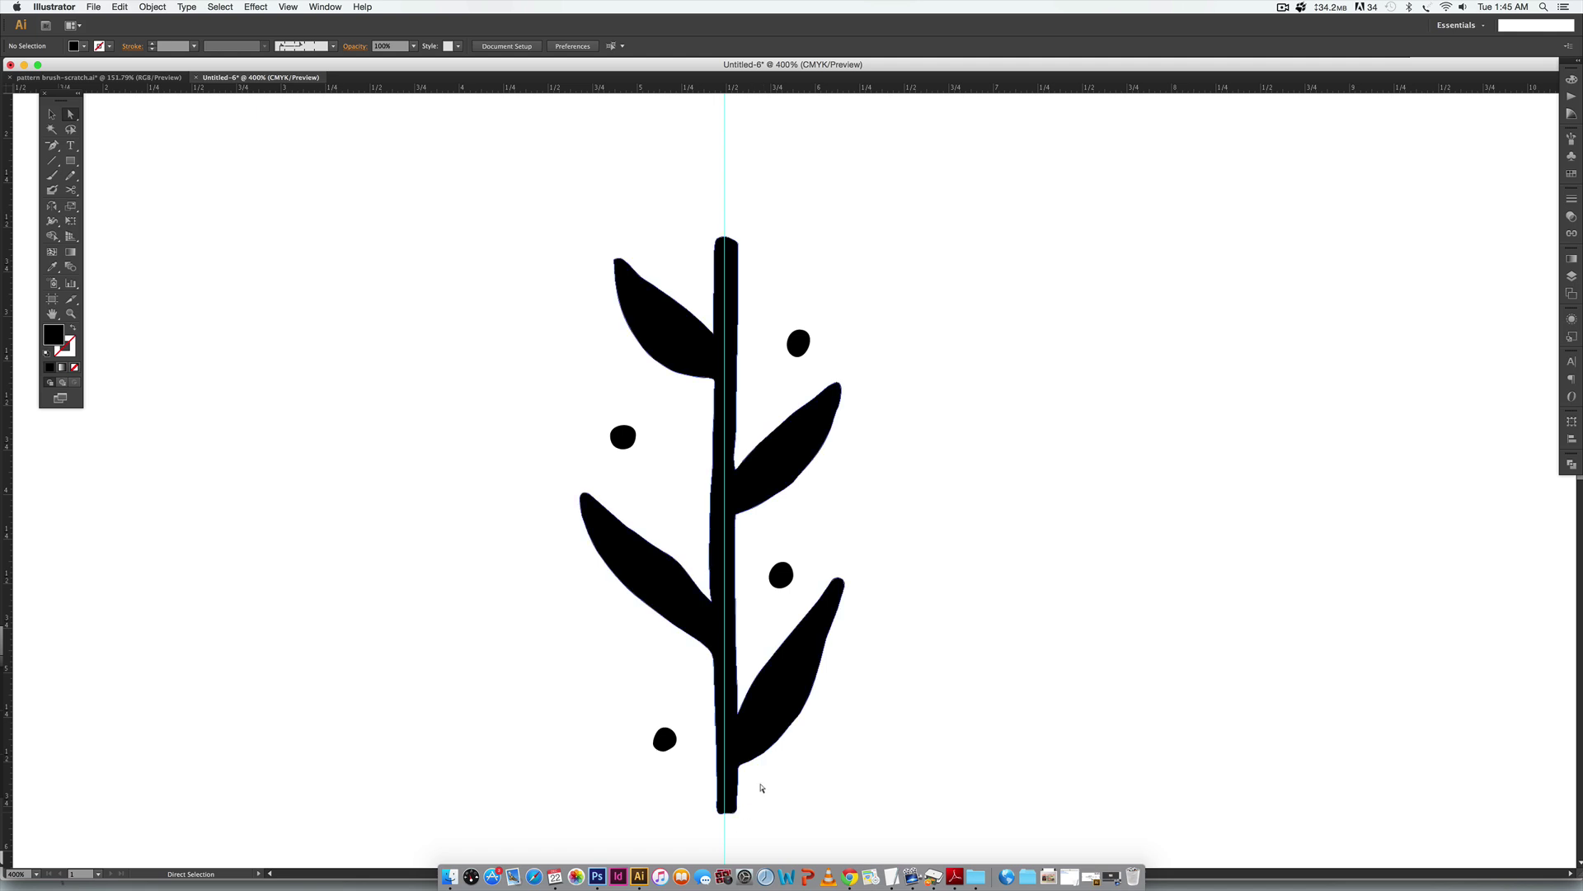
# Shorten the stem's bottom end by nudging its anchor points up toward the lowest leaf, and inspect the joint up close.
pyautogui.scroll(-1, 716, 822)
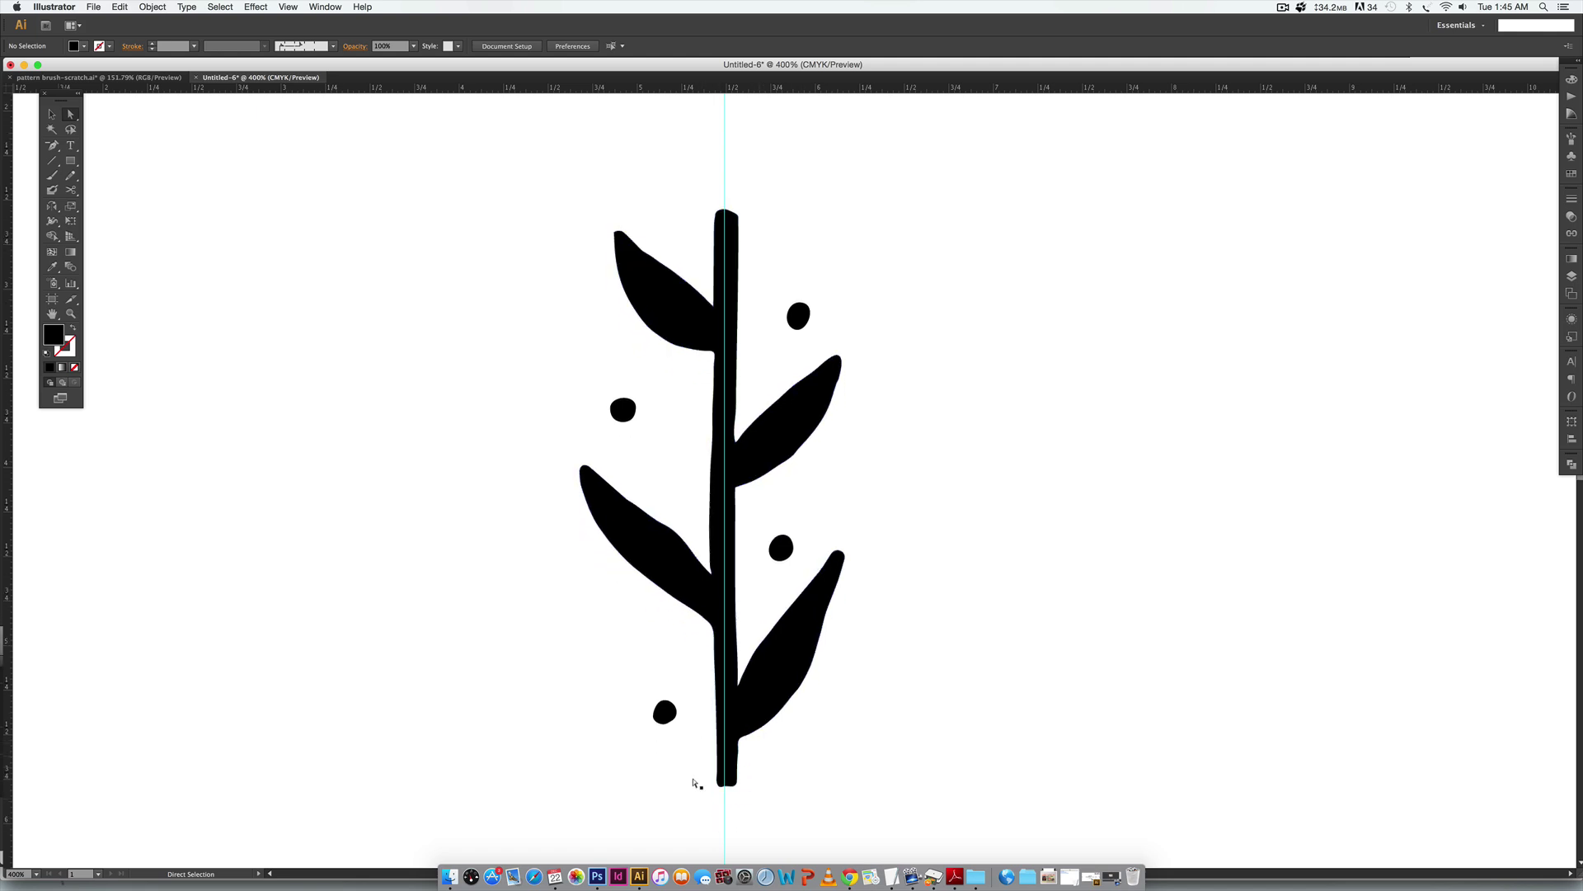
pyautogui.scroll(2, 795, 748)
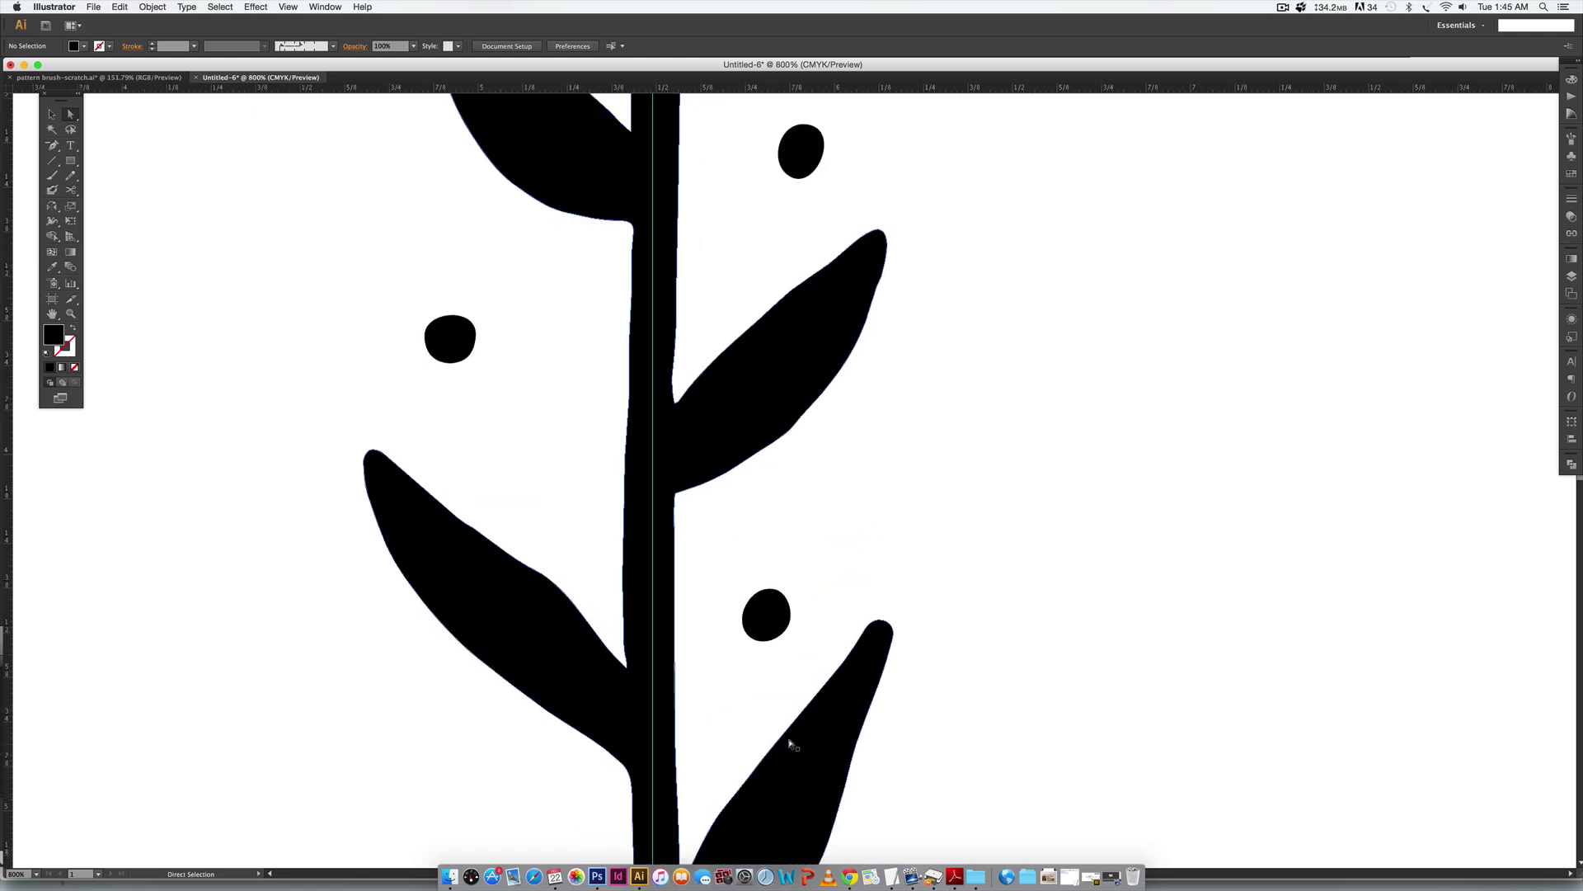
pyautogui.scroll(-5, 751, 578)
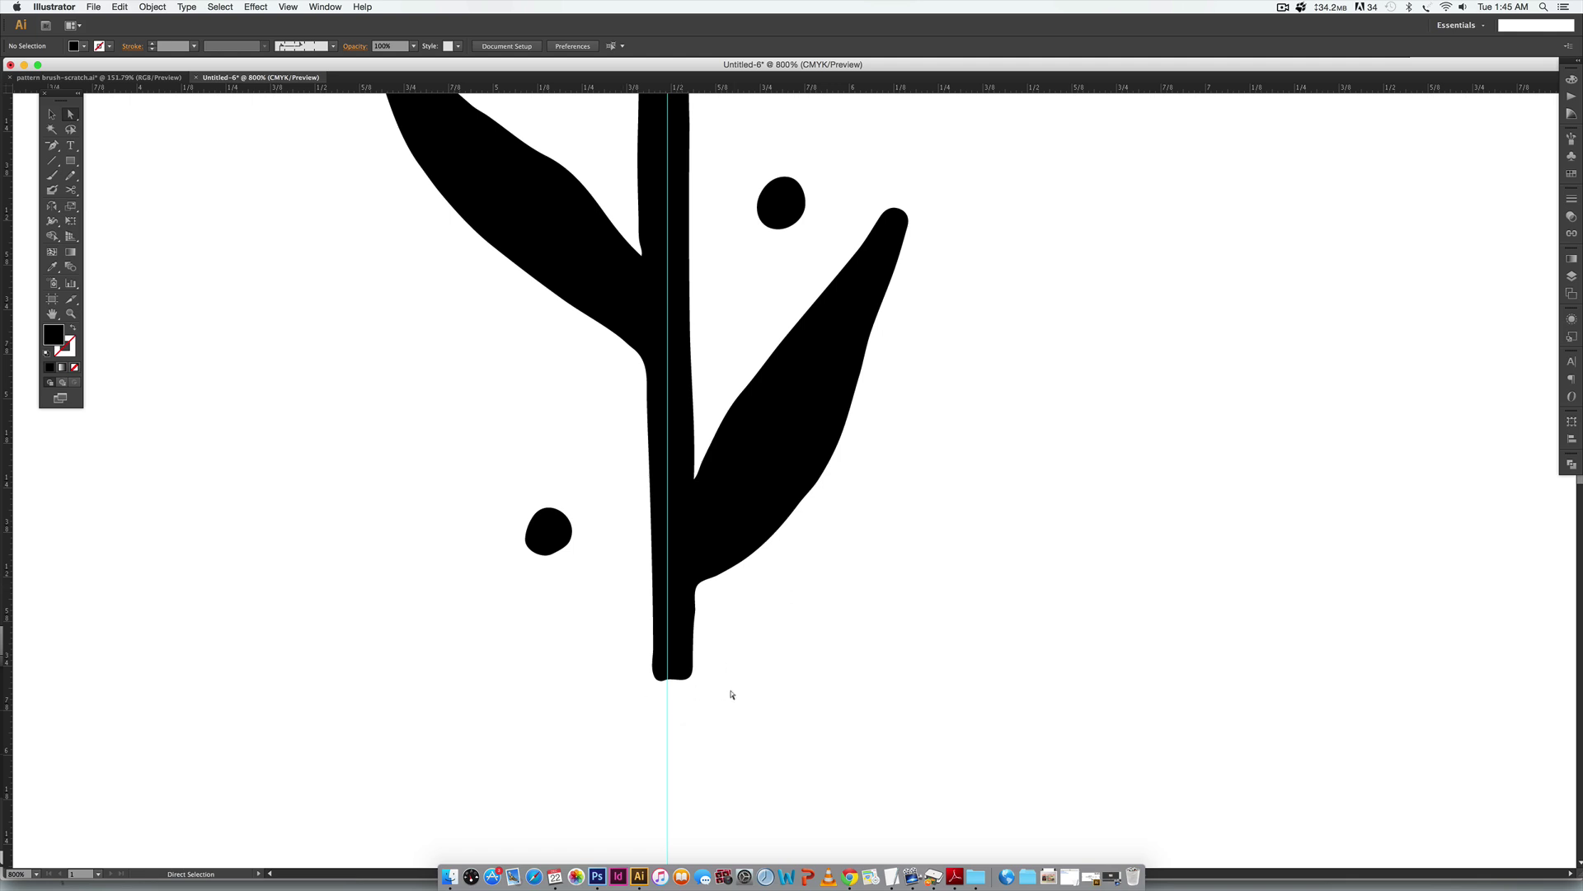
pyautogui.moveTo(752, 718); pyautogui.dragTo(583, 599)
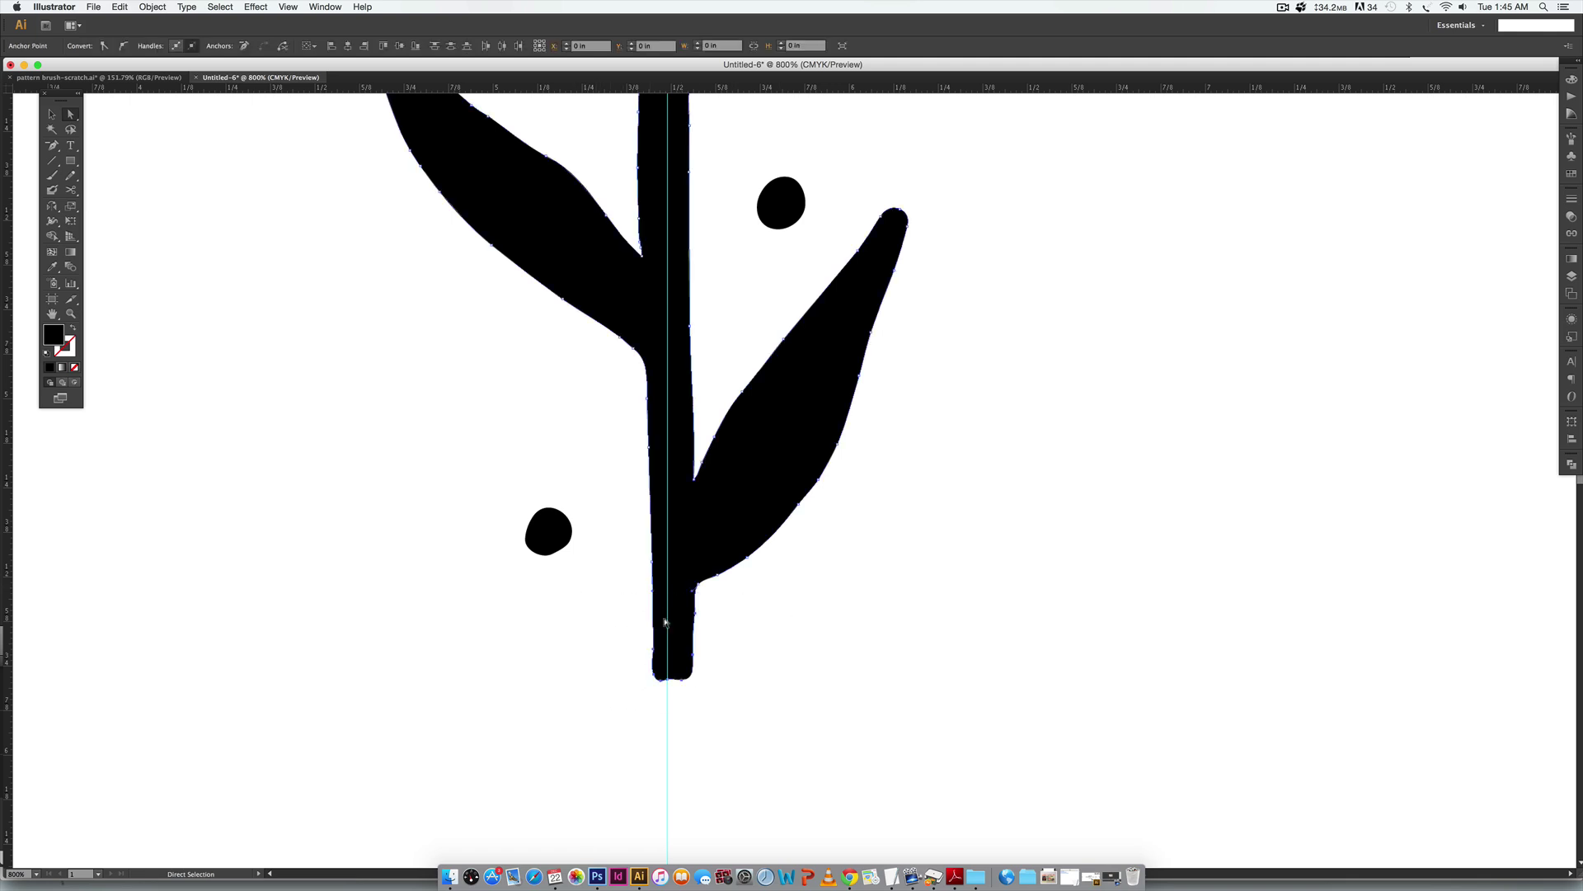
pyautogui.press('Up')
pyautogui.press('Up')
pyautogui.press('Up')
pyautogui.press('Up')
pyautogui.press('Up')
pyautogui.press('Up')
pyautogui.press('Up')
pyautogui.press('Up')
pyautogui.press('Up')
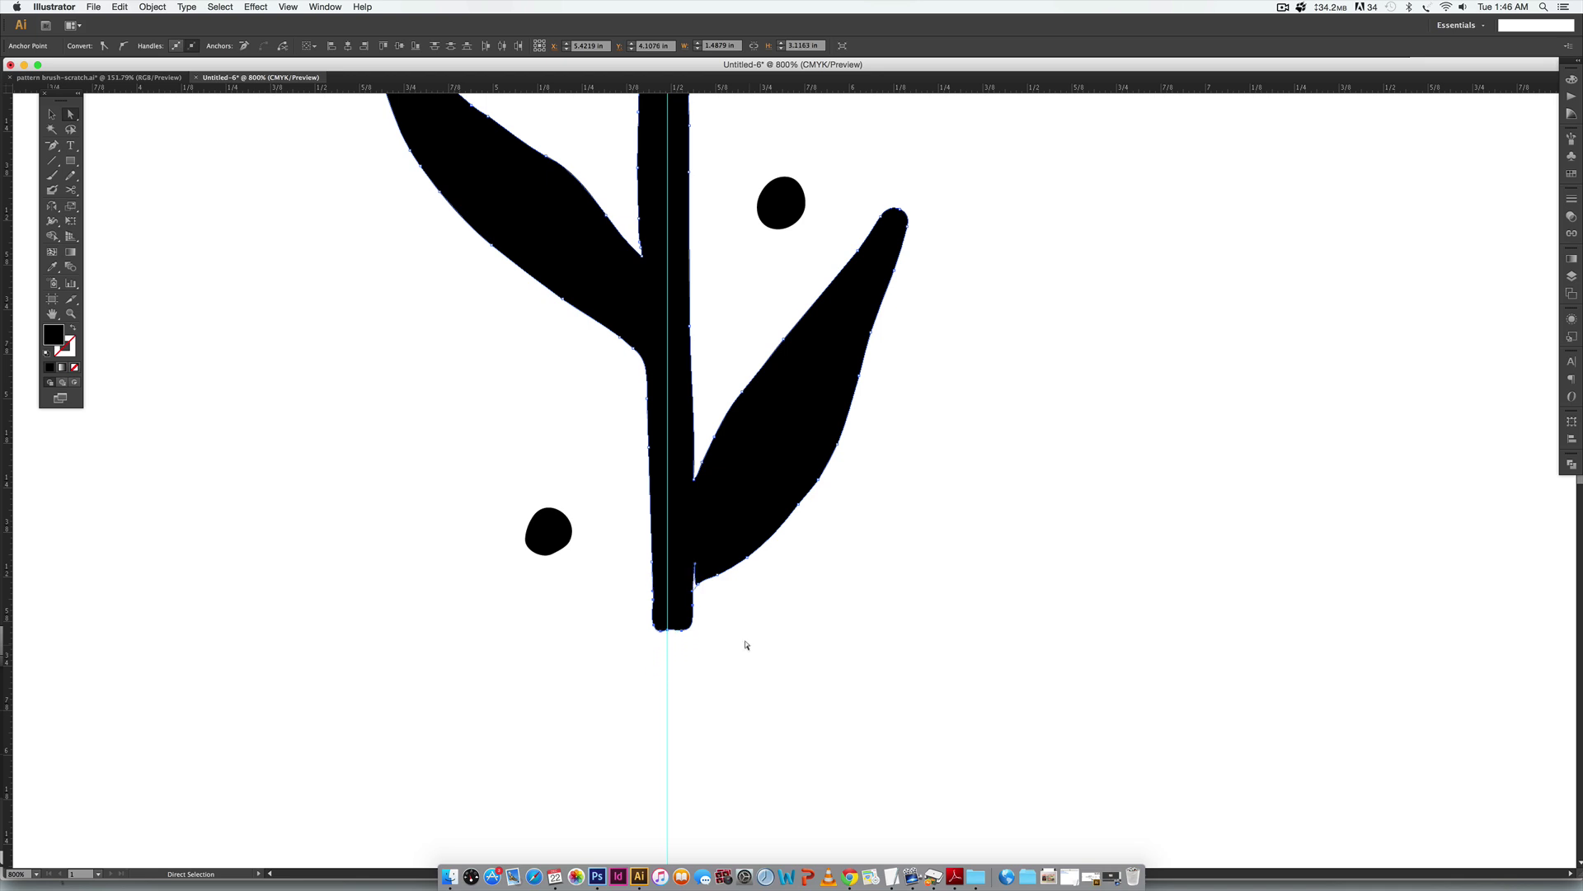
pyautogui.press('Up')
pyautogui.press('super+equal')
pyautogui.press('super+equal')
pyautogui.press('super+equal')
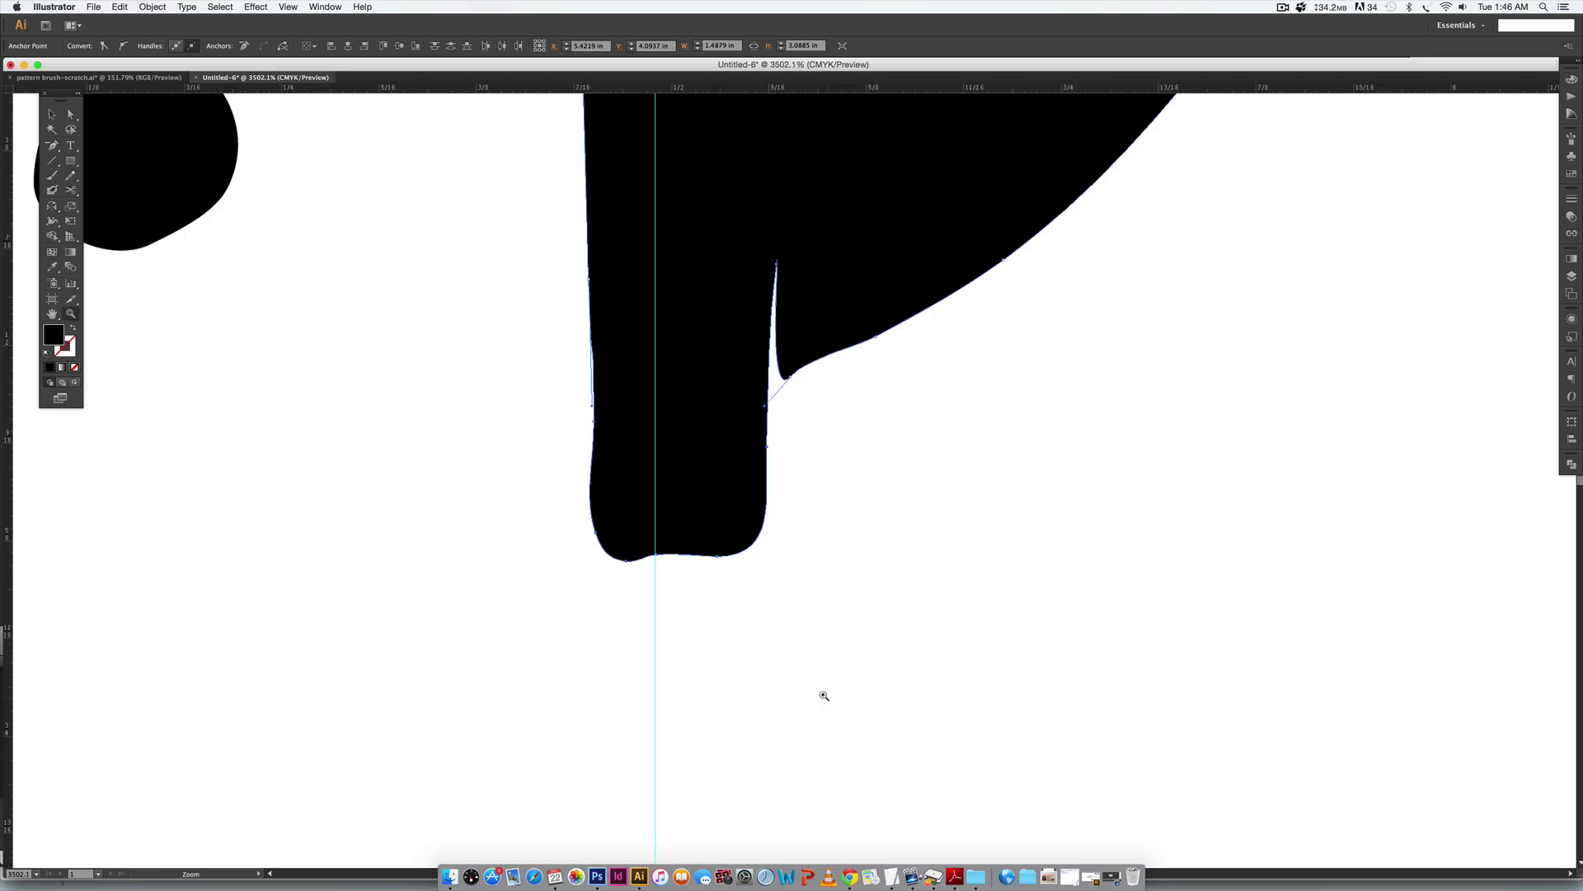
# Redraw the outline between the stem's bottom and the lowest leaf with the Pencil tool, closing the narrow gap.
pyautogui.scroll(10, 759, 395)
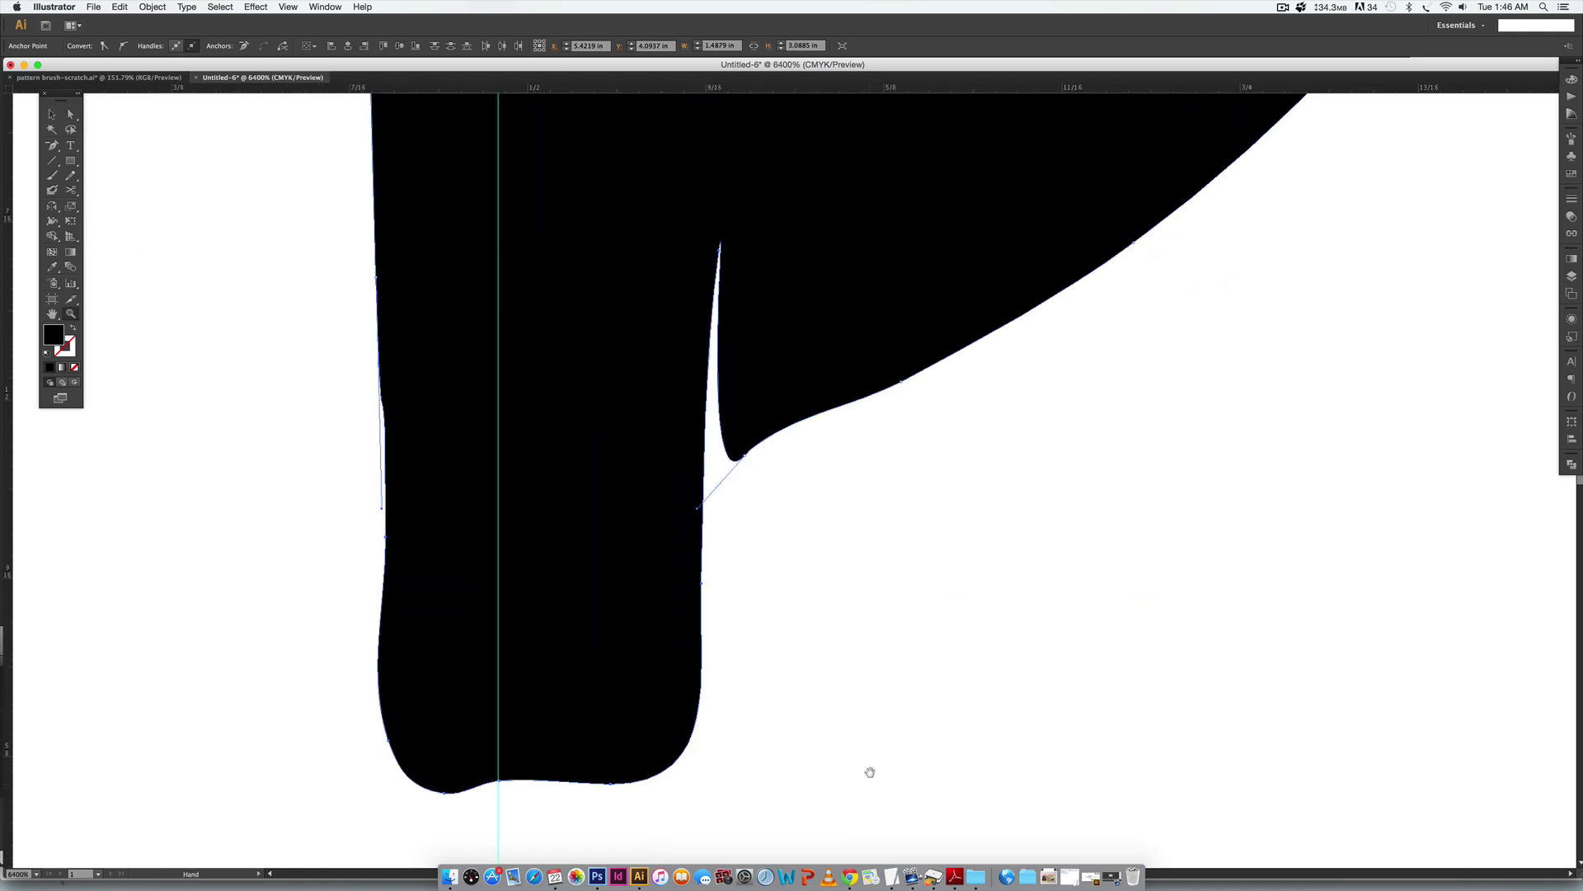
pyautogui.press('n')
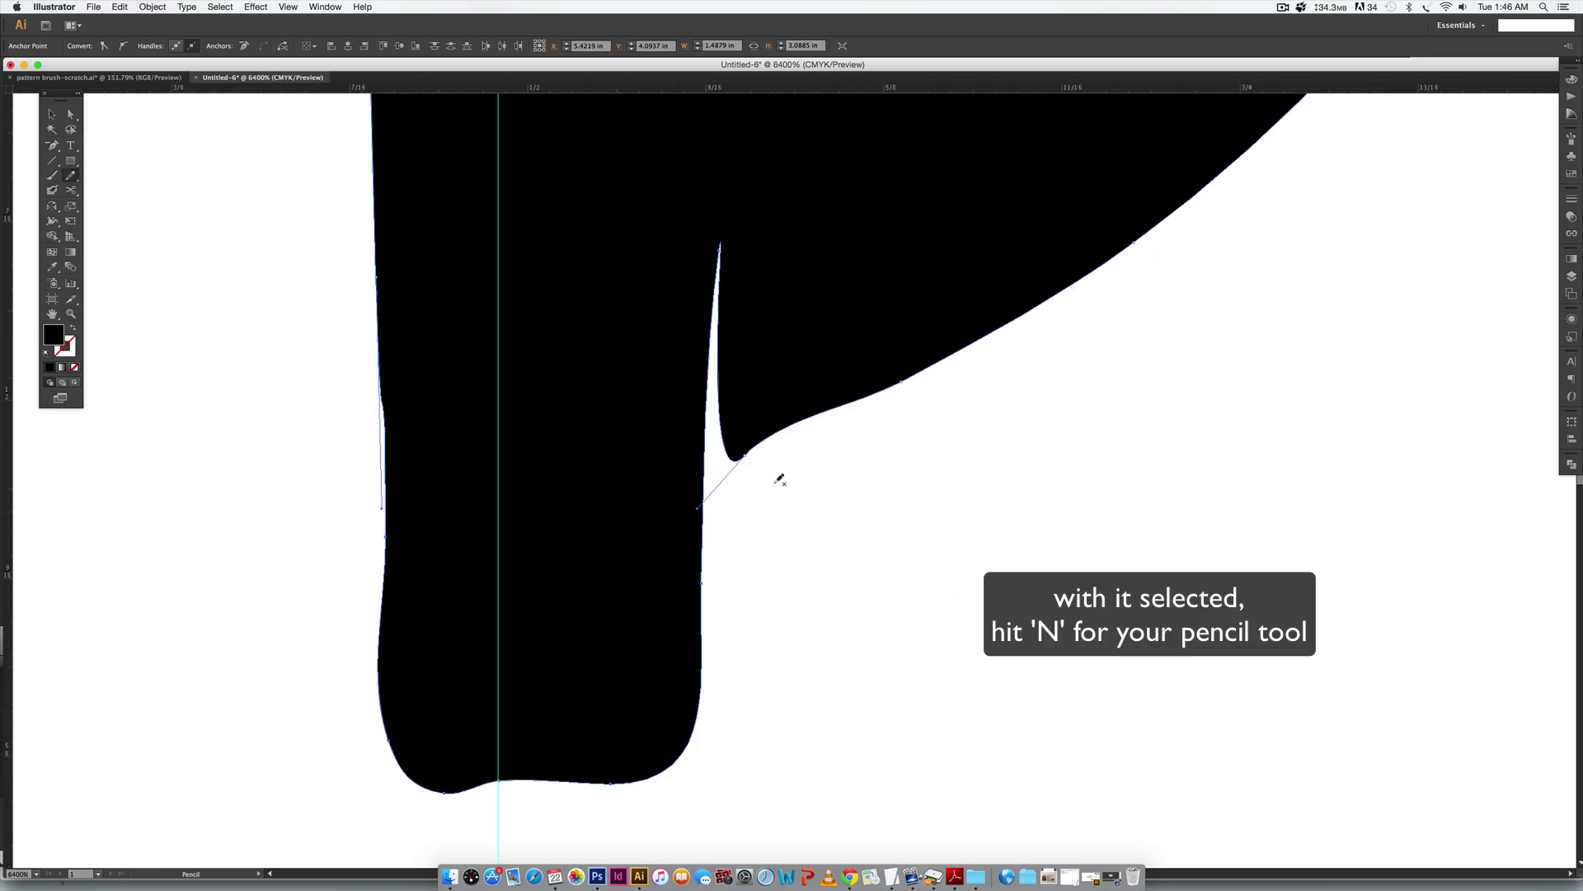
pyautogui.moveTo(701, 510)
pyautogui.mouseDown()
pyautogui.moveTo(726, 468)
pyautogui.moveTo(817, 410)
pyautogui.mouseUp()
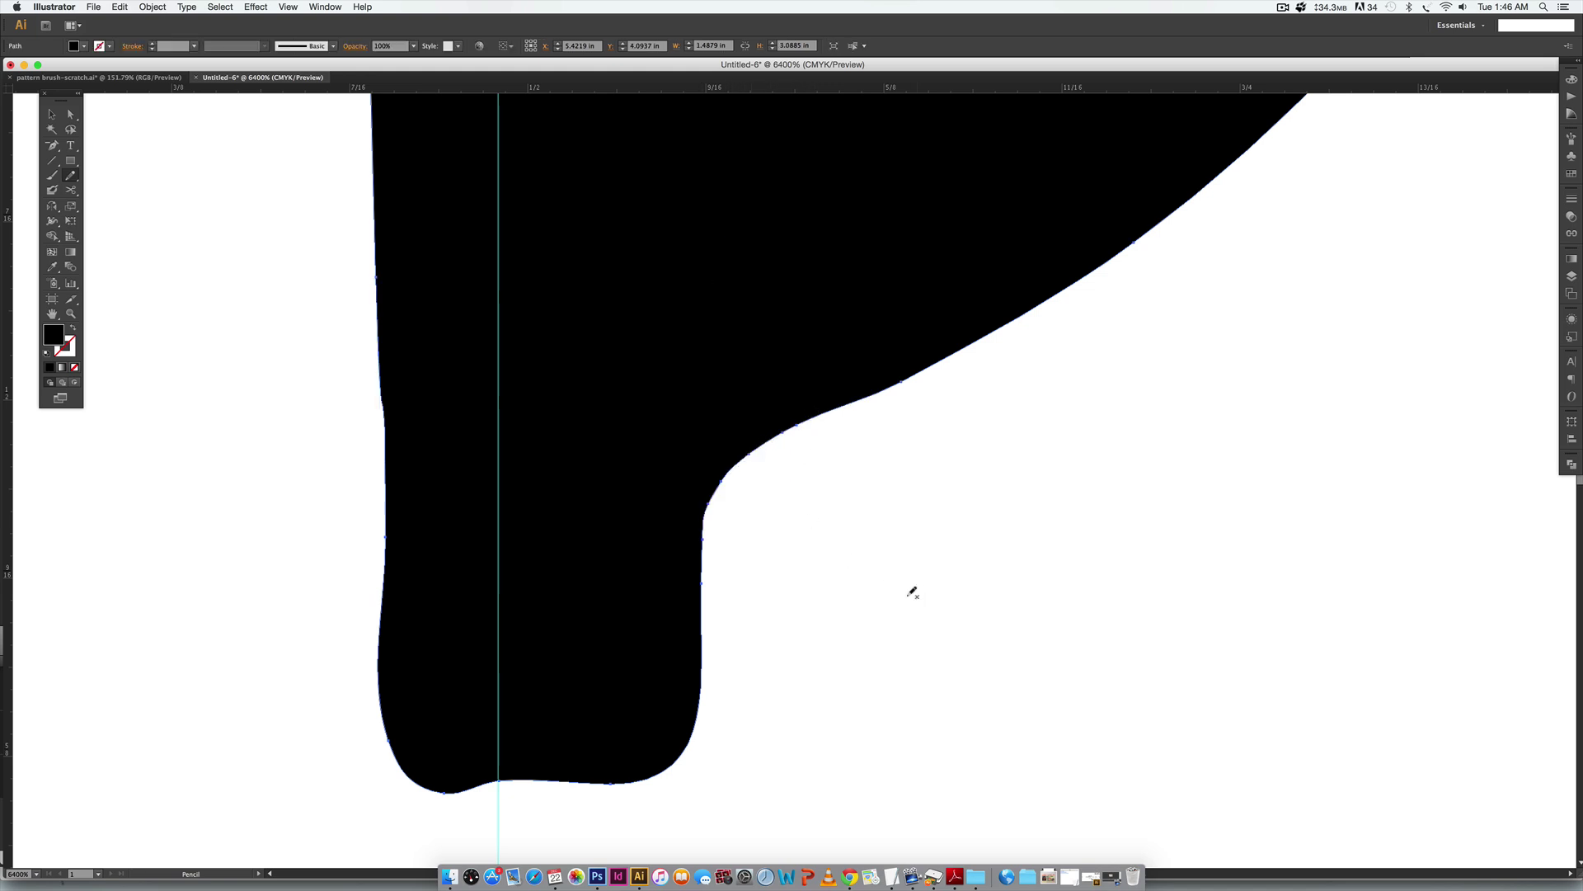
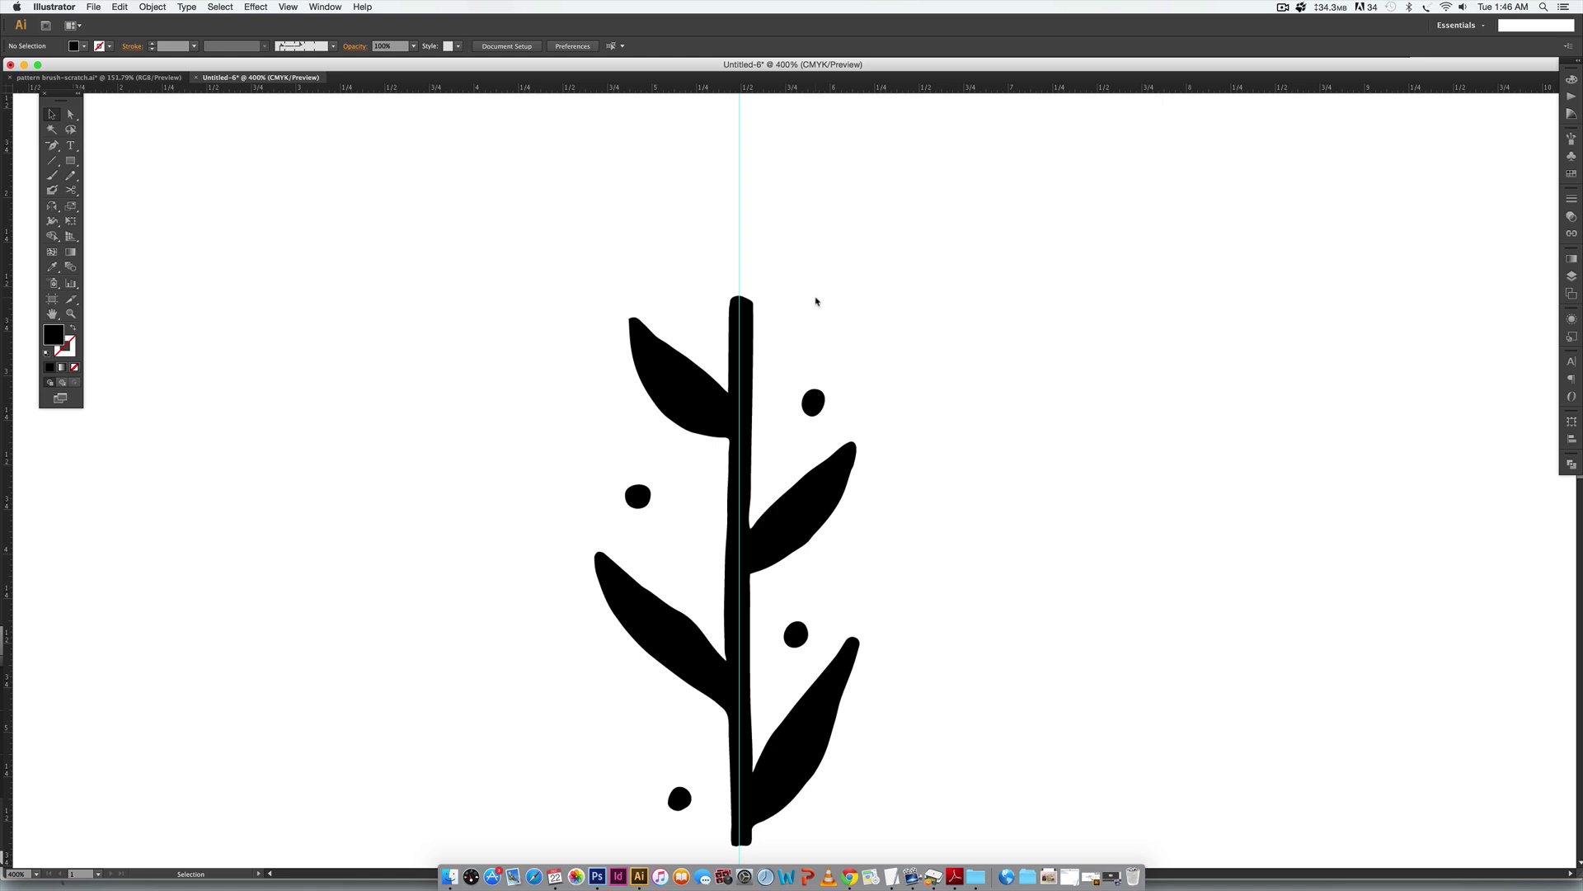
# Draw a rectangle about 0.34 by 0.22 in over the stem's rounded top end.
pyautogui.press('super+equal')
pyautogui.press('super+equal')
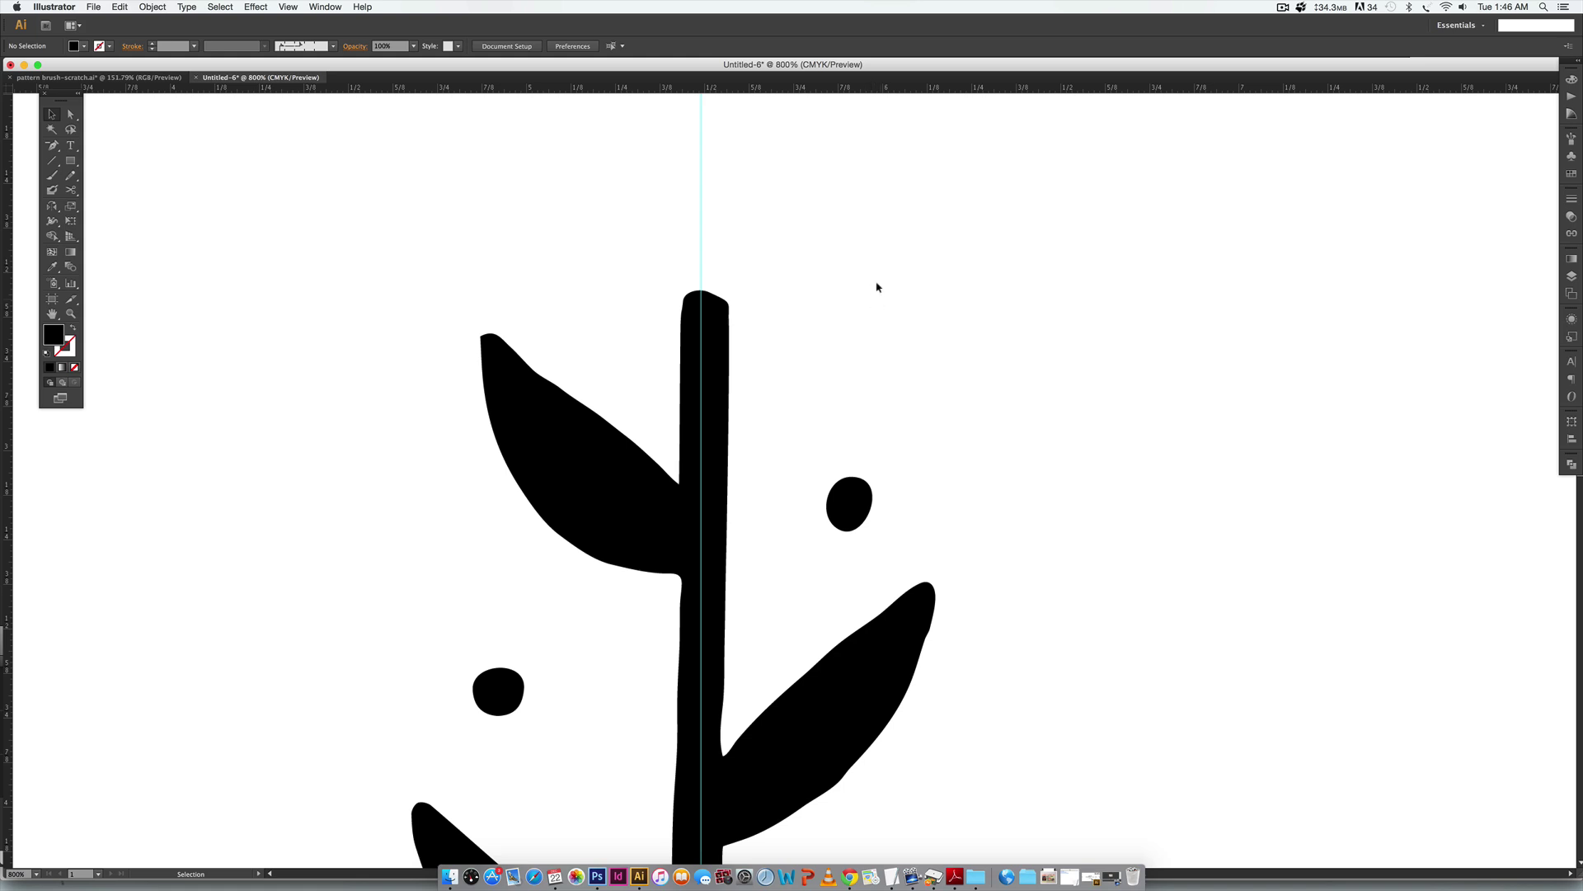
pyautogui.press('m')
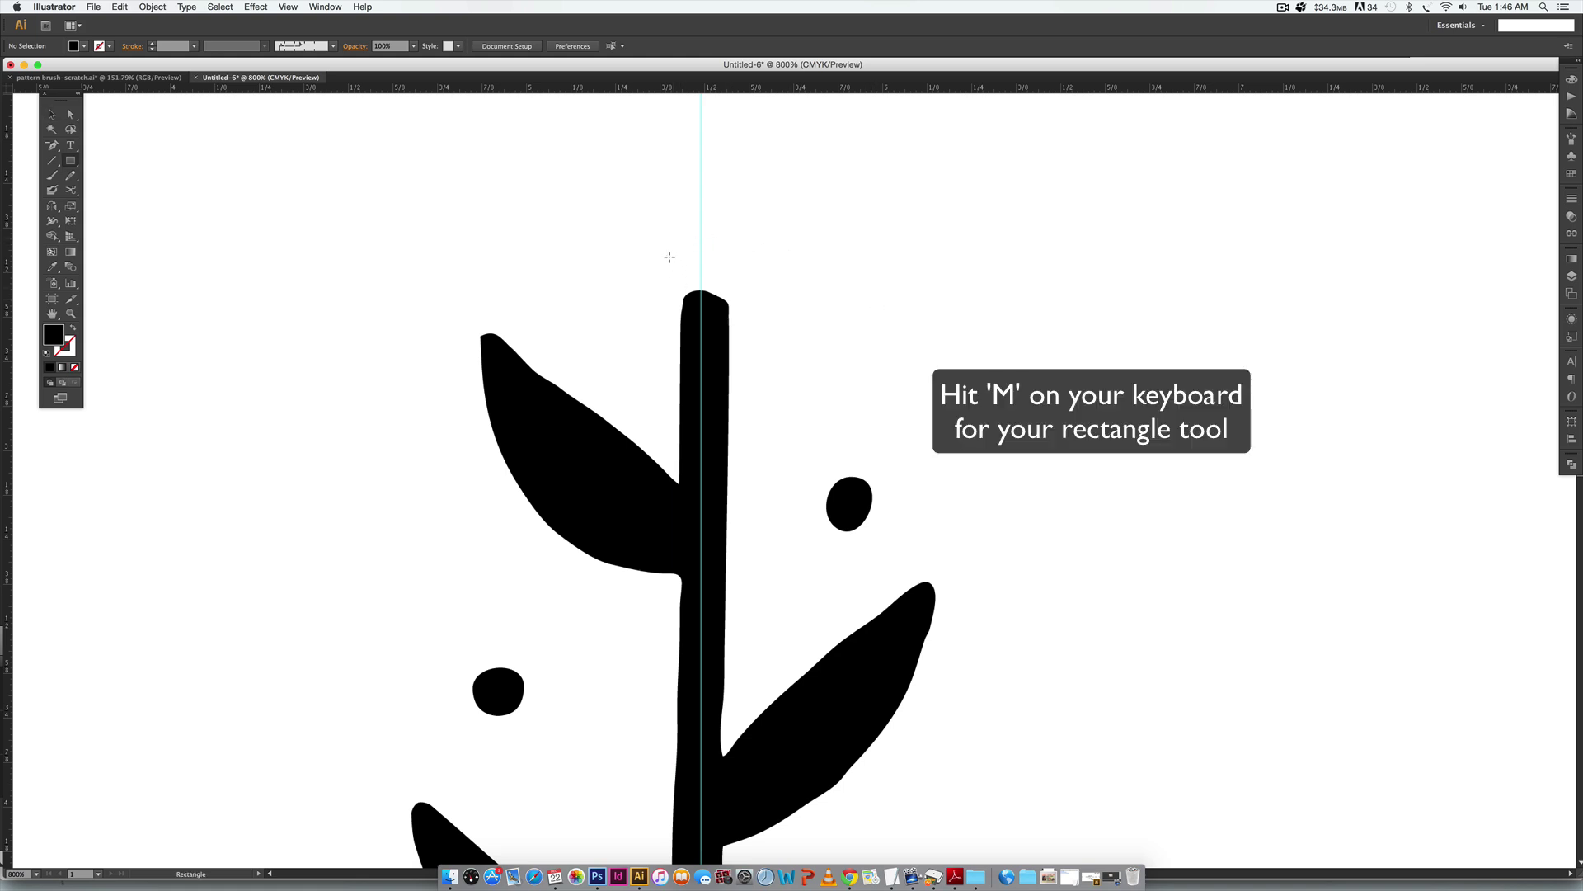
pyautogui.moveTo(665, 232); pyautogui.dragTo(784, 308)
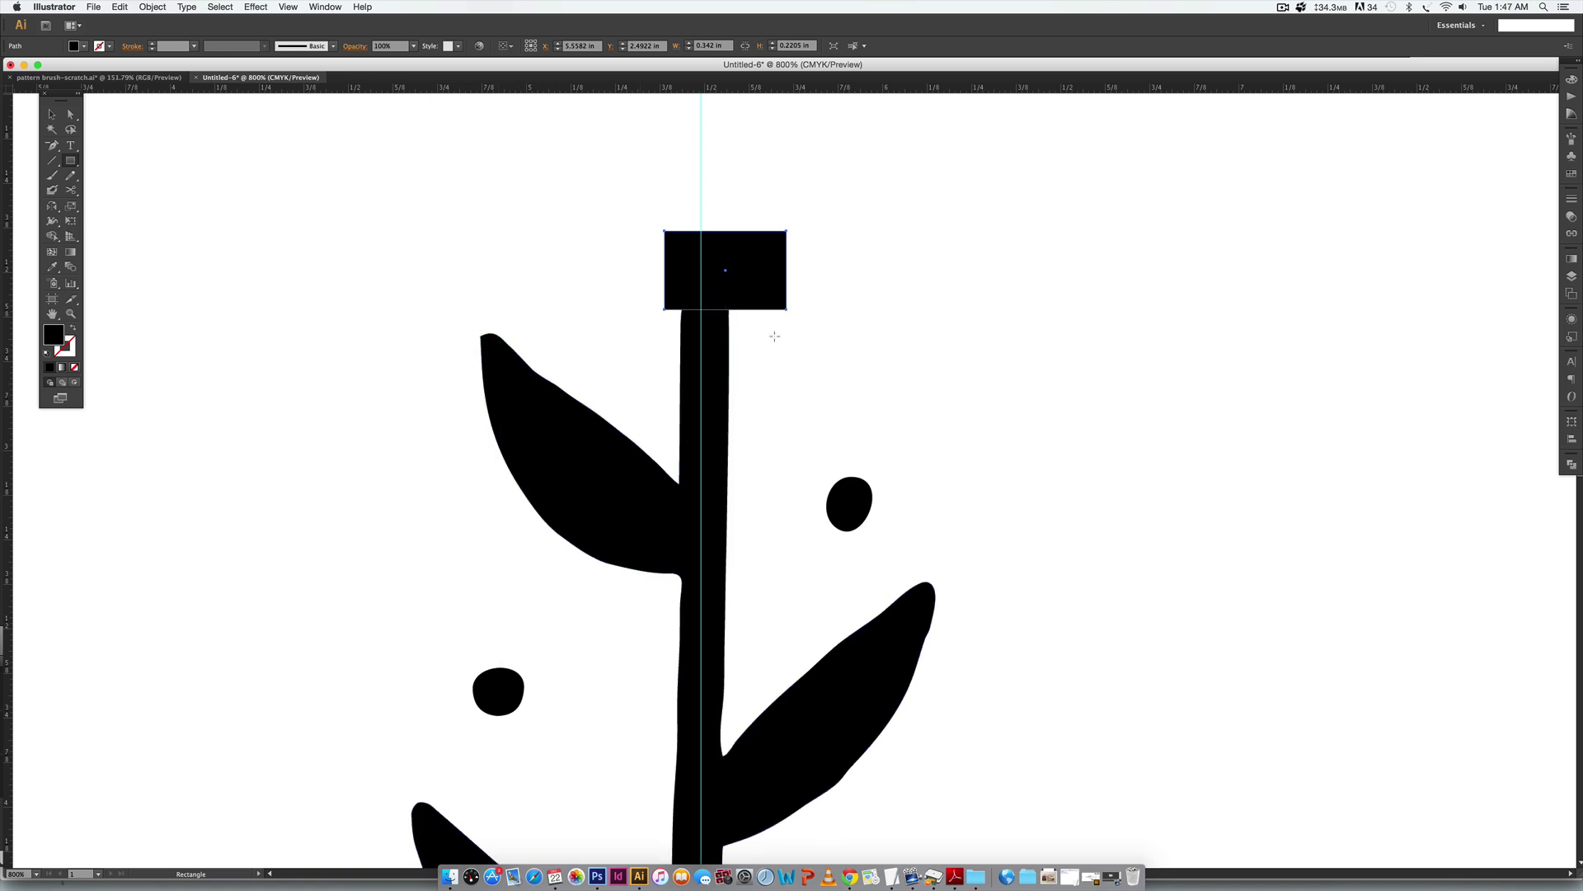
# Select the rectangle together with the doodle and split them with Pathfinder Divide.
pyautogui.press('v')
pyautogui.moveTo(1004, 166); pyautogui.dragTo(437, 577)
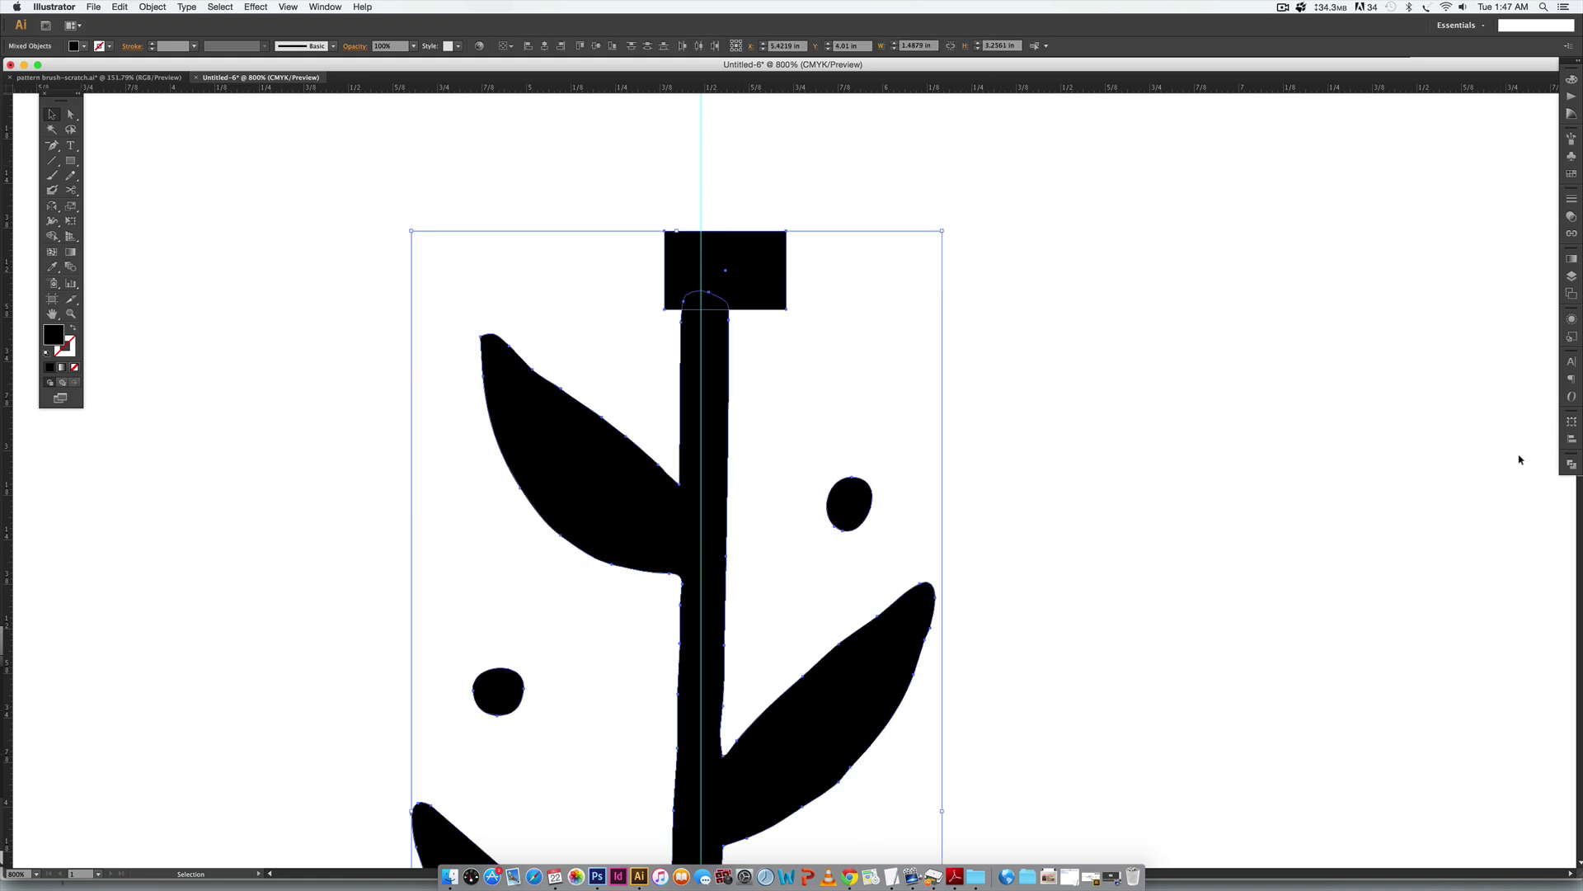
pyautogui.click(1572, 466)
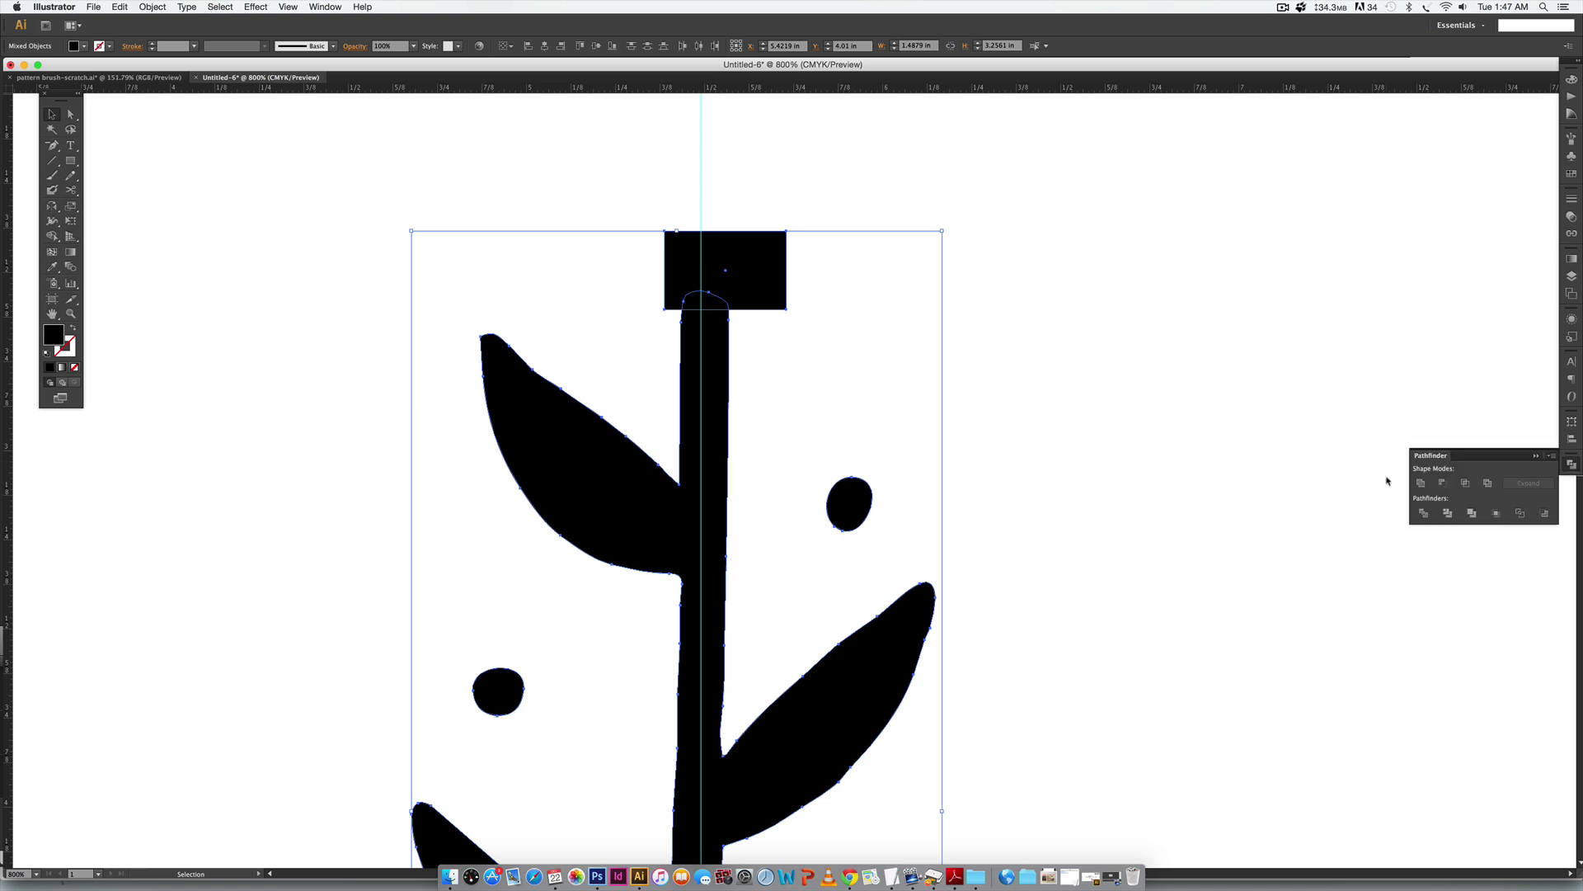
pyautogui.click(313, 10)
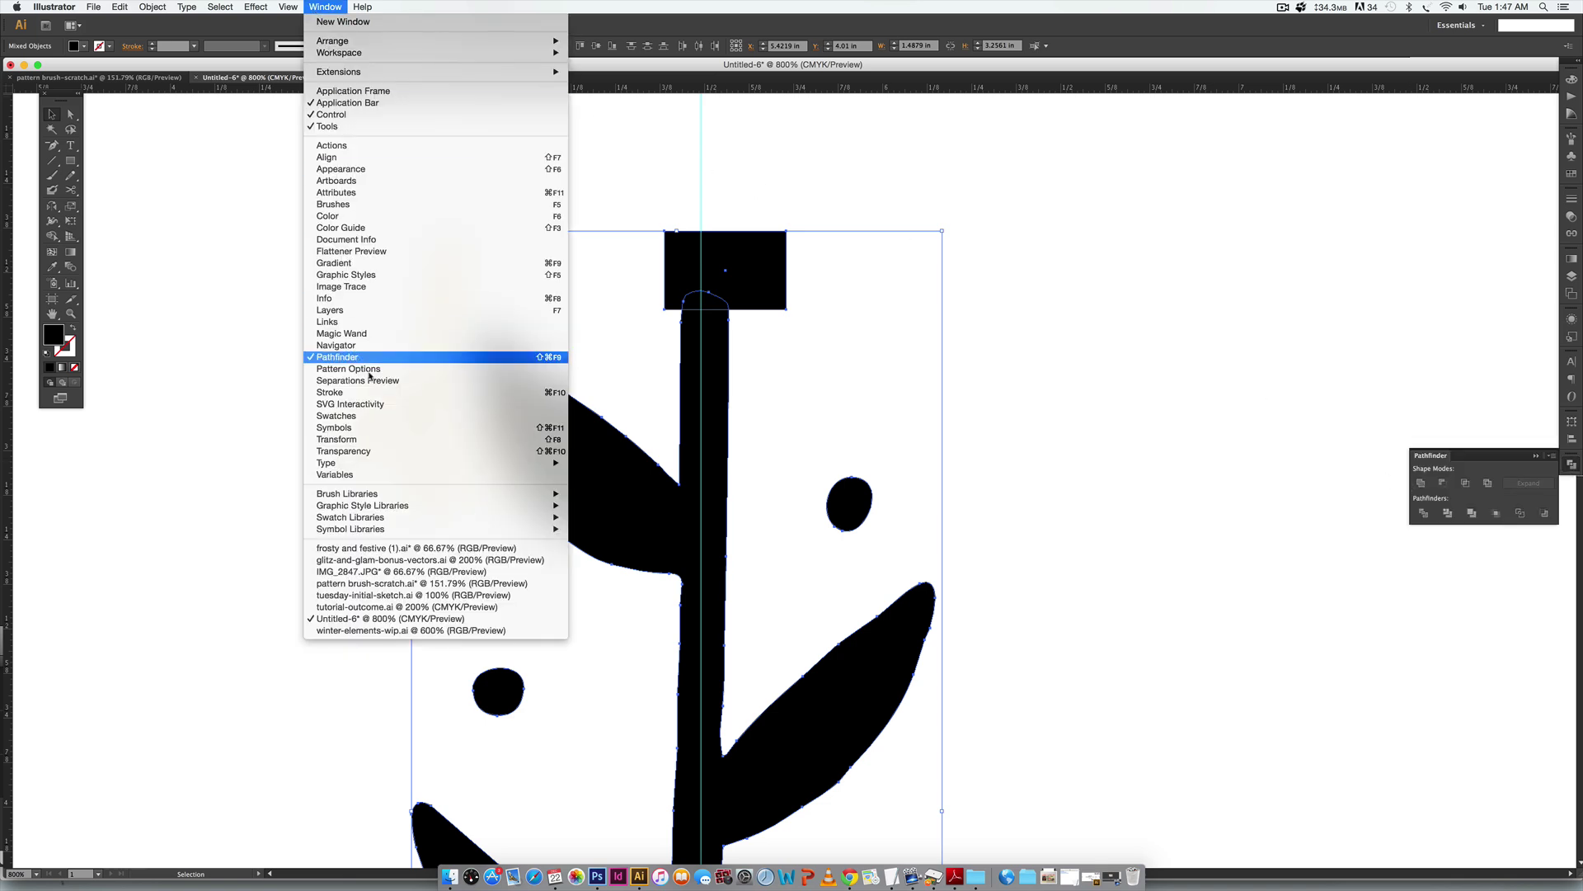
pyautogui.click(1303, 355)
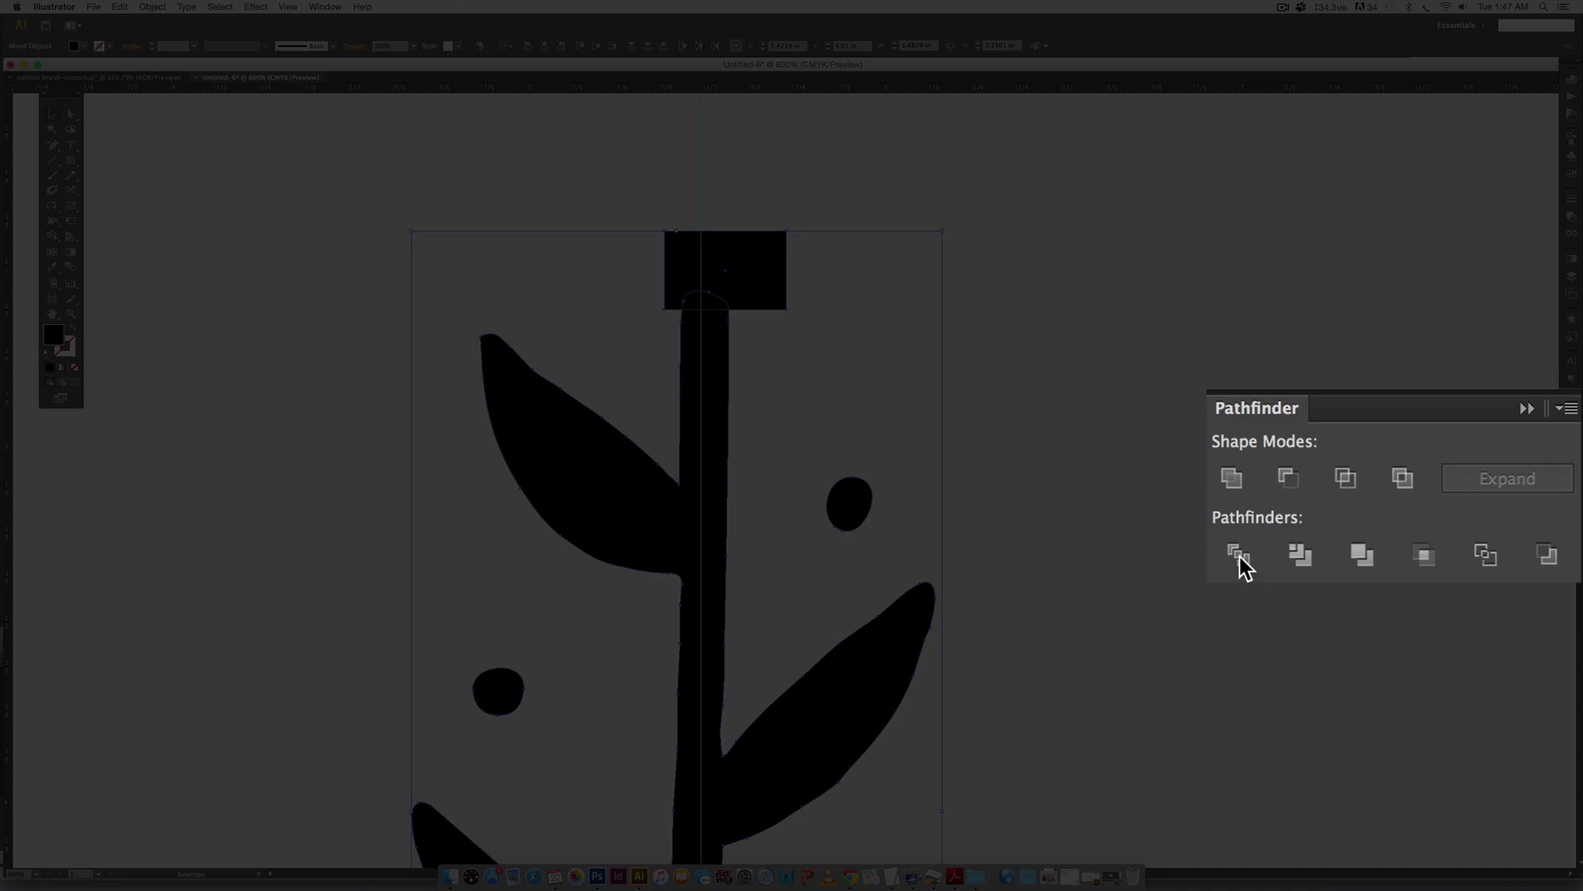
pyautogui.click(1423, 514)
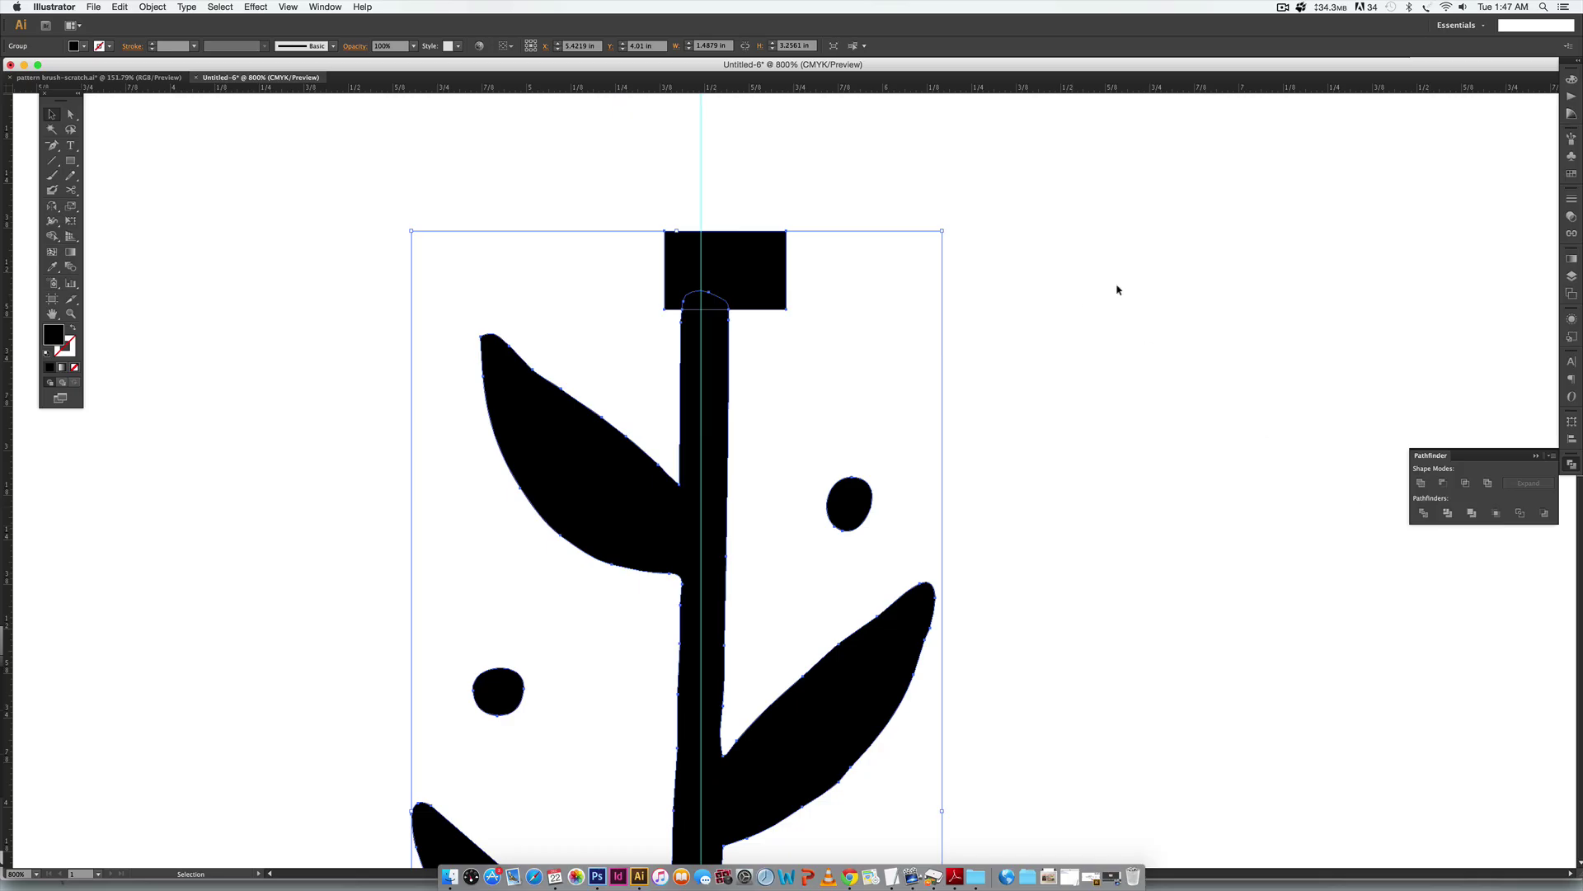
# Ungroup the divided shapes and delete the rectangle and the stem's rounded tip to leave a flat top.
pyautogui.click(1251, 310)
pyautogui.press('super+a')
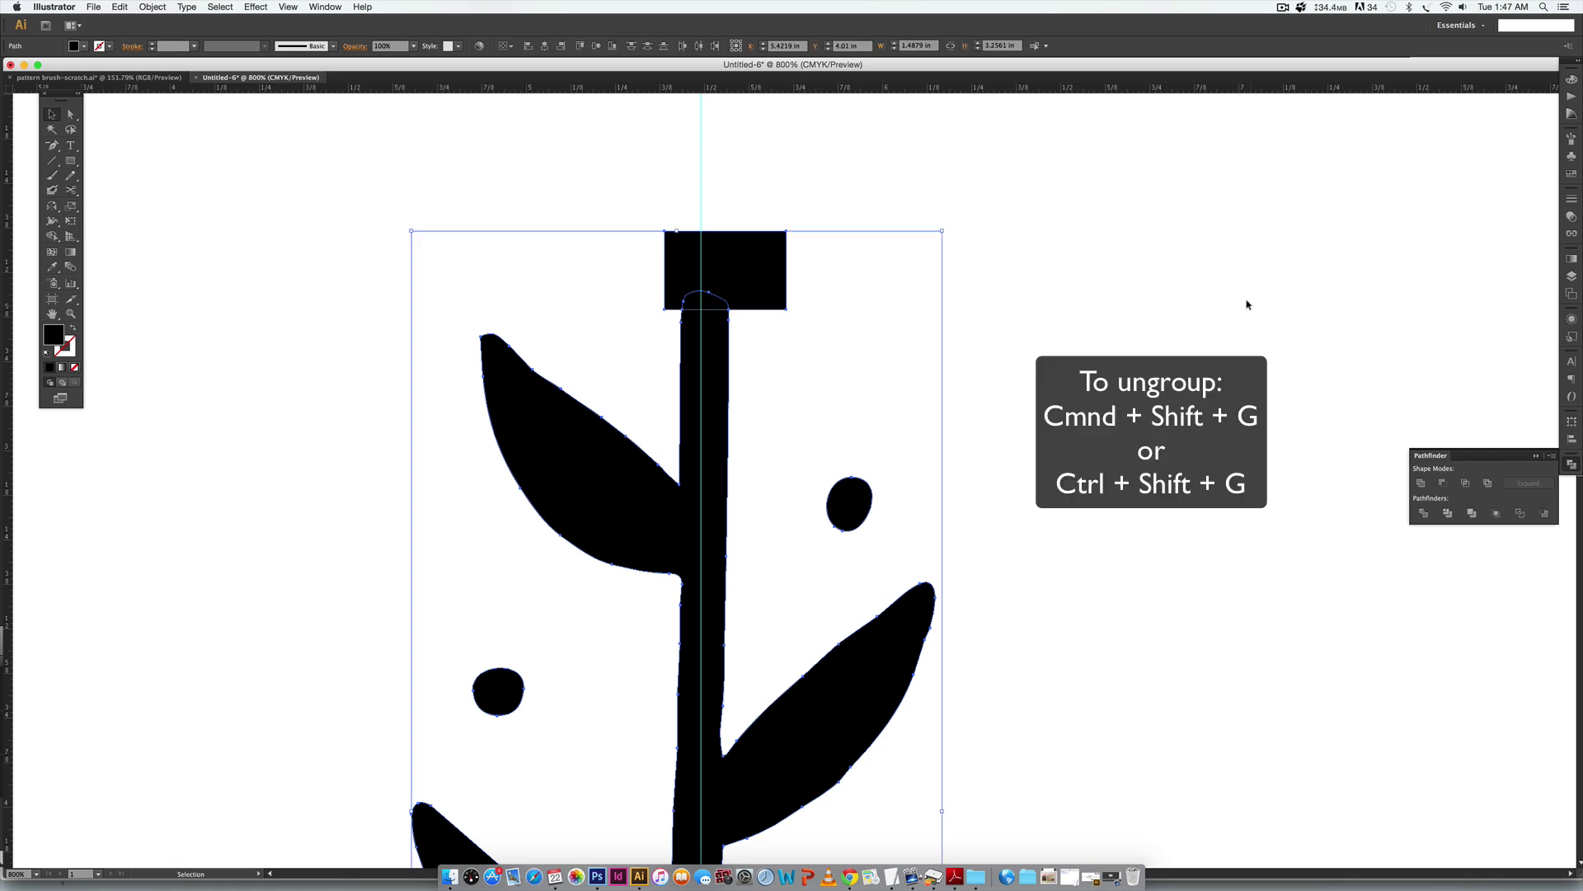
pyautogui.click(945, 290)
pyautogui.click(745, 258)
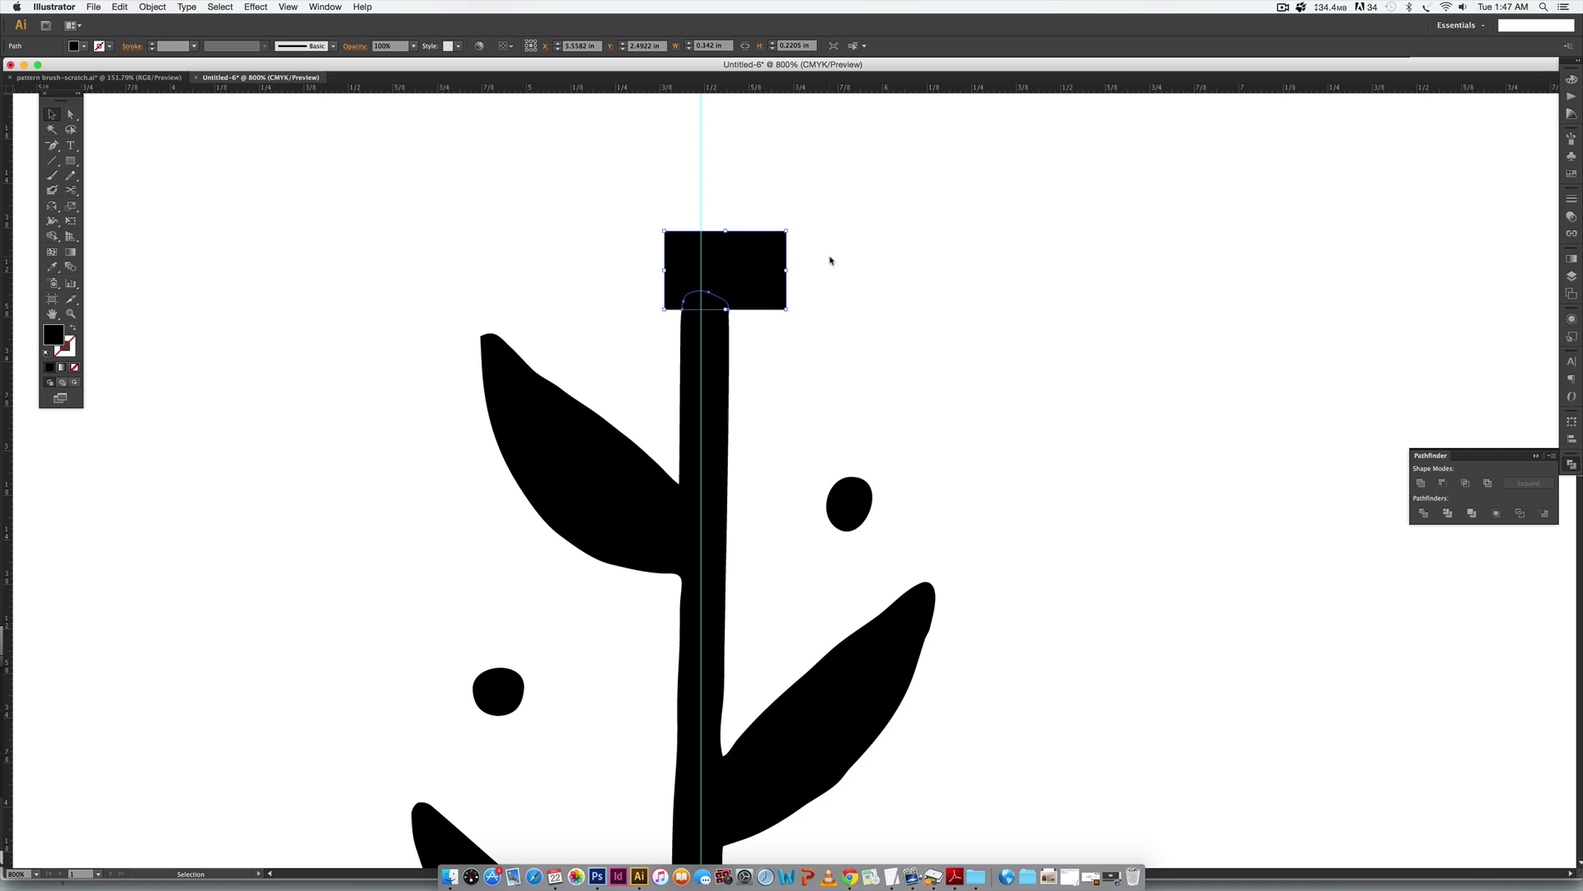
pyautogui.press('Delete')
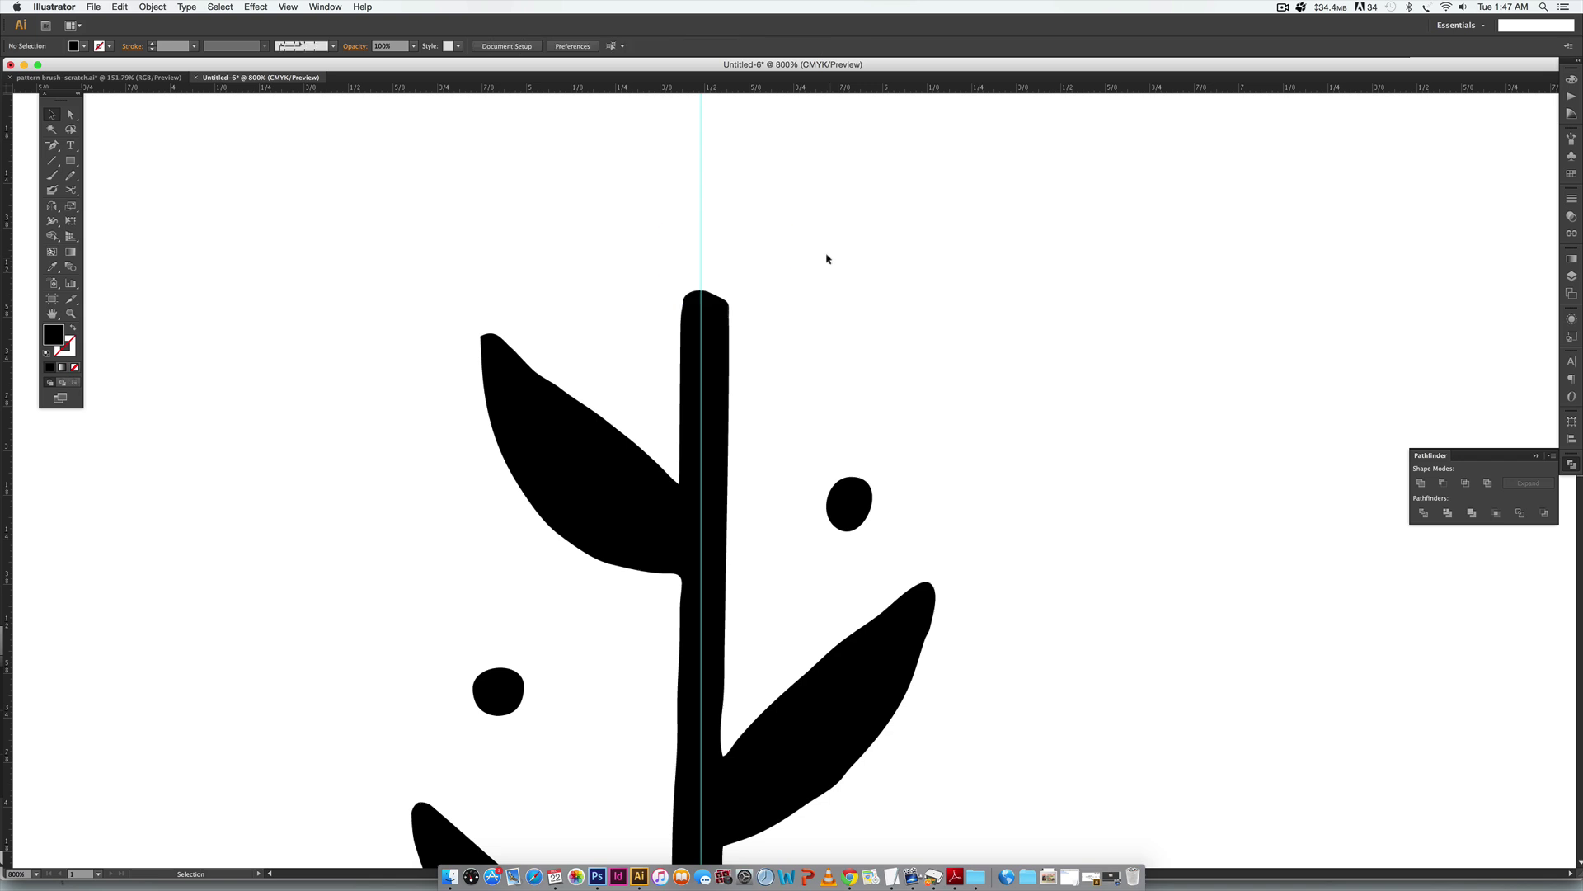
pyautogui.click(703, 298)
pyautogui.press('Delete')
# Draw a new rectangle about 0.25 by 0.18 in overlapping the stem's flat top end.
pyautogui.scroll(-15, 810, 384)
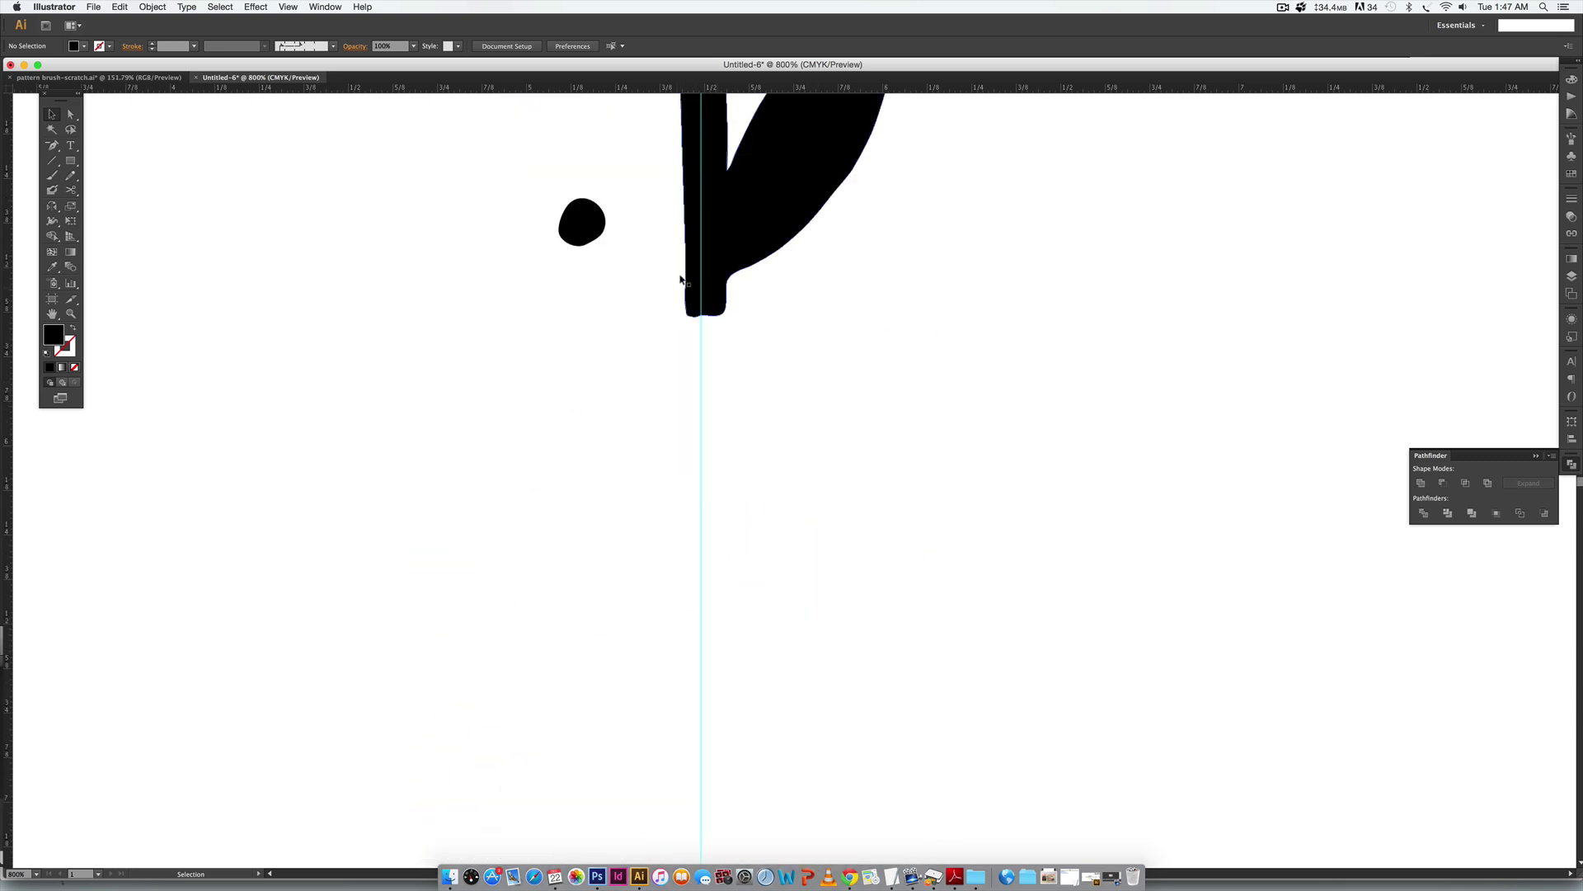
pyautogui.scroll(15, 897, 394)
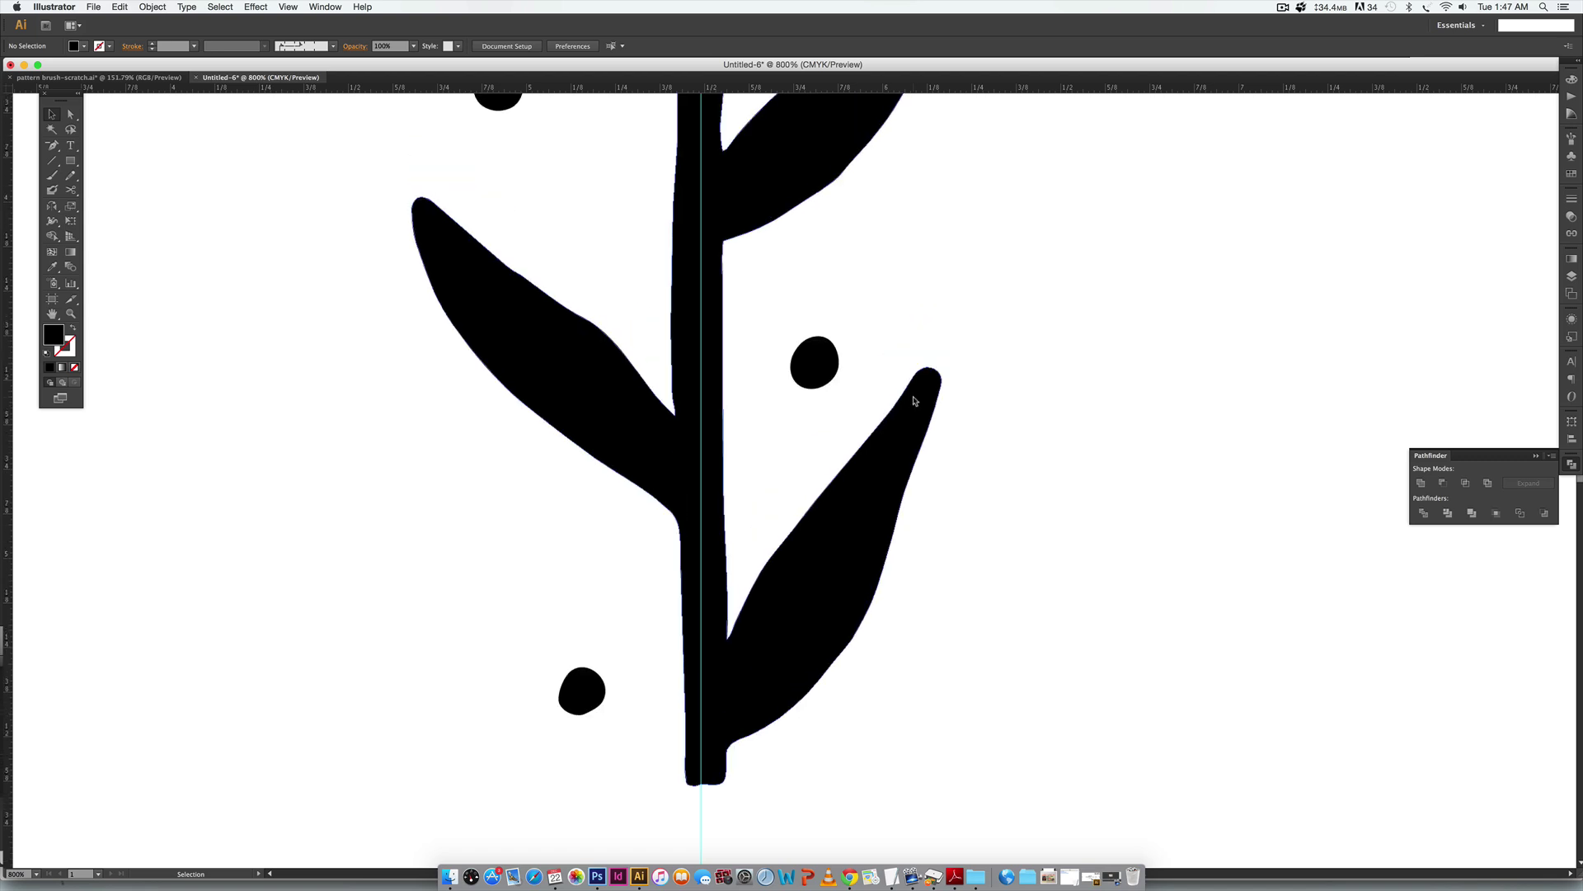
pyautogui.scroll(5, 912, 399)
pyautogui.scroll(-2, 912, 399)
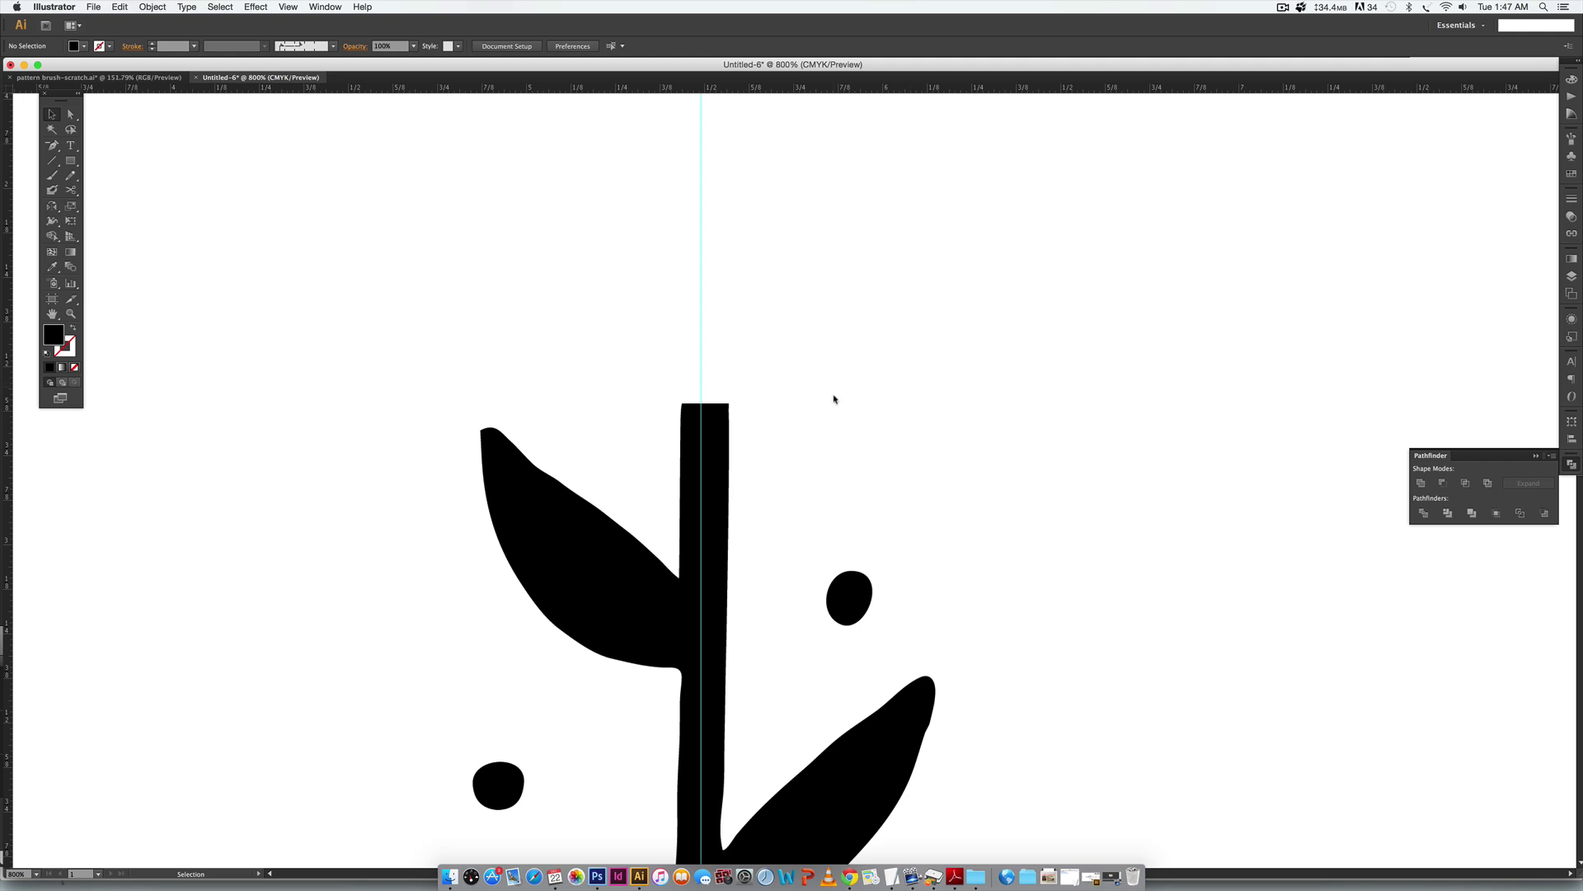
pyautogui.press('m')
pyautogui.moveTo(662, 387); pyautogui.dragTo(747, 449)
# Switch the color sliders to CMYK and fill the new rectangle with magenta.
pyautogui.press('v')
pyautogui.click(1571, 79)
pyautogui.click(1553, 69)
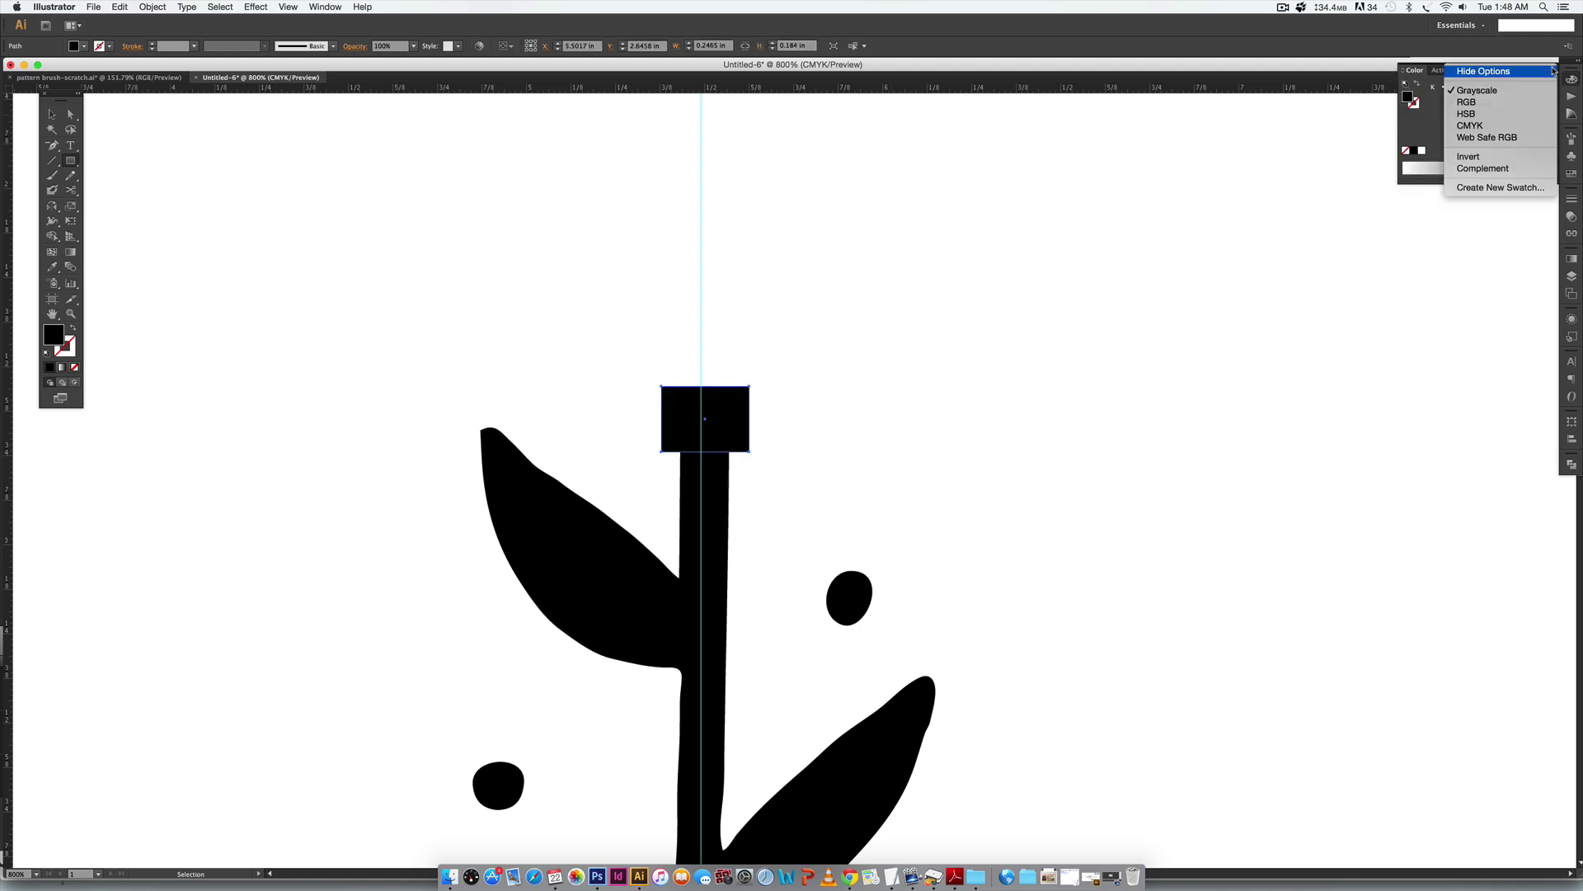
pyautogui.click(1513, 126)
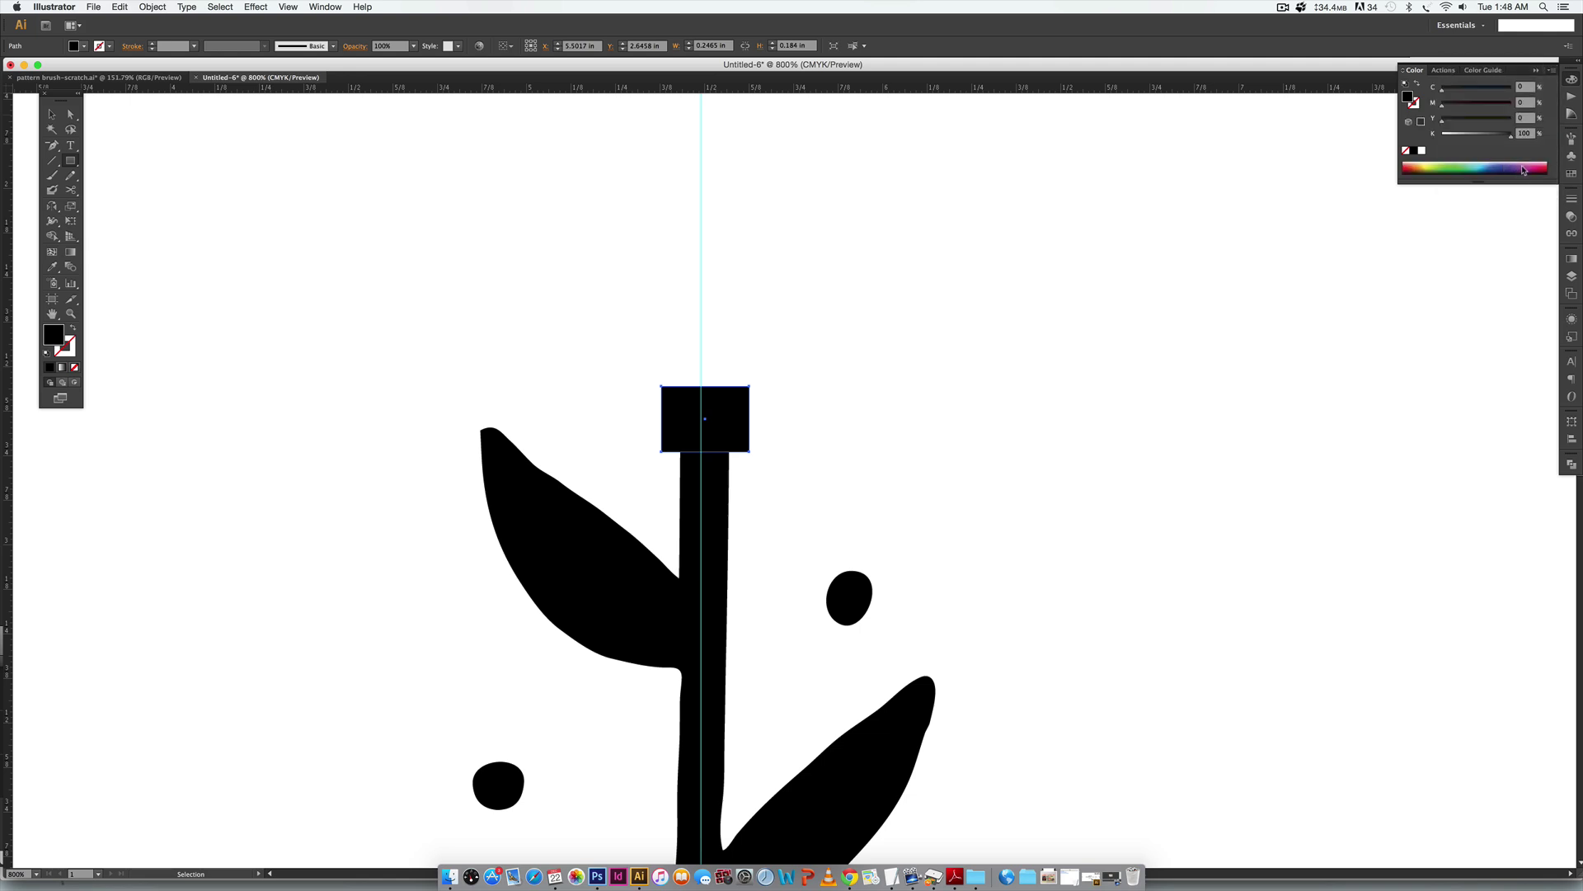
pyautogui.click(1520, 170)
pyautogui.press('m')
# Select the magenta rectangle together with the doodle and split them with Pathfinder Divide.
pyautogui.press('v')
pyautogui.moveTo(1040, 294); pyautogui.dragTo(439, 706)
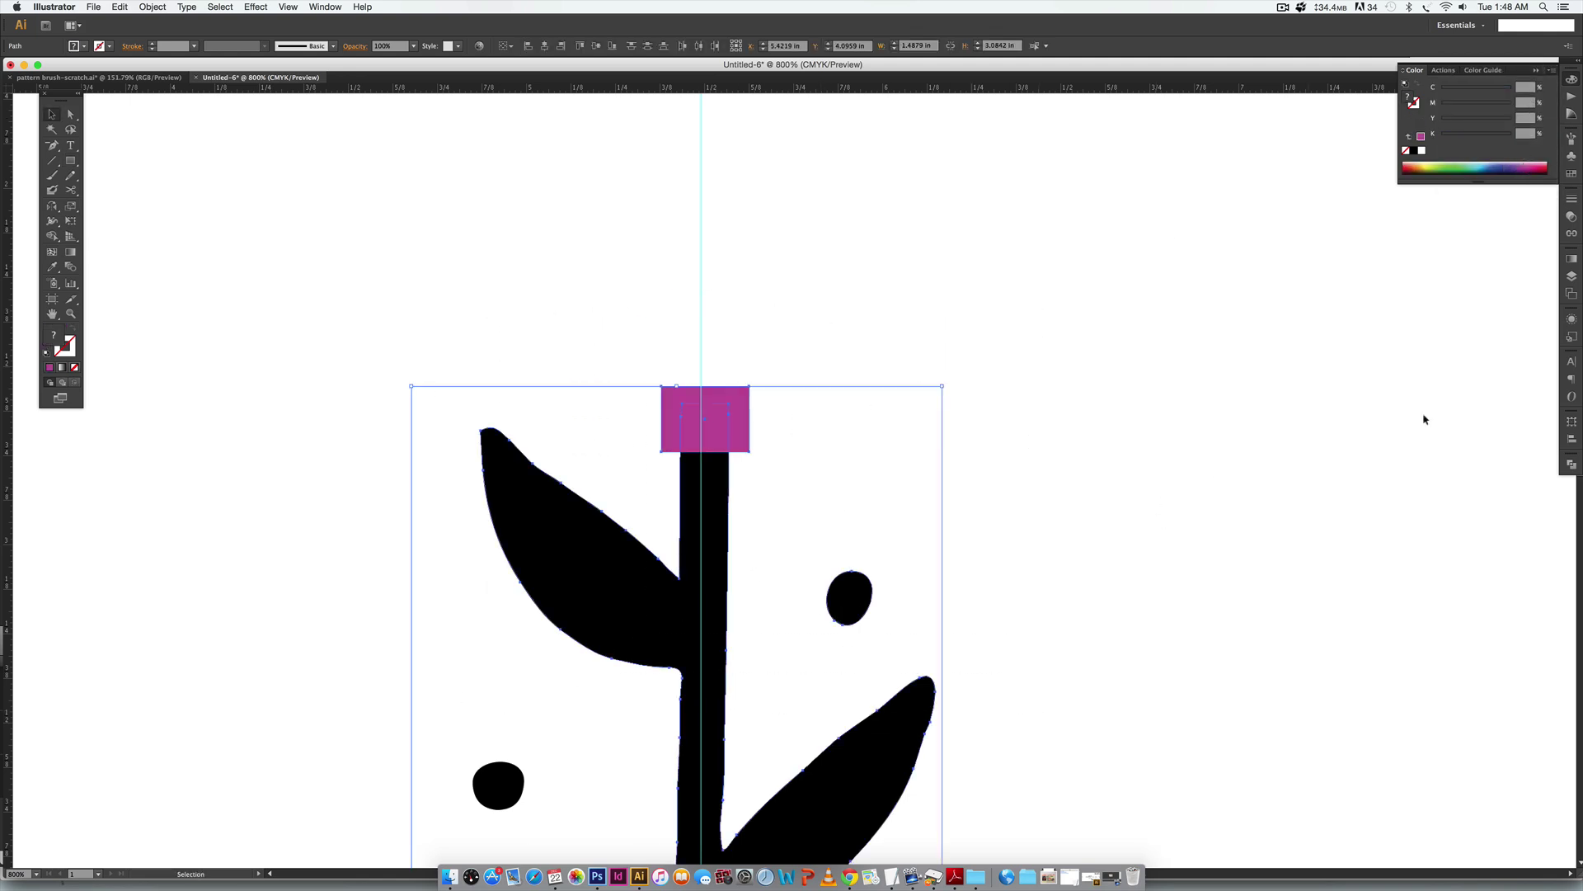
pyautogui.click(1572, 465)
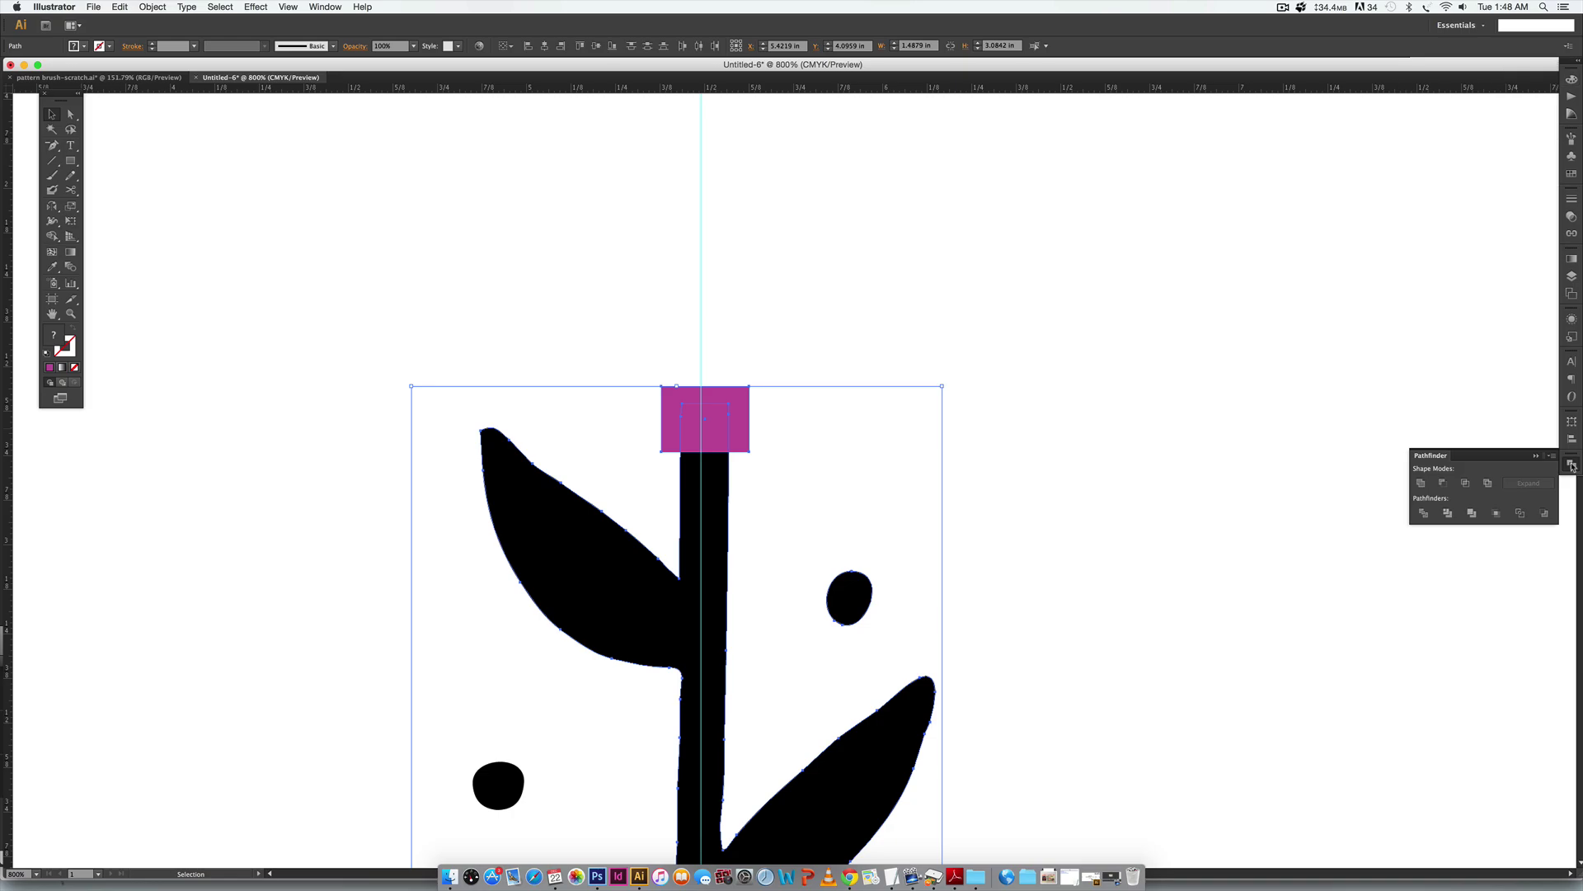
pyautogui.click(1422, 514)
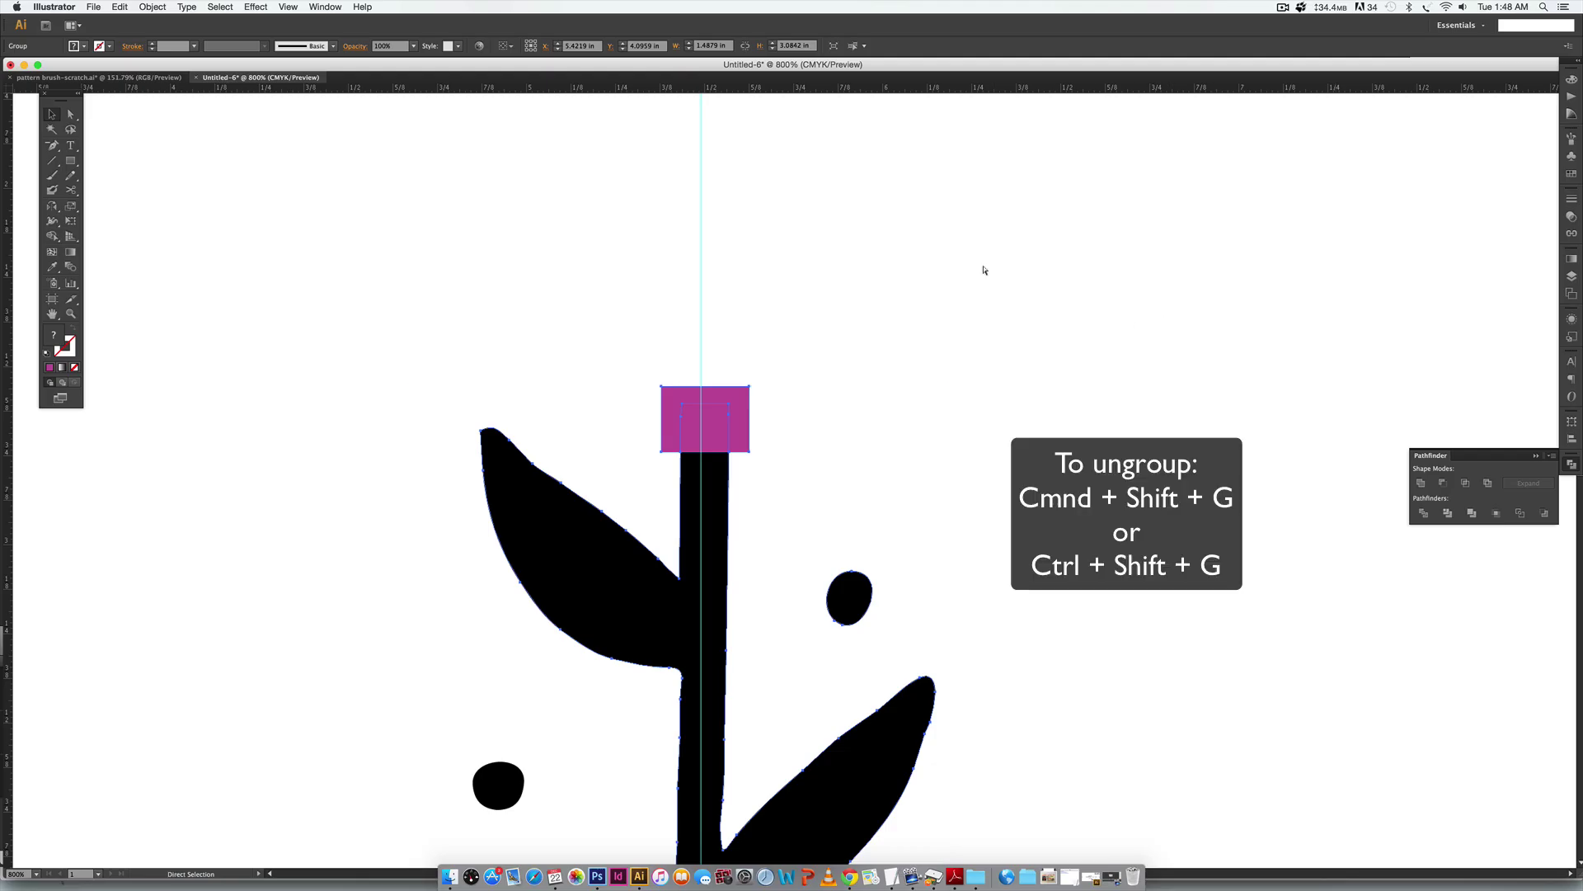
# Ungroup the result and delete the magenta area outside the stem, keeping the magenta stem tip.
pyautogui.press('super+shift+g')
pyautogui.click(982, 288)
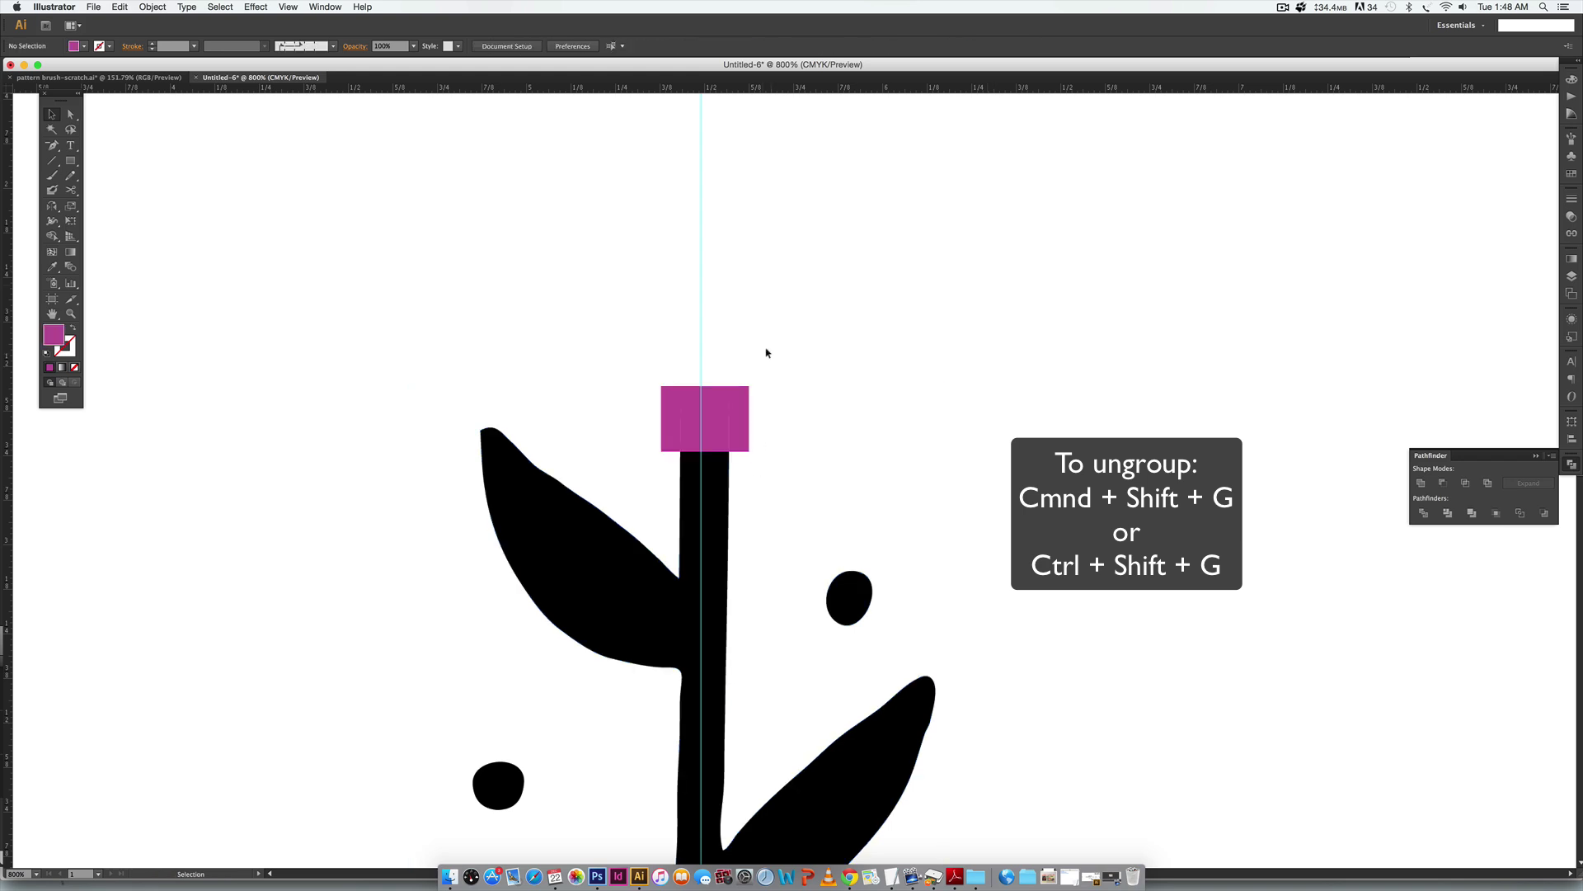
pyautogui.click(746, 406)
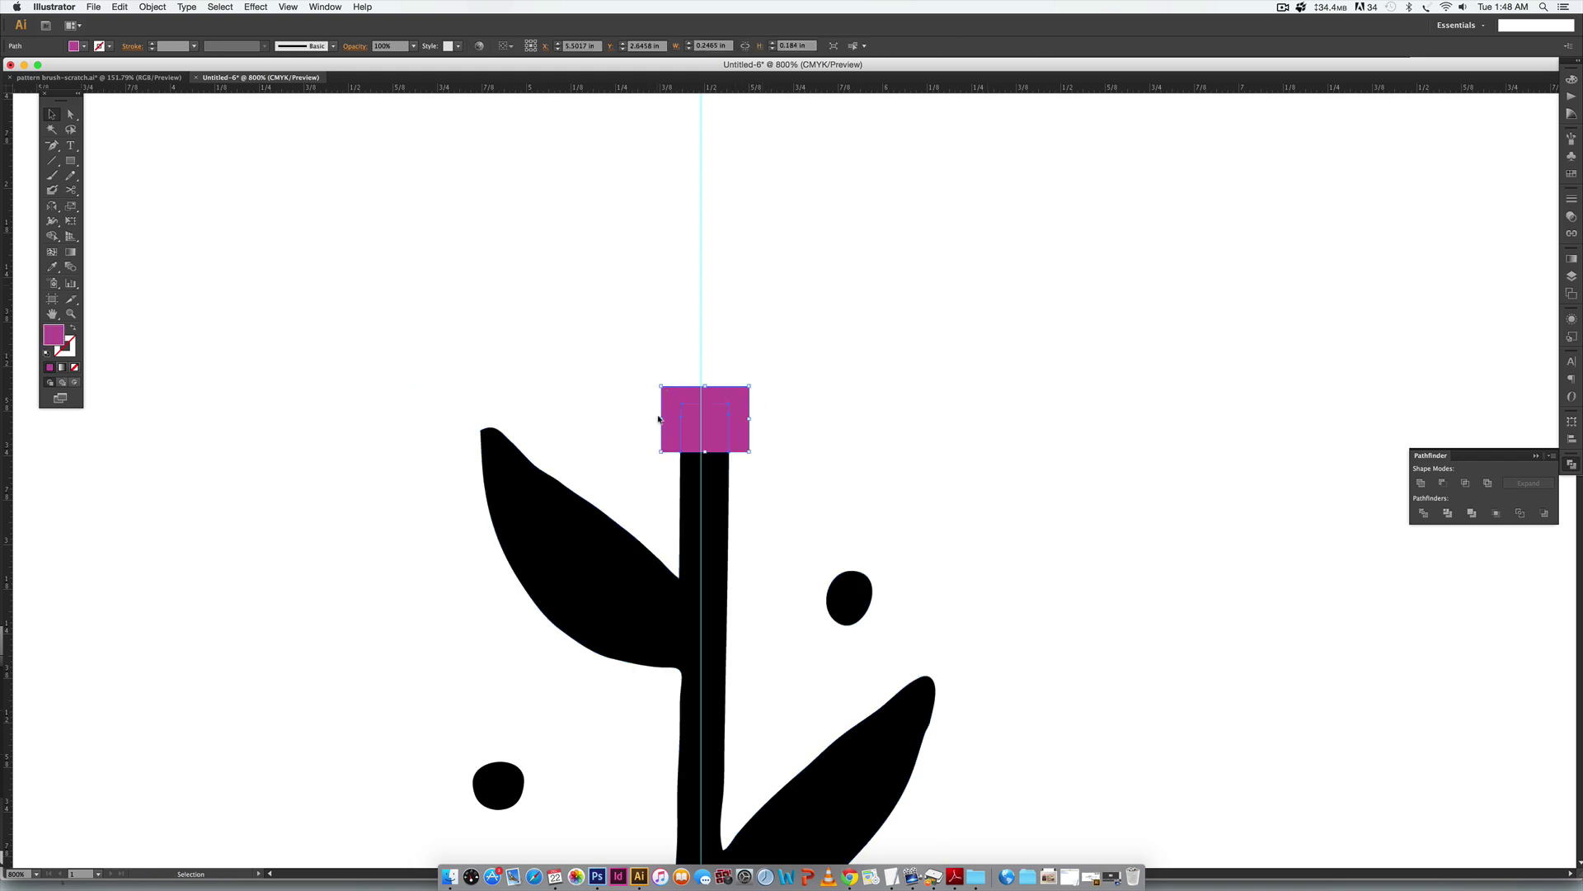
pyautogui.press('Delete')
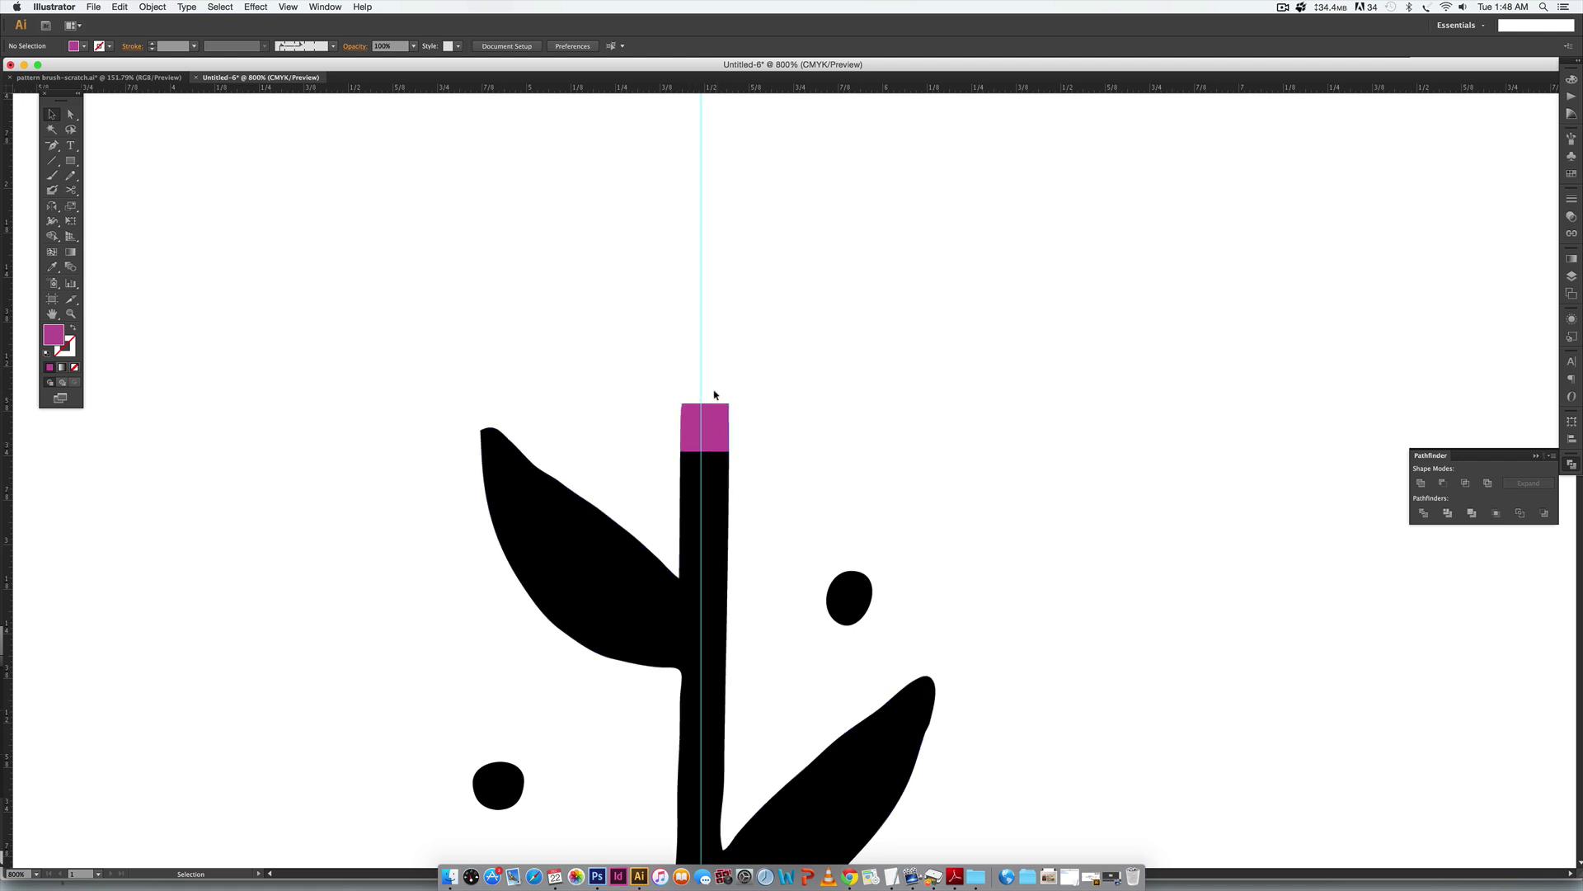
# Duplicate the magenta stem tip straight down along the guide onto the stem's bottom end.
pyautogui.scroll(-5, 868, 415)
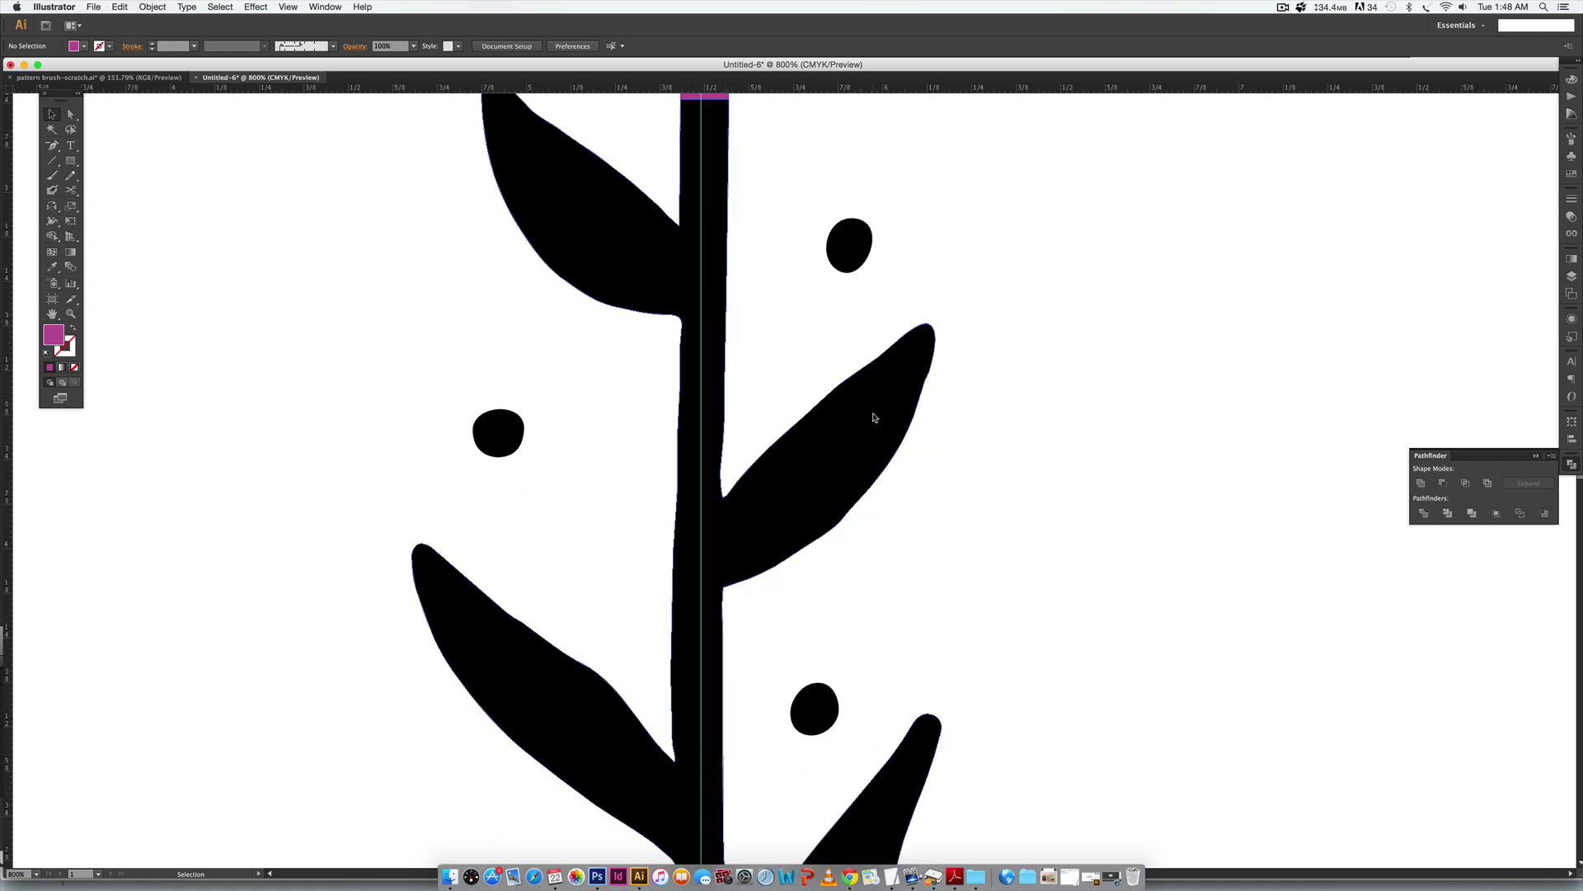
pyautogui.press('super+minus')
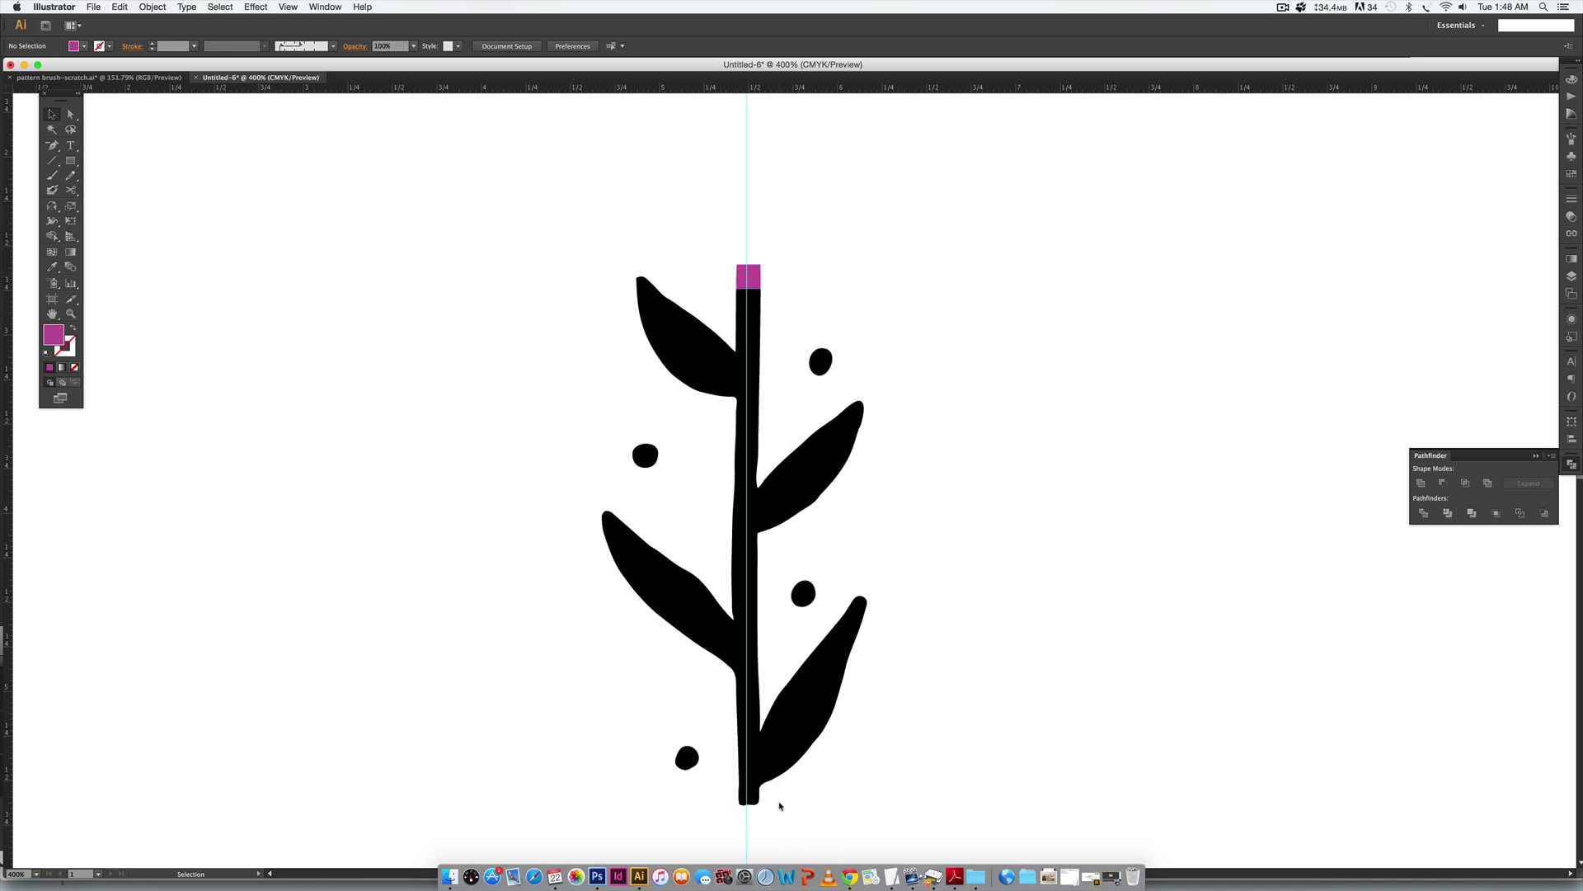
pyautogui.click(750, 274)
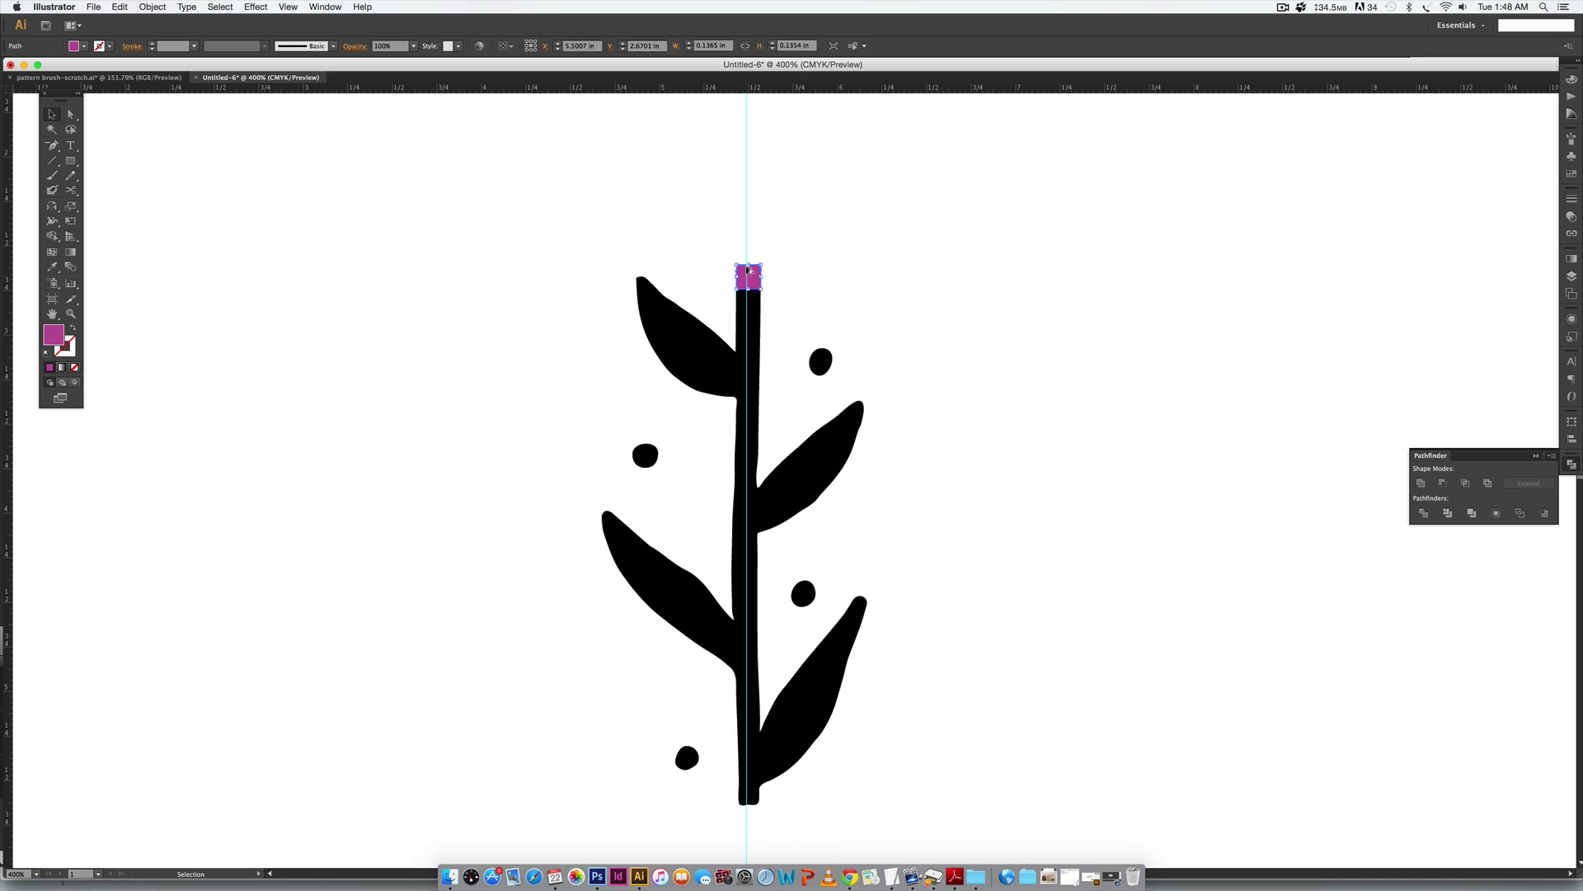
pyautogui.moveTo(750, 275); pyautogui.dragTo(760, 804)
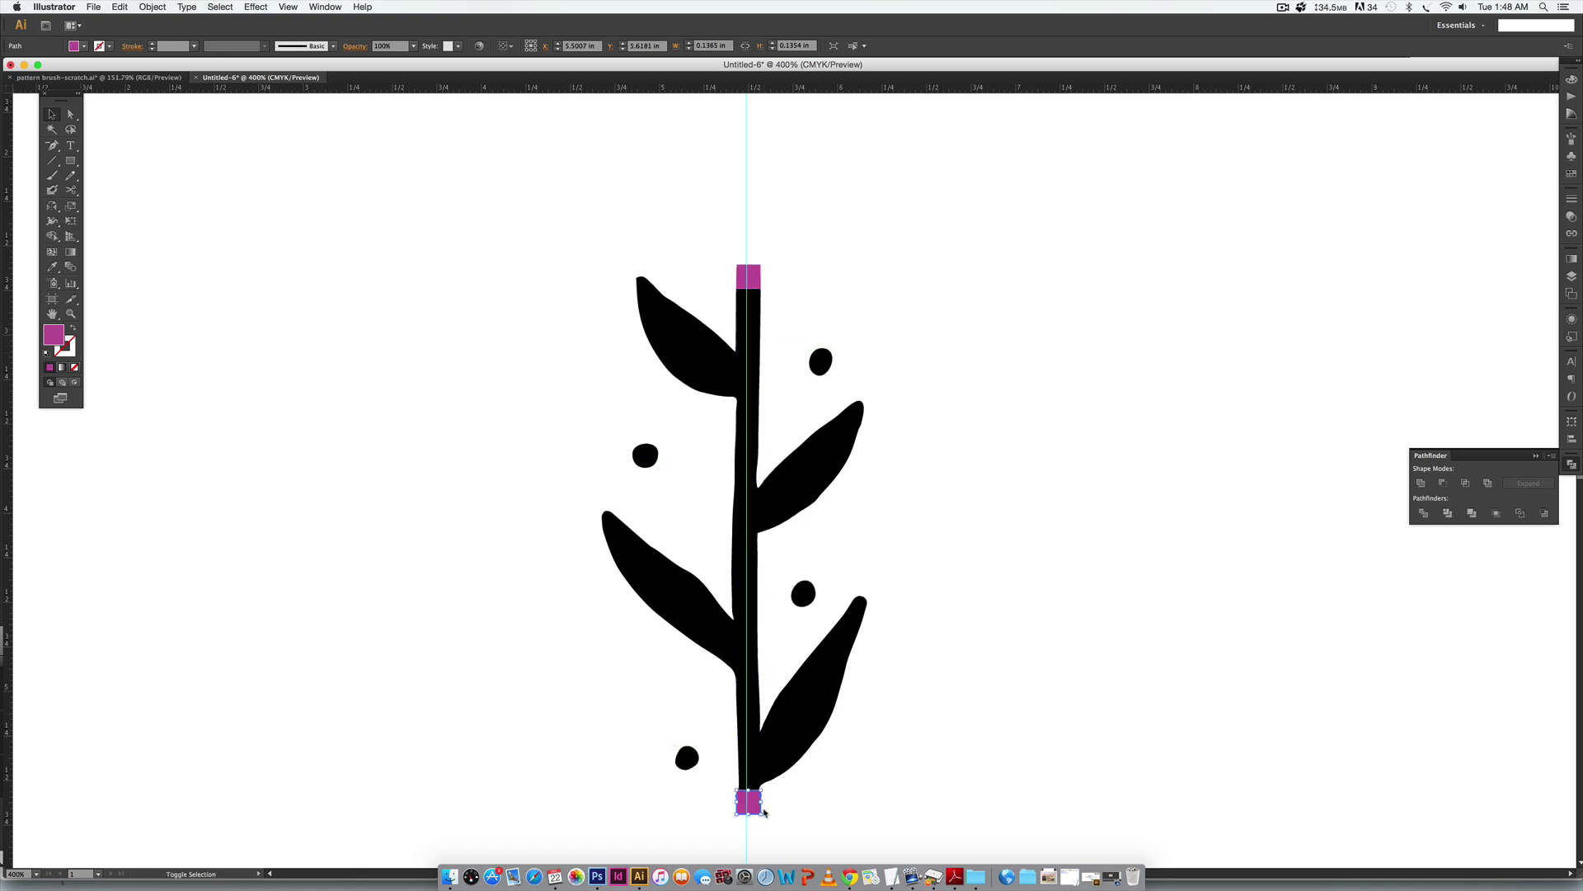
# Reflect the magenta piece at the stem's bottom end across the horizontal axis.
pyautogui.press('super+equal')
pyautogui.press('super+equal')
pyautogui.press('super+equal')
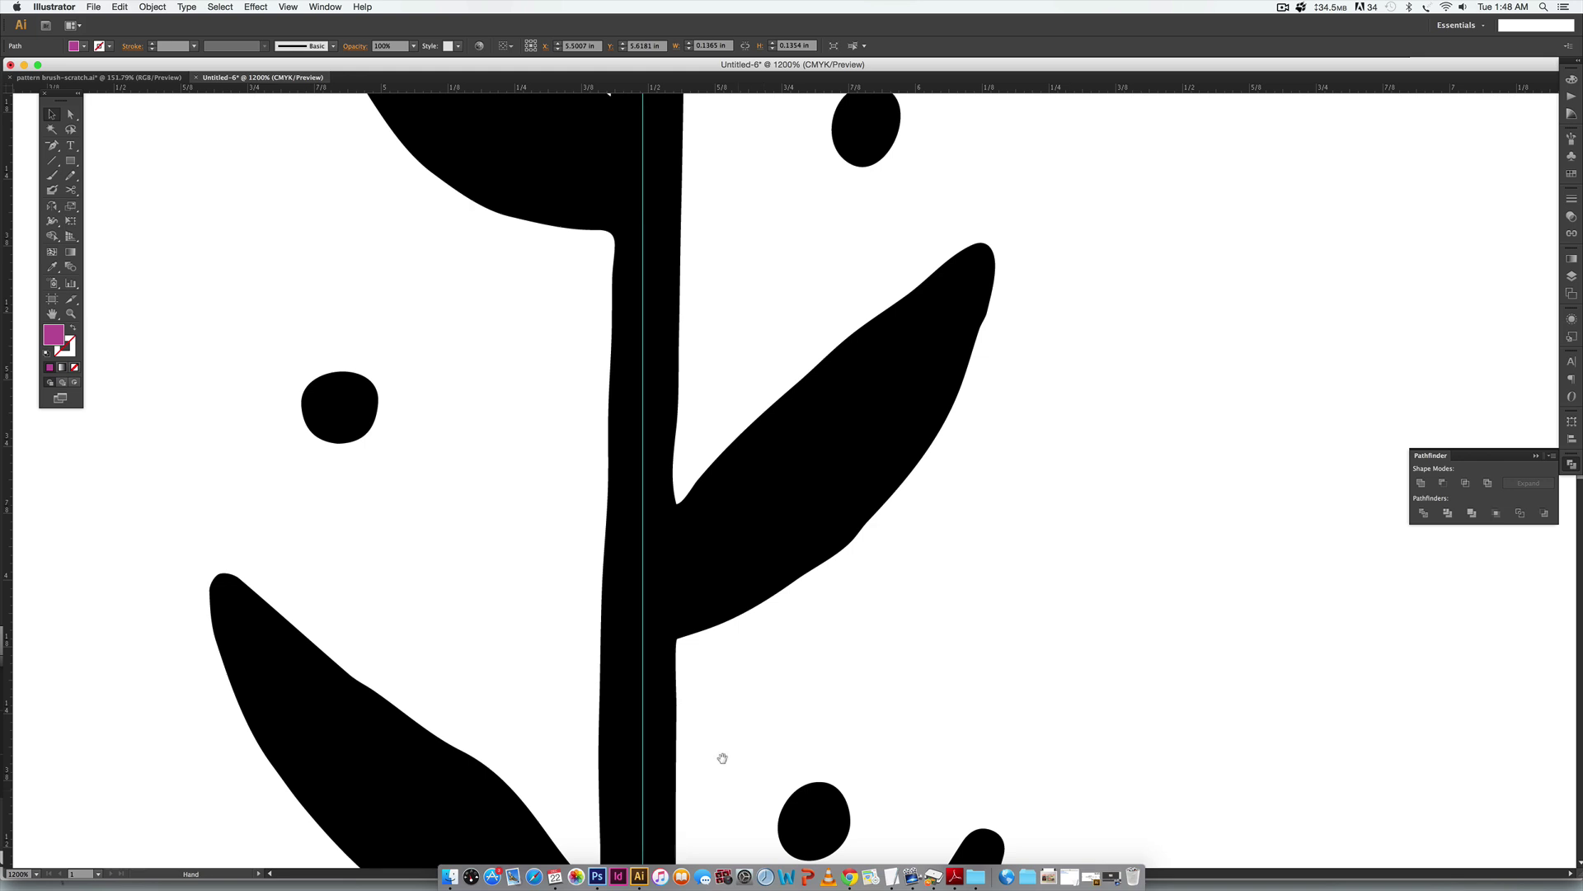
pyautogui.scroll(-10, 735, 758)
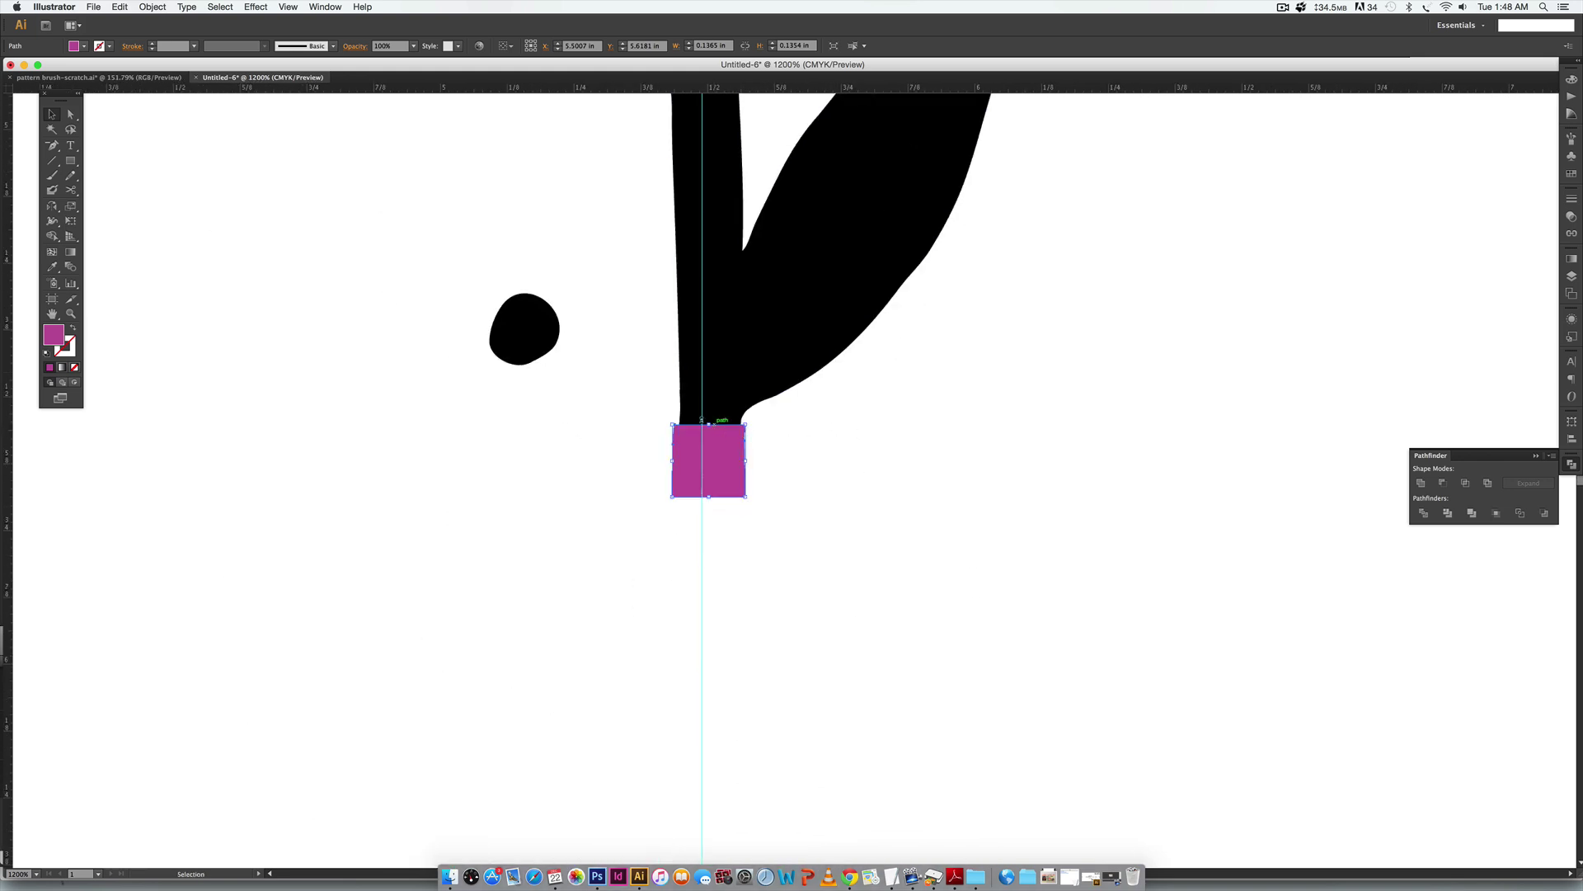
pyautogui.click(769, 437)
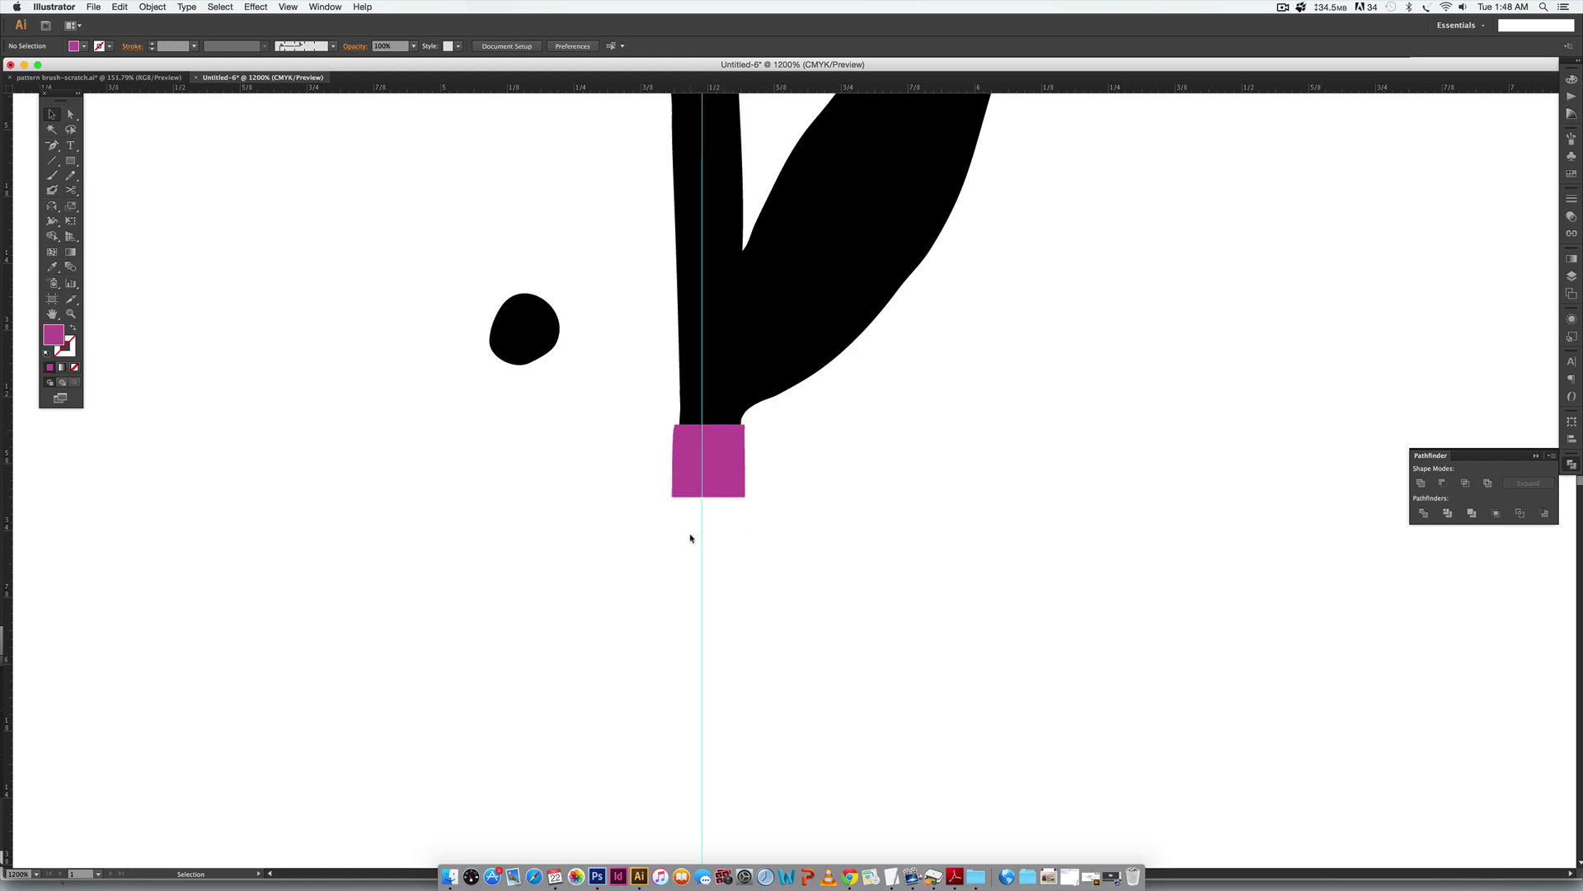
pyautogui.click(722, 477)
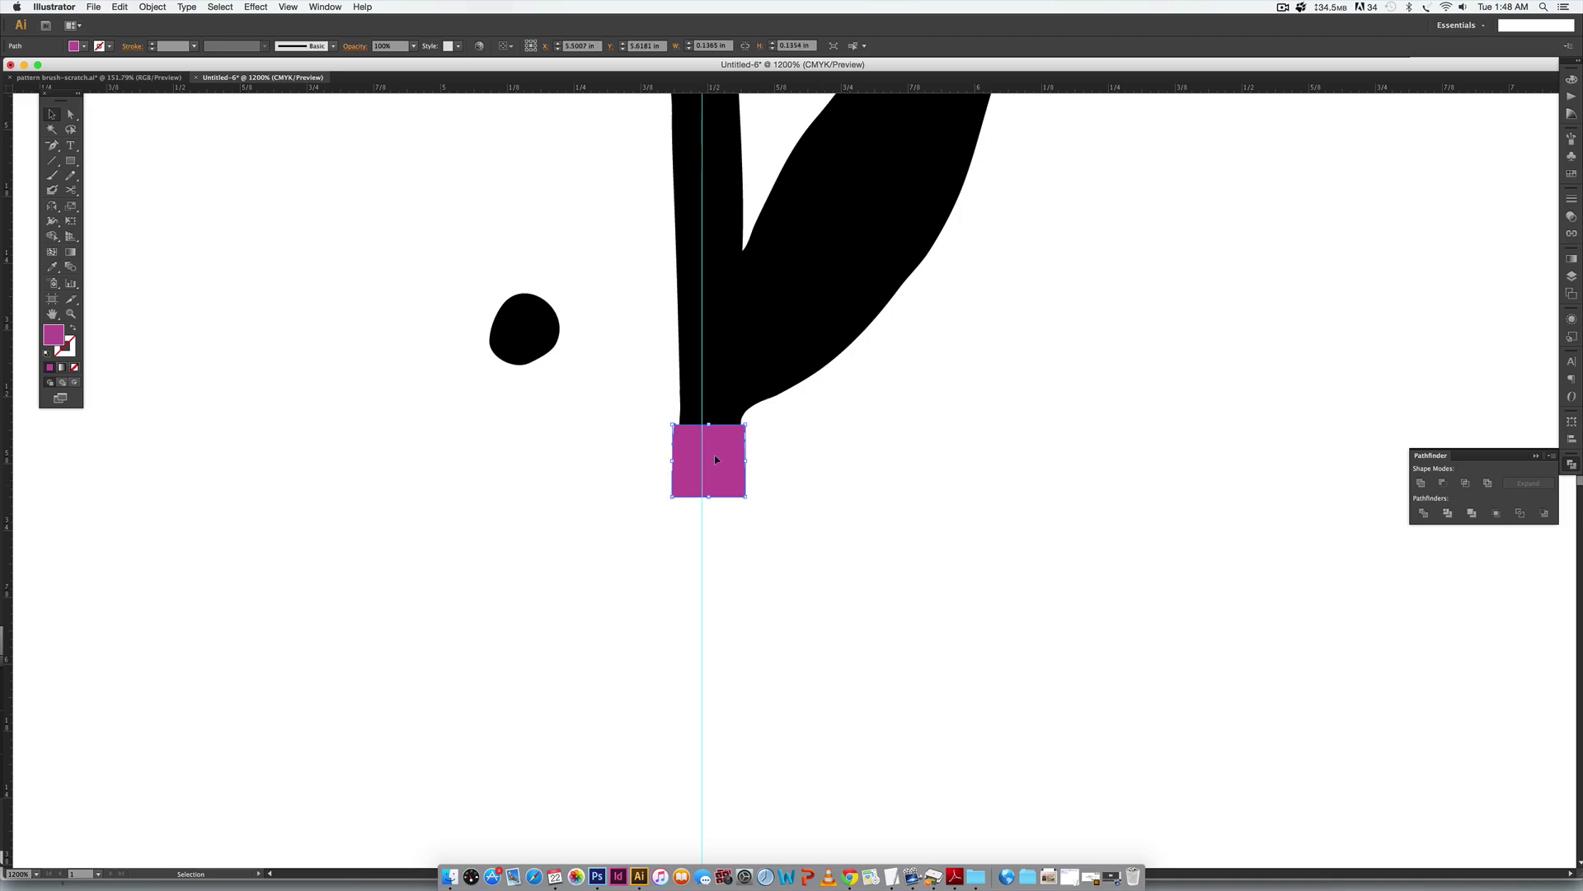
pyautogui.rightClick(724, 459)
pyautogui.moveTo(735, 637)
pyautogui.click(994, 716)
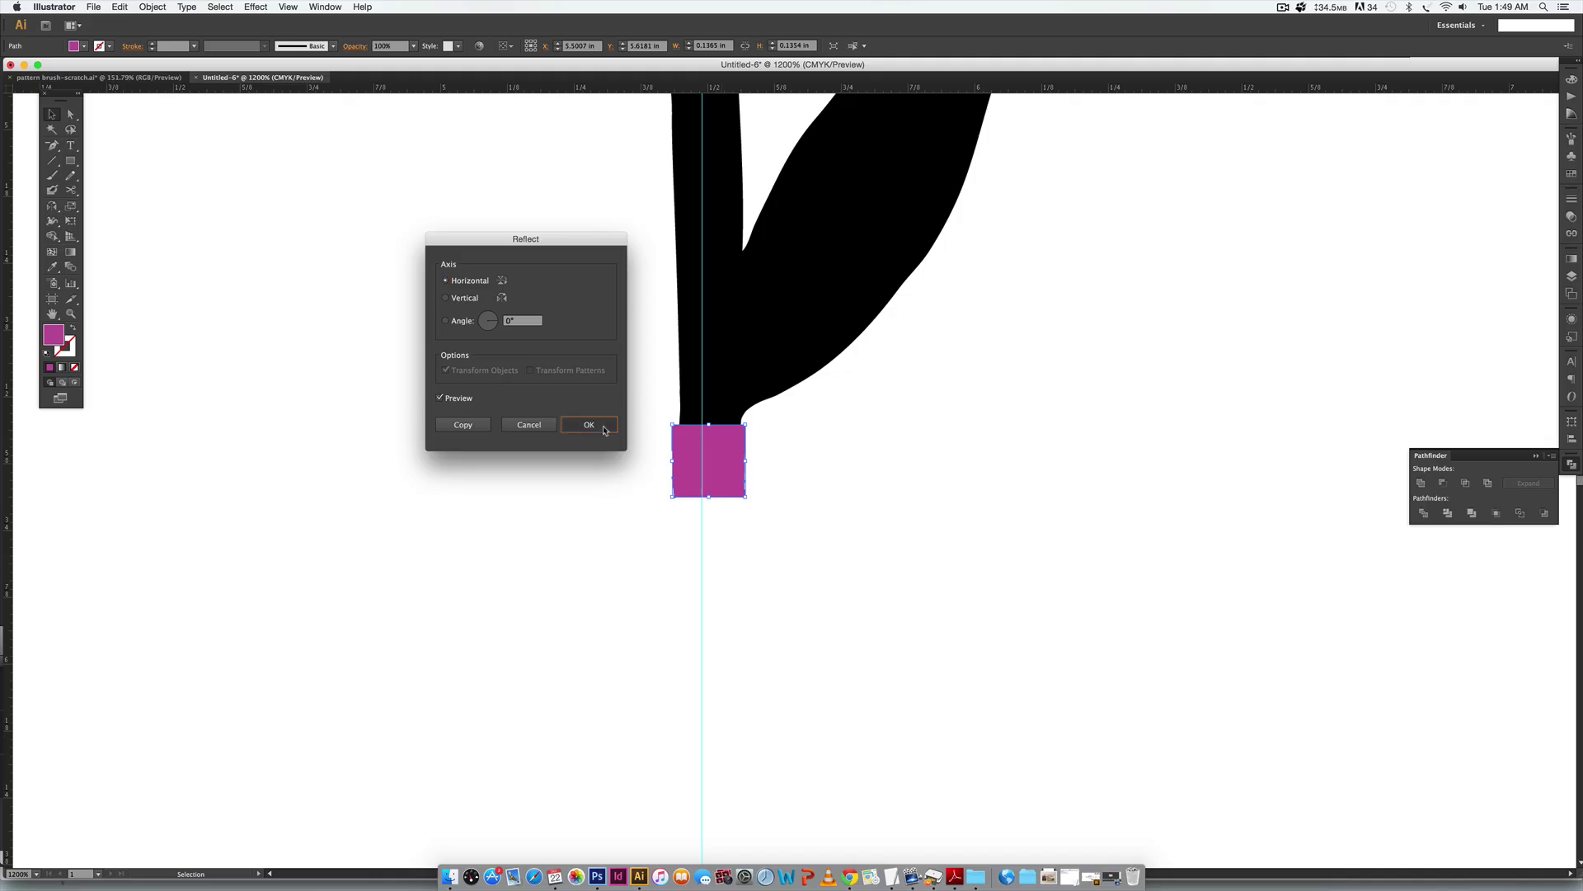
pyautogui.click(601, 428)
pyautogui.click(998, 513)
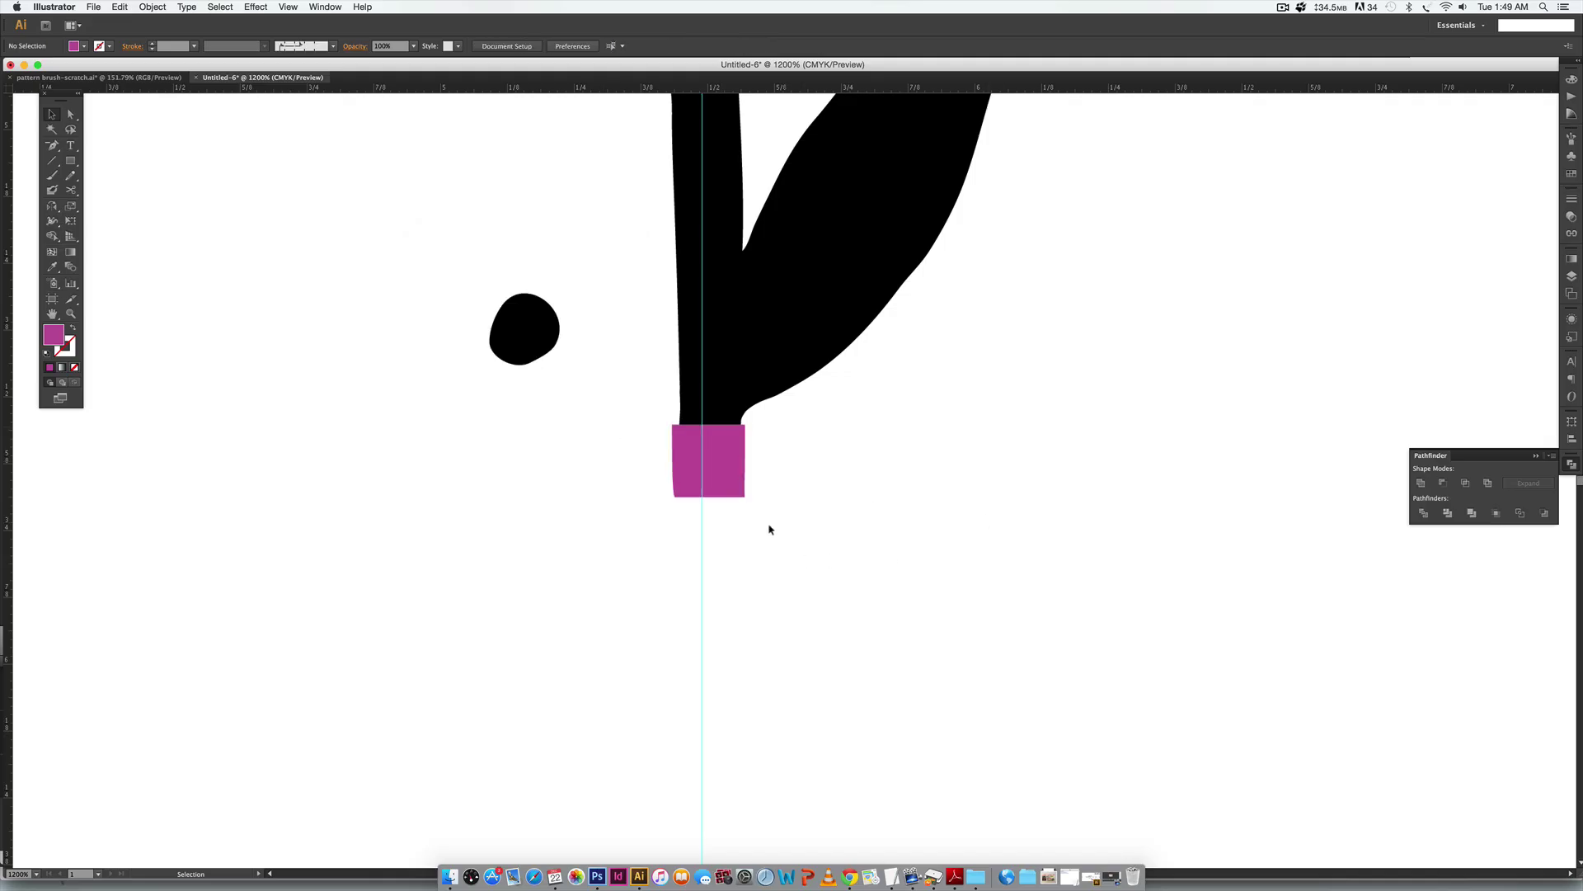
# Move the bottom magenta piece straight up so it overlaps the stem end and meets the lowest leaf's base.
pyautogui.click(724, 485)
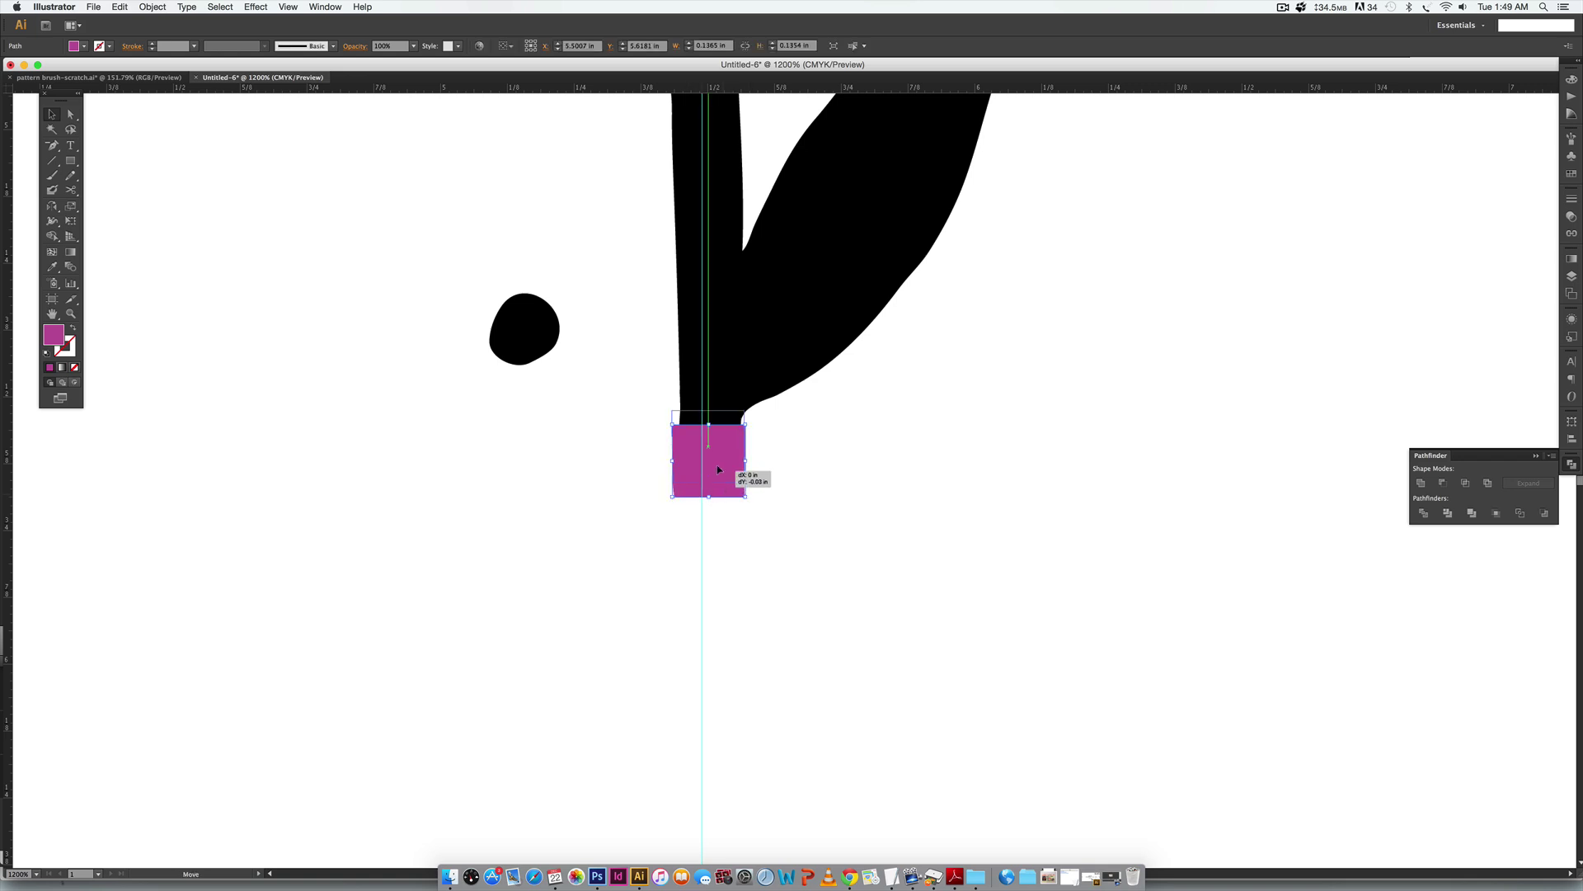
pyautogui.moveTo(724, 486); pyautogui.dragTo(723, 426)
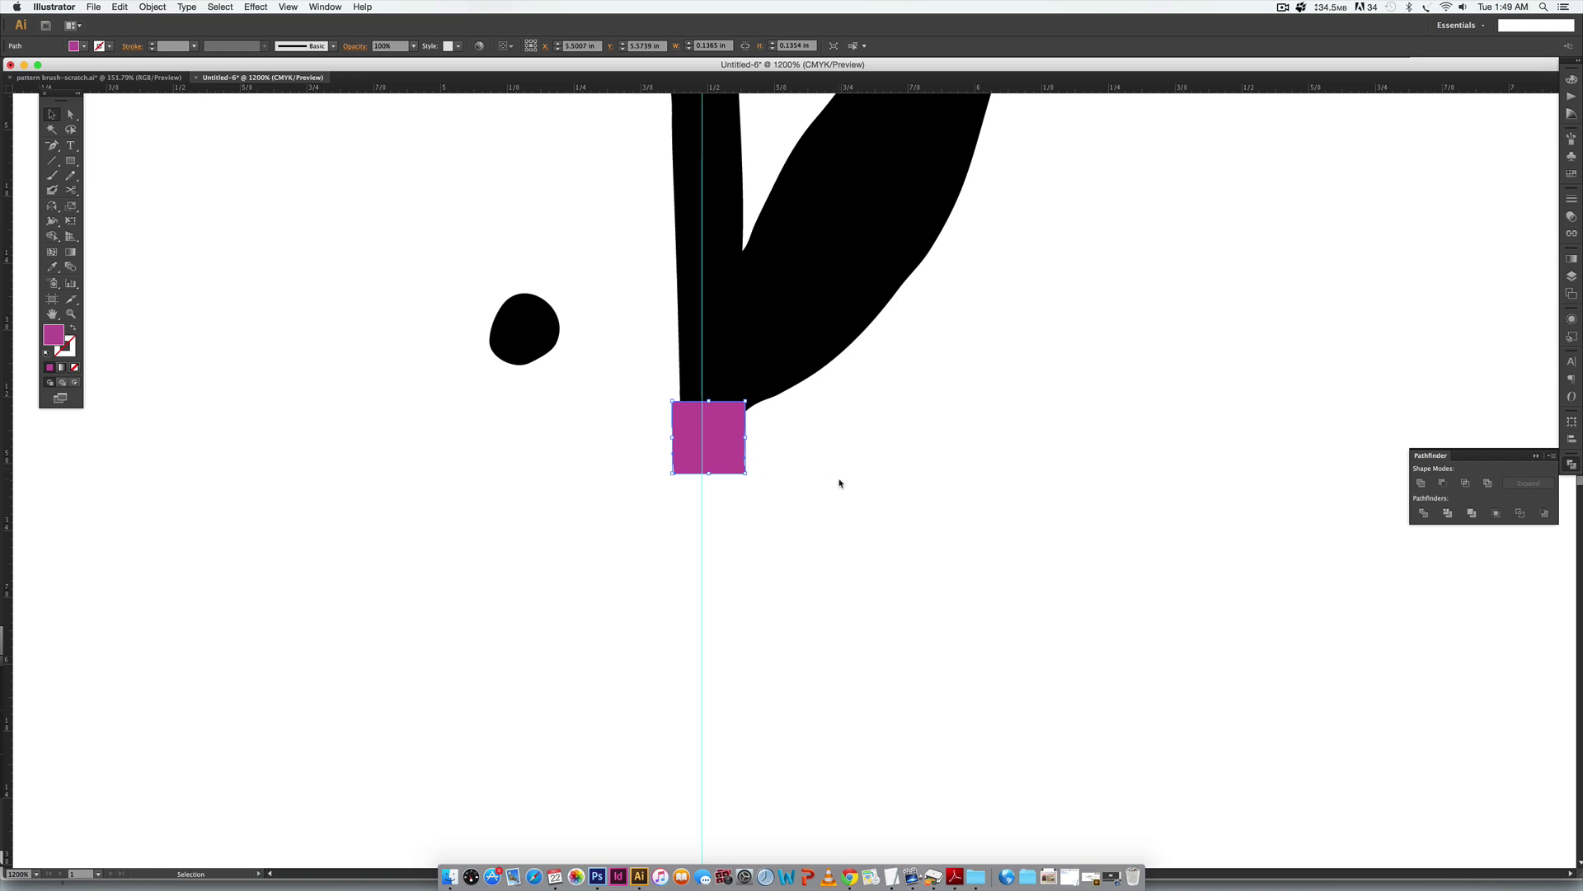
pyautogui.press('super+equal')
pyautogui.press('super+equal')
pyautogui.moveTo(805, 396); pyautogui.dragTo(920, 564)
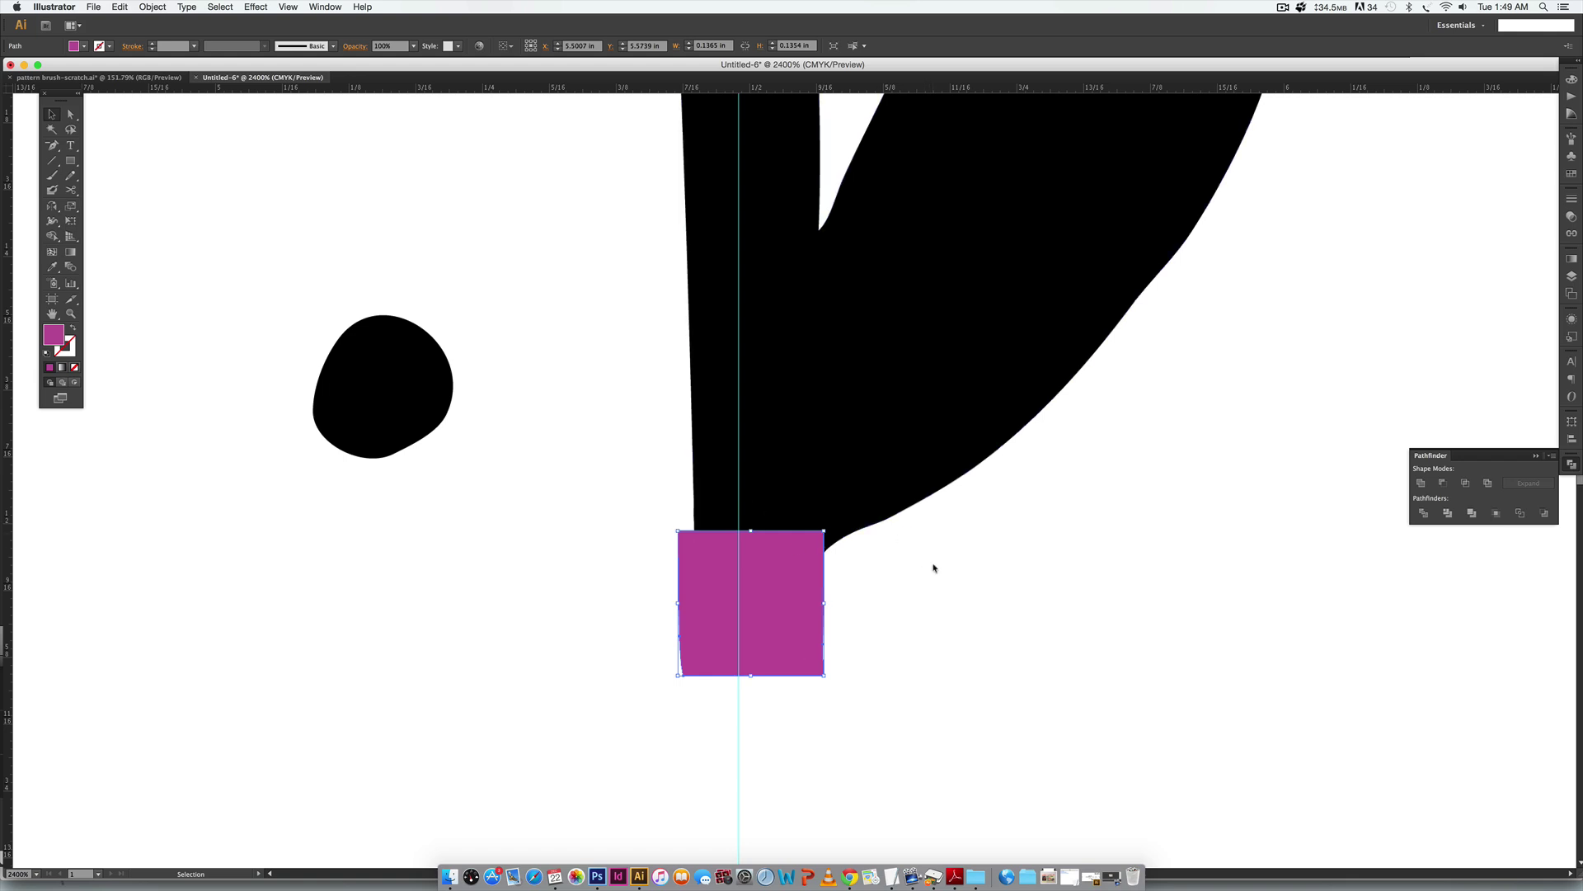
# Select the whole doodle with both magenta end pieces and merge them into one shape with Pathfinder Unite.
pyautogui.press('super+minus')
pyautogui.press('super+minus')
pyautogui.press('super+minus')
pyautogui.press('super+minus')
pyautogui.press('super+minus')
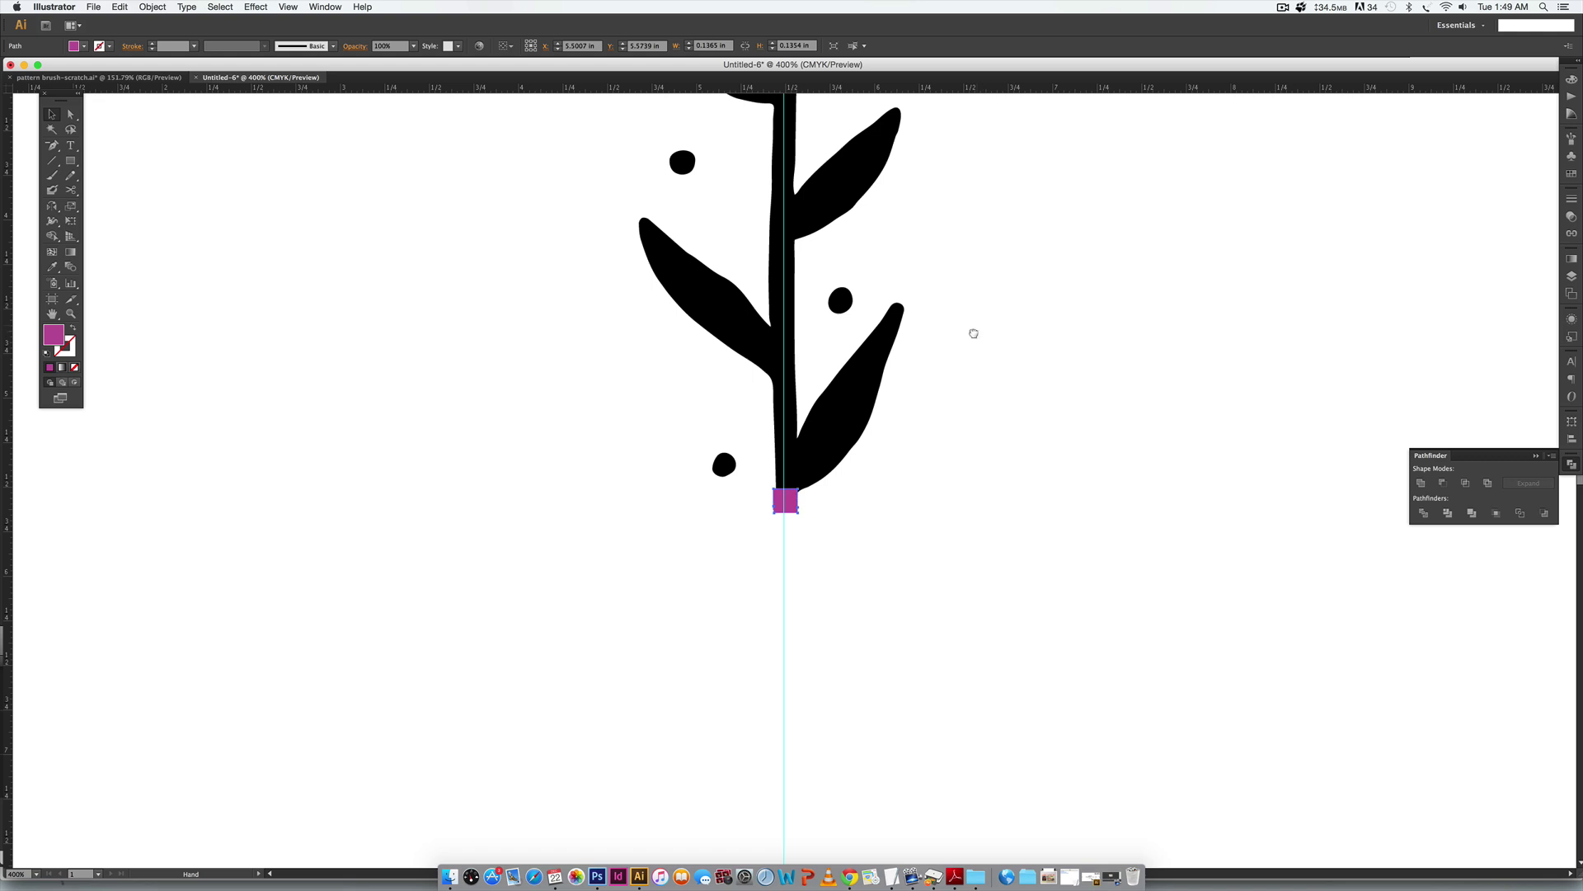
pyautogui.moveTo(975, 325); pyautogui.dragTo(954, 558)
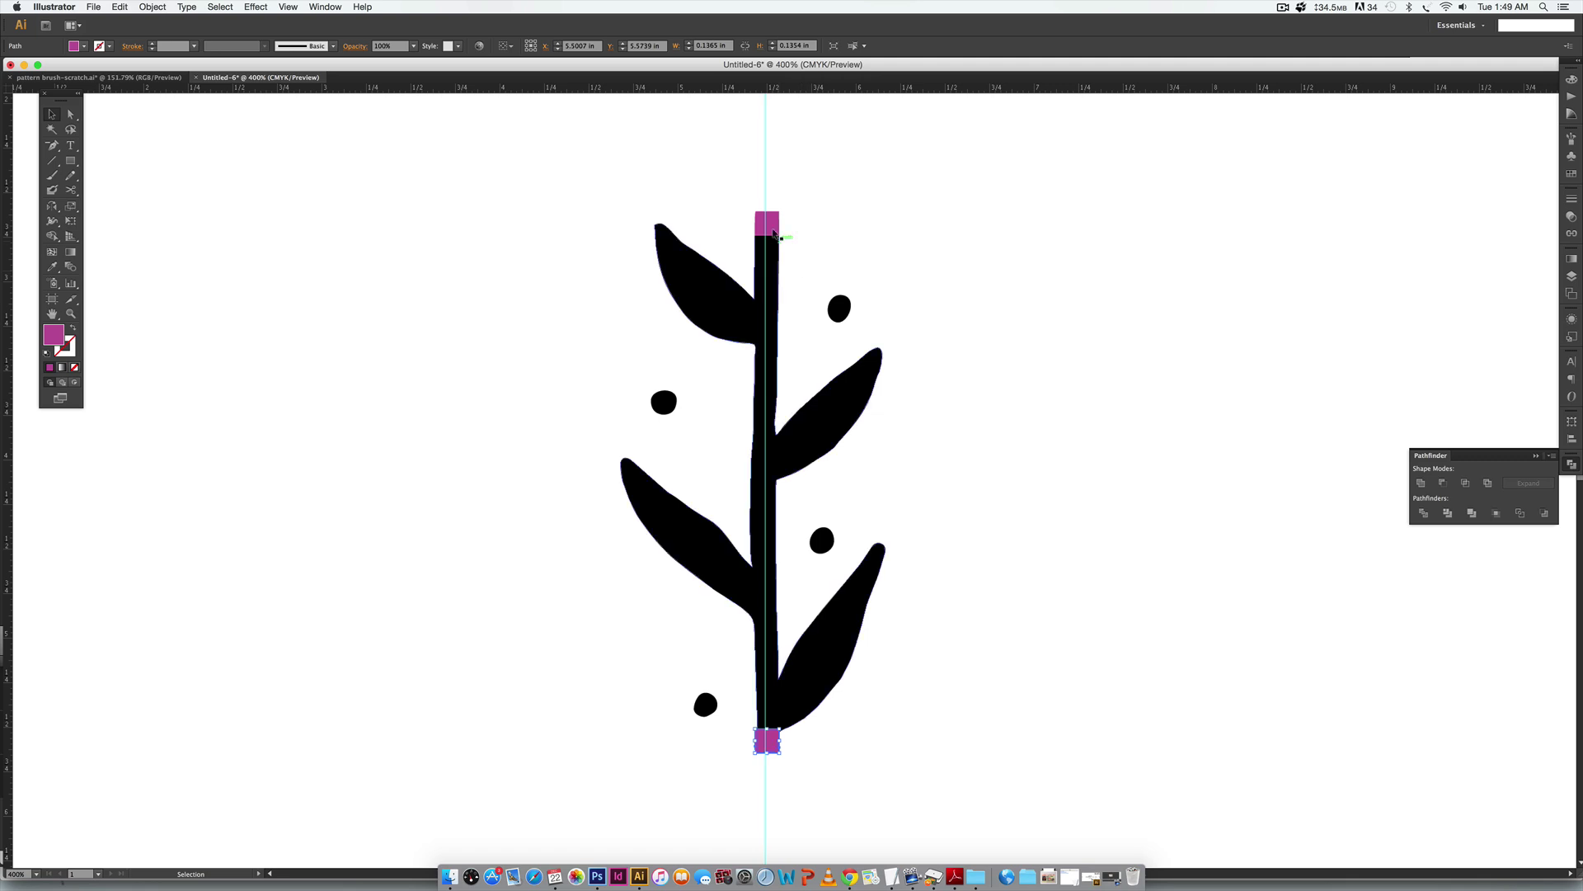
pyautogui.moveTo(1056, 208); pyautogui.dragTo(580, 780)
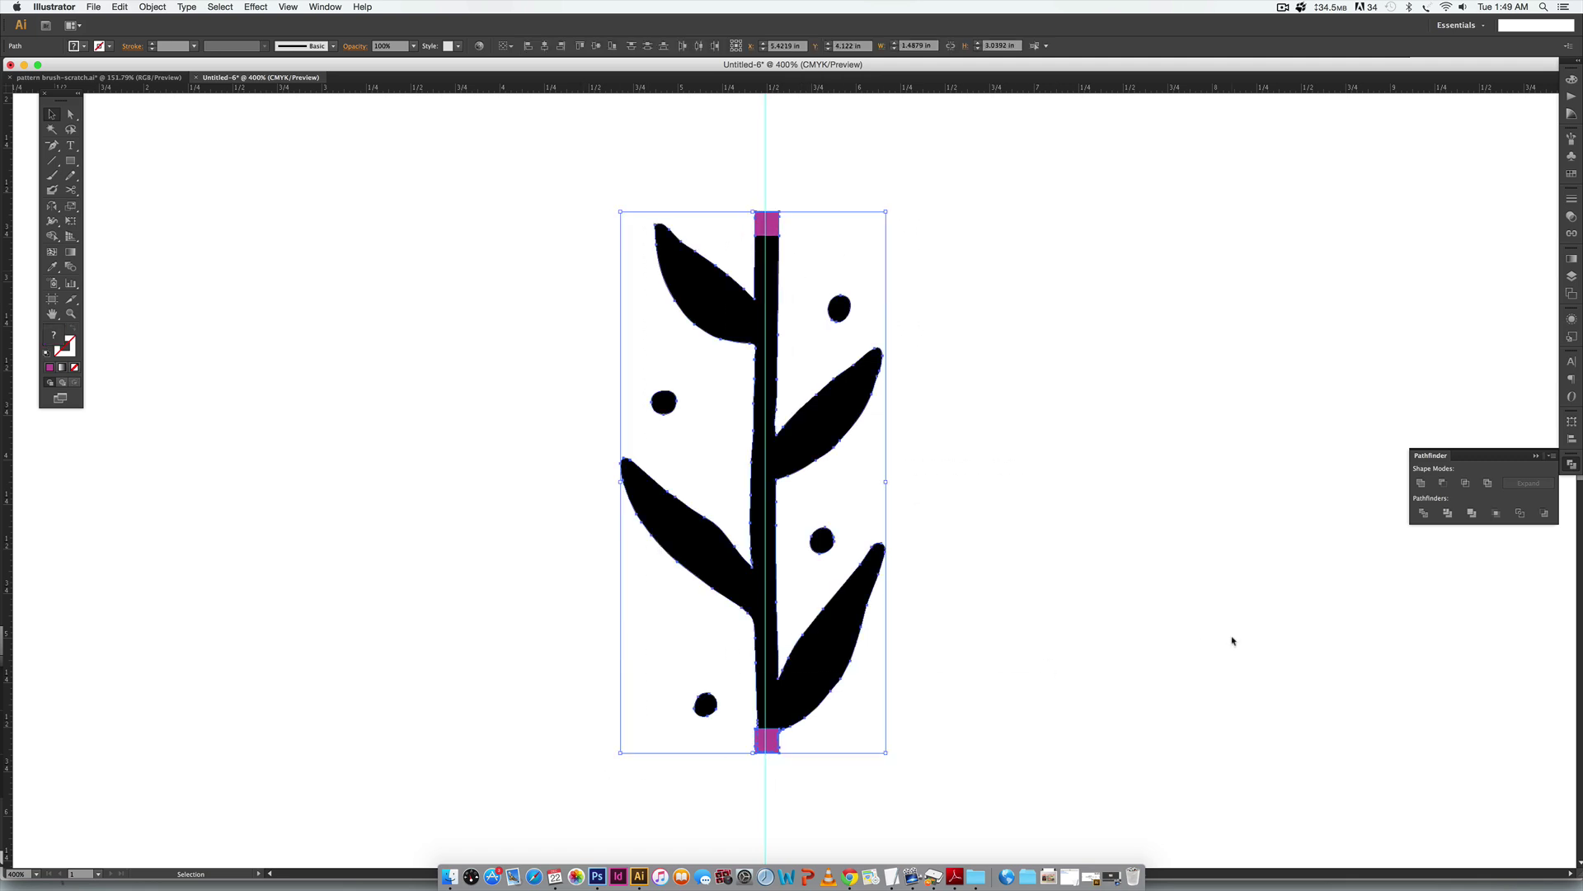
pyautogui.click(1419, 484)
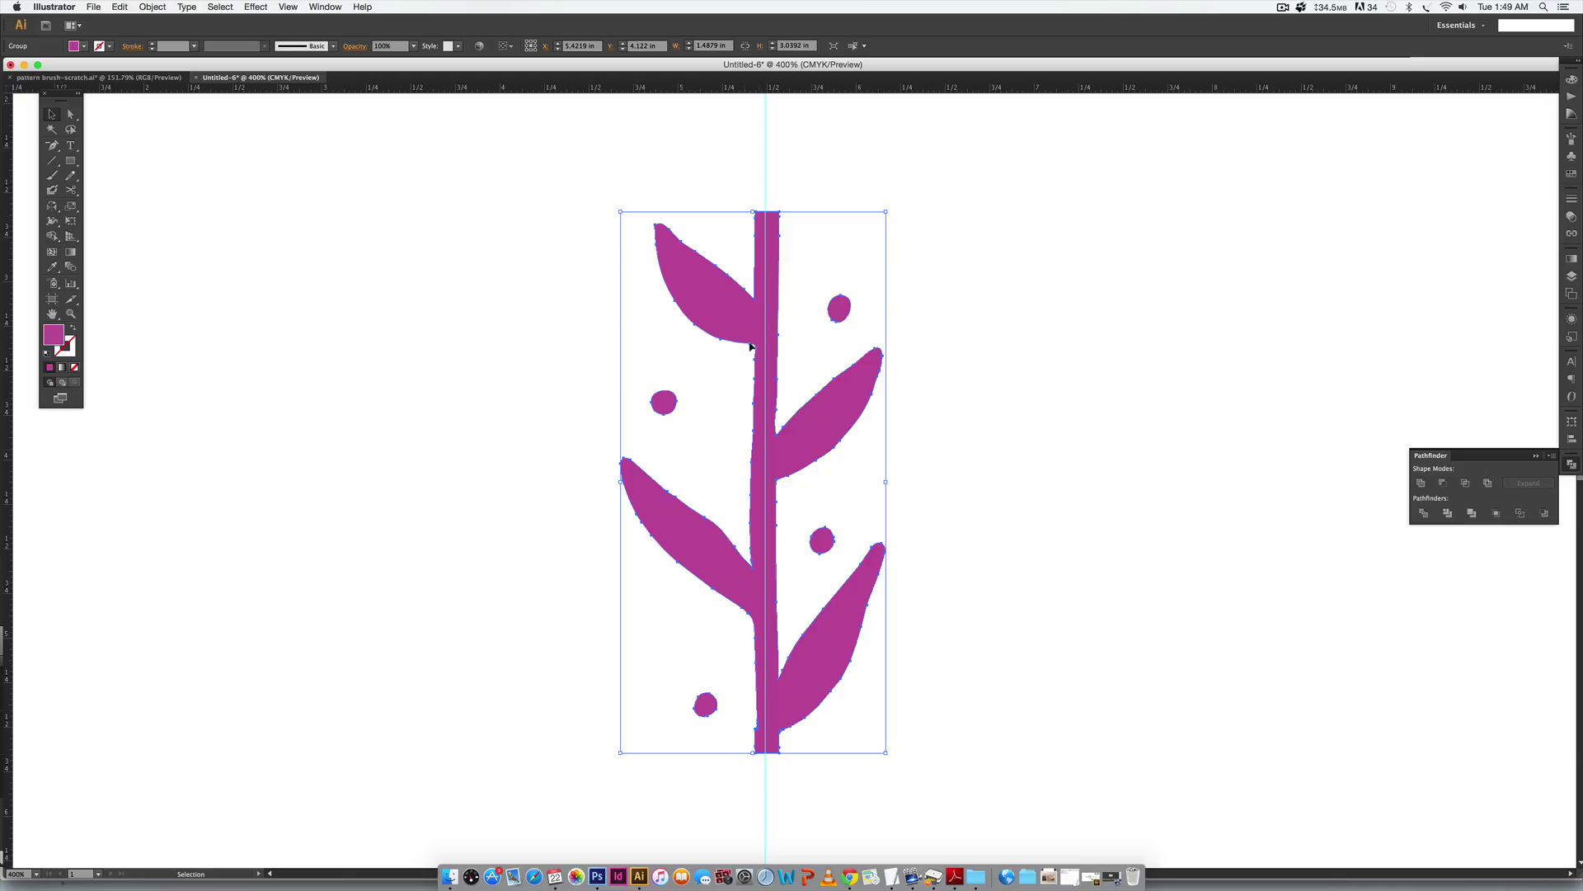
# Fill the united doodle with black and deselect it.
pyautogui.click(1572, 79)
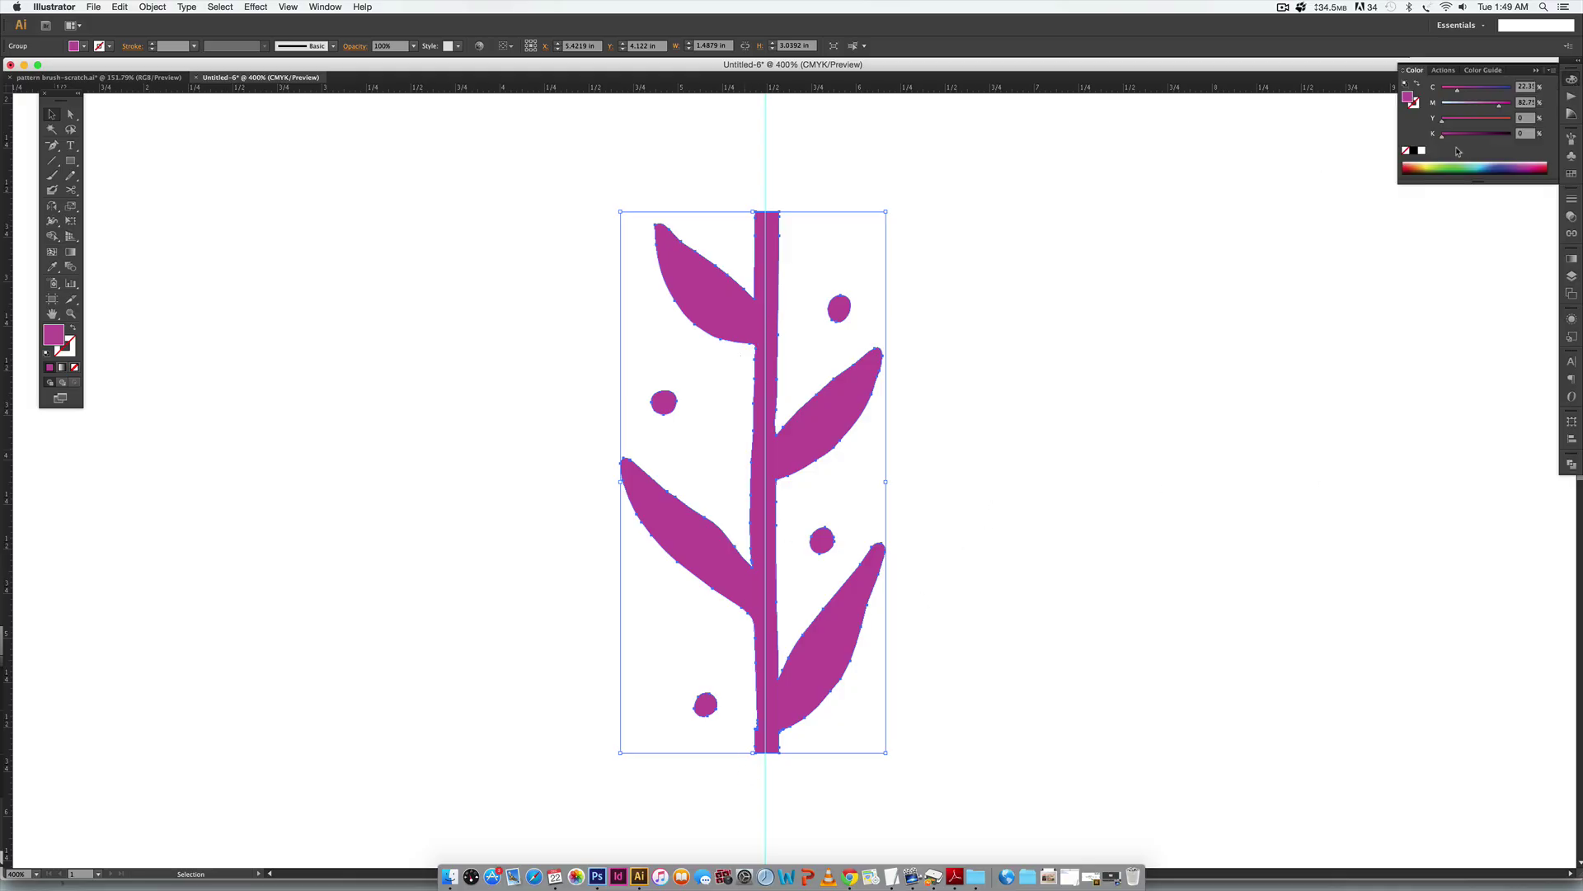
pyautogui.click(1413, 150)
pyautogui.click(1050, 526)
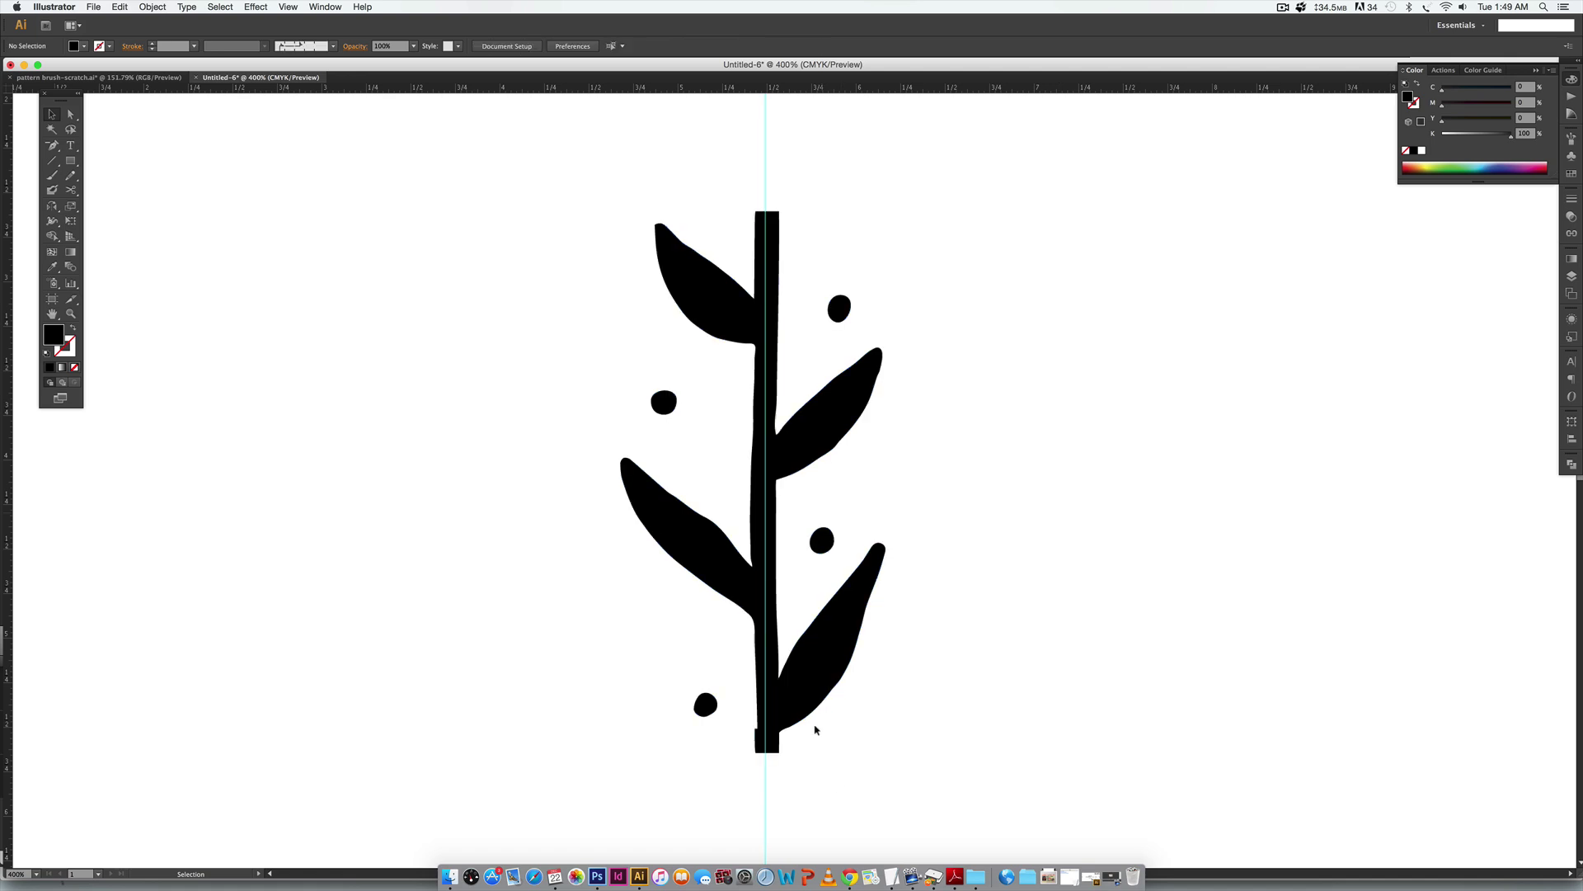
# Round the sharp corner where the lowest leaf meets the bottom of the stem with the Pencil tool.
pyautogui.press('z')
pyautogui.moveTo(725, 702); pyautogui.dragTo(859, 757)
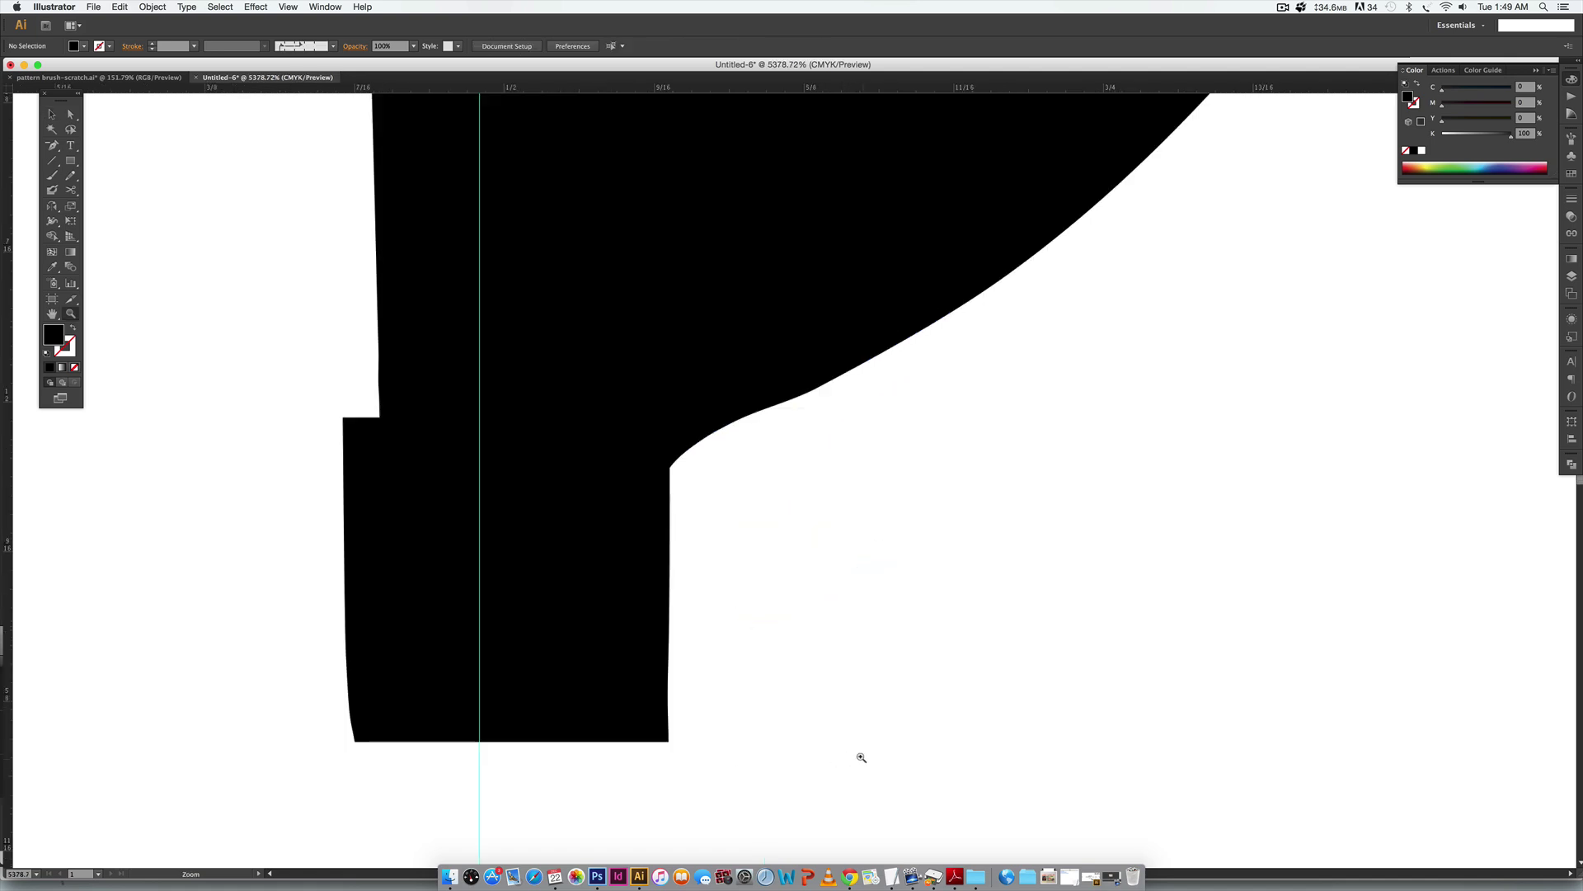
pyautogui.moveTo(598, 539); pyautogui.dragTo(916, 530)
pyautogui.press('v')
pyautogui.click(909, 573)
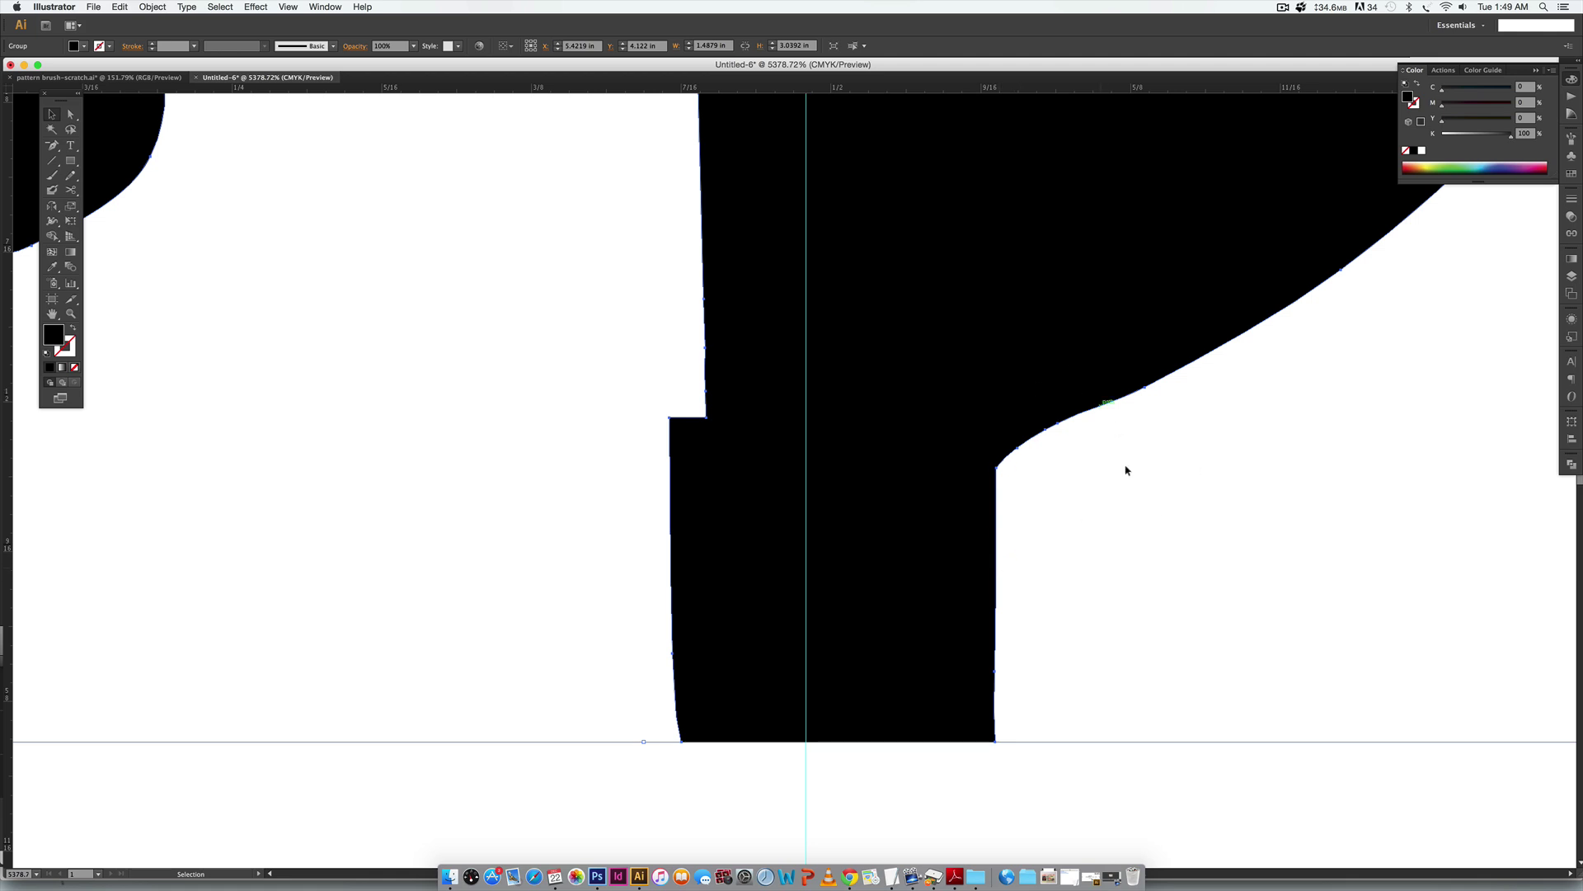
pyautogui.press('n')
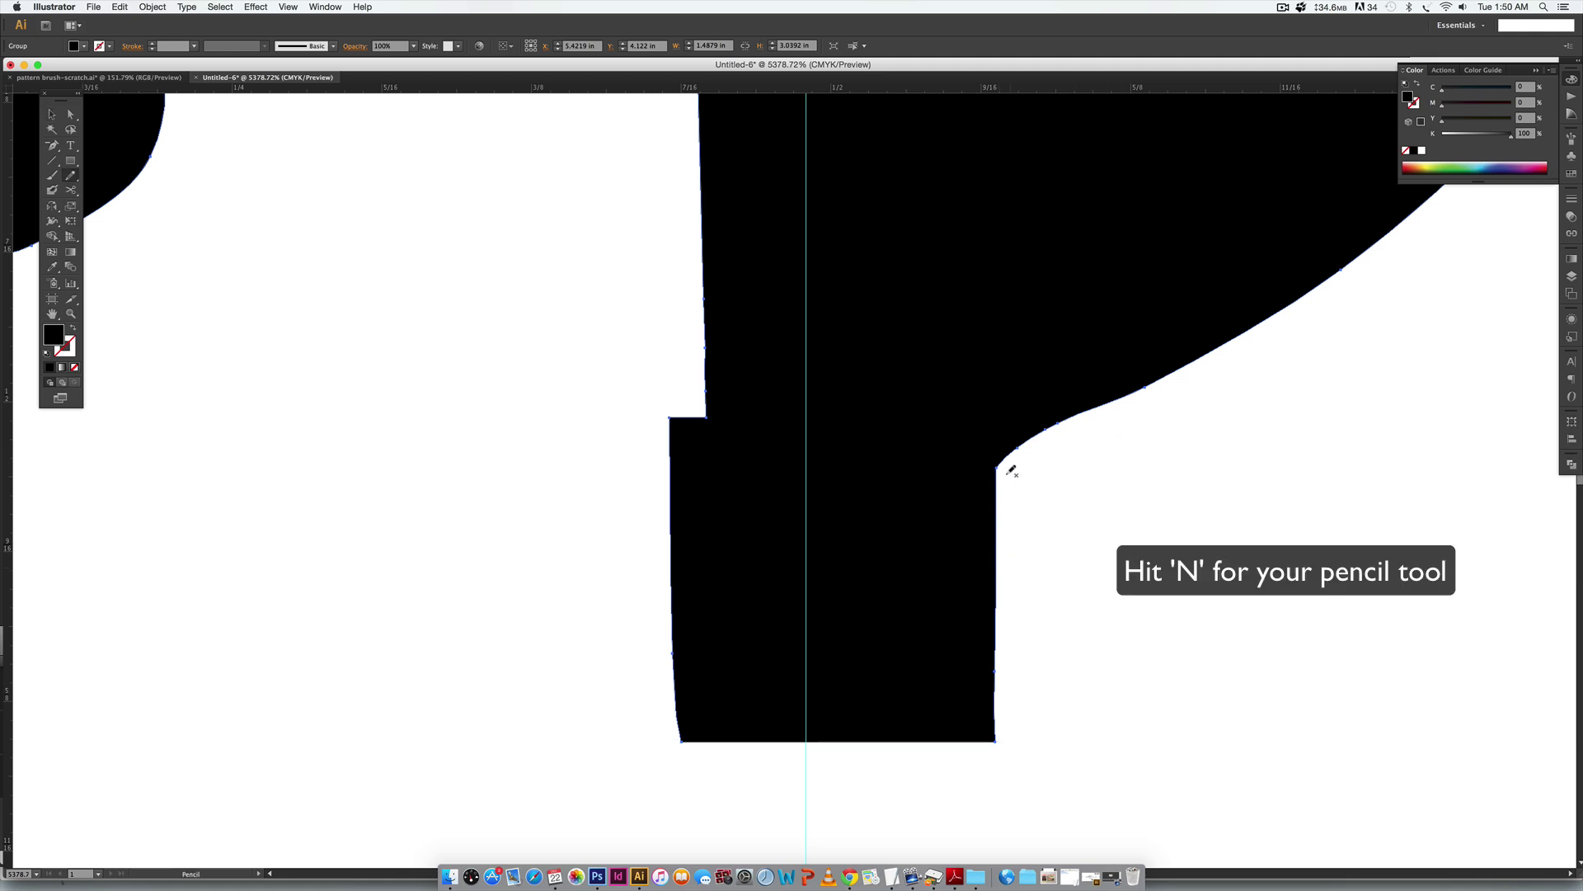
pyautogui.moveTo(996, 477); pyautogui.dragTo(996, 498)
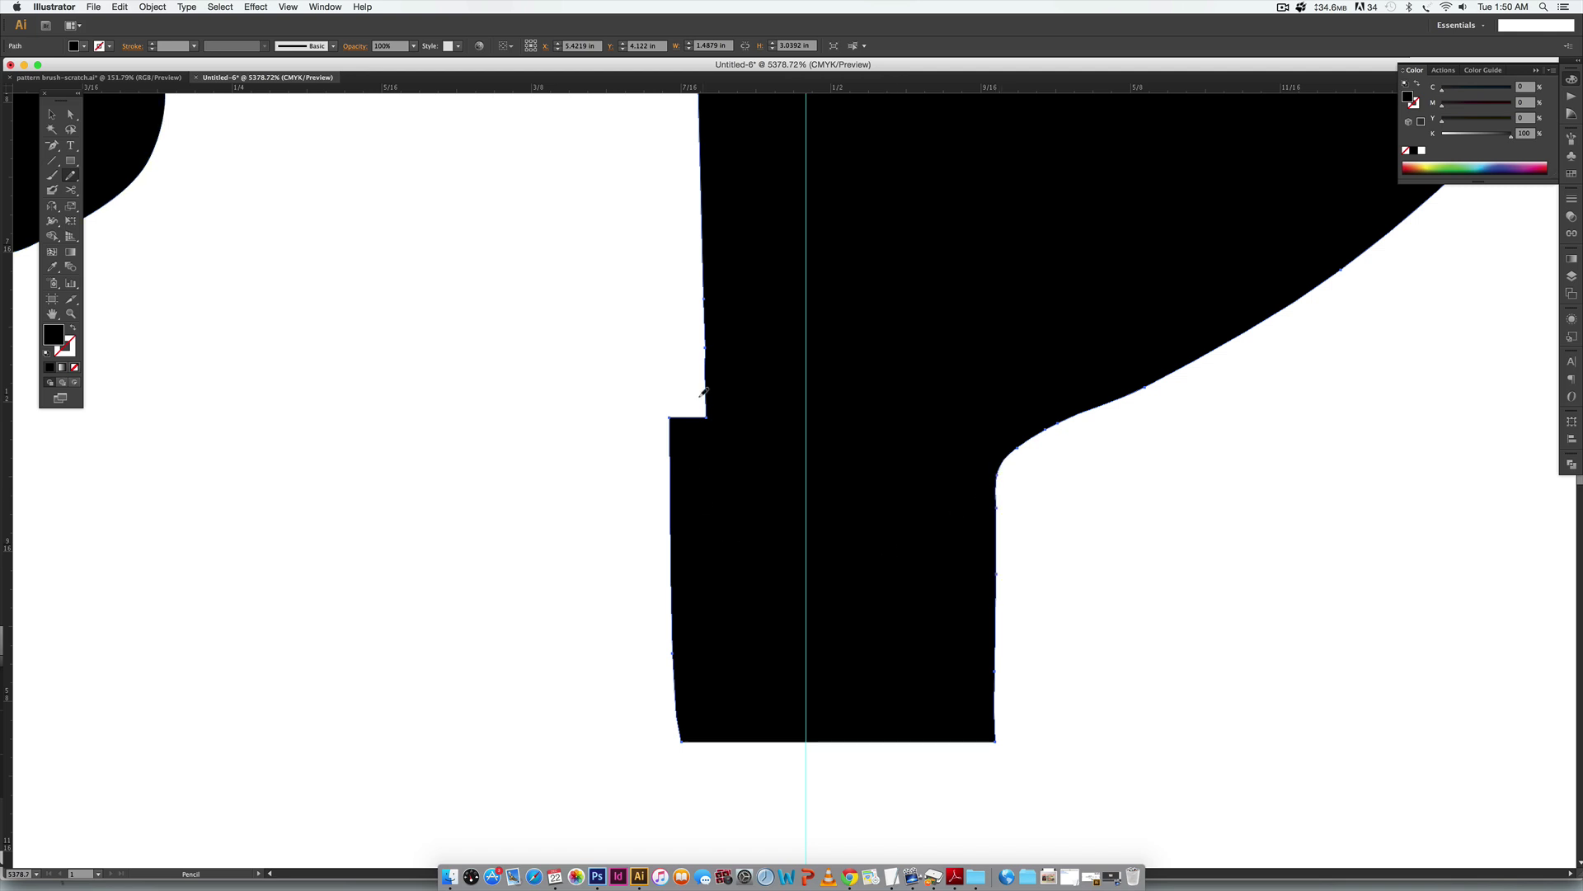
# Redraw the left edge of the lower stem with the Pencil tool to smooth out the step at the join.
pyautogui.moveTo(714, 233)
pyautogui.mouseDown()
pyautogui.moveTo(685, 484)
pyautogui.moveTo(672, 473)
pyautogui.mouseUp()
pyautogui.moveTo(692, 238); pyautogui.dragTo(699, 101)
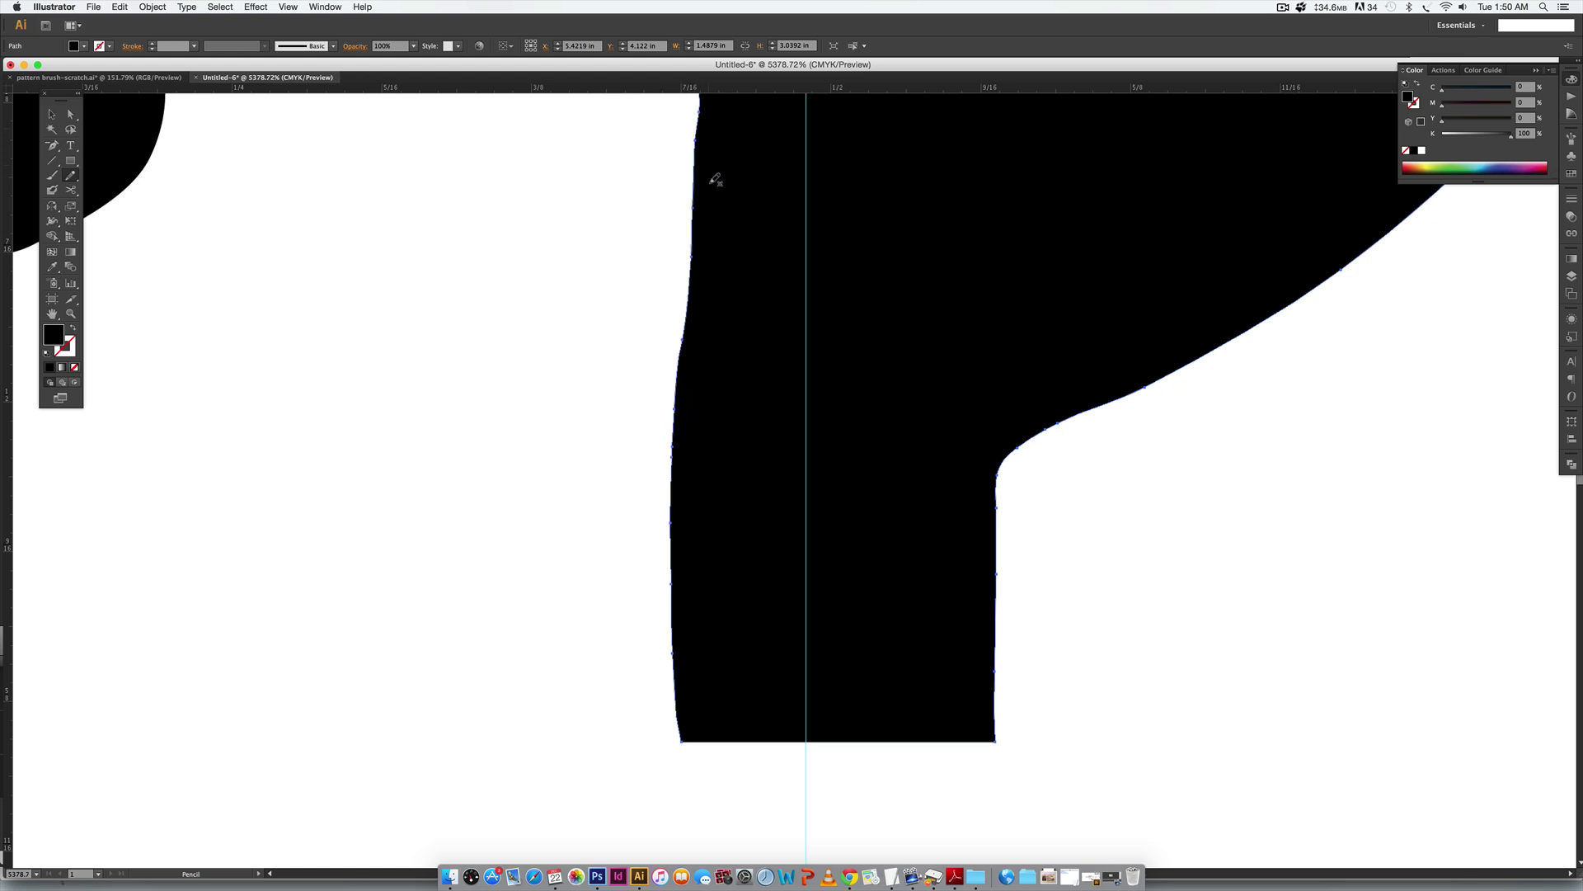
pyautogui.scroll(3, 804, 476)
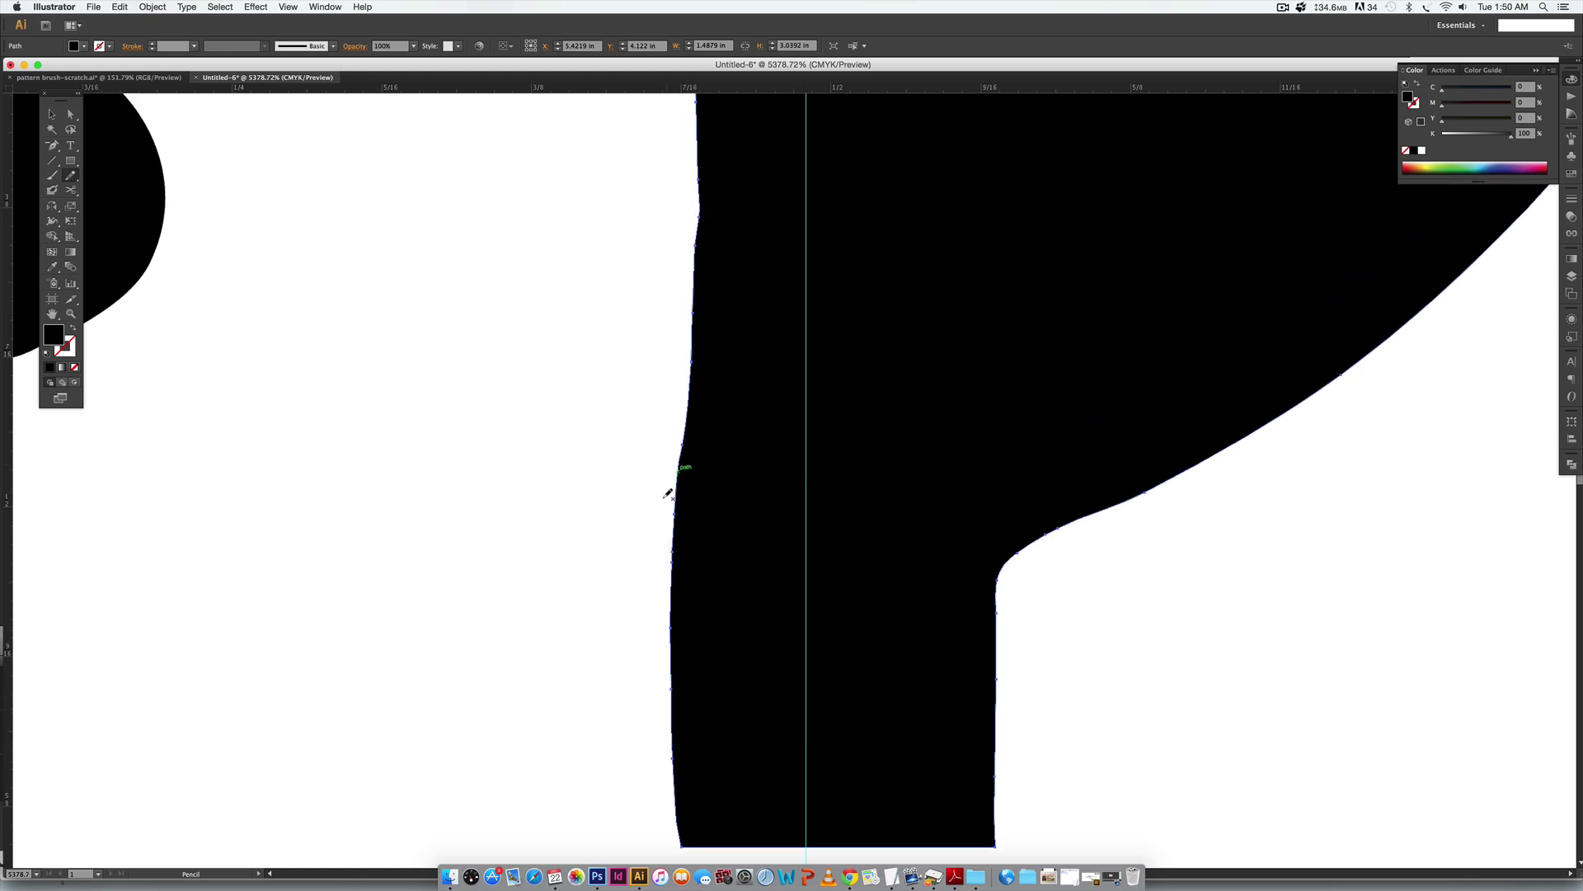
pyautogui.moveTo(687, 334); pyautogui.dragTo(695, 267)
pyautogui.moveTo(700, 213); pyautogui.dragTo(699, 209)
# Delete the surplus anchor points along the lower stem's left edge to straighten it.
pyautogui.press('super+minus')
pyautogui.press('super+minus')
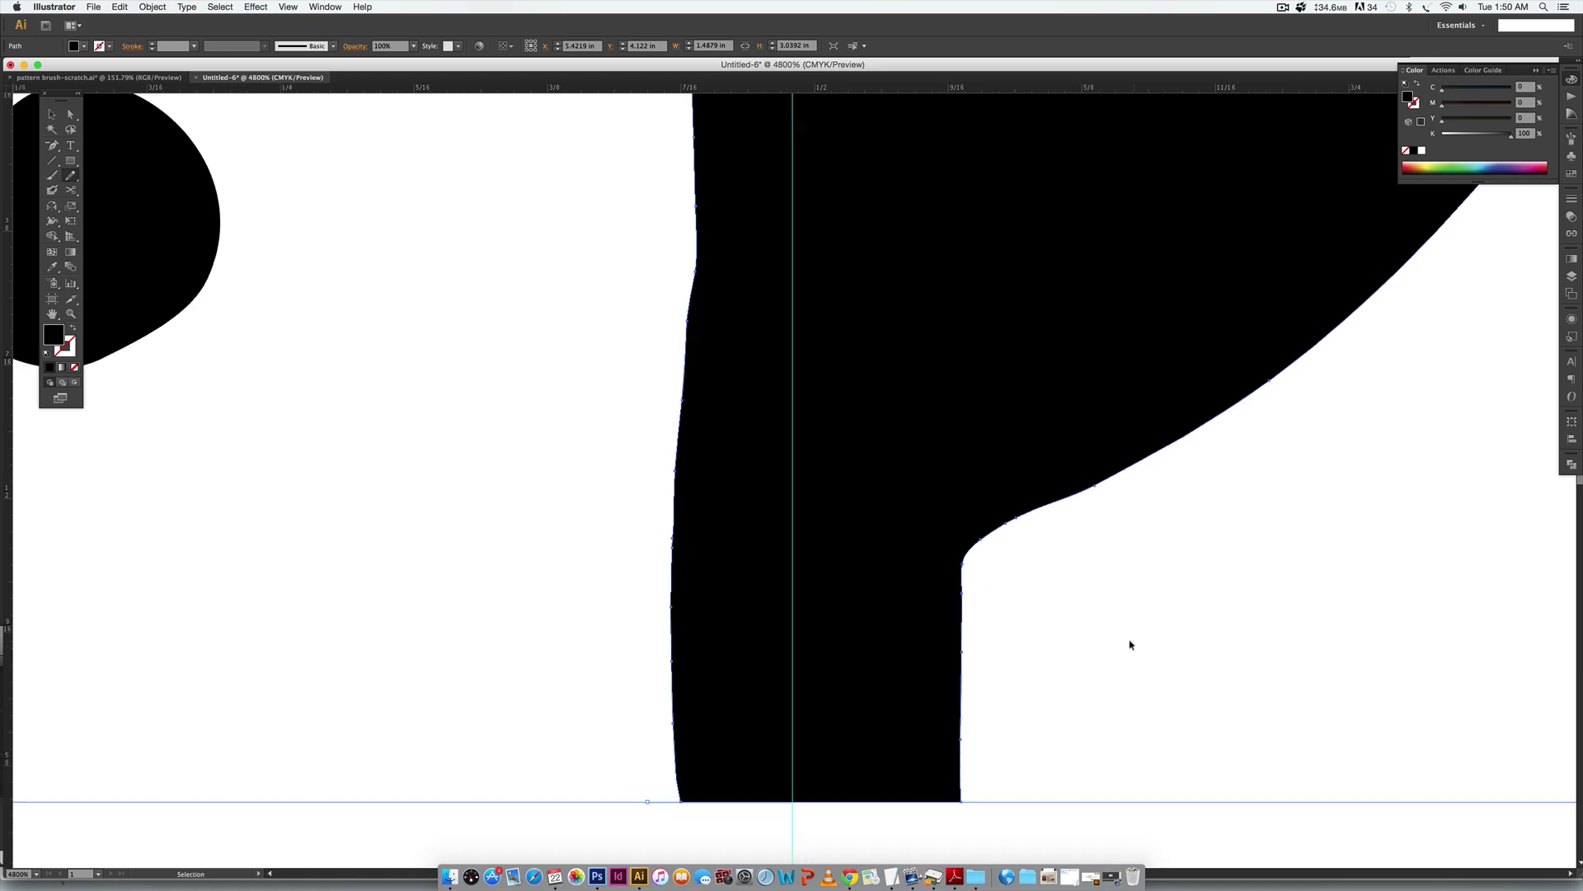
pyautogui.moveTo(912, 742); pyautogui.dragTo(909, 712)
pyautogui.press('-')
pyautogui.click(725, 336)
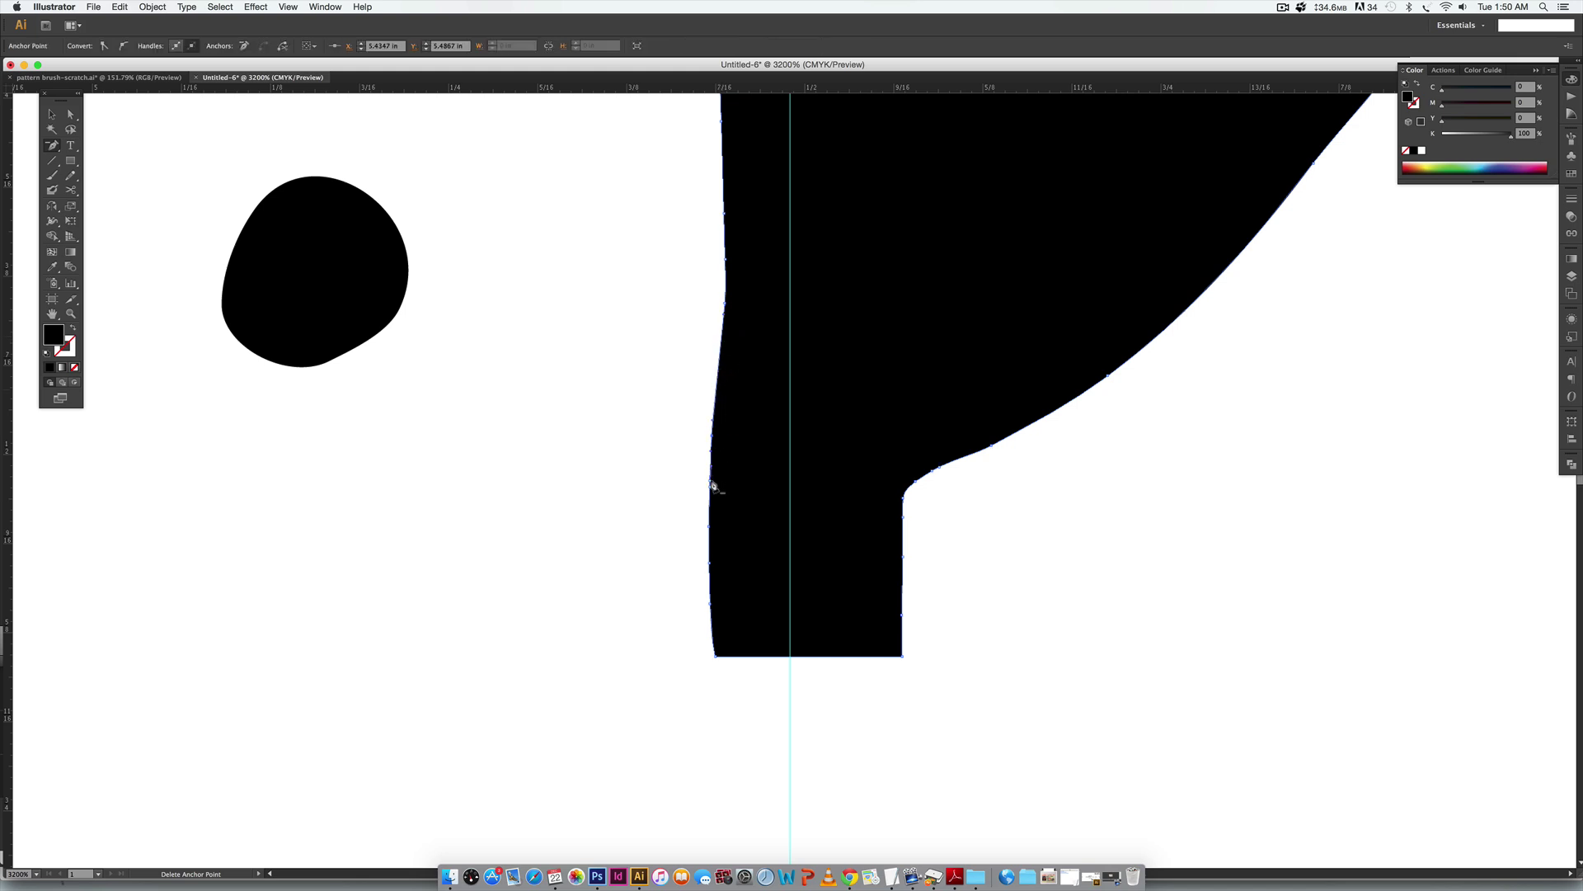
pyautogui.click(711, 431)
pyautogui.click(709, 513)
pyautogui.click(710, 526)
pyautogui.click(710, 563)
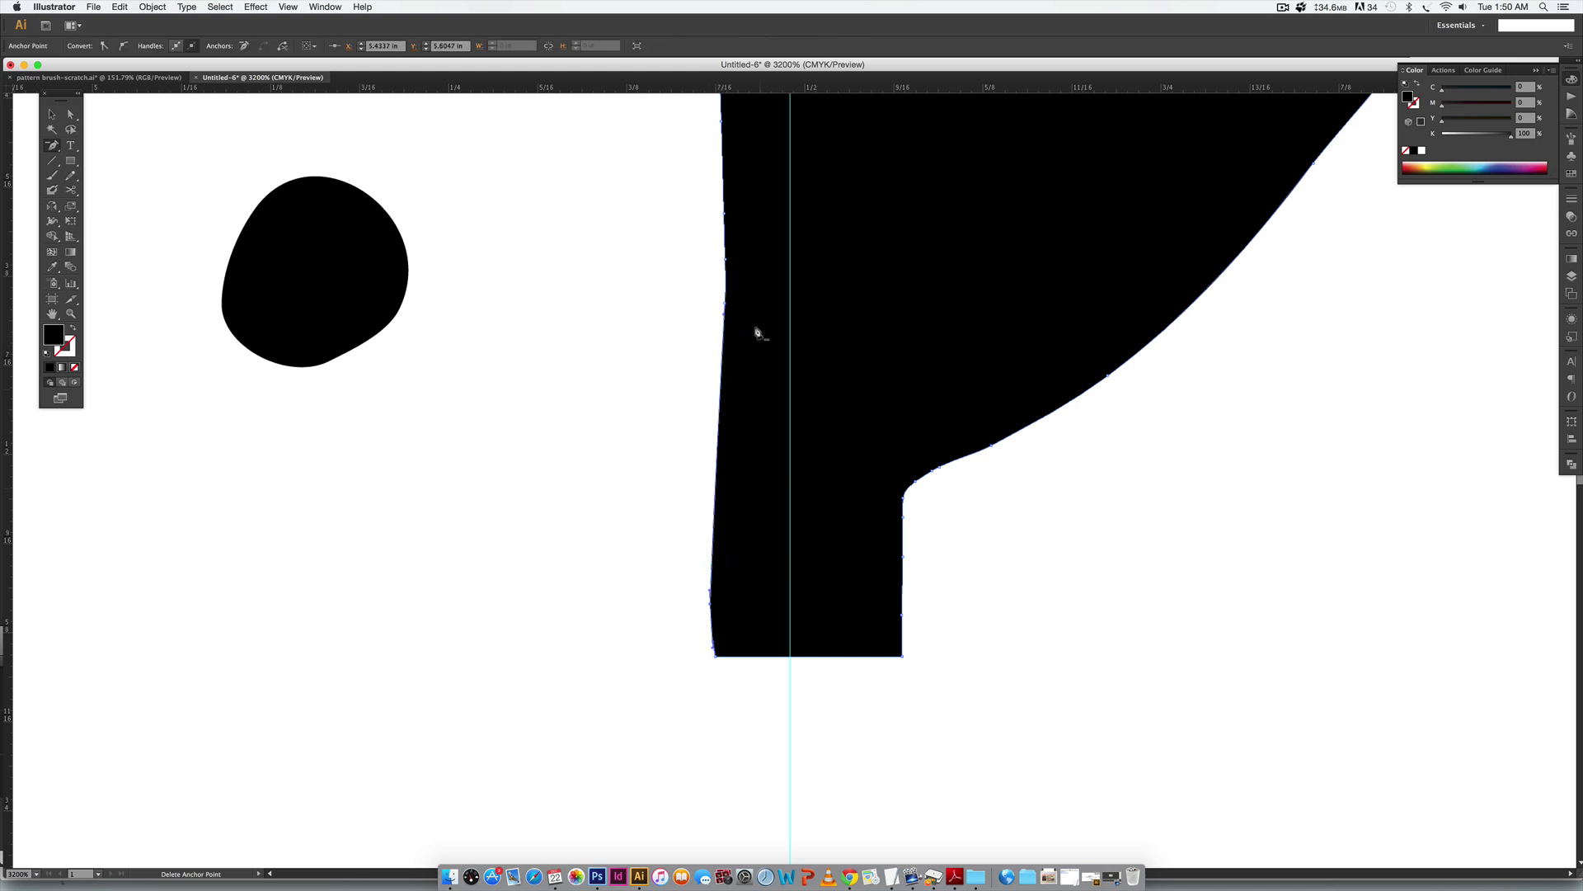
pyautogui.press('v')
pyautogui.click(1190, 703)
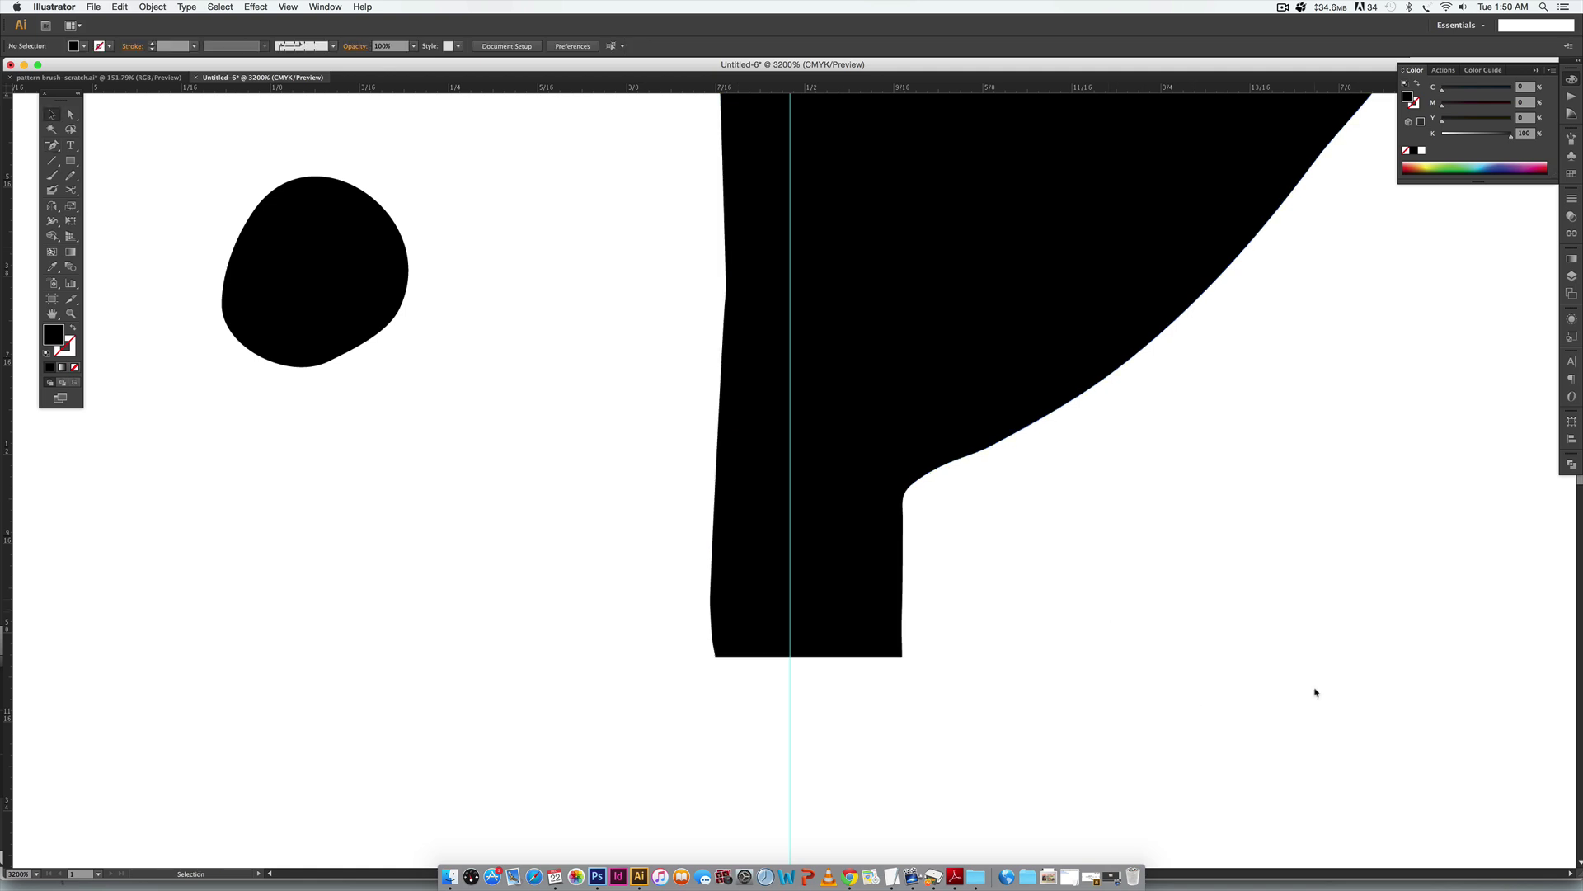
# Duplicate the doodle straight down so the stem ends meet, and examine the transition at the seam.
pyautogui.scroll(5, 993, 427)
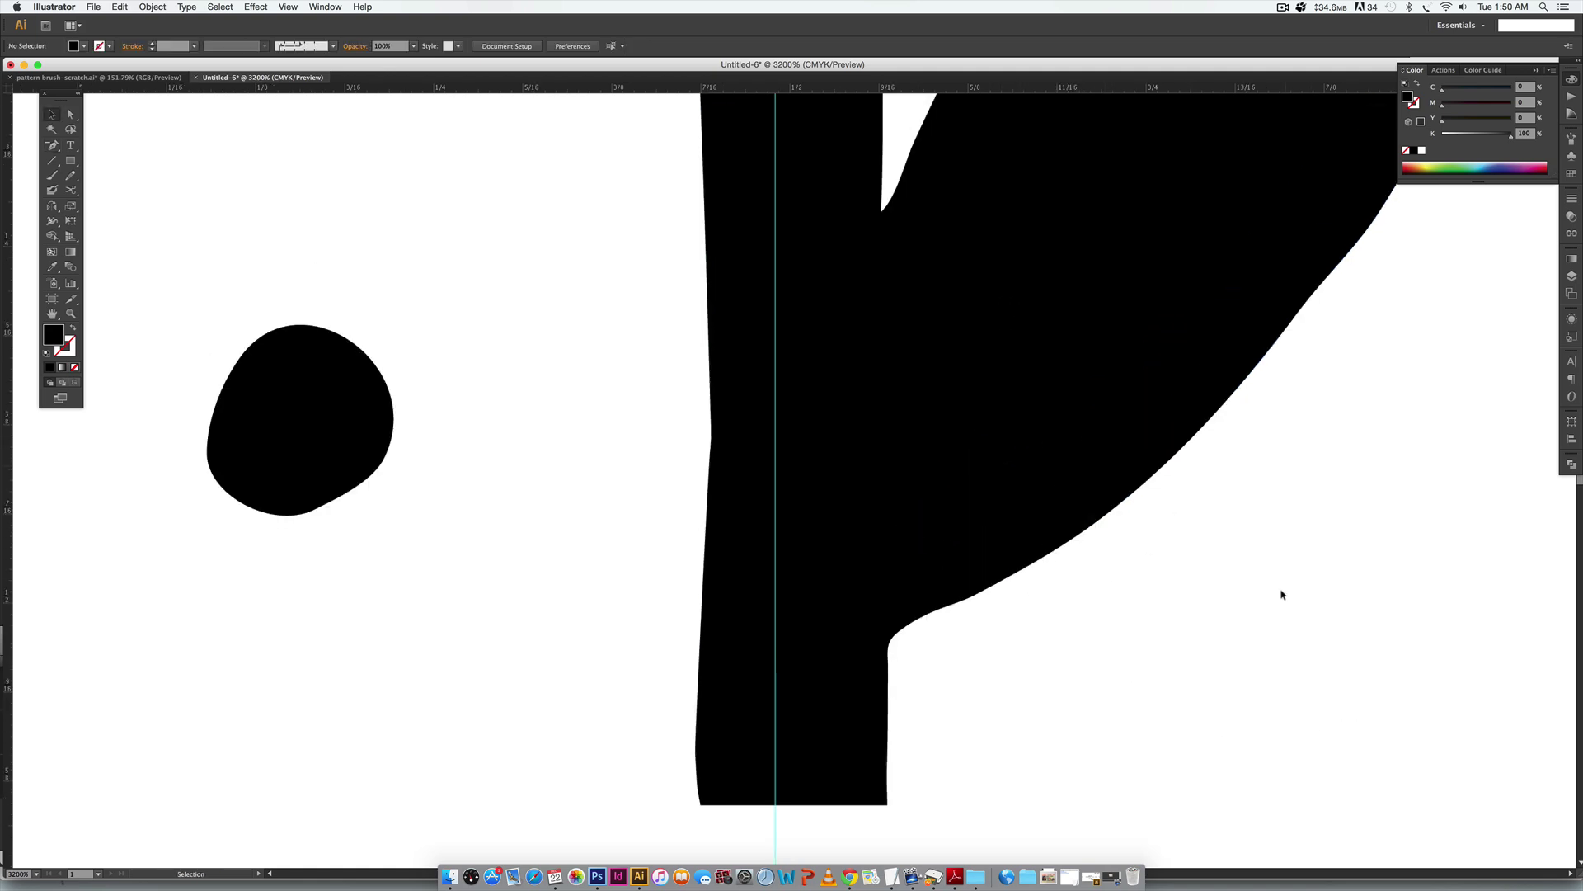
pyautogui.press('super+minus')
pyautogui.press('super+minus')
pyautogui.press('super+minus')
pyautogui.press('super+minus')
pyautogui.press('super+minus')
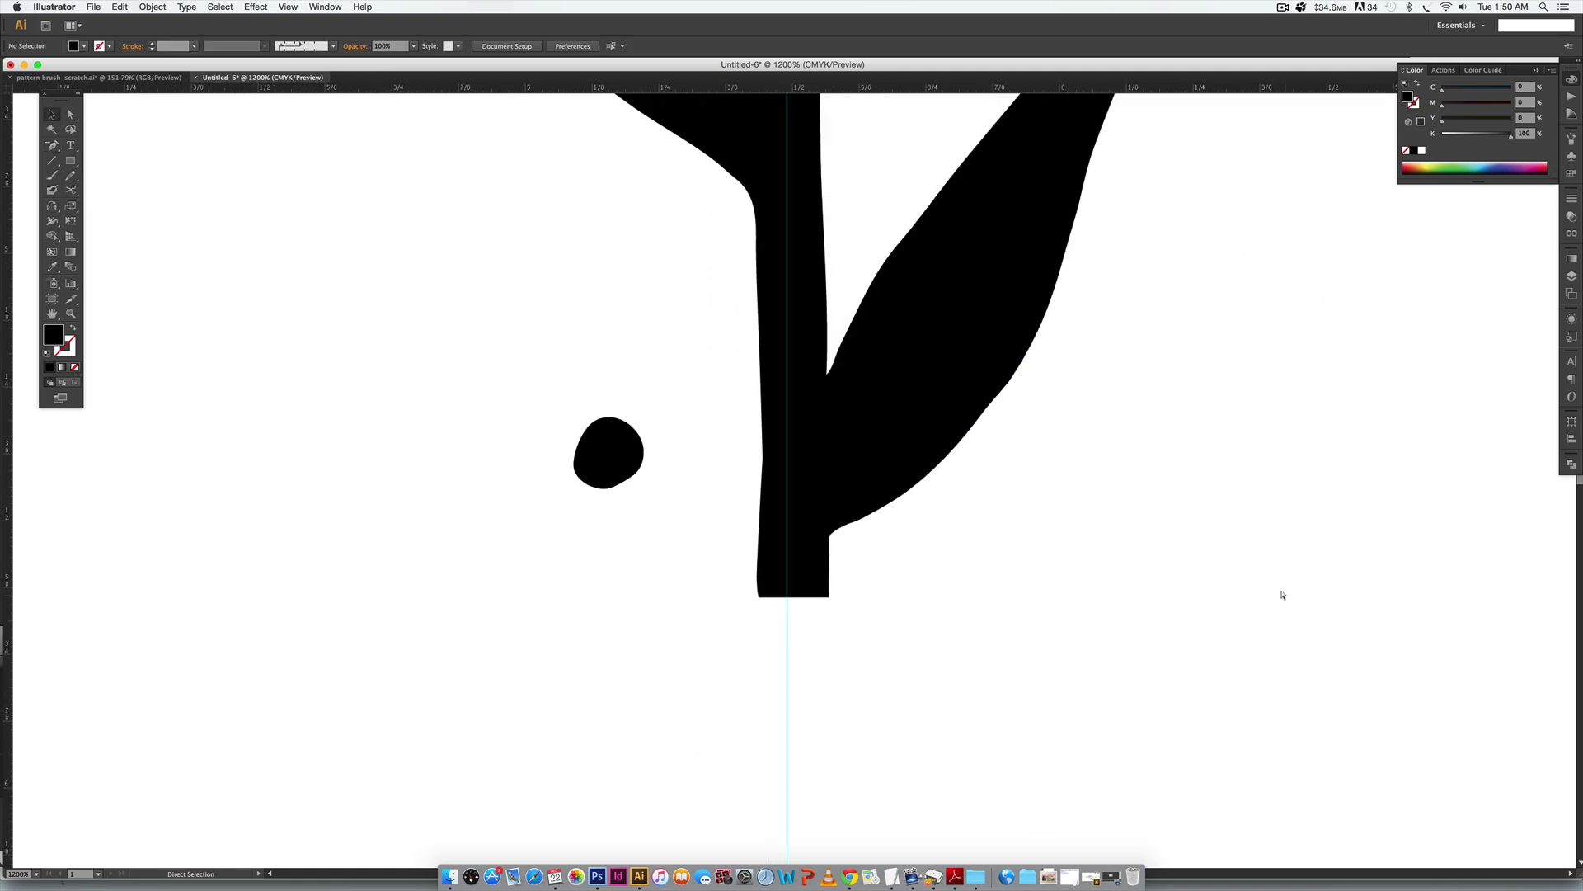
pyautogui.press('super+minus')
pyautogui.moveTo(1169, 437); pyautogui.dragTo(1111, 634)
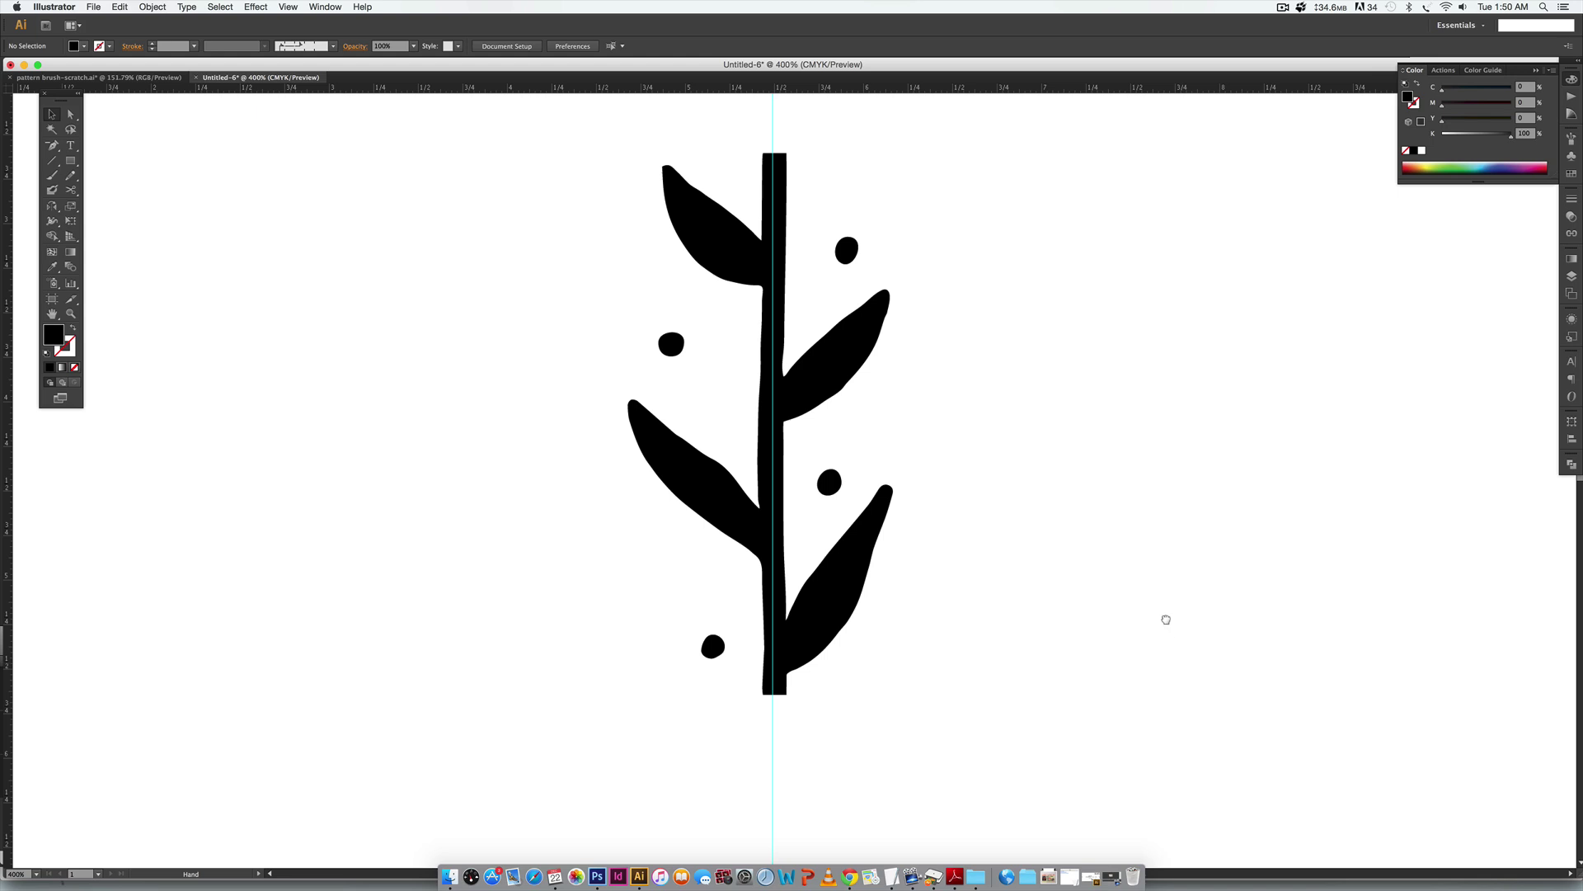
pyautogui.scroll(-3, 1166, 640)
pyautogui.click(800, 255)
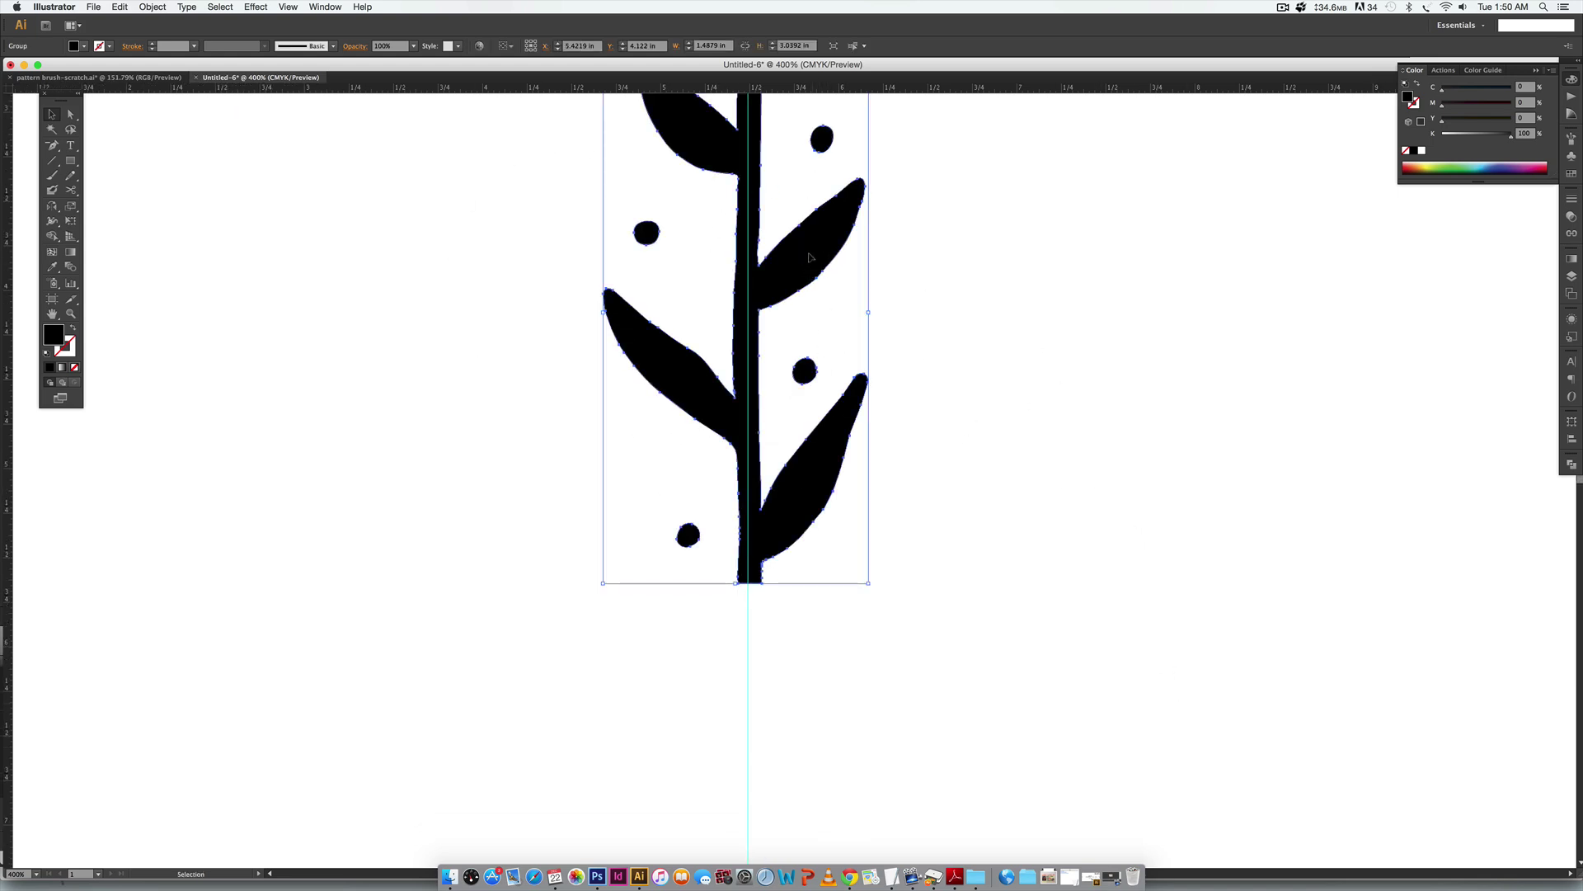
pyautogui.moveTo(811, 255); pyautogui.dragTo(823, 789)
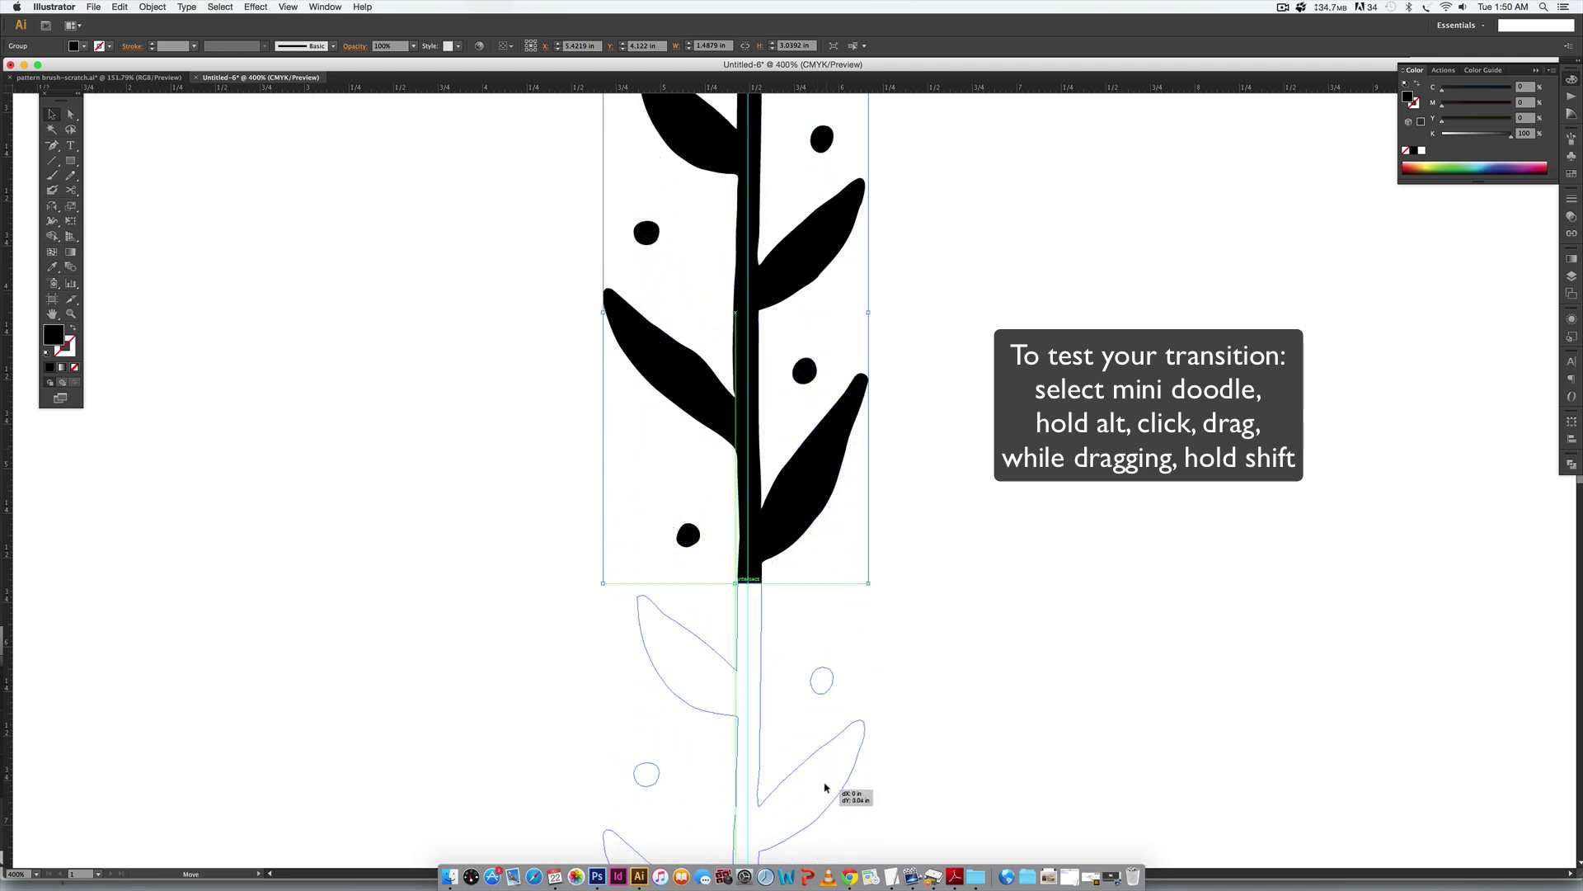
pyautogui.click(972, 658)
pyautogui.press('z')
pyautogui.moveTo(691, 540); pyautogui.dragTo(823, 608)
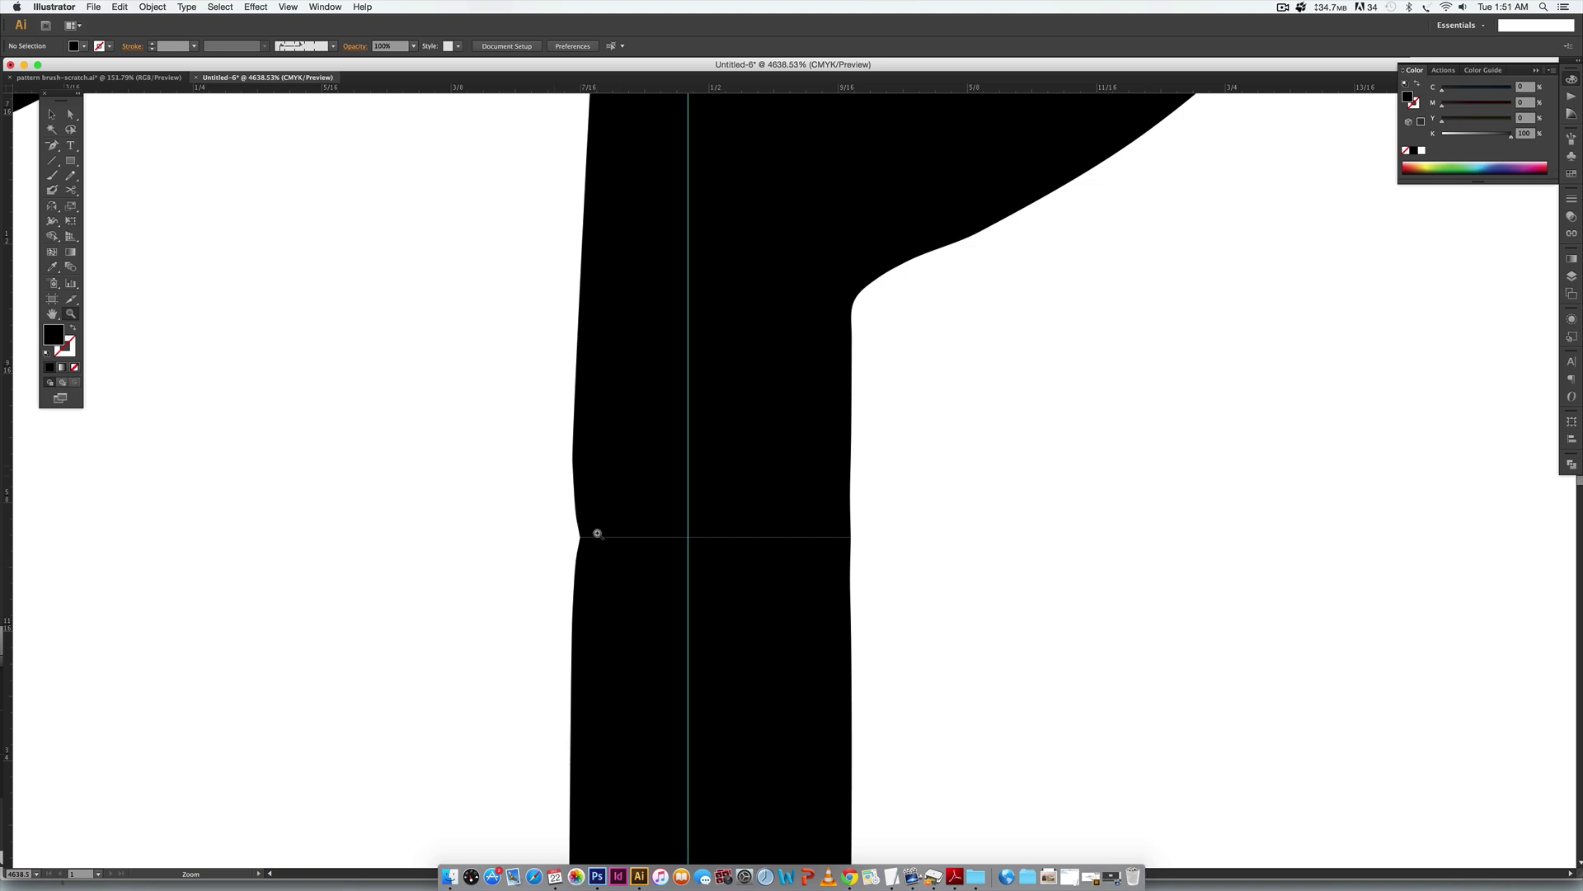
# Delete the test copy below the original doodle.
pyautogui.press('super+minus')
pyautogui.press('super+minus')
pyautogui.press('super+minus')
pyautogui.press('super+minus')
pyautogui.press('super+minus')
pyautogui.press('super+minus')
pyautogui.press('super+minus')
pyautogui.press('super+minus')
pyautogui.press('super+minus')
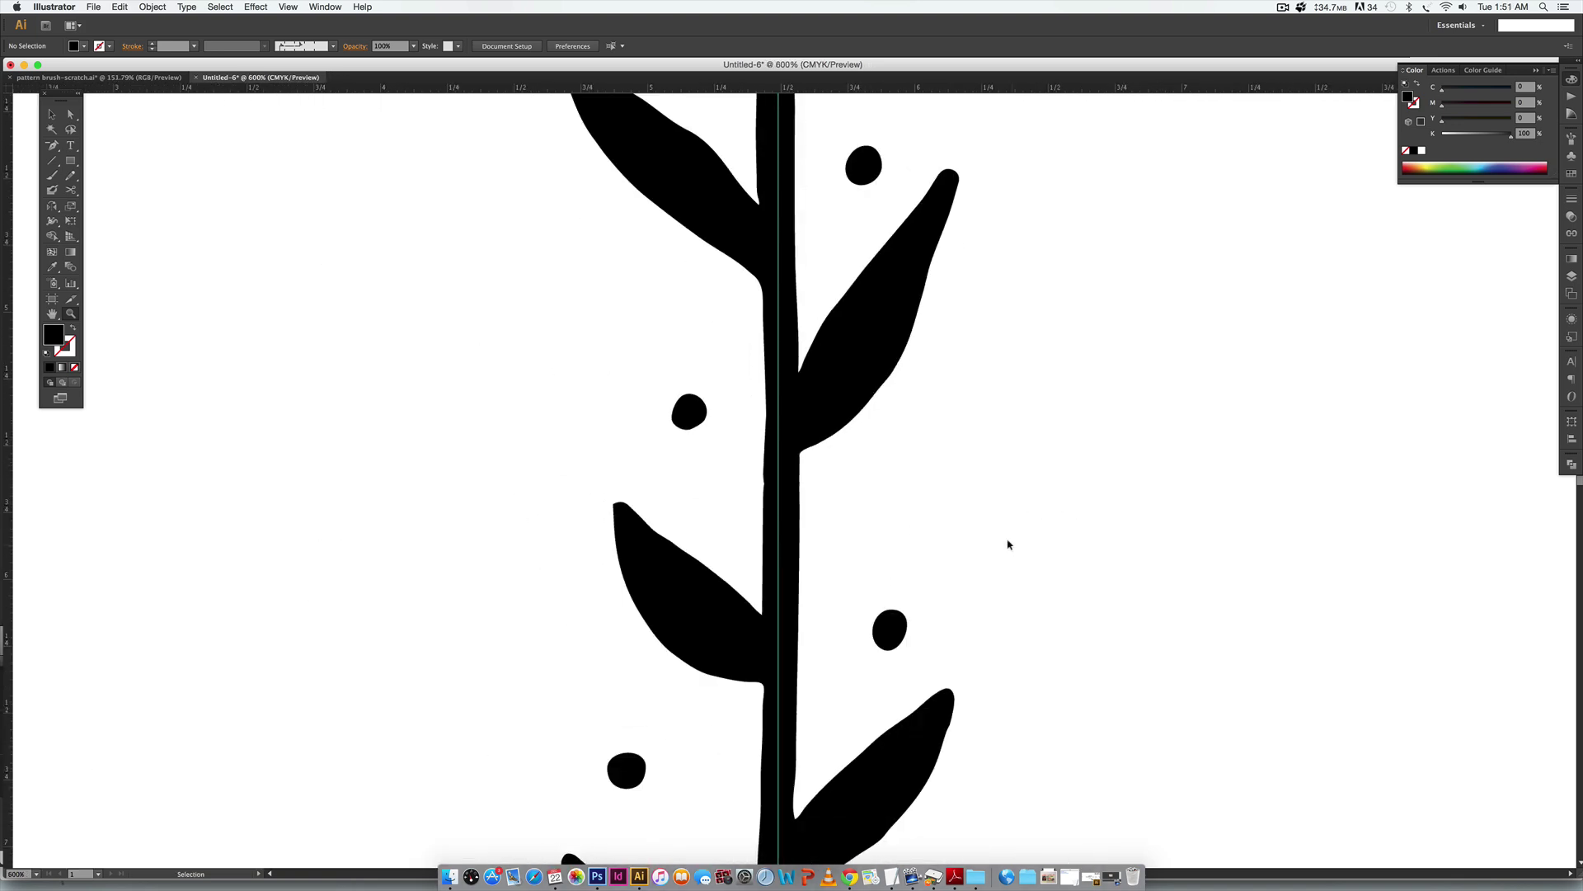
pyautogui.press('v')
pyautogui.click(834, 576)
pyautogui.press('Delete')
# Place a duplicate of the doodle to the right of the original on the artboard.
pyautogui.moveTo(976, 281); pyautogui.dragTo(809, 463)
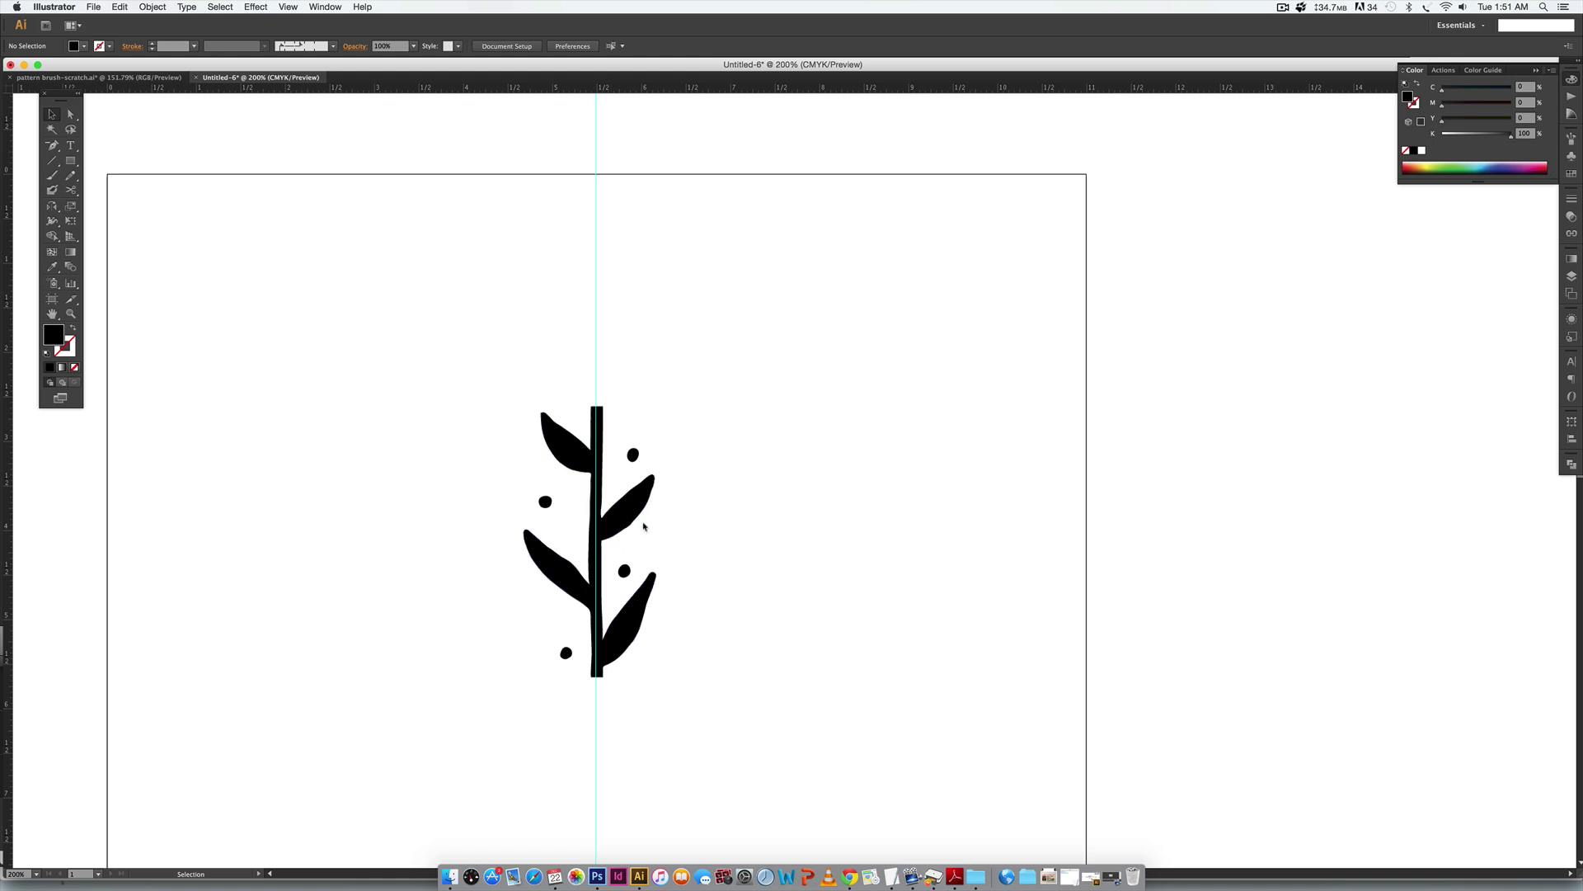
pyautogui.click(657, 494)
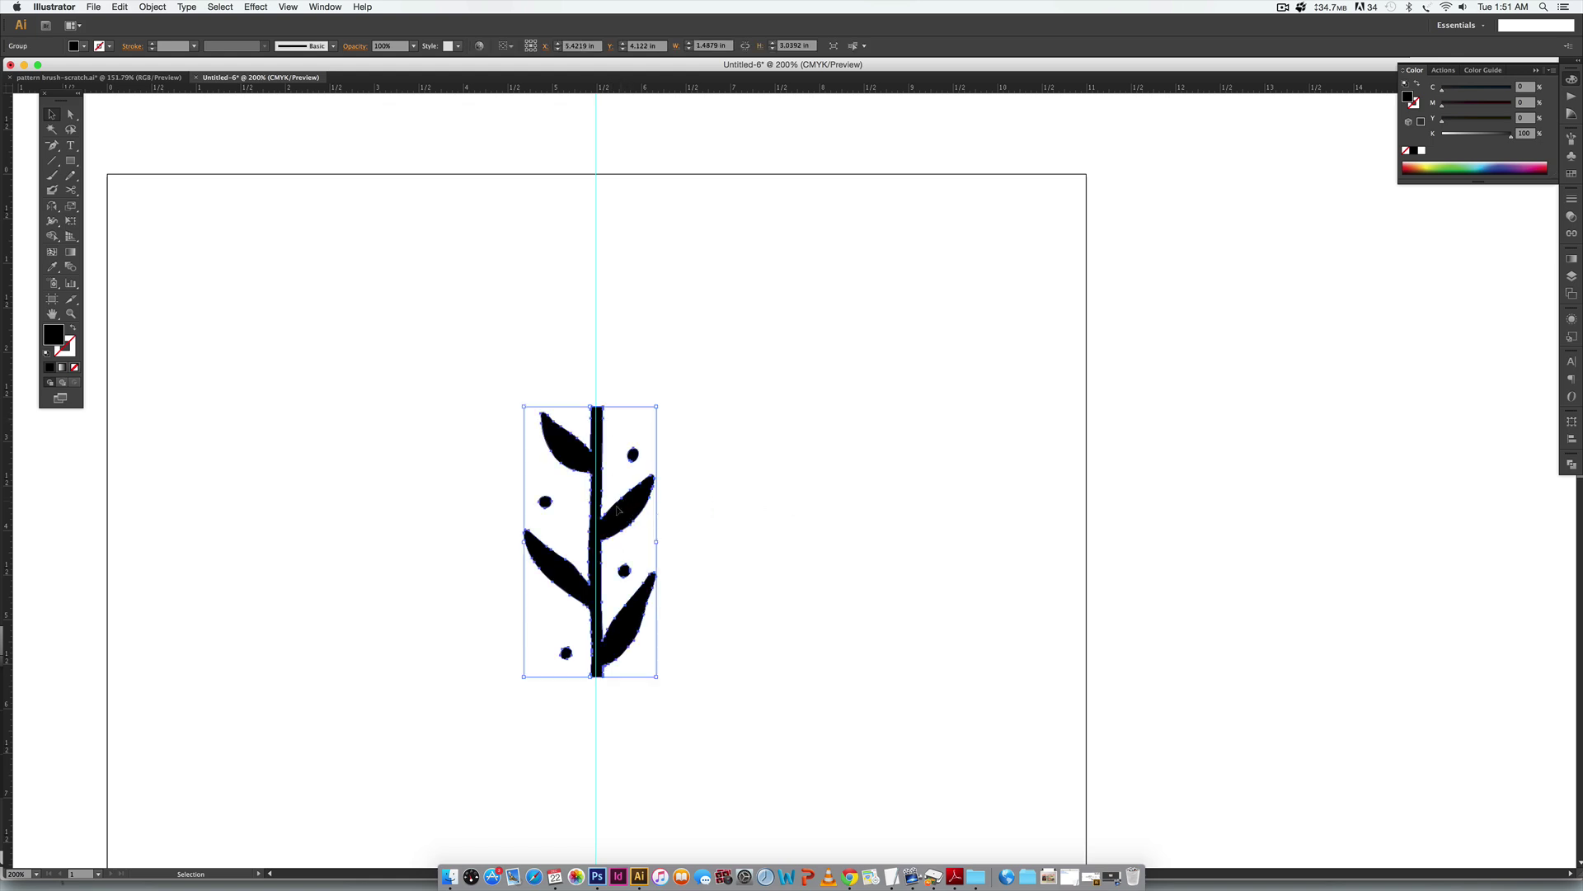
pyautogui.moveTo(622, 513); pyautogui.dragTo(863, 504)
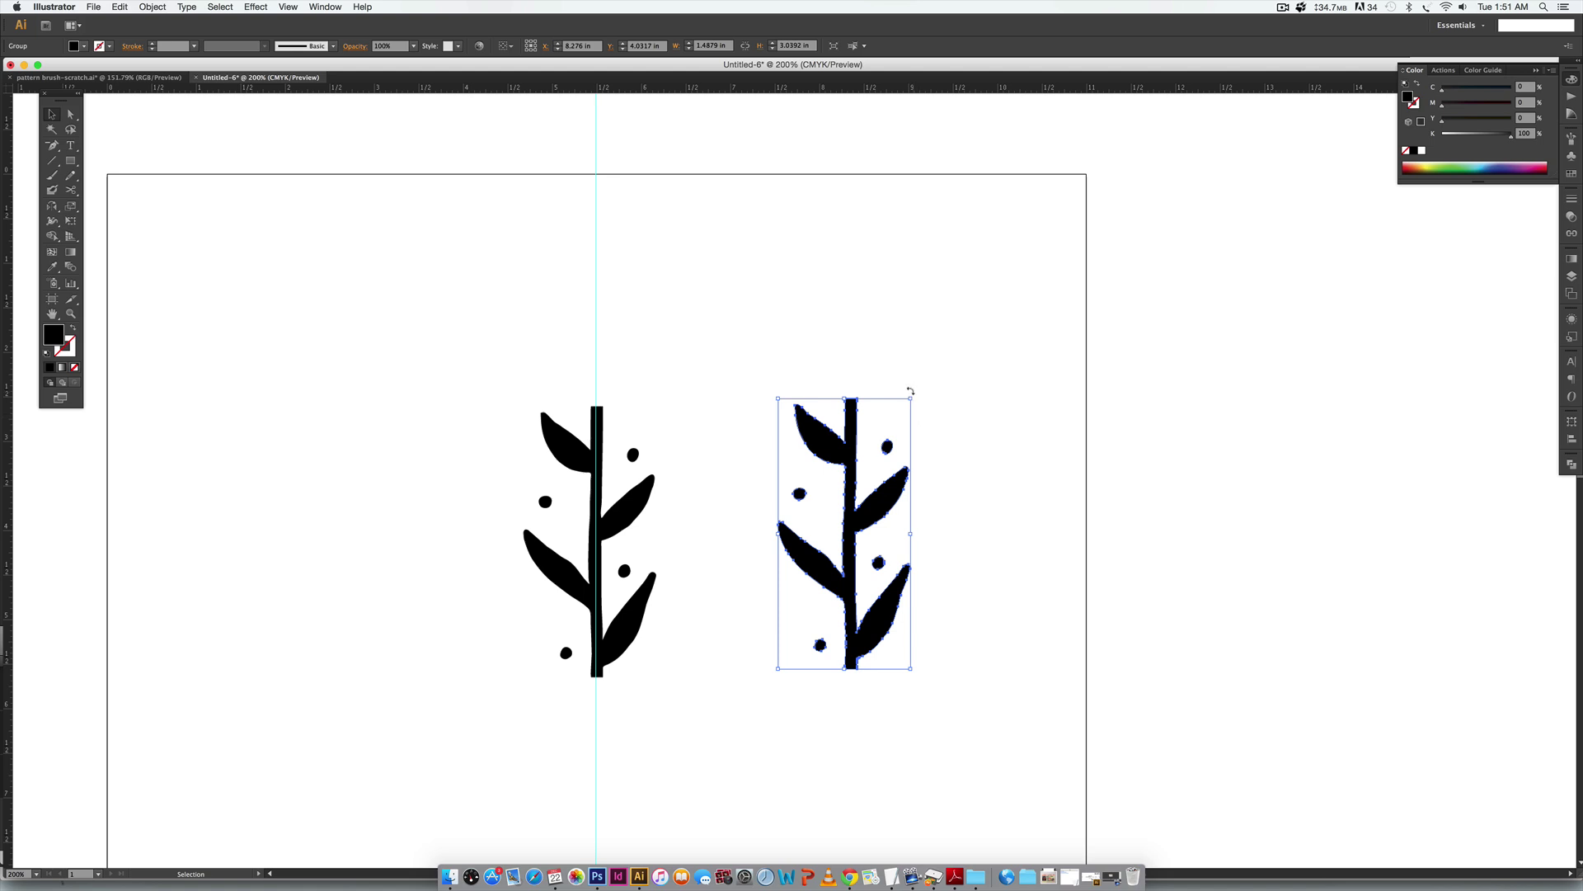
# Rotate the duplicated doodle 90 degrees clockwise so its stem lies horizontally.
pyautogui.moveTo(914, 397); pyautogui.dragTo(976, 609)
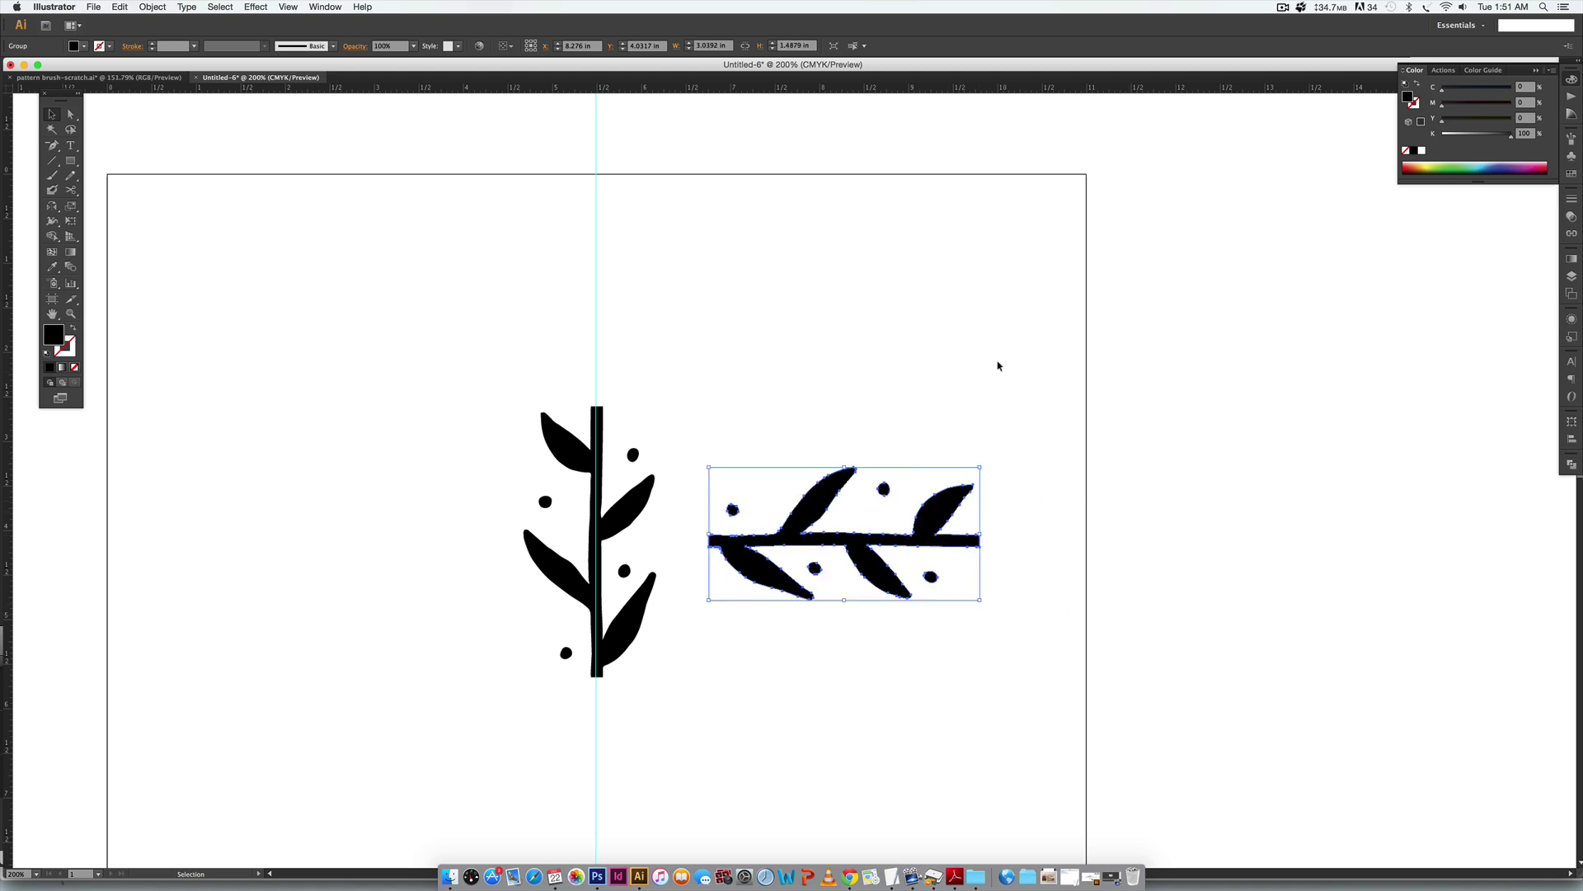
# Delete the existing pattern brush from the document's brushes.
pyautogui.click(1572, 139)
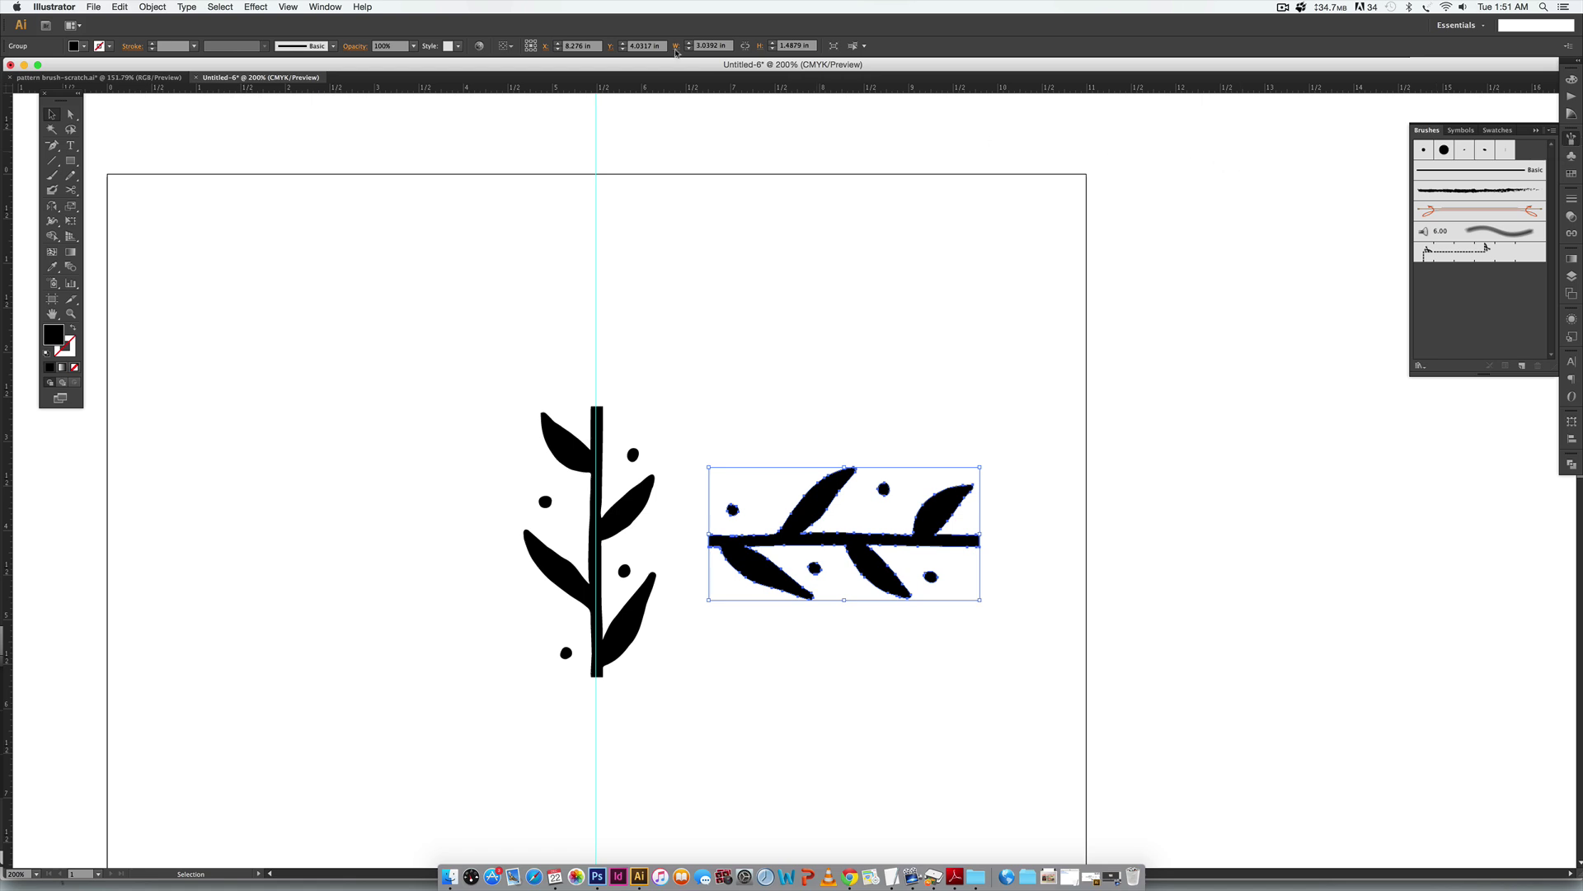
pyautogui.click(325, 7)
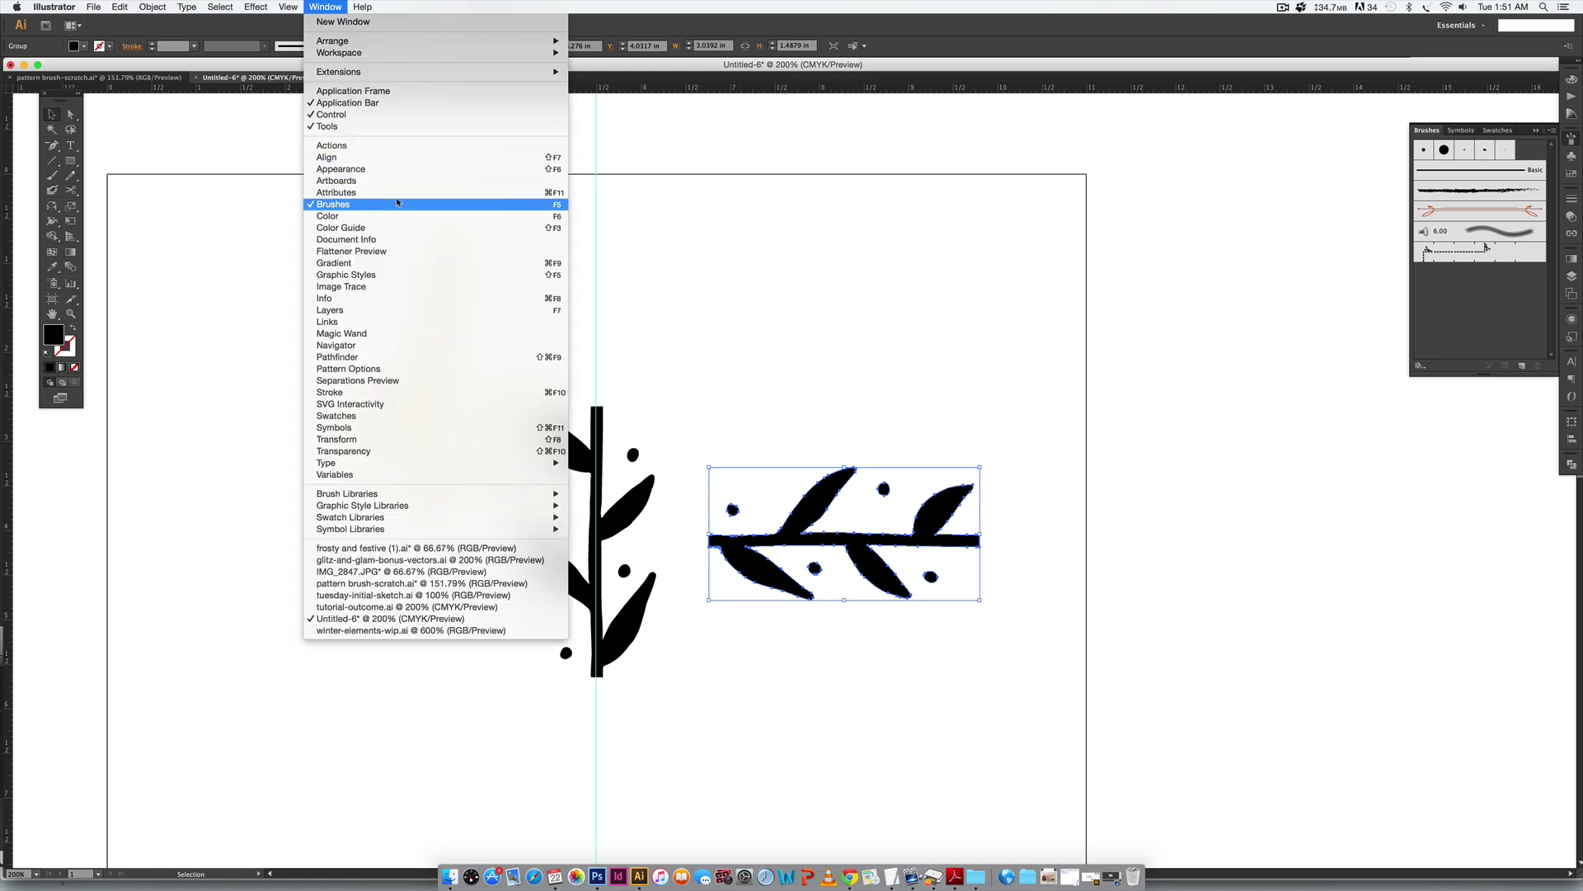
pyautogui.click(1395, 214)
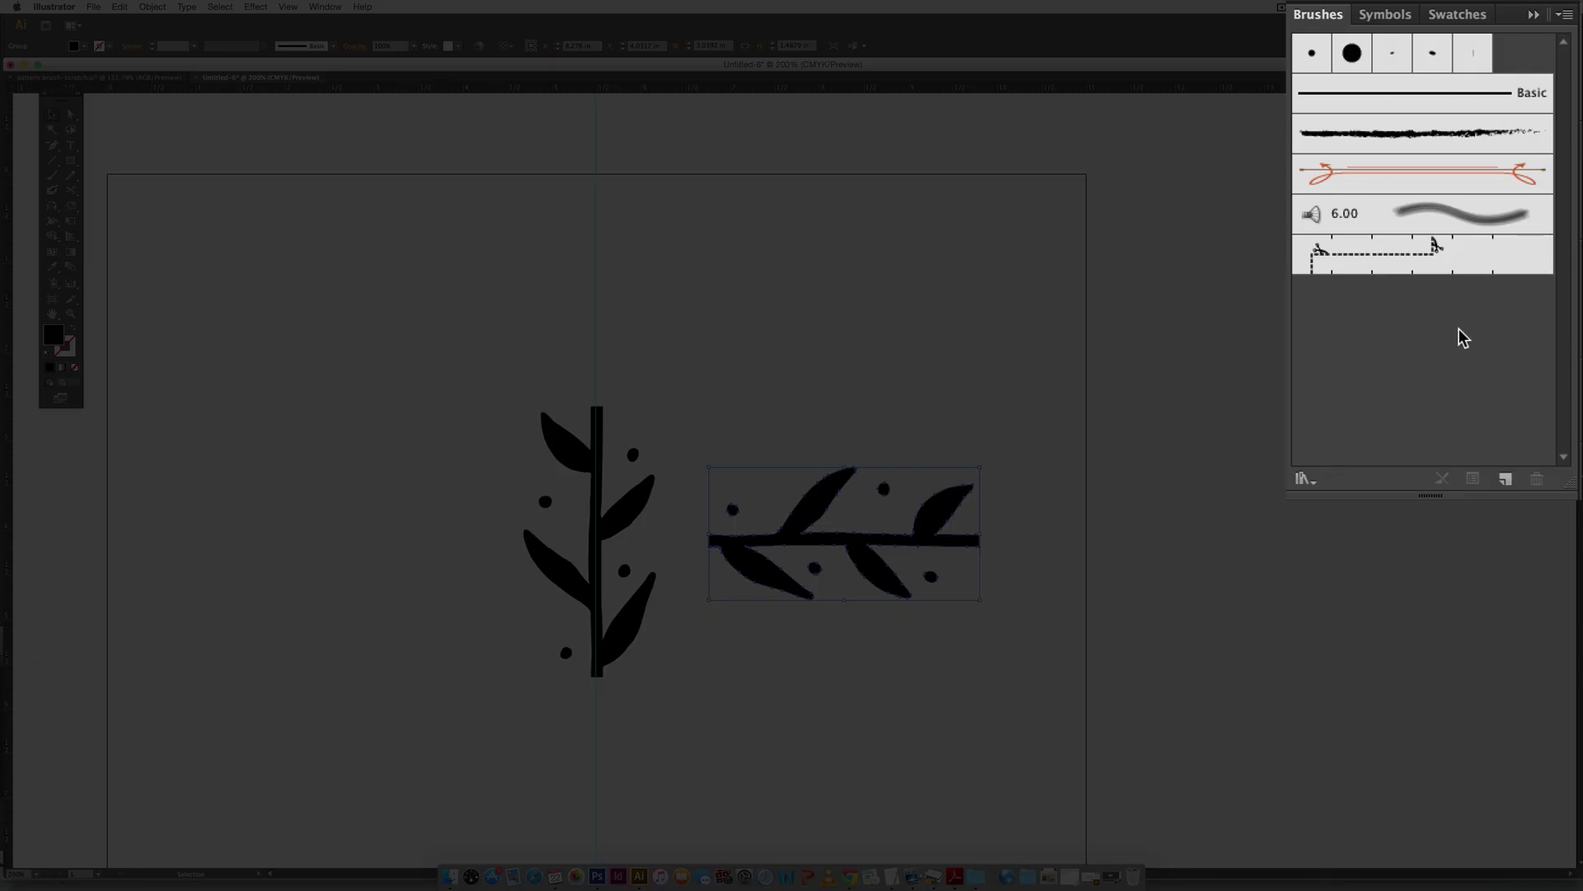
pyautogui.moveTo(1519, 262); pyautogui.dragTo(1537, 478)
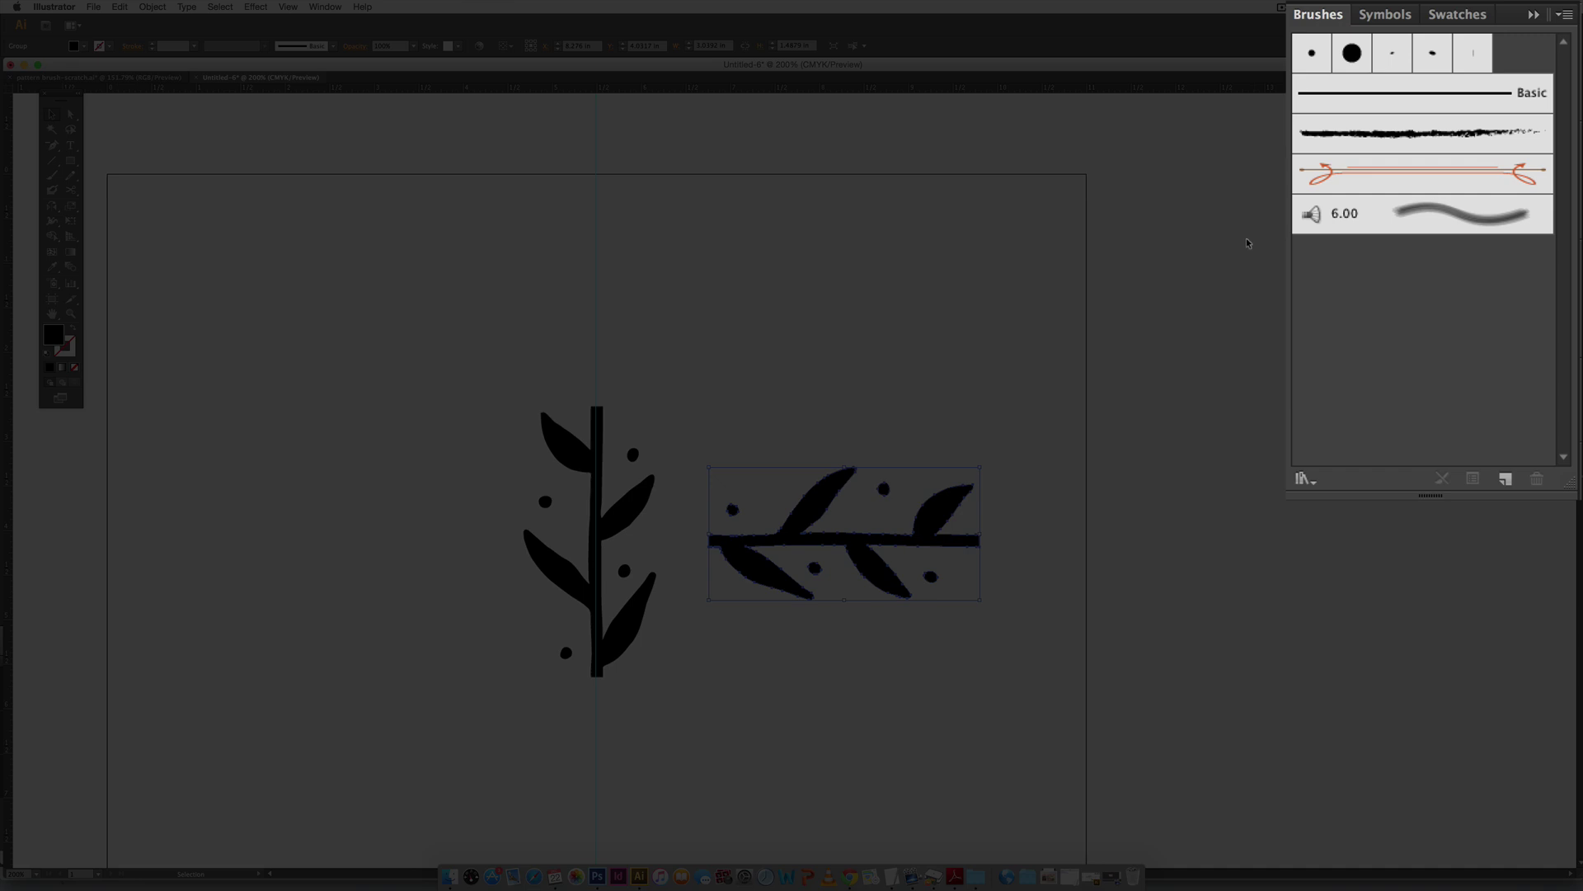
# Create a pattern brush named "leafy" from the horizontal doodle, with the fit set to Approximate path.
pyautogui.click(1501, 478)
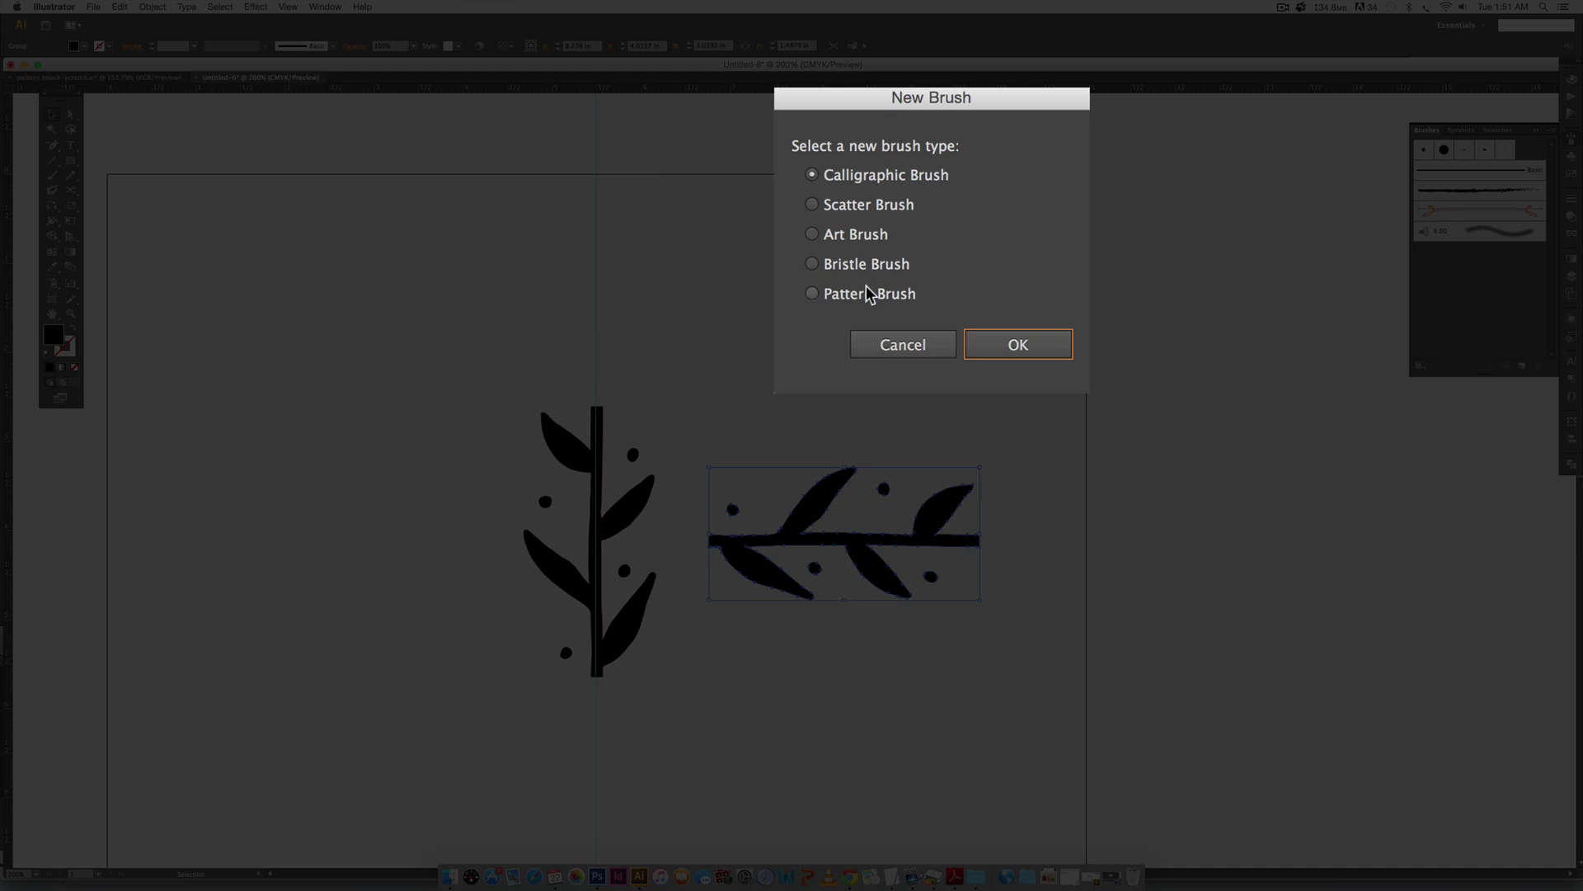
pyautogui.click(868, 294)
pyautogui.click(1030, 343)
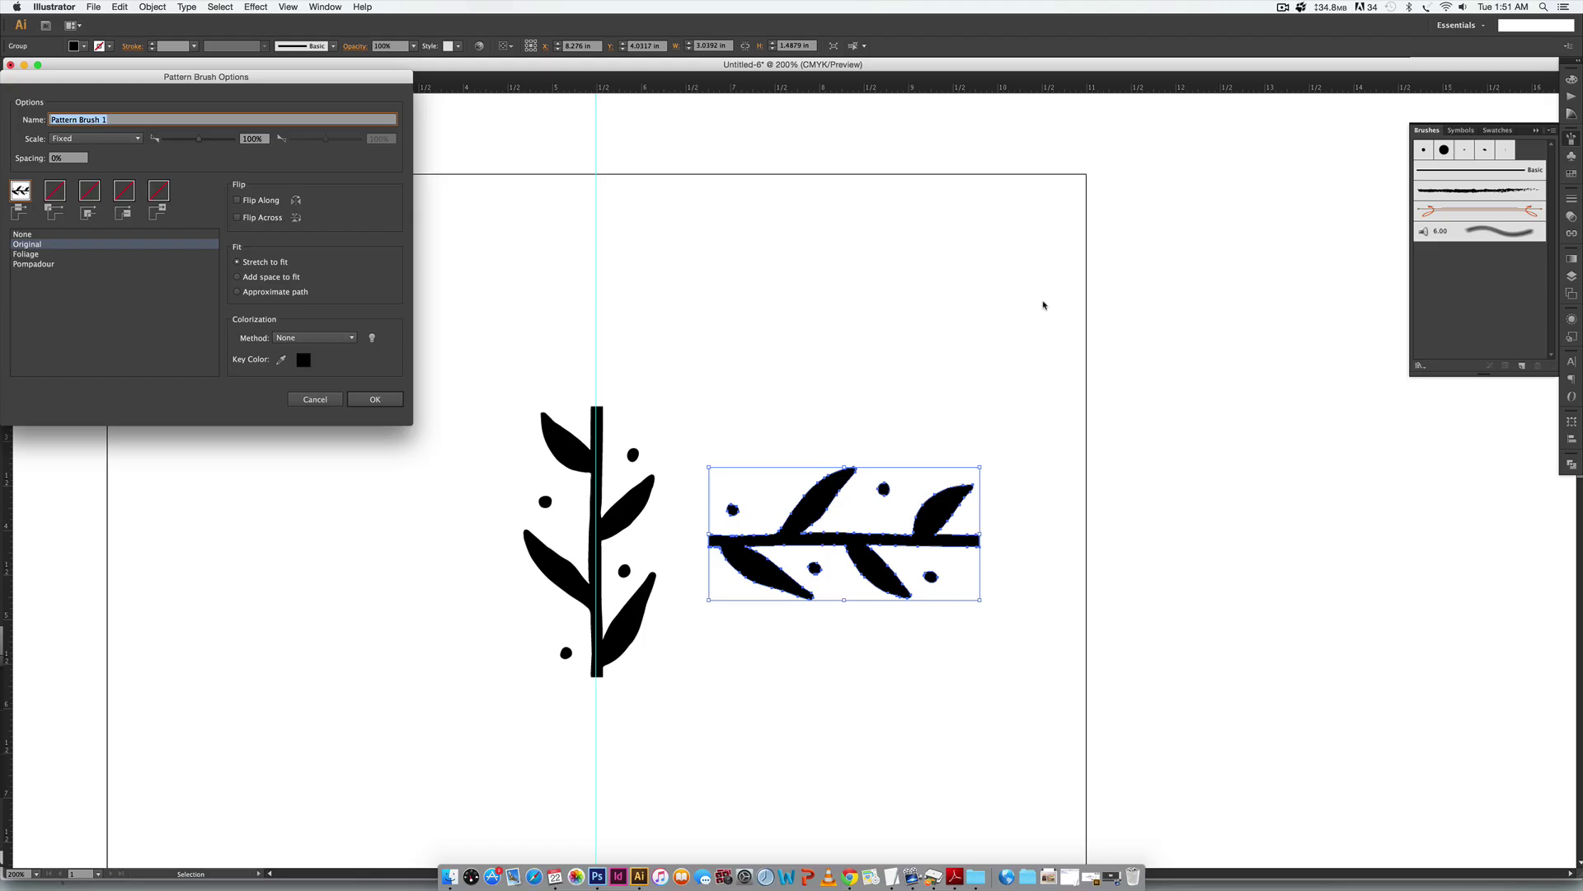
pyautogui.moveTo(230, 77)
pyautogui.mouseDown()
pyautogui.moveTo(848, 141)
pyautogui.moveTo(883, 99)
pyautogui.moveTo(866, 96)
pyautogui.mouseUp()
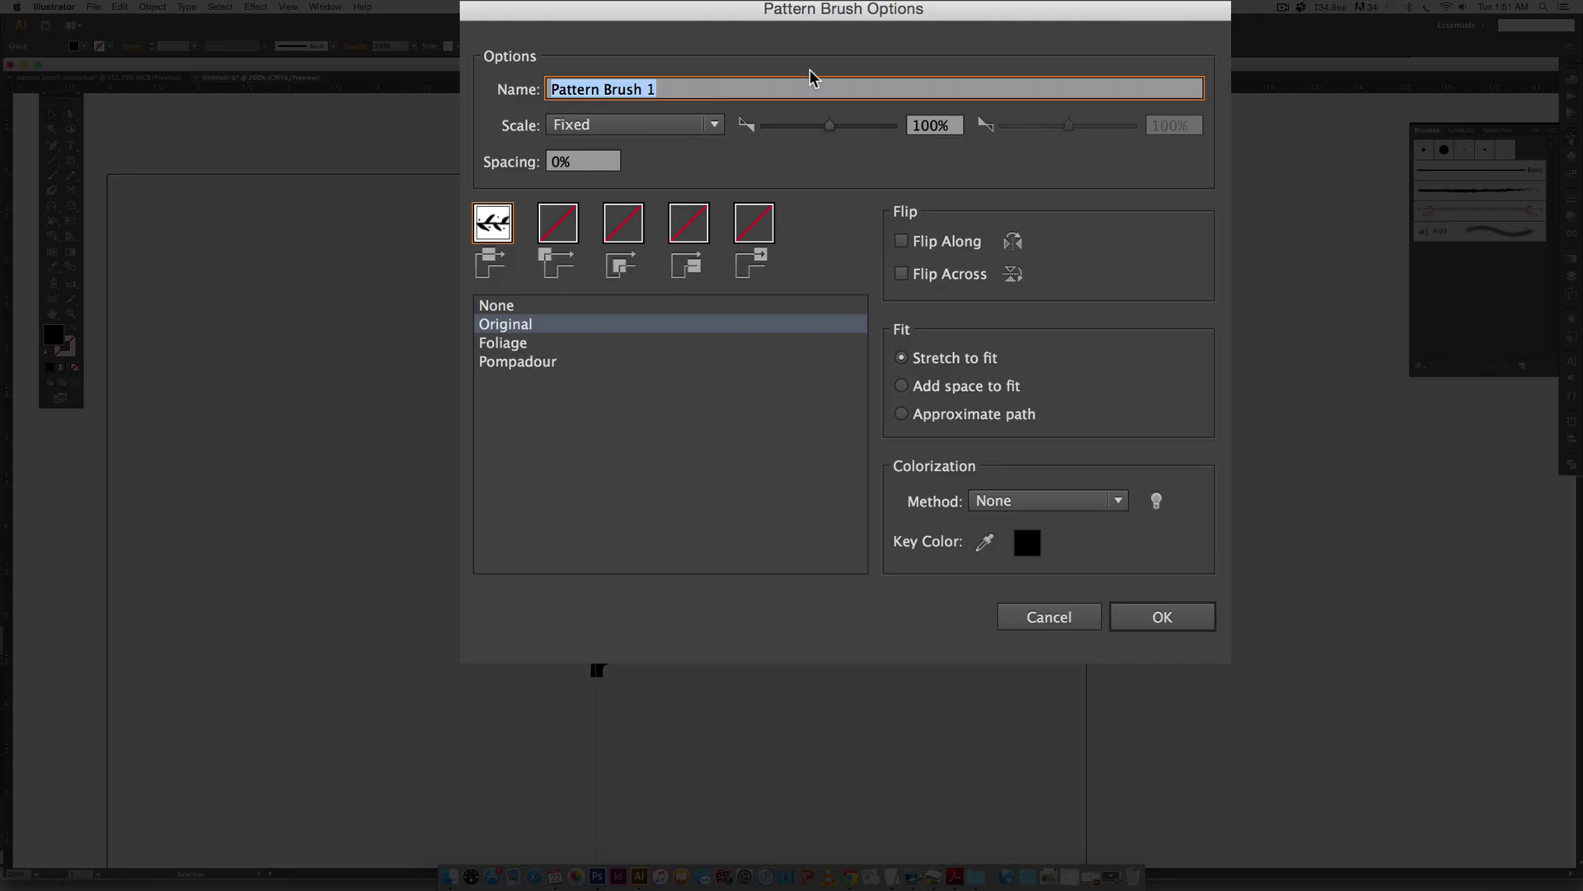
pyautogui.write('leafy')
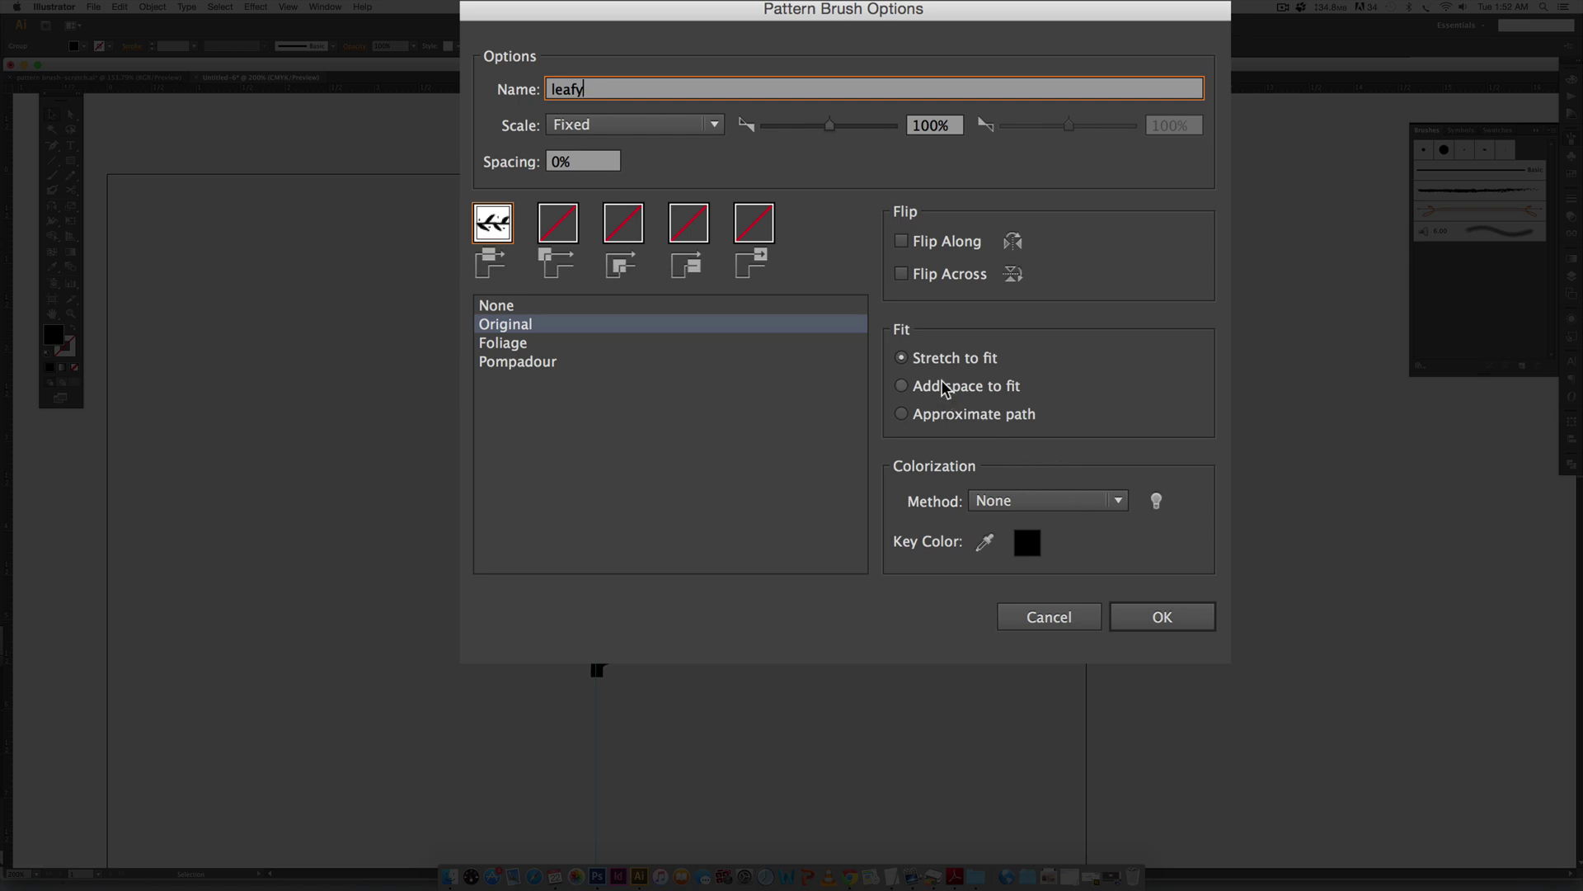
pyautogui.click(900, 416)
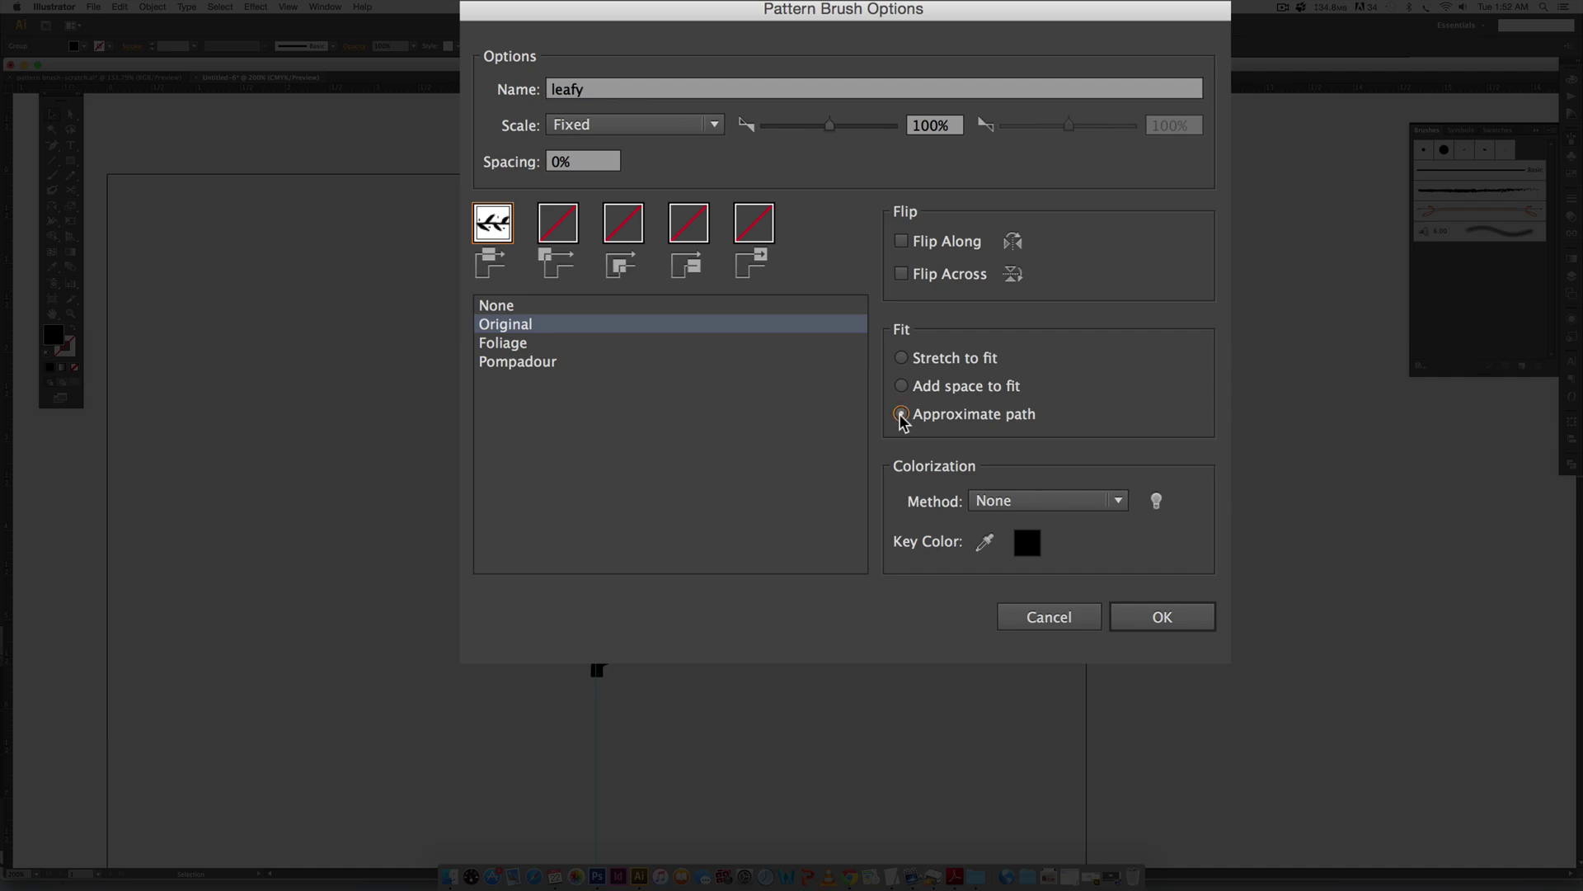
pyautogui.click(1164, 620)
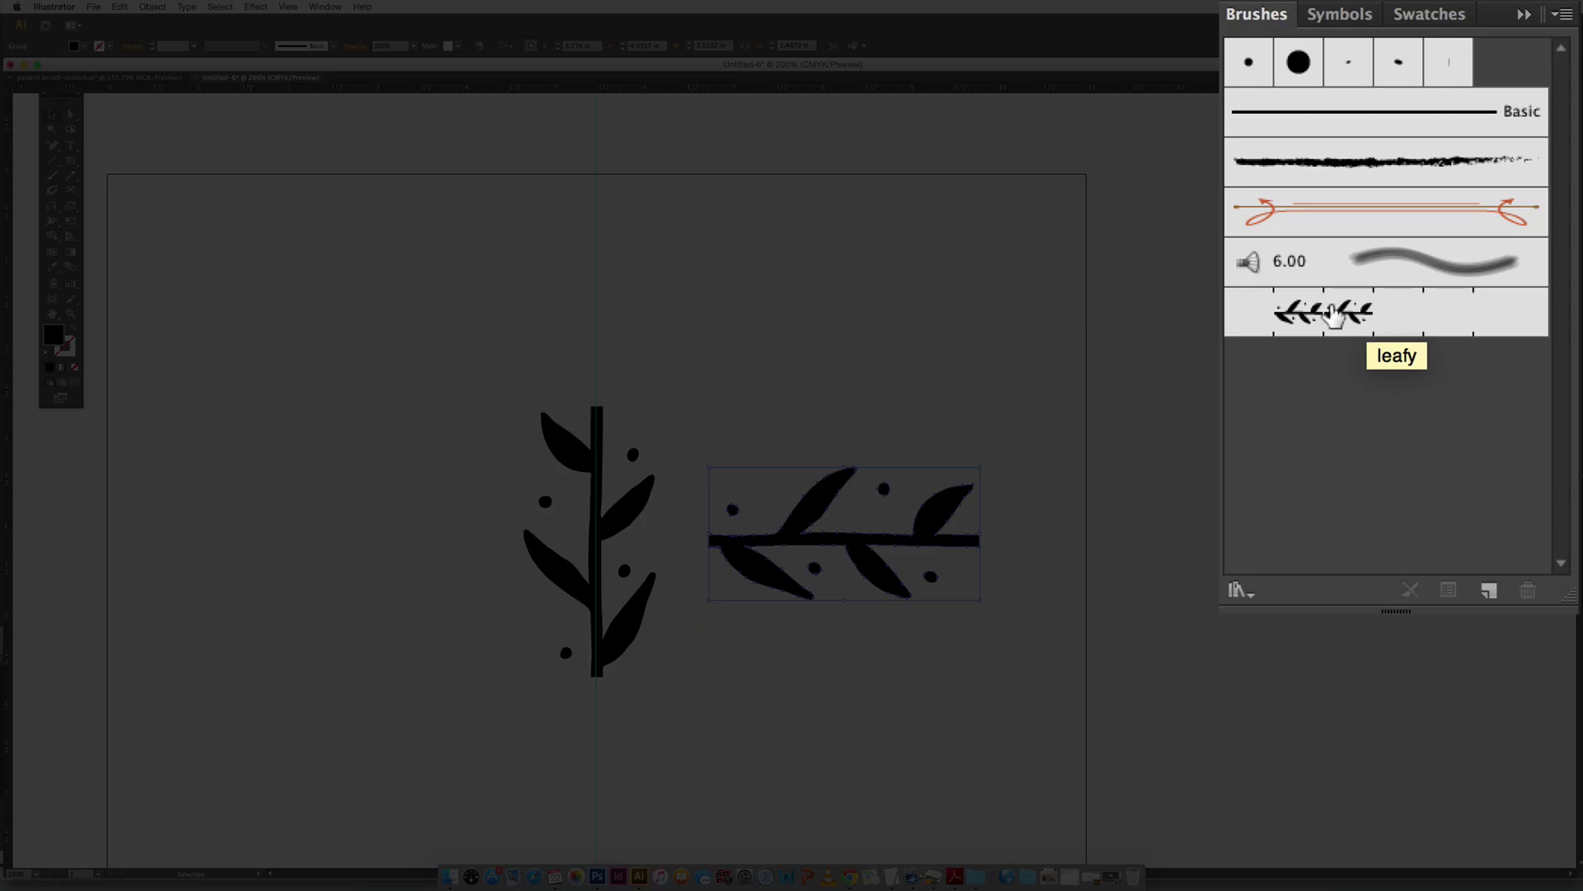
# Draw a freehand wavy path about 15.2 in wide outside the artboard with the Pencil tool and apply the leafy brush to it.
pyautogui.press('super+minus')
pyautogui.moveTo(1244, 506); pyautogui.dragTo(754, 396)
pyautogui.hscroll(2, 754, 397)
pyautogui.press('n')
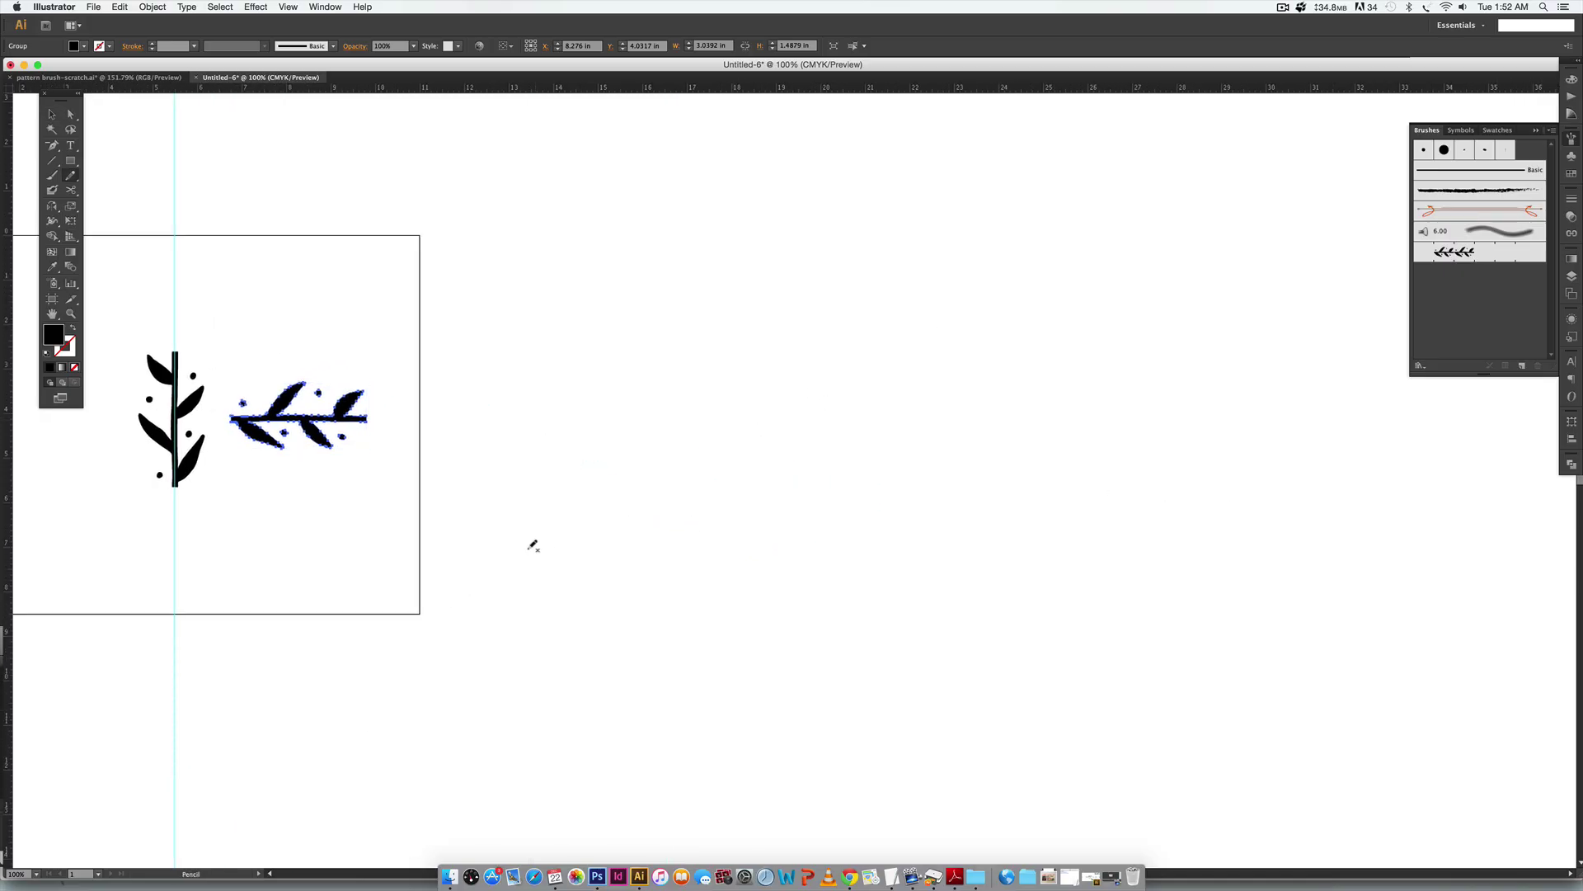
pyautogui.moveTo(456, 548)
pyautogui.mouseDown()
pyautogui.moveTo(575, 494)
pyautogui.moveTo(729, 553)
pyautogui.moveTo(893, 484)
pyautogui.moveTo(1026, 495)
pyautogui.moveTo(1135, 531)
pyautogui.mouseUp()
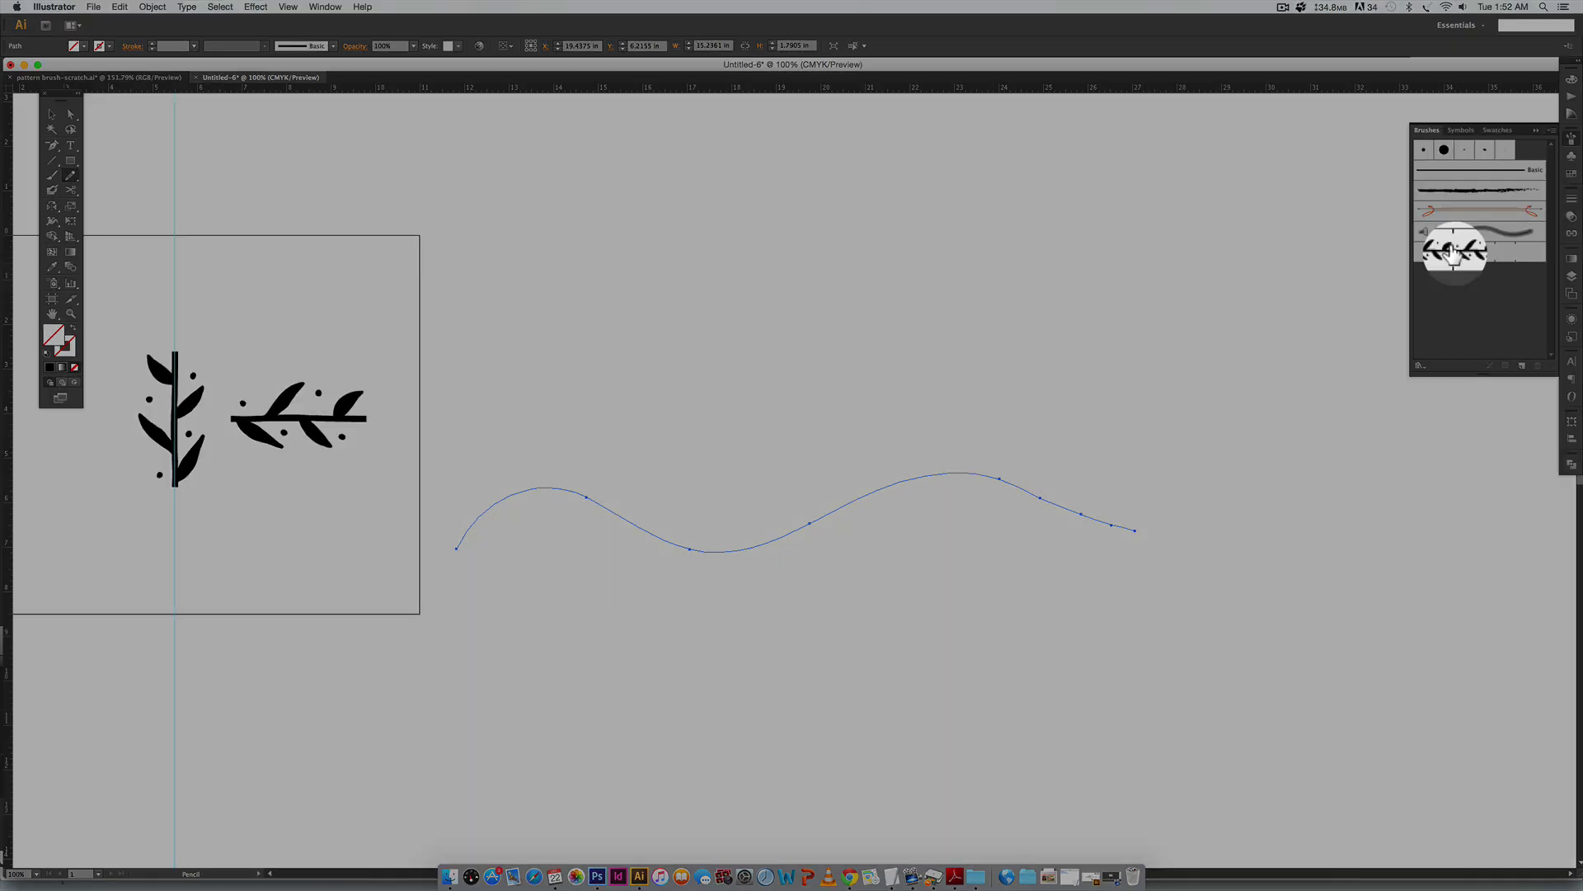
pyautogui.click(1453, 251)
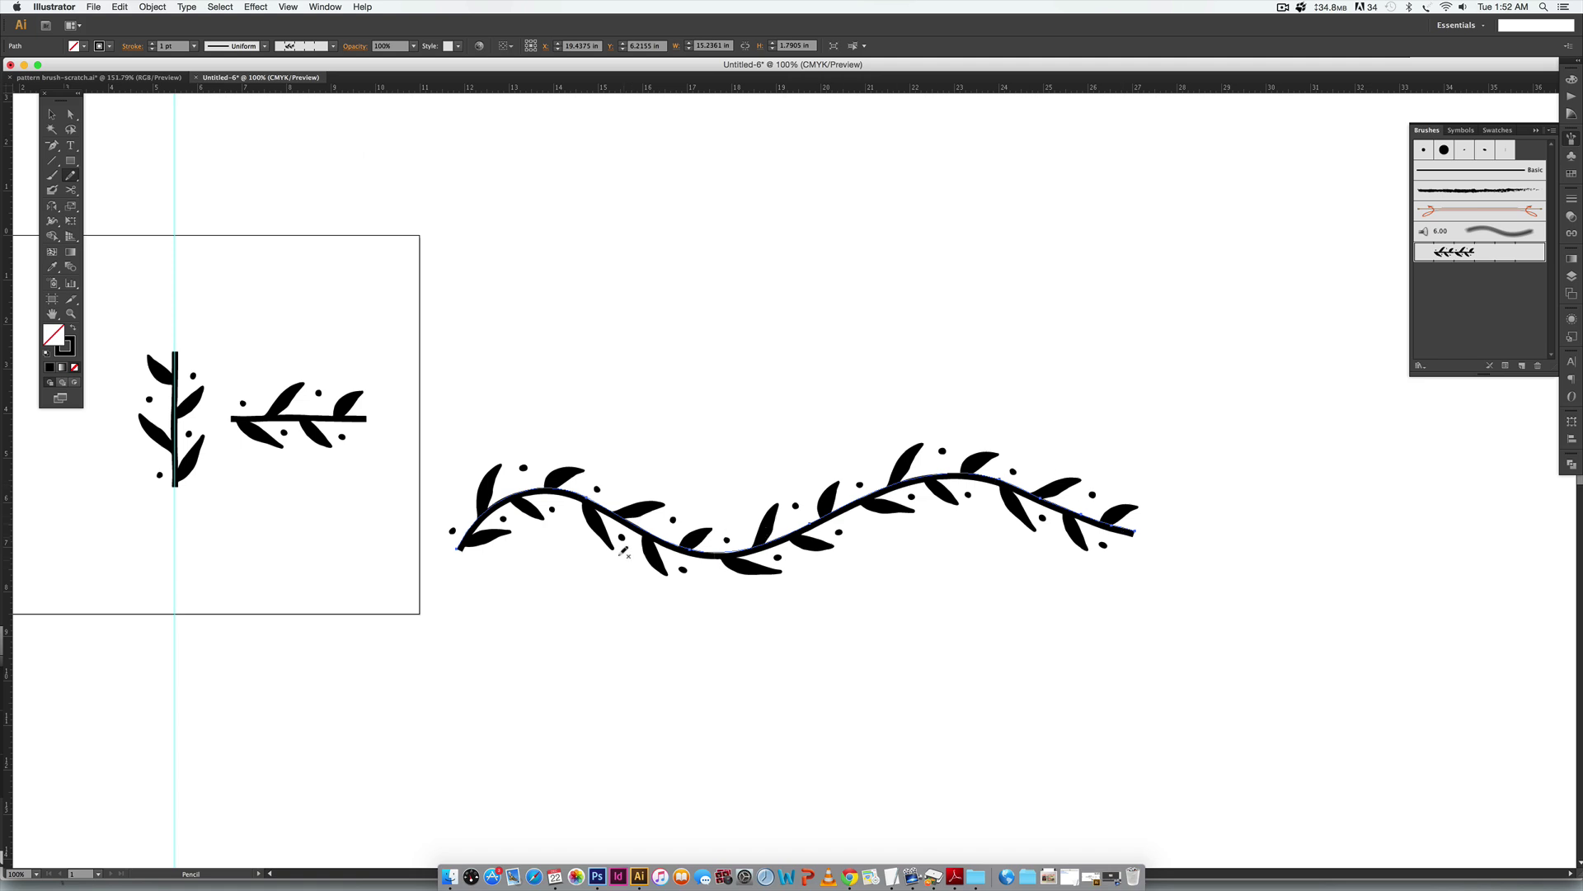
# Set the wavy path's stroke weight to 0.5 pt.
pyautogui.click(1574, 200)
pyautogui.click(1572, 199)
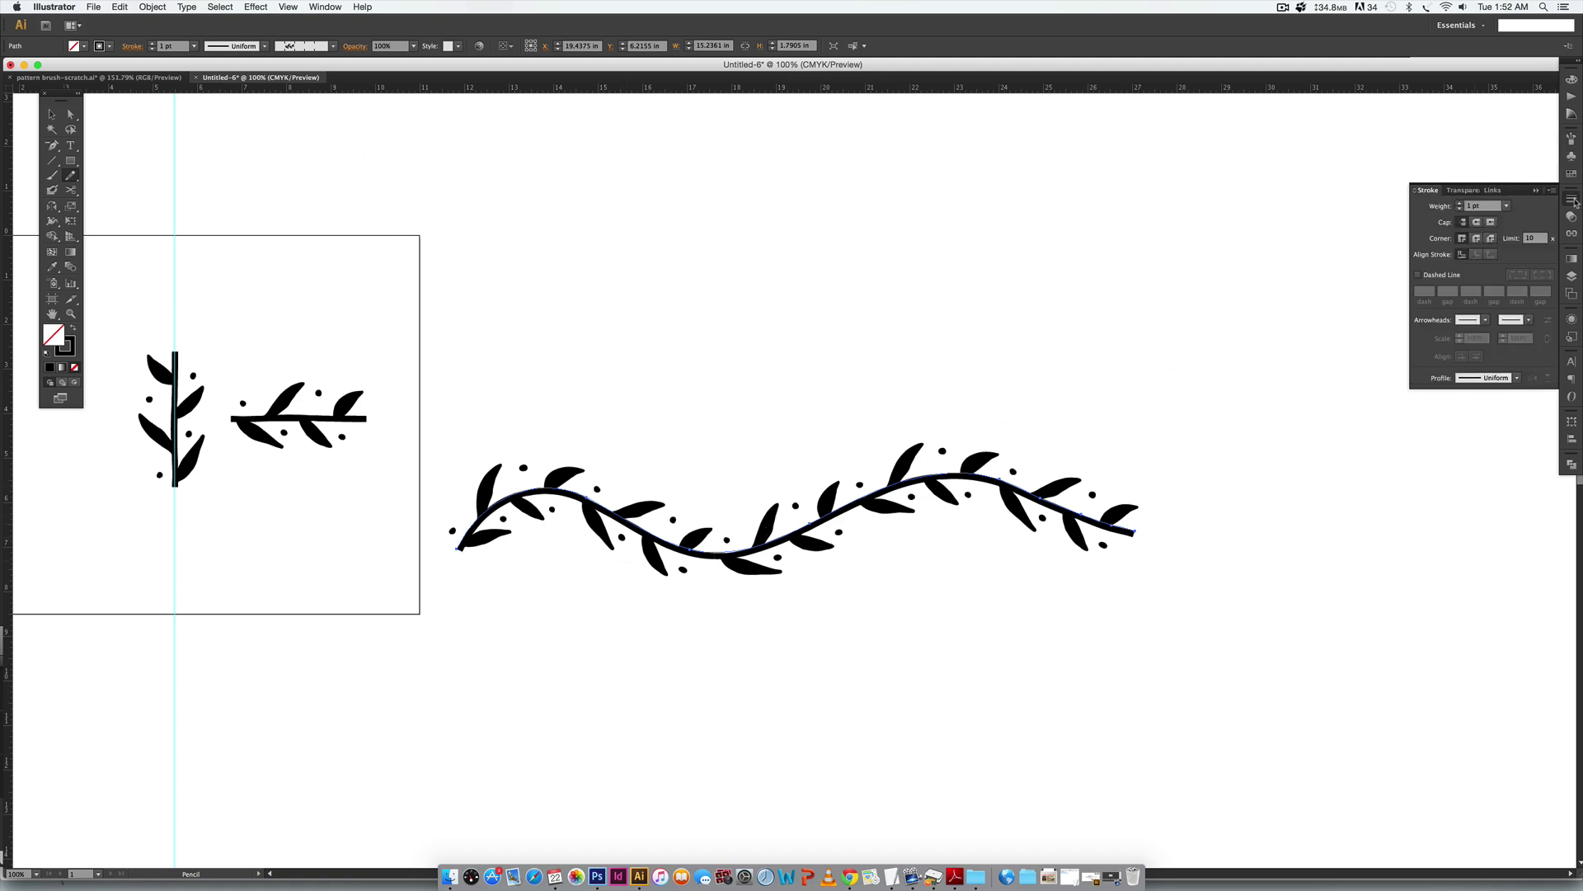
pyautogui.click(323, 5)
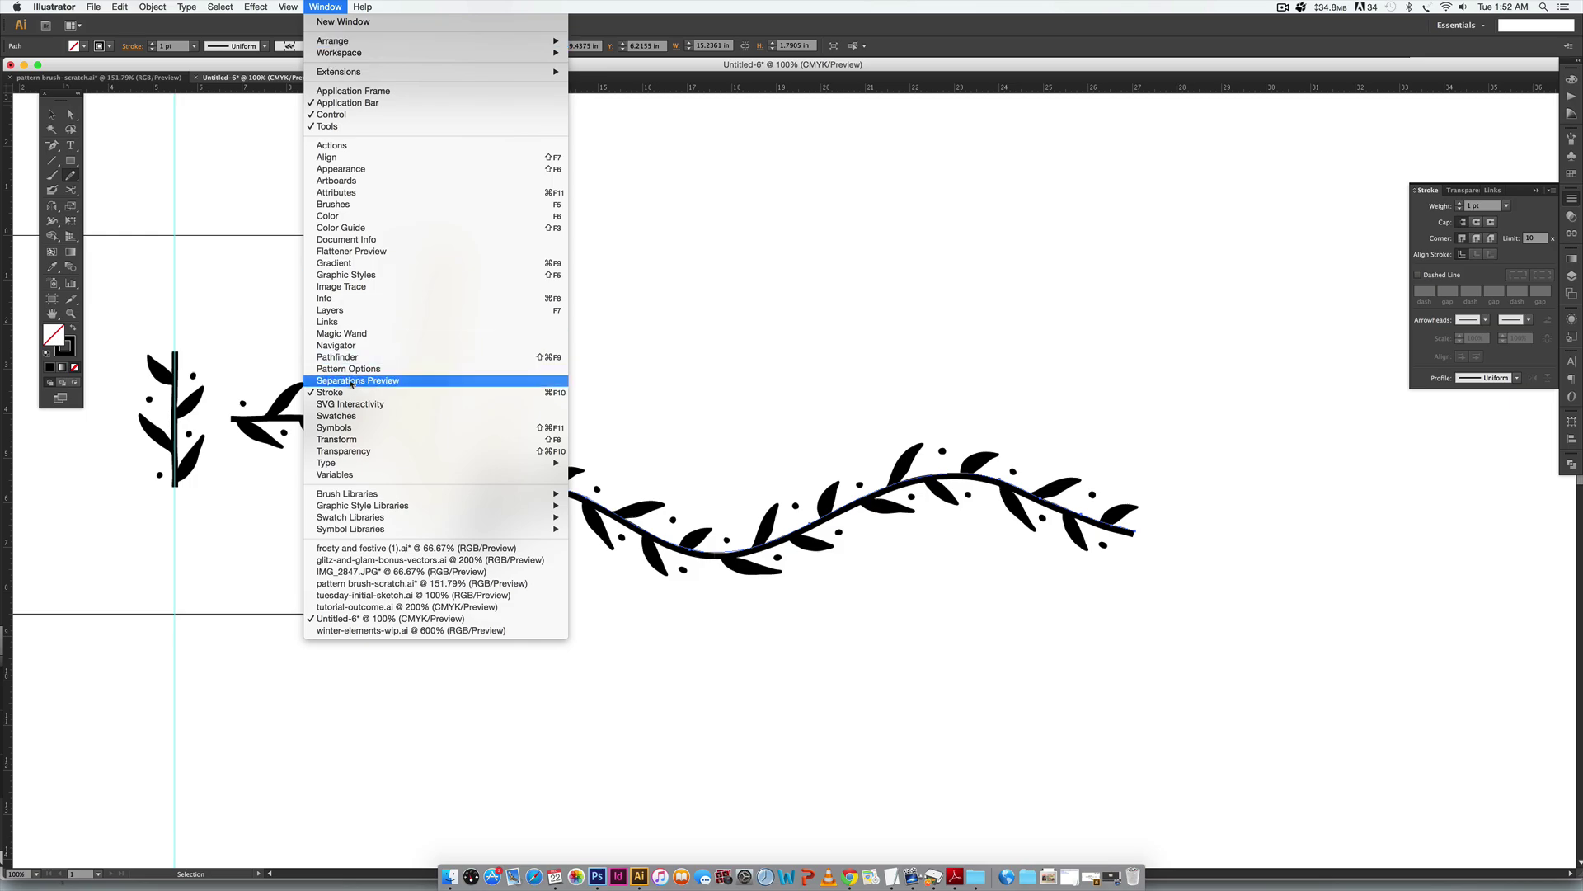
pyautogui.click(1301, 321)
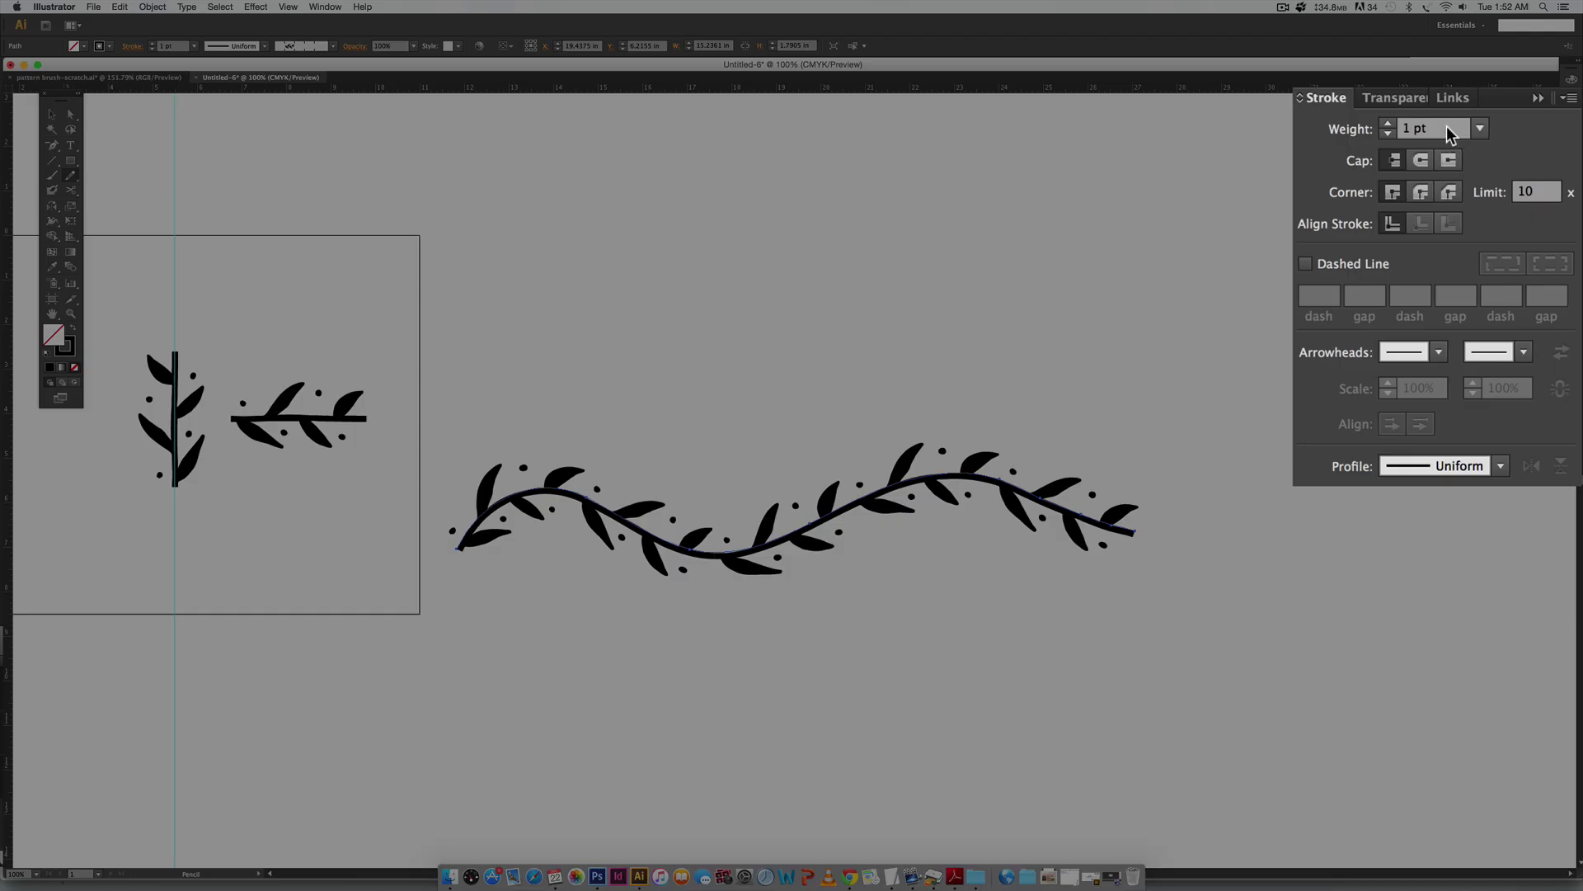
pyautogui.click(1425, 129)
pyautogui.write('.5')
pyautogui.press('Return')
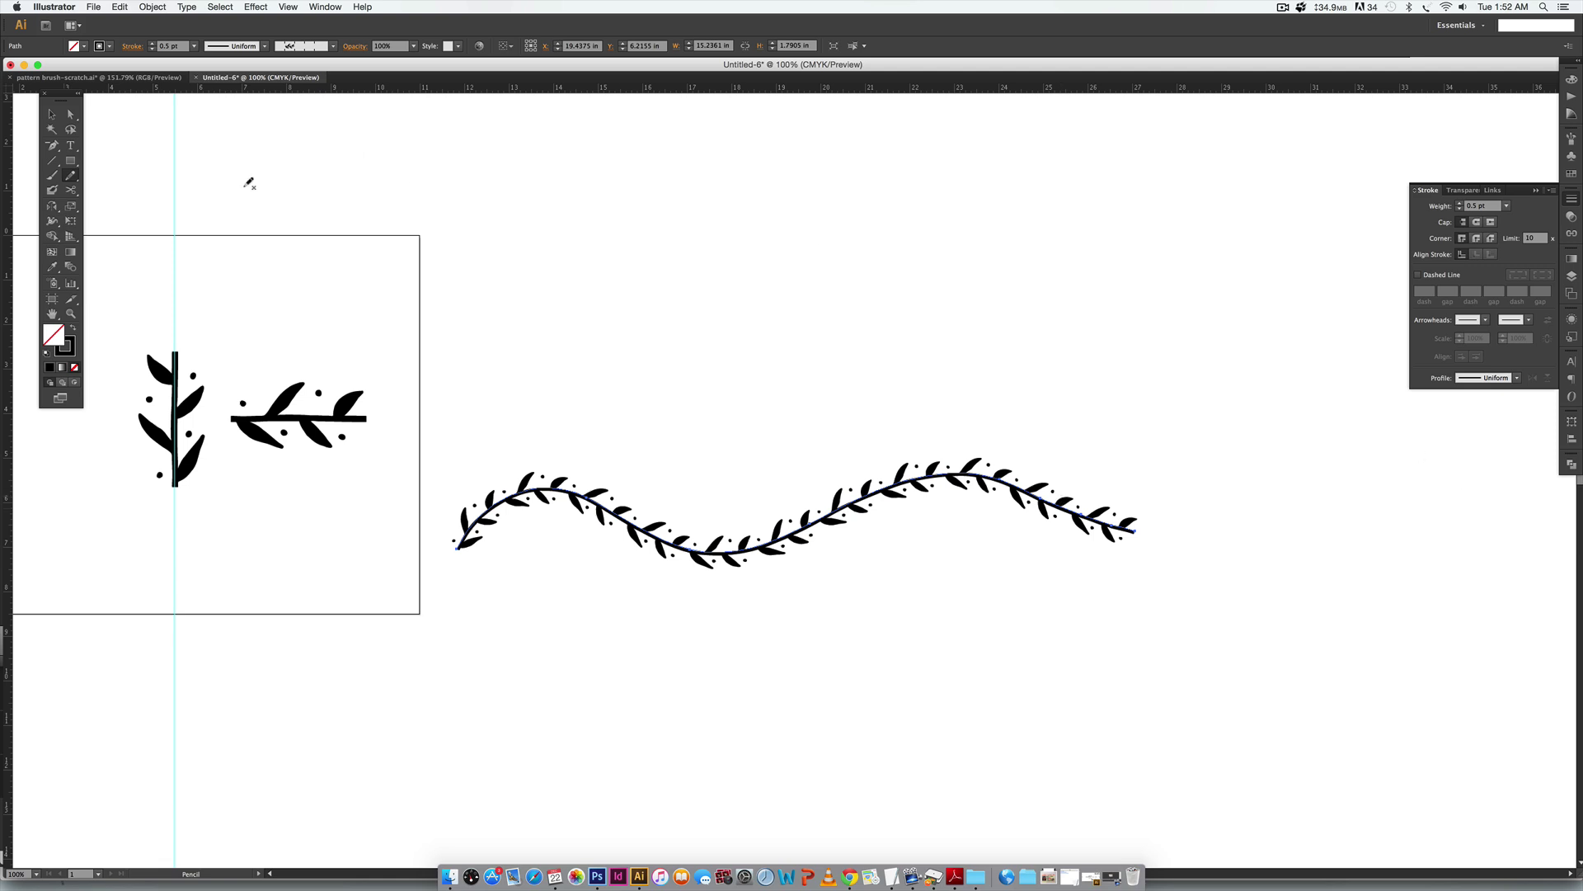
# Draw a circle about 4.3 in in diameter above the wavy path and apply the leafy brush to it.
pyautogui.moveTo(70, 161); pyautogui.dragTo(138, 194)
pyautogui.moveTo(825, 262); pyautogui.dragTo(922, 278)
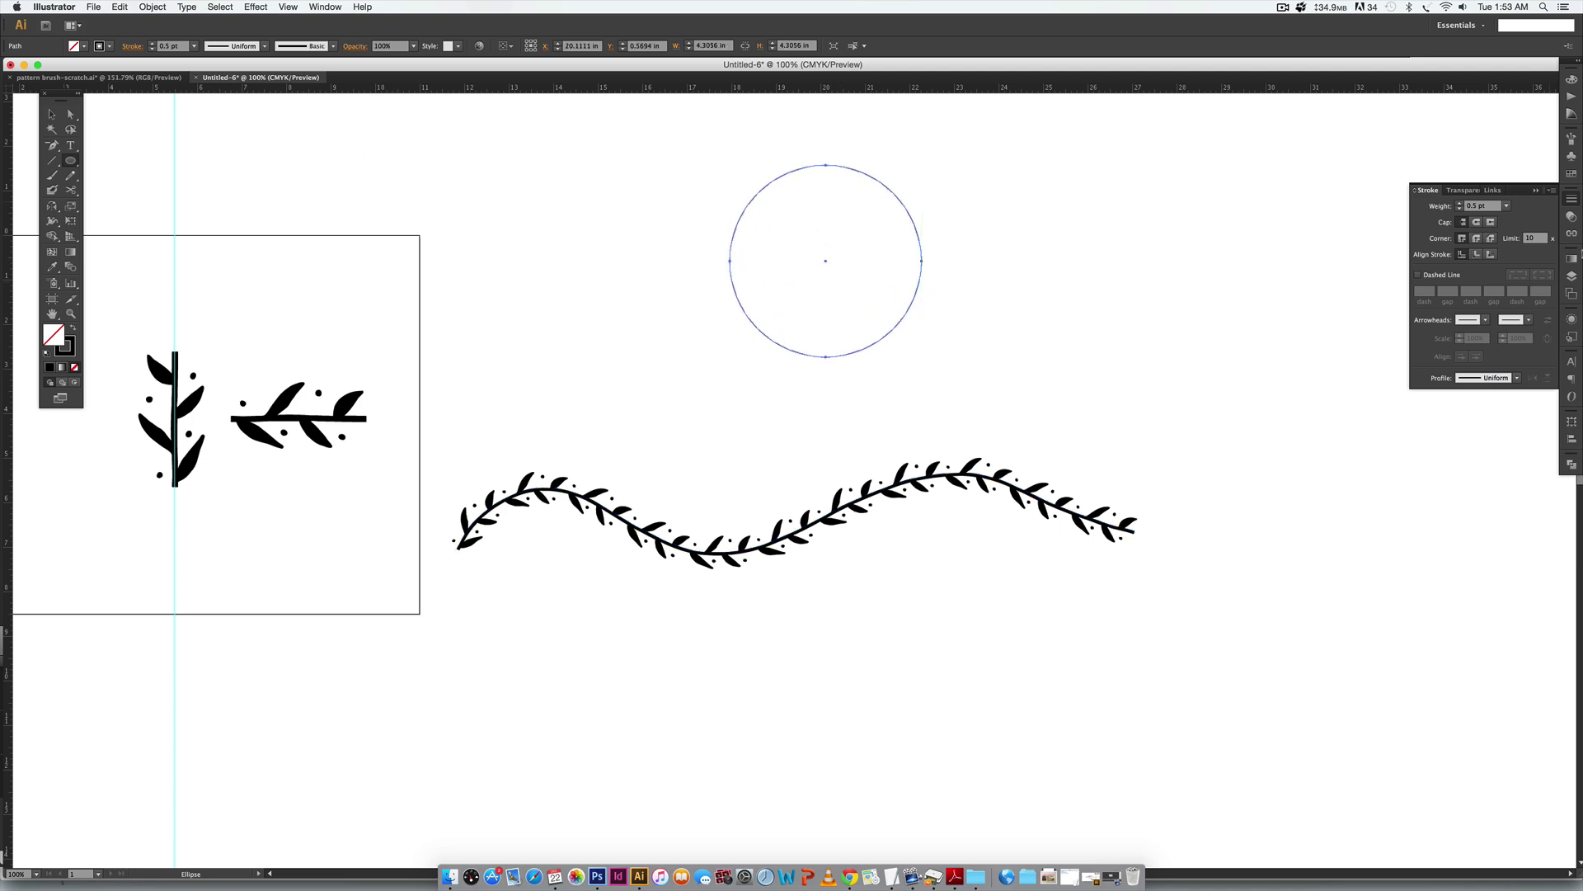
pyautogui.click(1572, 137)
pyautogui.click(1456, 254)
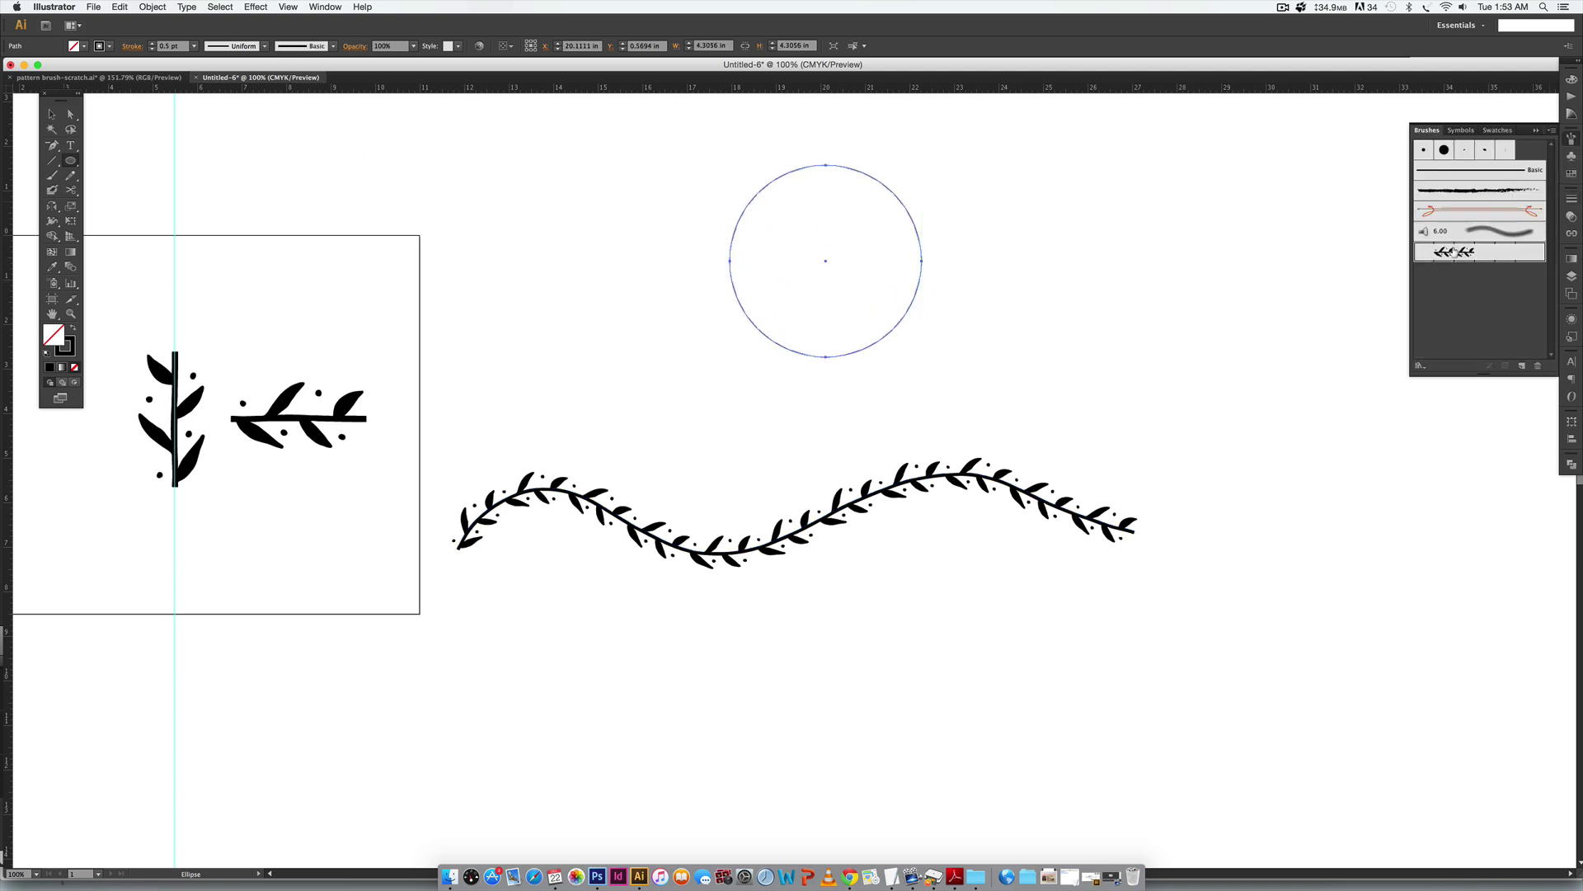
# Set the circular wreath's stroke weight to 0.5 pt and deselect it.
pyautogui.click(1572, 199)
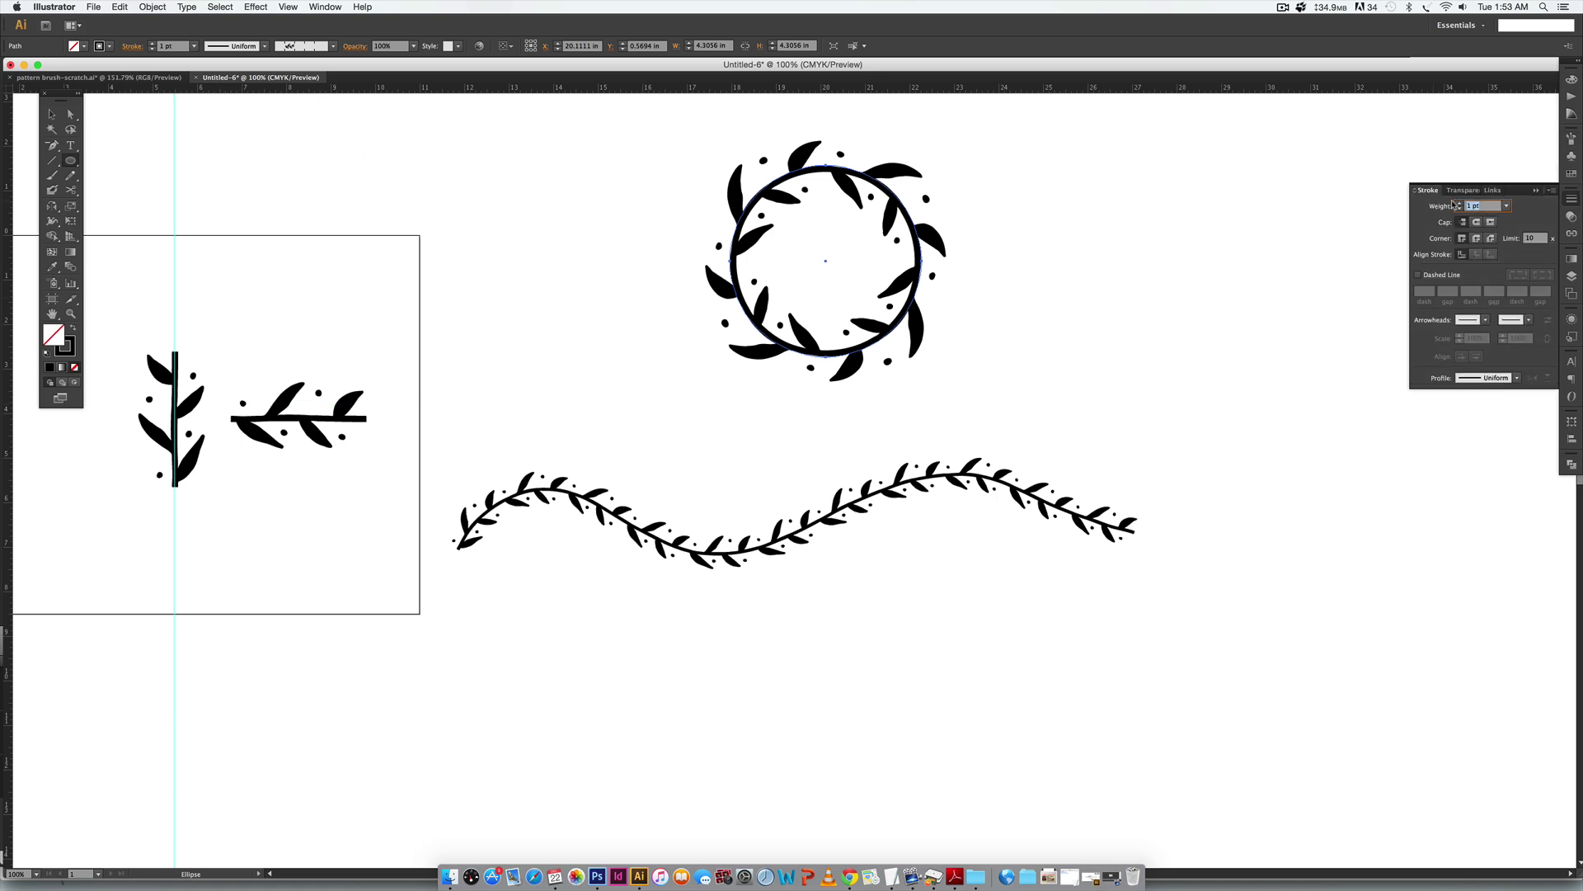
pyautogui.write('0.5')
pyautogui.press('Return')
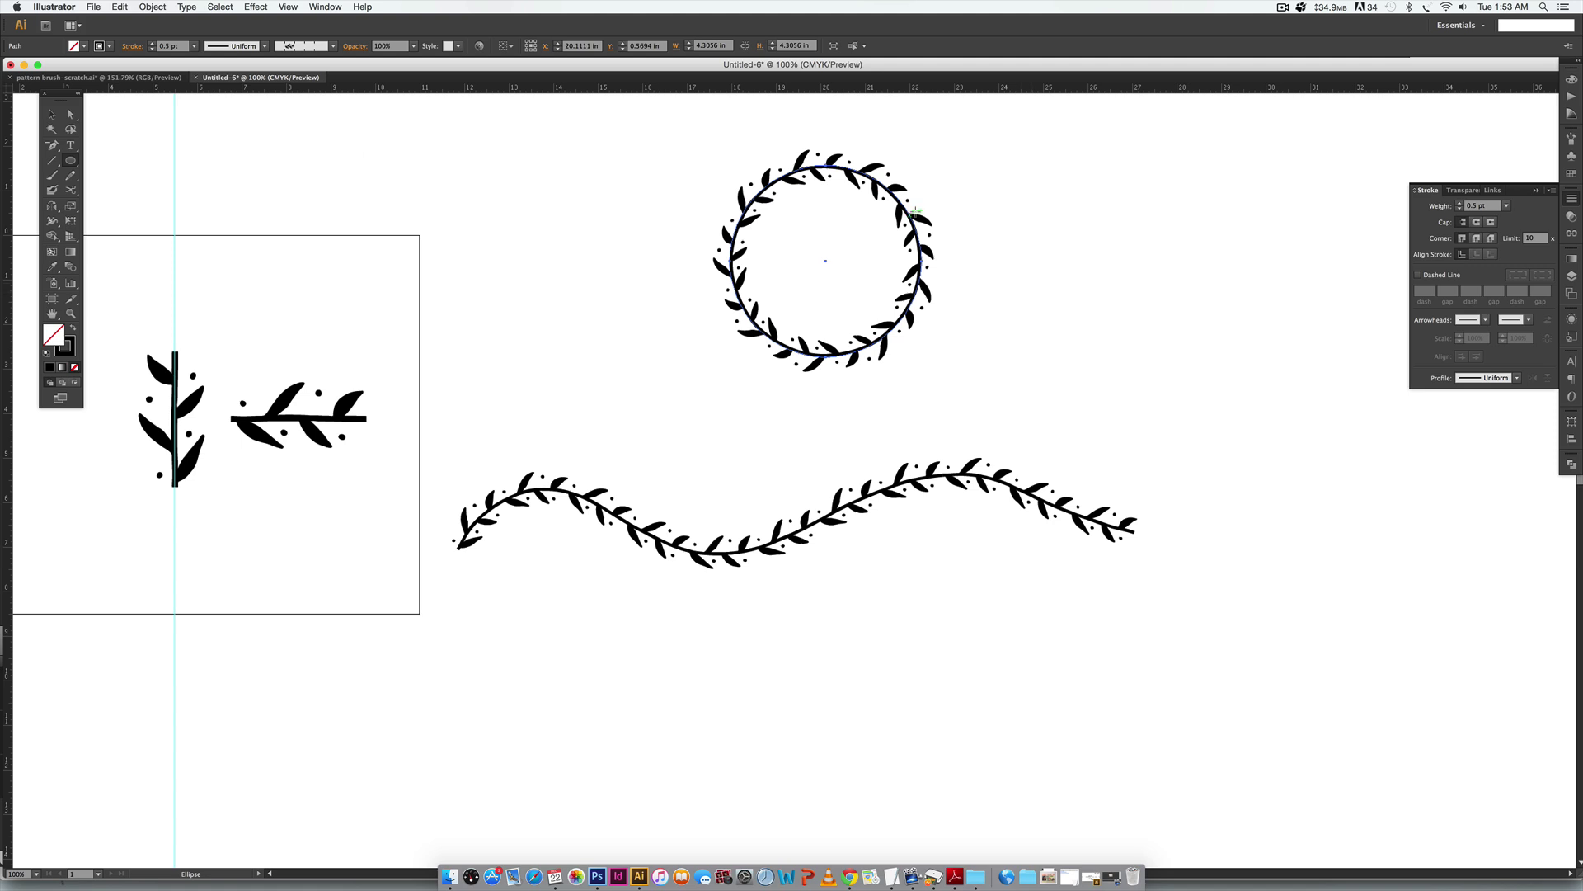
pyautogui.click(1043, 269)
pyautogui.moveTo(1081, 276); pyautogui.dragTo(1141, 392)
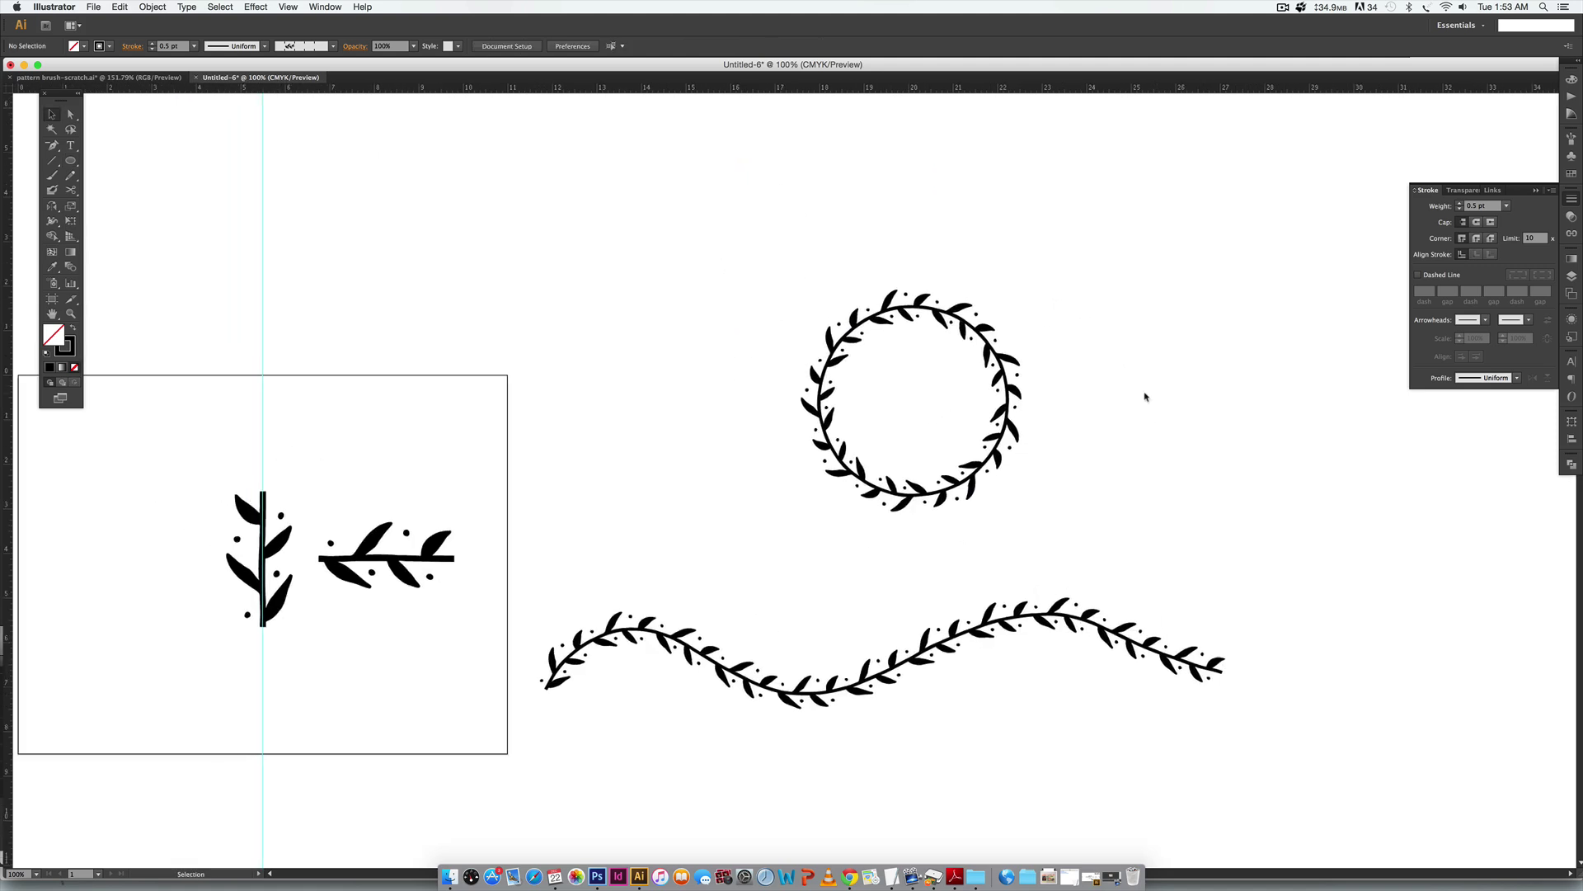